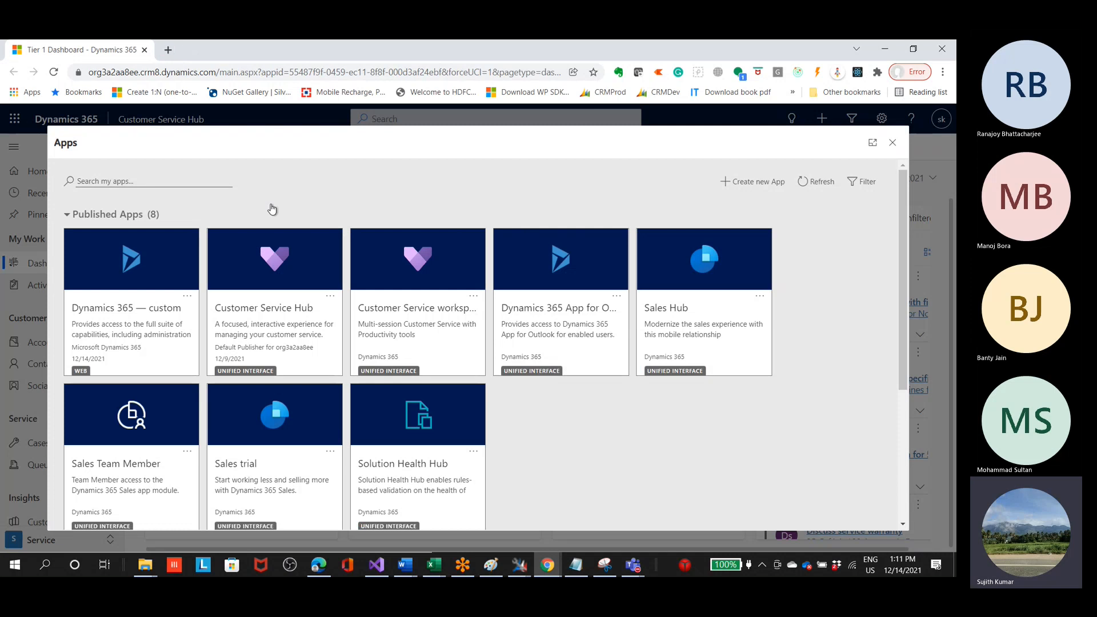
# Step: Start creating a new app from the Apps list and name it HospitalManagement, keeping the matching unique name
pyautogui.click(892, 143)
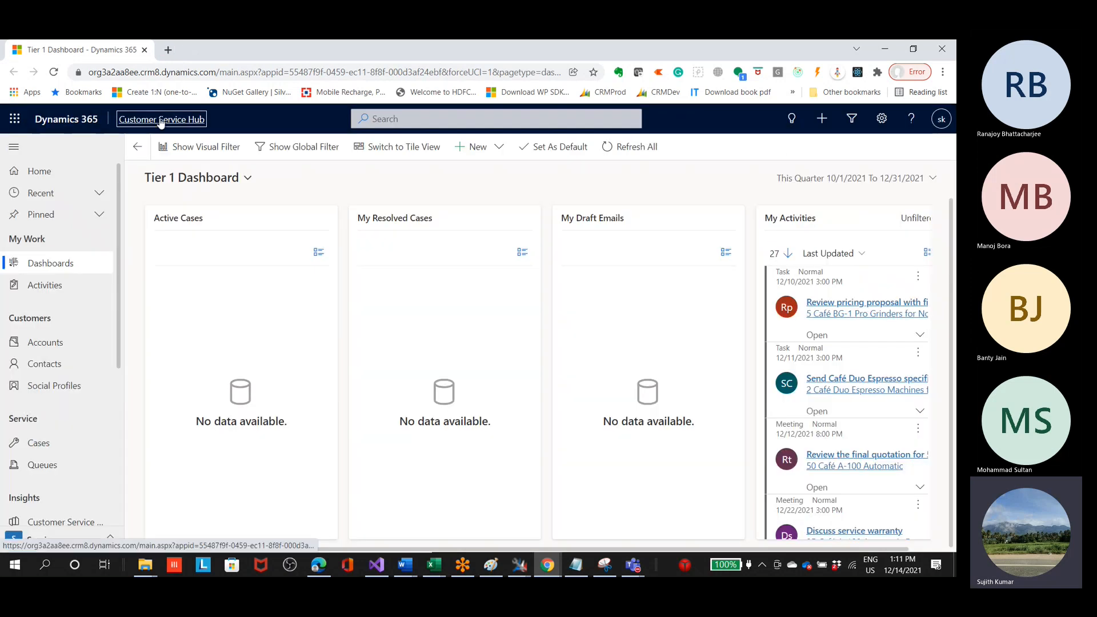
pyautogui.click(162, 119)
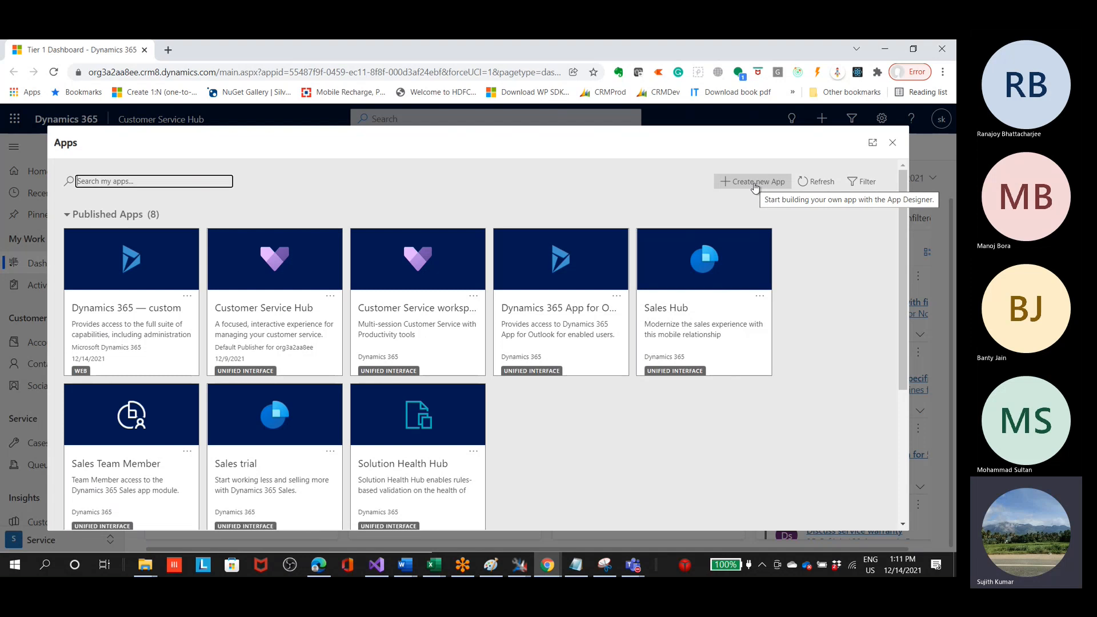
pyautogui.click(754, 183)
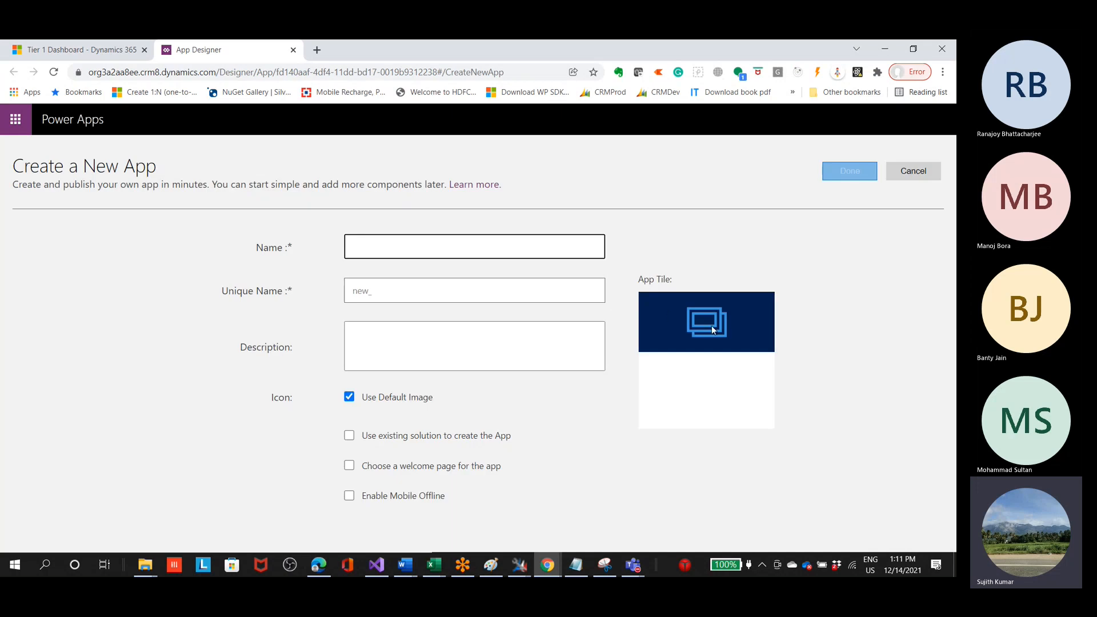
pyautogui.write('HospitalManagement')
pyautogui.press('Tab')
pyautogui.press('Tab')
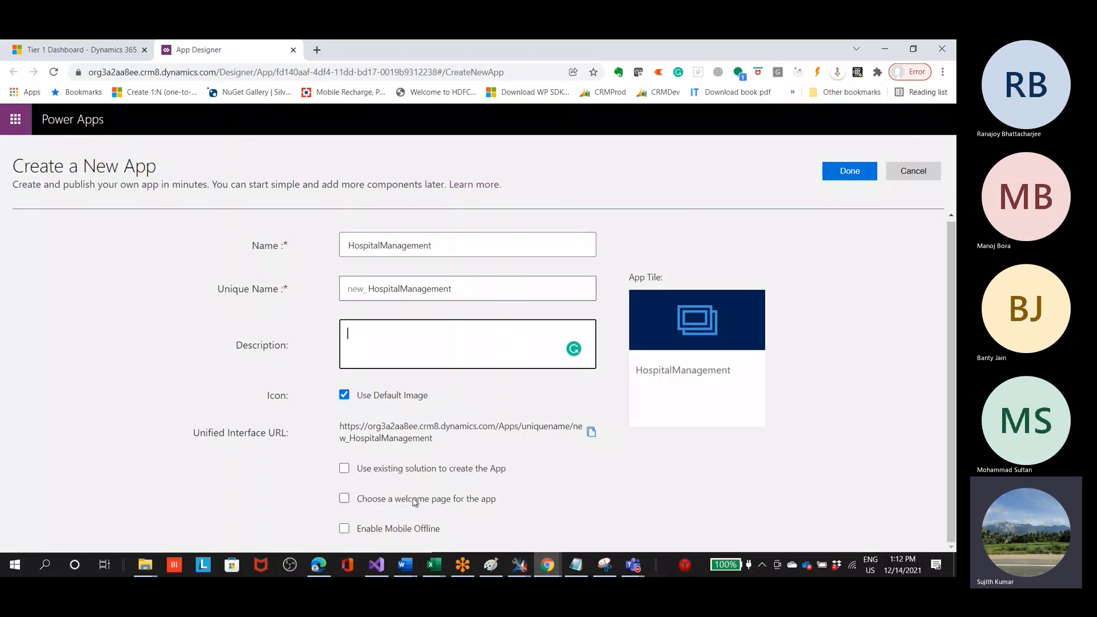
# Step: Enable creating the app from an existing solution and choosing a welcome page for it
pyautogui.click(502, 473)
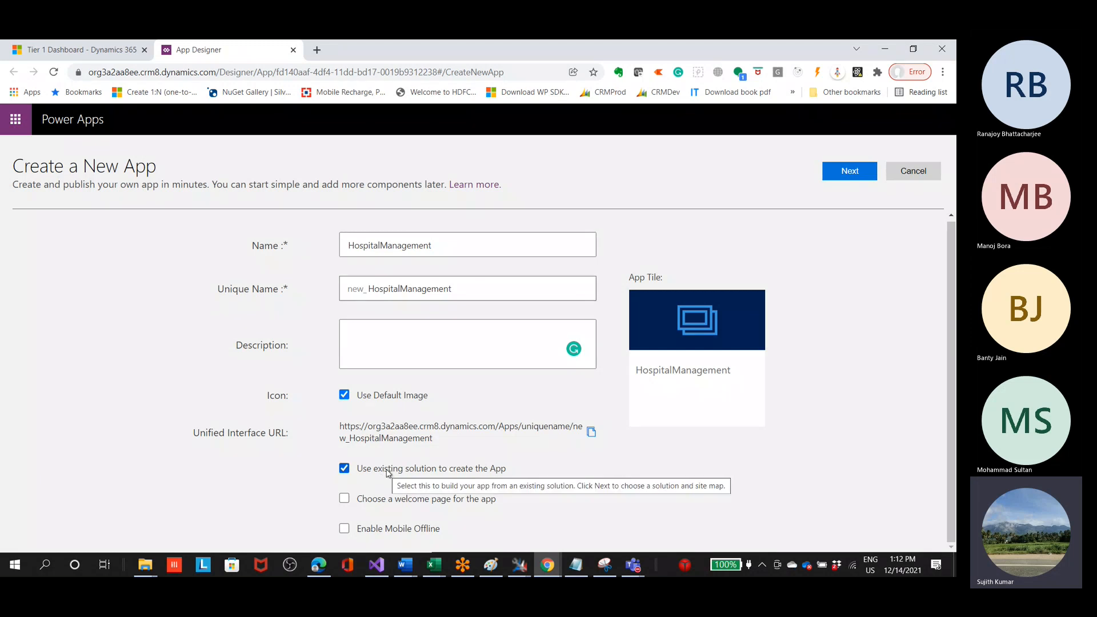
pyautogui.click(388, 472)
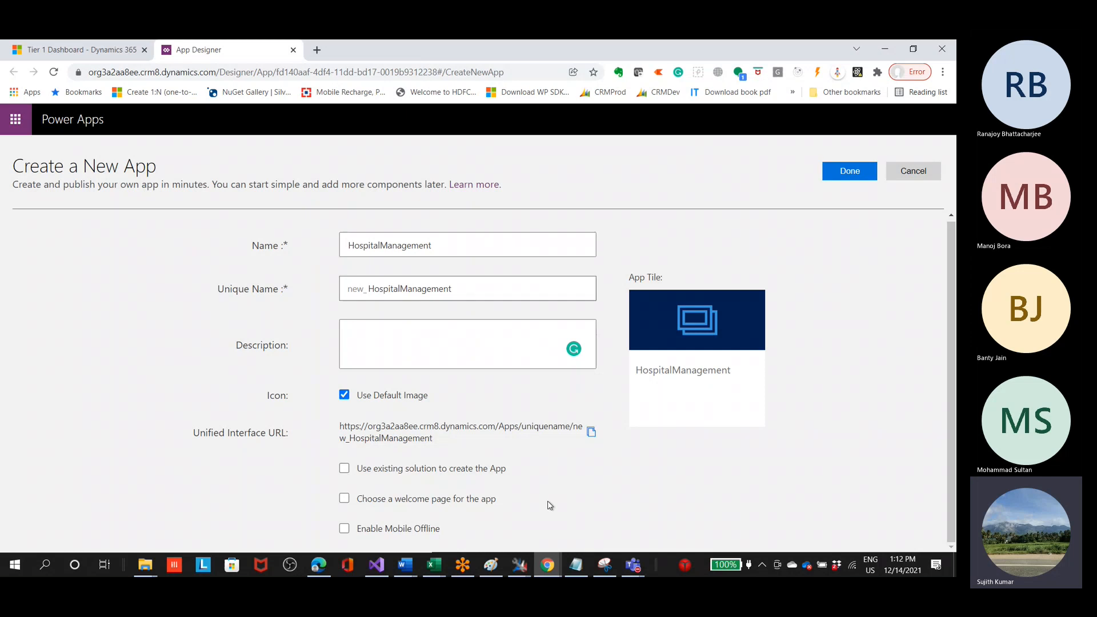
pyautogui.click(471, 474)
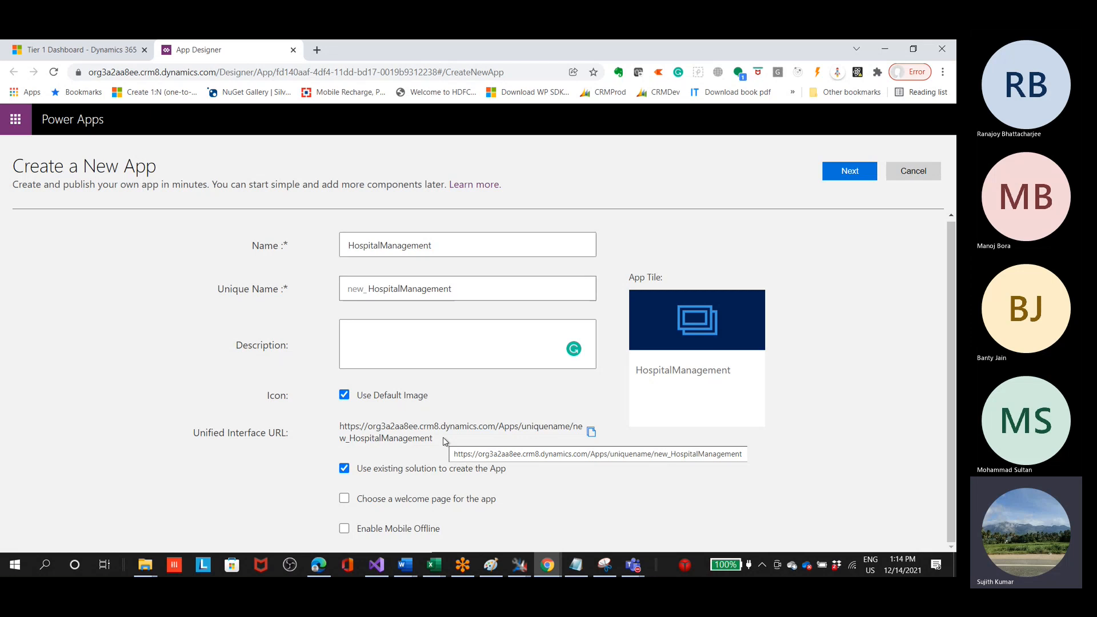
pyautogui.click(483, 500)
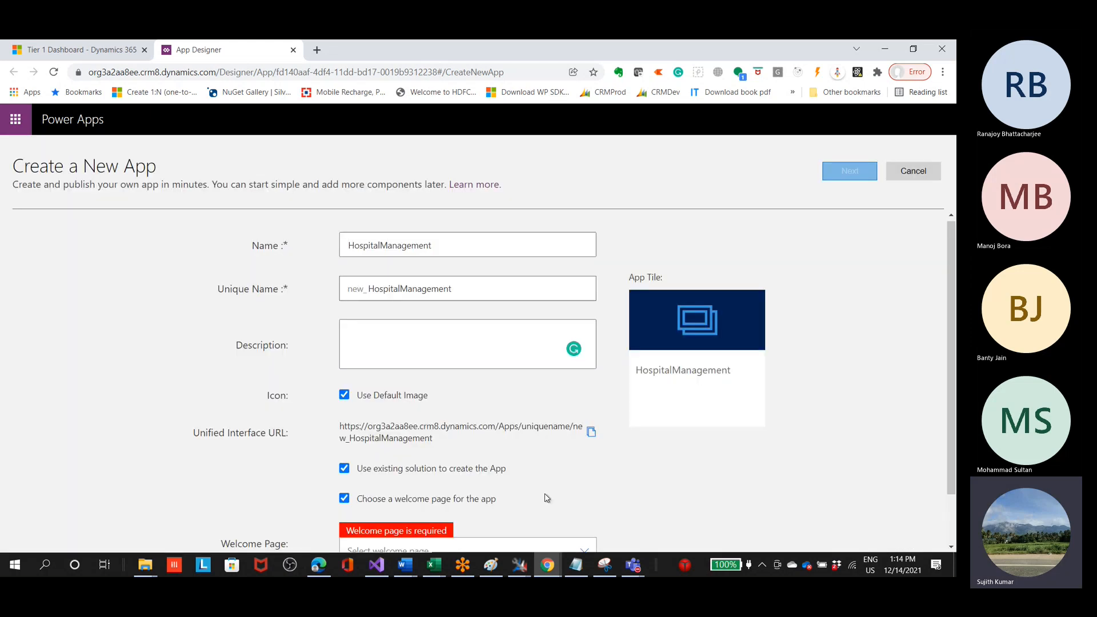
# Step: View the available welcome pages without choosing one and turn off the welcome page option
pyautogui.scroll(-1, 568, 499)
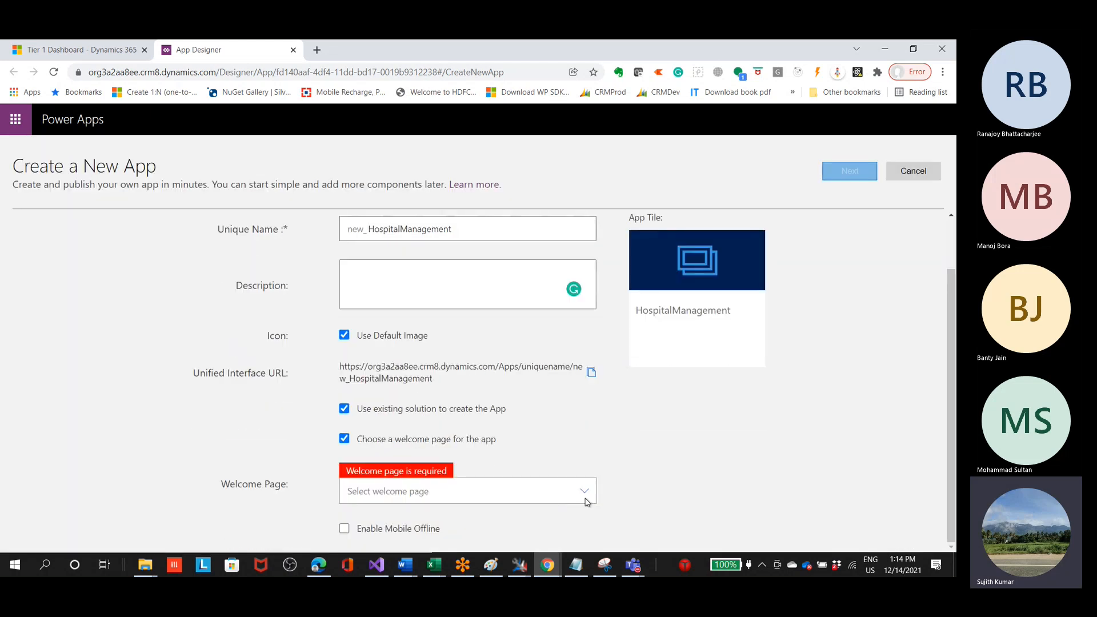
pyautogui.click(585, 501)
pyautogui.click(667, 452)
pyautogui.click(488, 492)
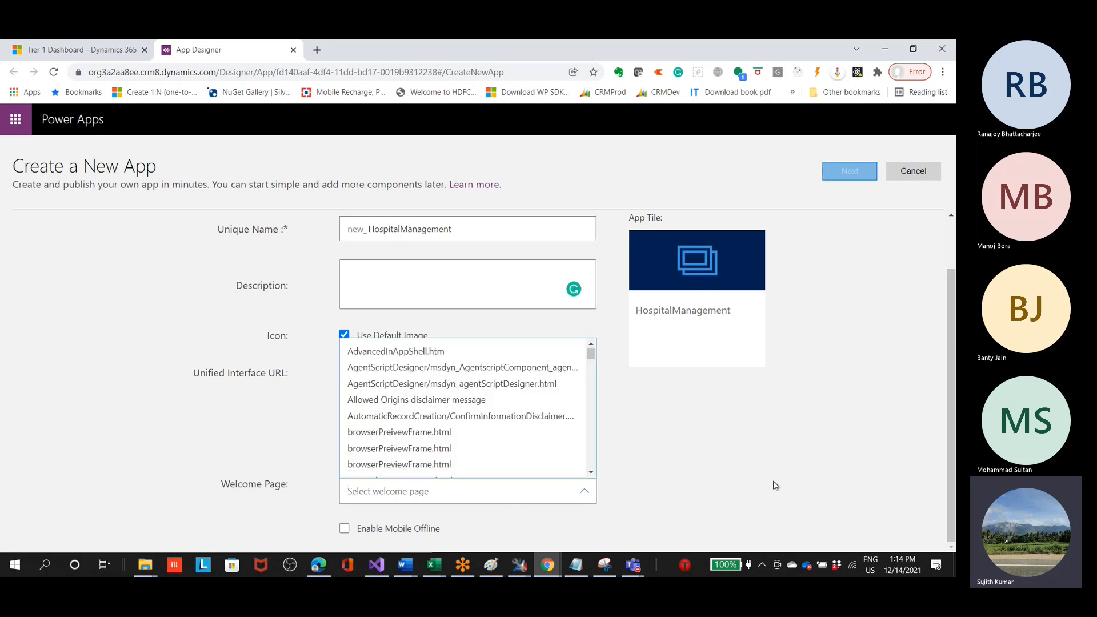
pyautogui.click(689, 523)
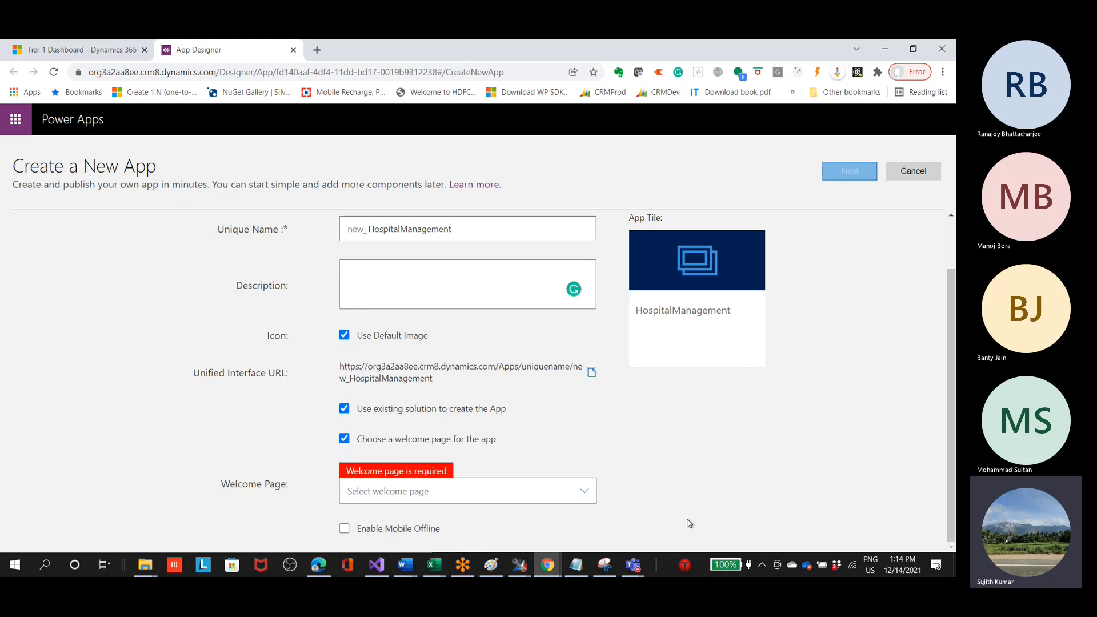
pyautogui.click(454, 444)
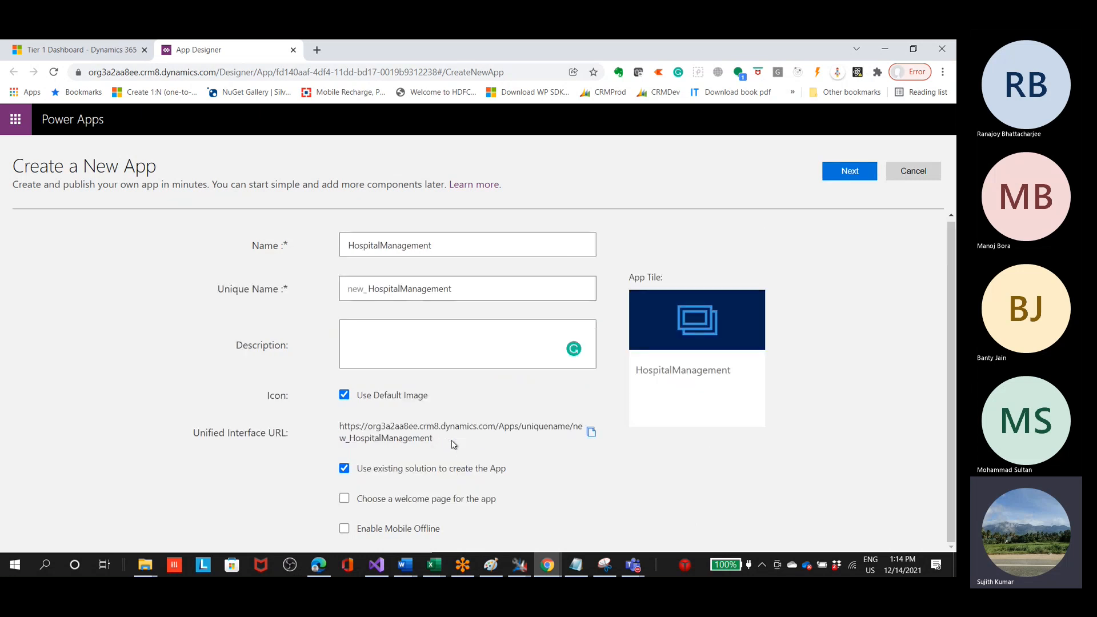
# Step: Re-enable the welcome page option, browse further through the available pages, and disable the option again
pyautogui.click(417, 502)
pyautogui.click(419, 502)
pyautogui.click(473, 501)
pyautogui.scroll(-1, 499, 530)
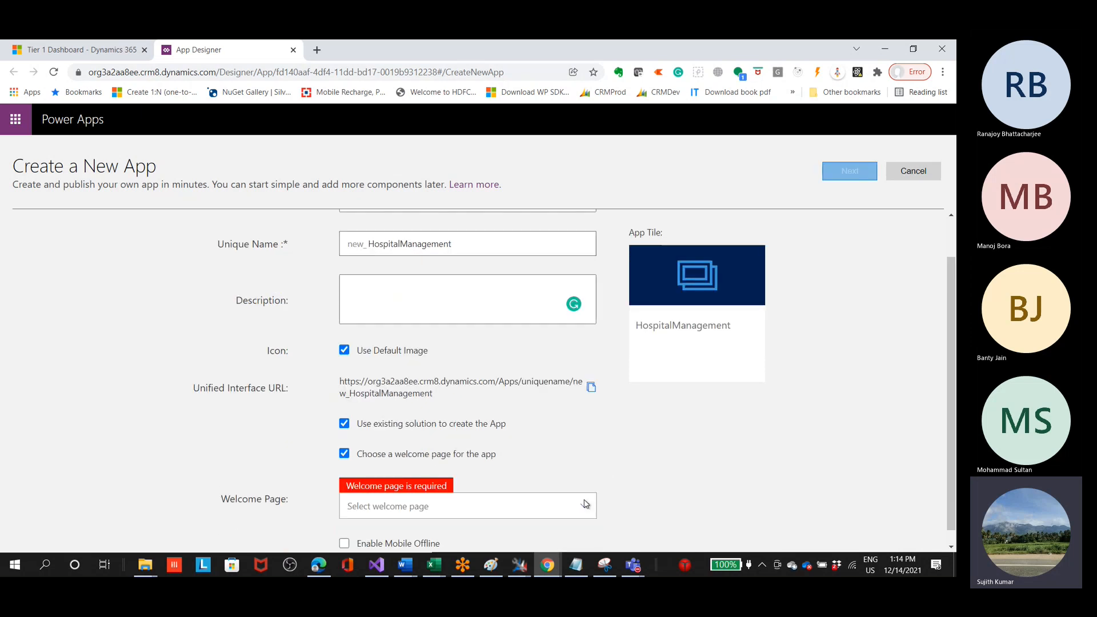
pyautogui.click(487, 506)
pyautogui.scroll(-3, 482, 485)
pyautogui.scroll(3, 482, 485)
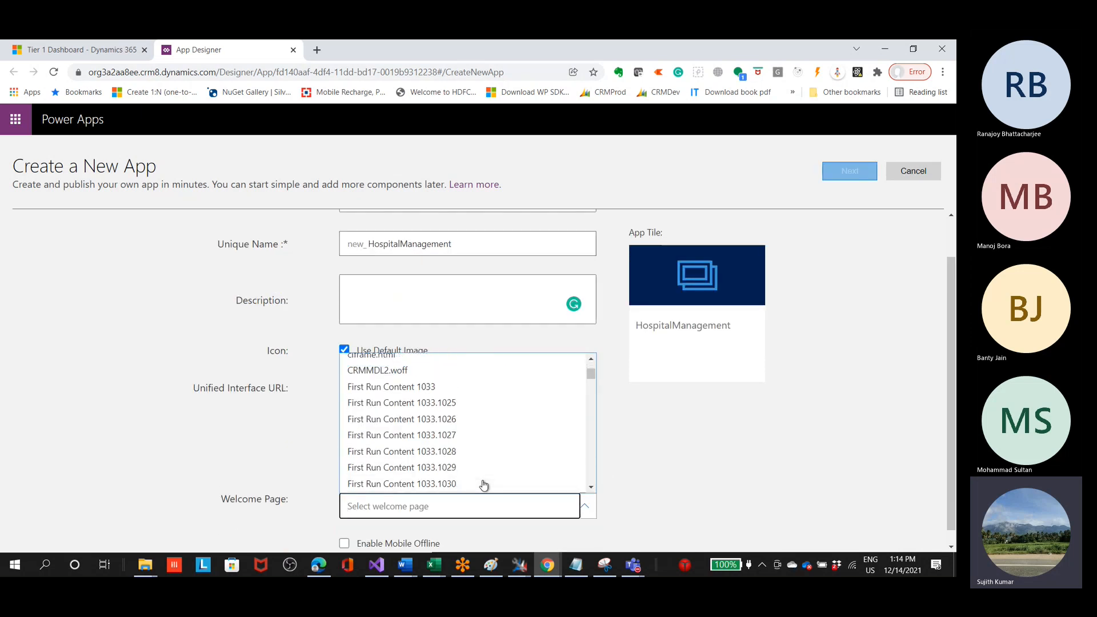
pyautogui.click(663, 450)
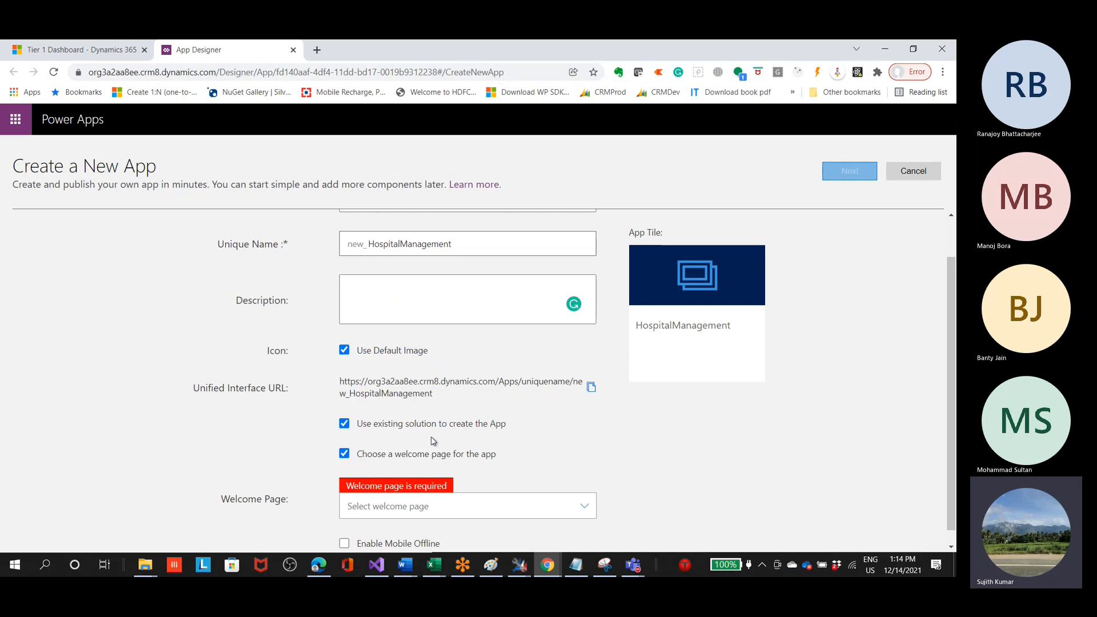
pyautogui.click(411, 455)
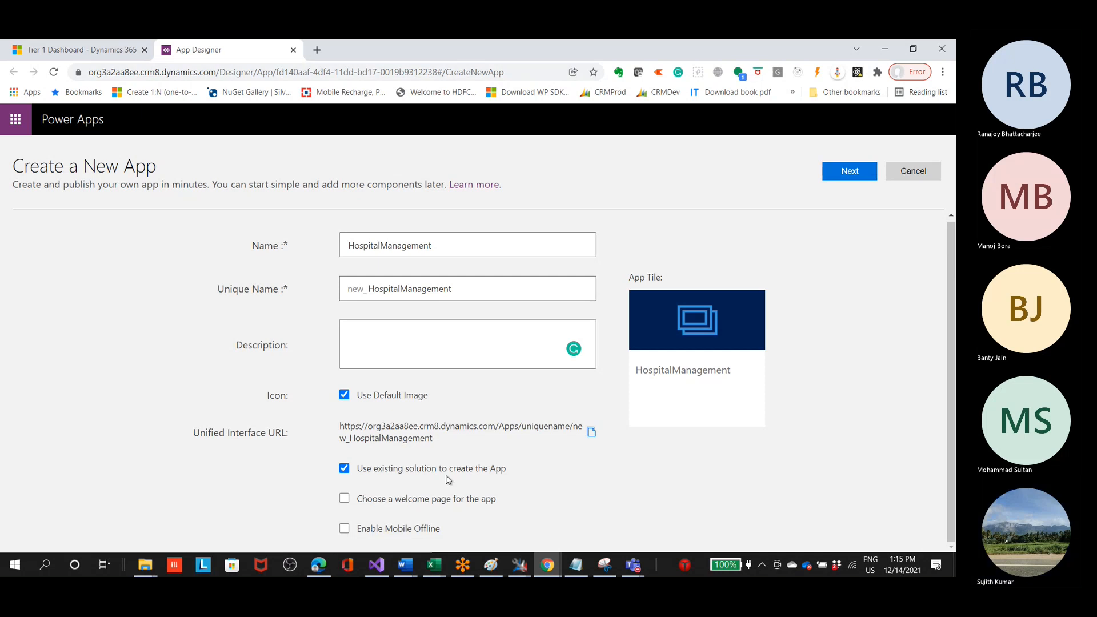
# Step: Continue to the solution selection and choose Sprint1_core as the app's existing solution
pyautogui.click(842, 171)
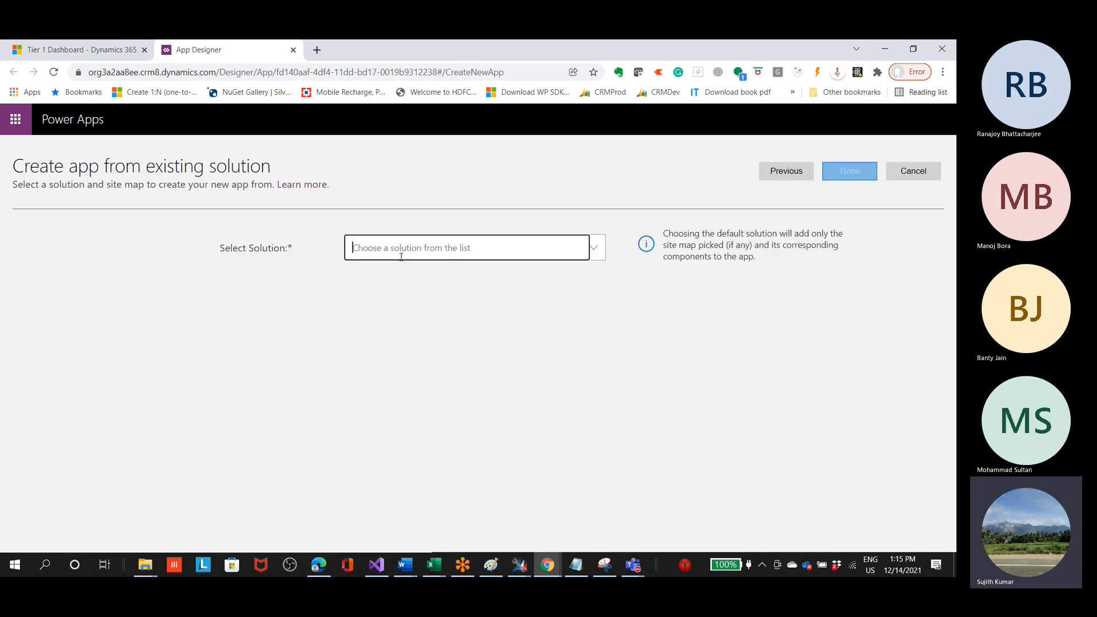
pyautogui.click(595, 251)
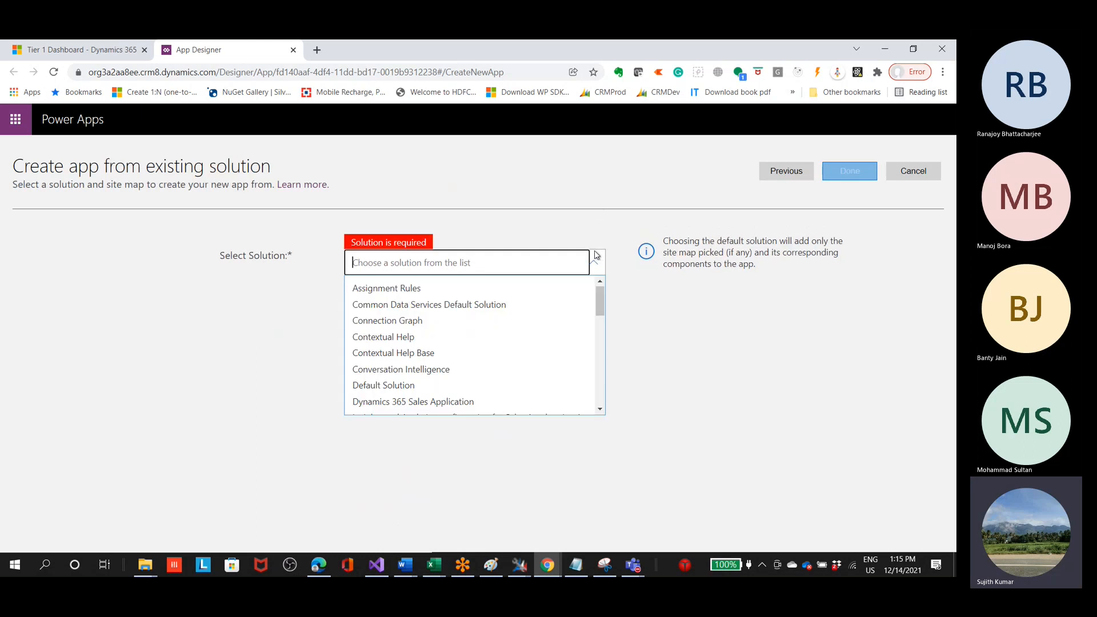
pyautogui.write('sp')
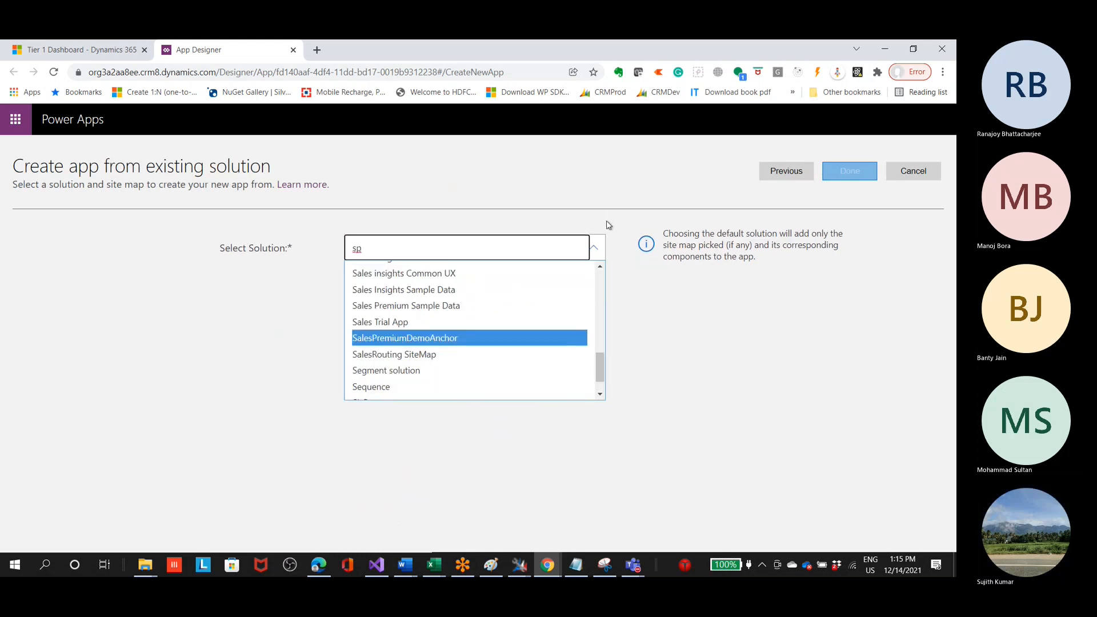
pyautogui.write('rin')
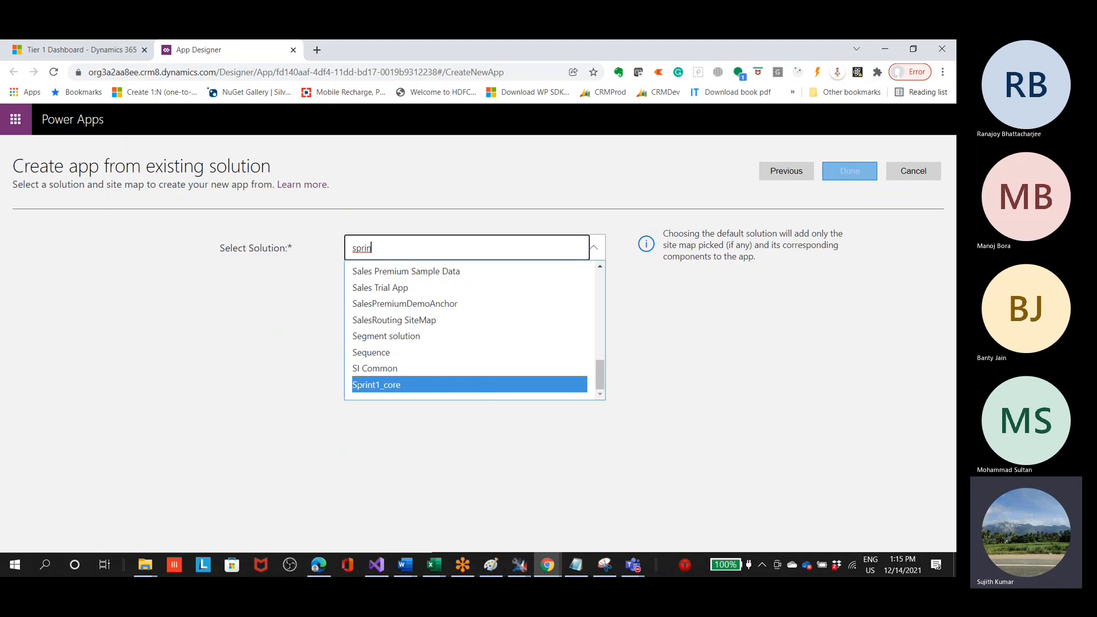
pyautogui.press('Return')
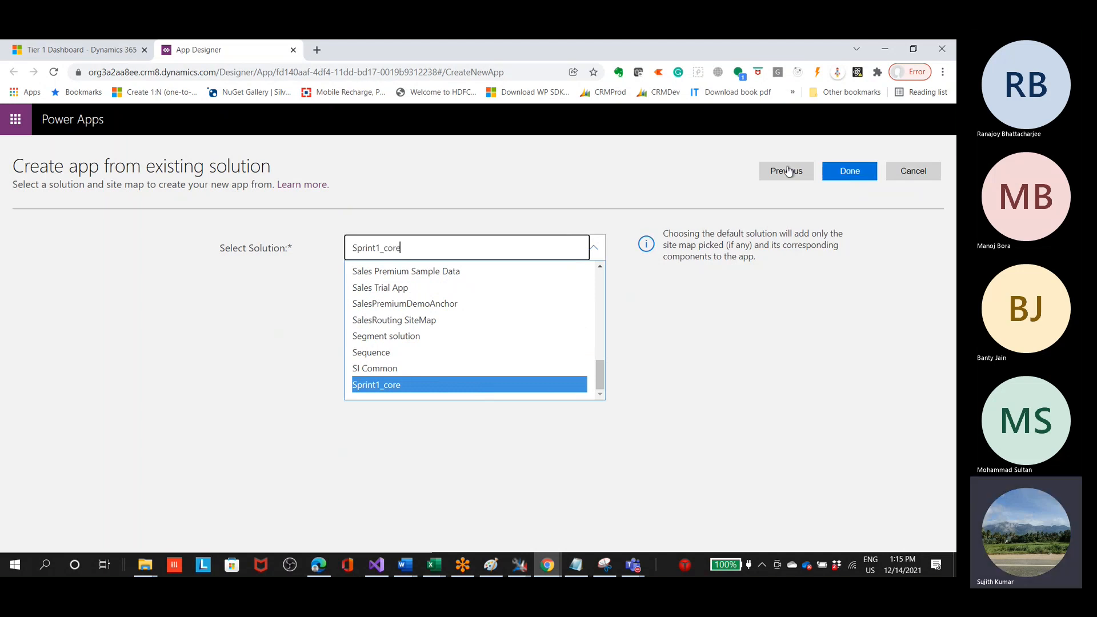
# Step: Go back to the app details, disable using an existing solution, and finish creating the HospitalManagement app
pyautogui.click(787, 171)
pyautogui.click(344, 470)
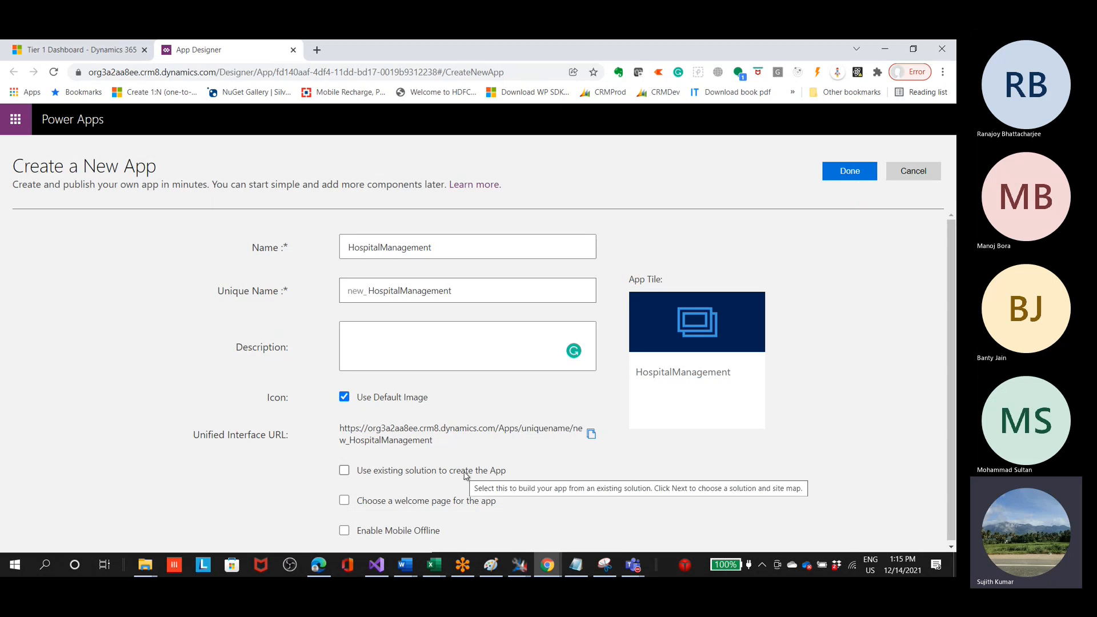
pyautogui.click(862, 179)
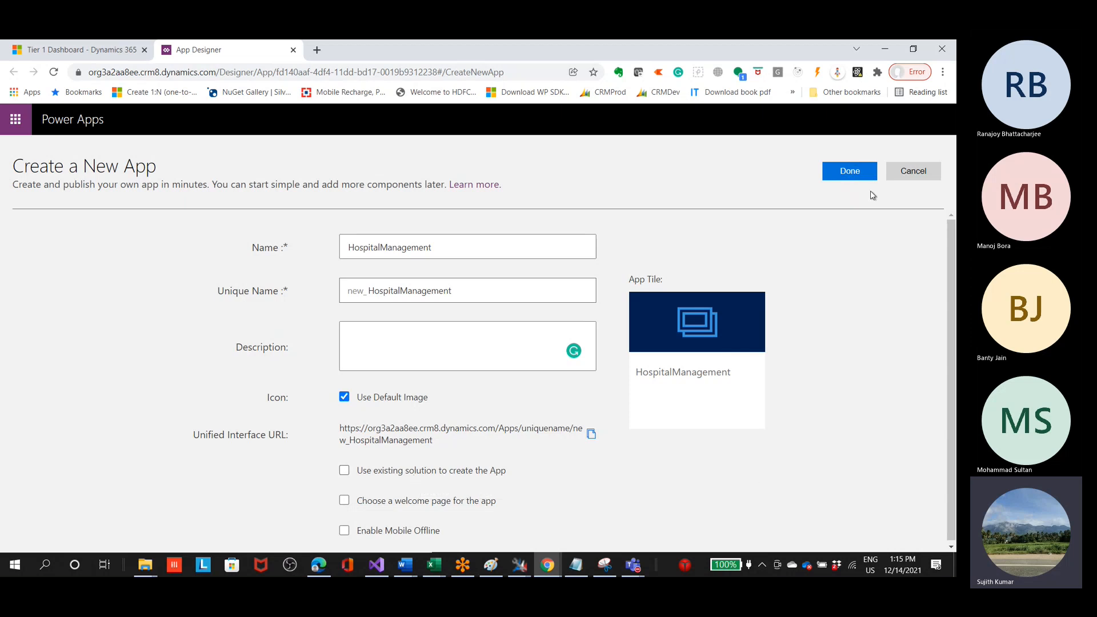
pyautogui.click(856, 173)
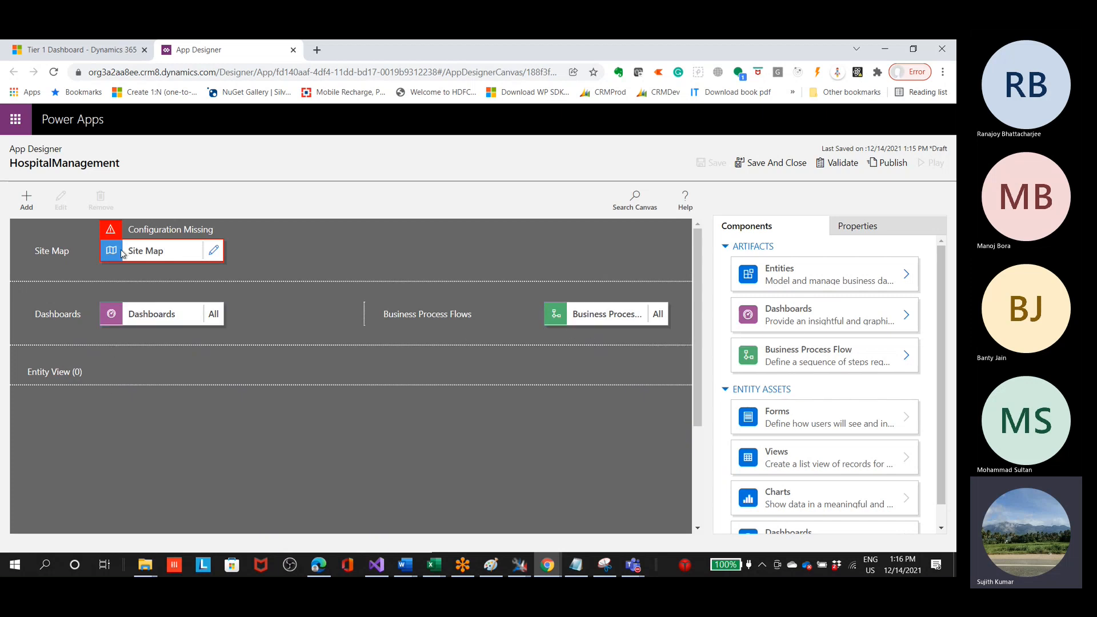
# Step: In the Customer Service Hub, examine the navigation groups of the Service area and switch to the Service Management area
pyautogui.click(84, 56)
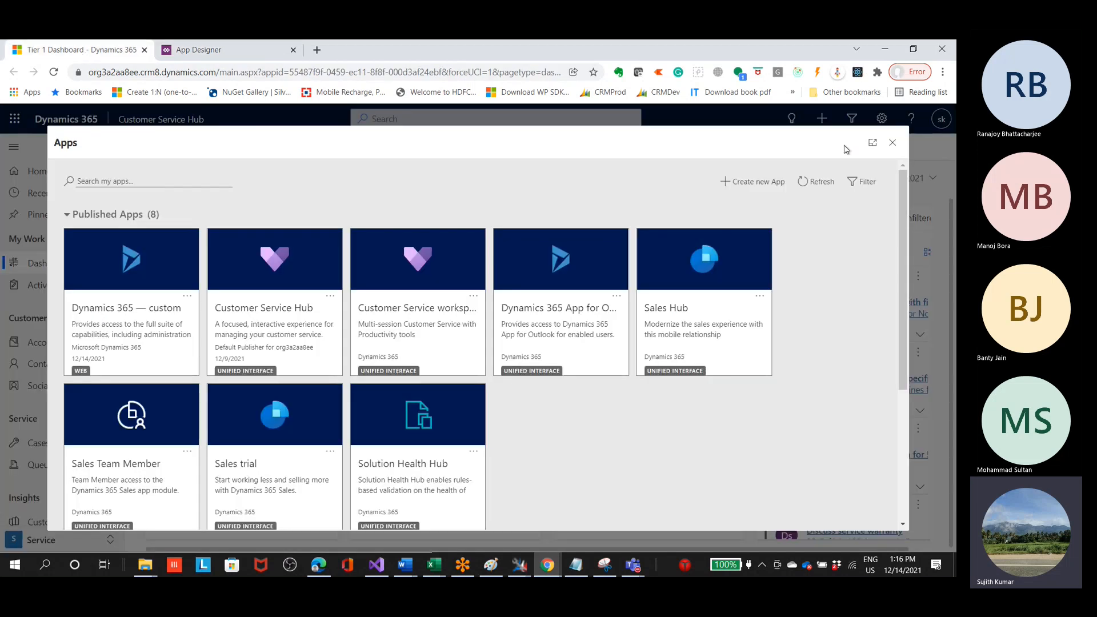
pyautogui.click(892, 143)
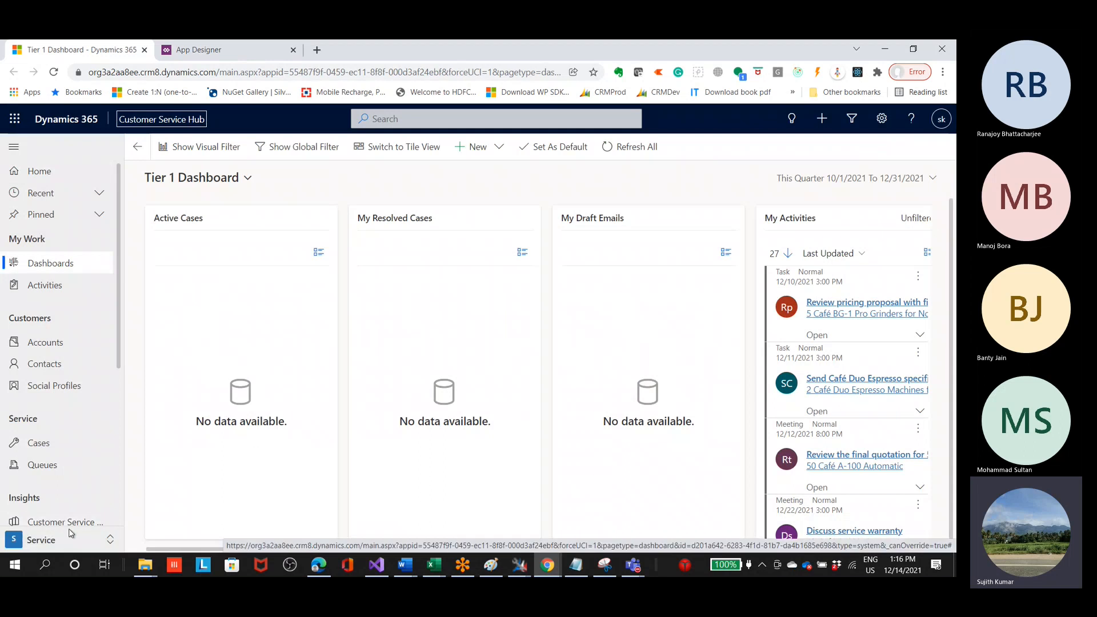
pyautogui.scroll(-3, 117, 297)
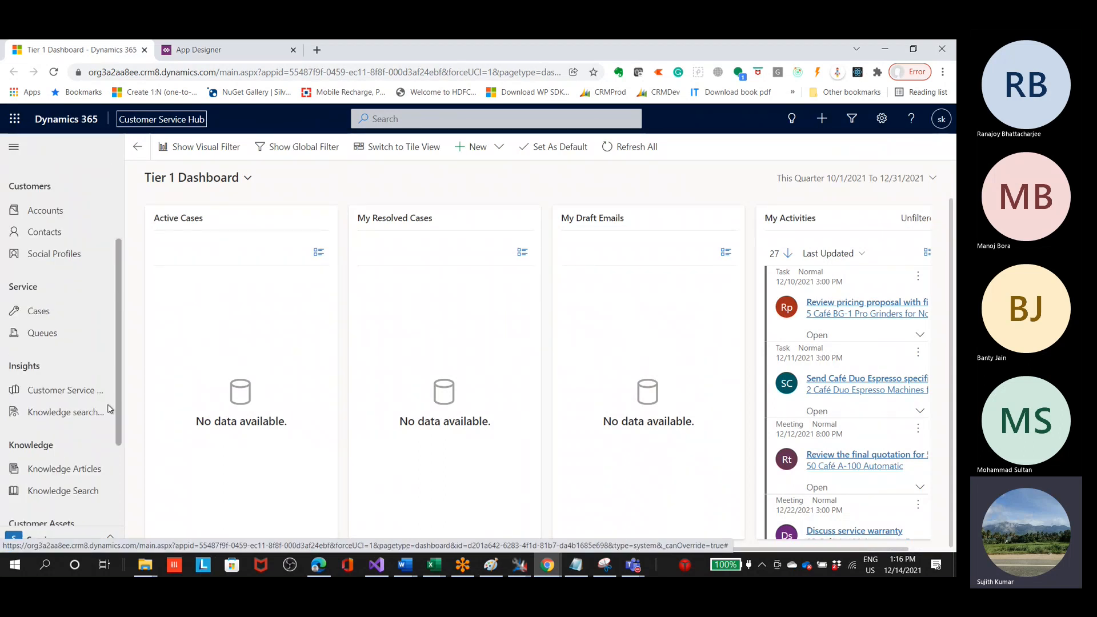
pyautogui.scroll(-3, 110, 410)
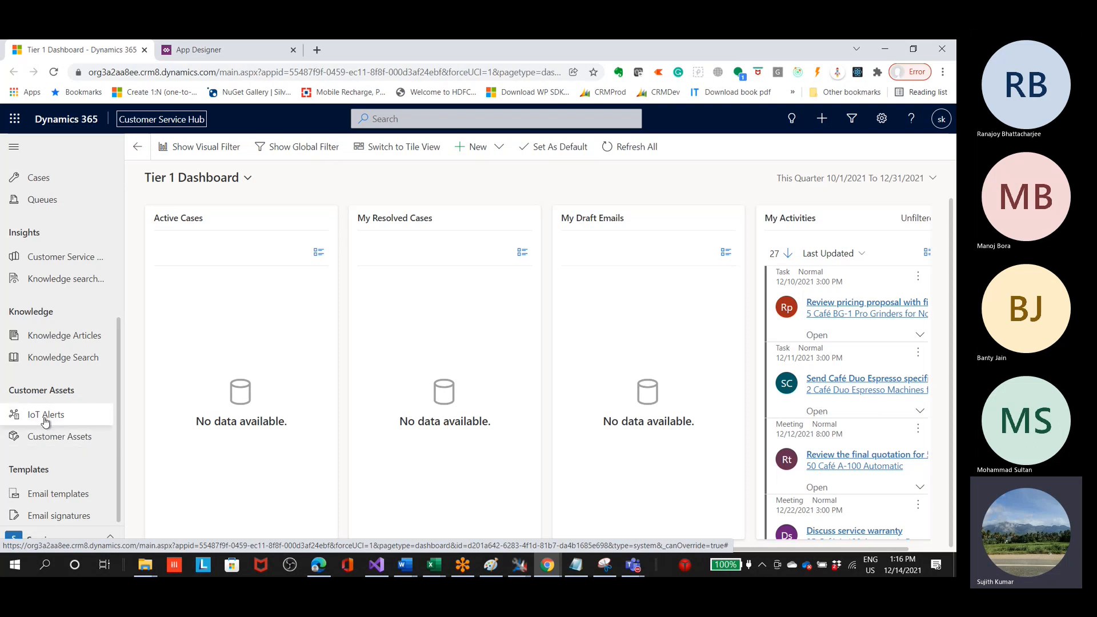
pyautogui.click(63, 540)
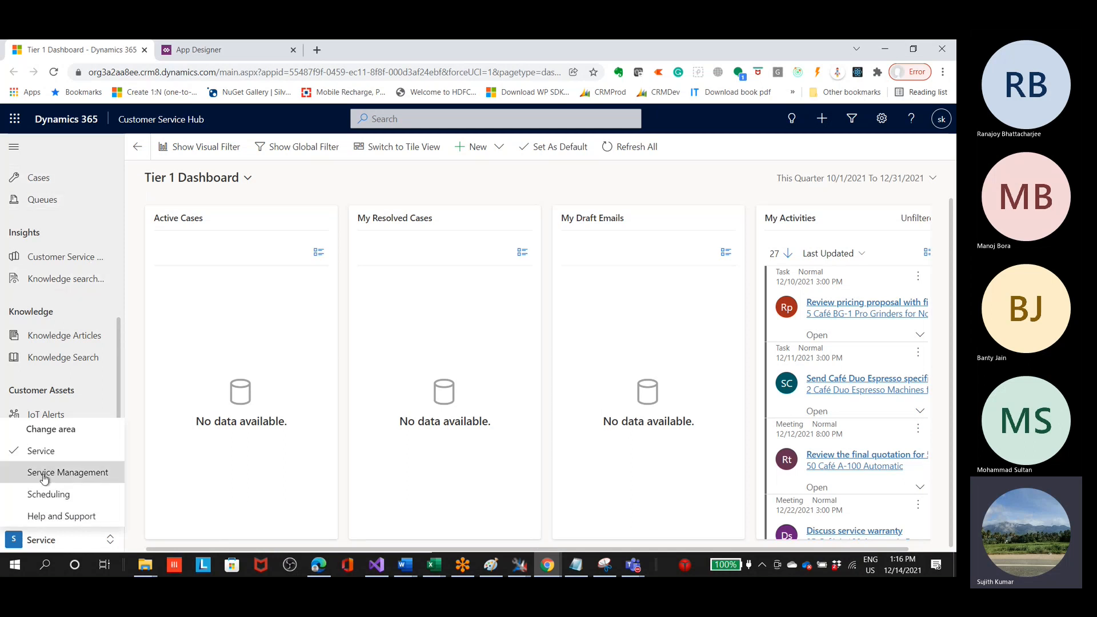
pyautogui.click(68, 472)
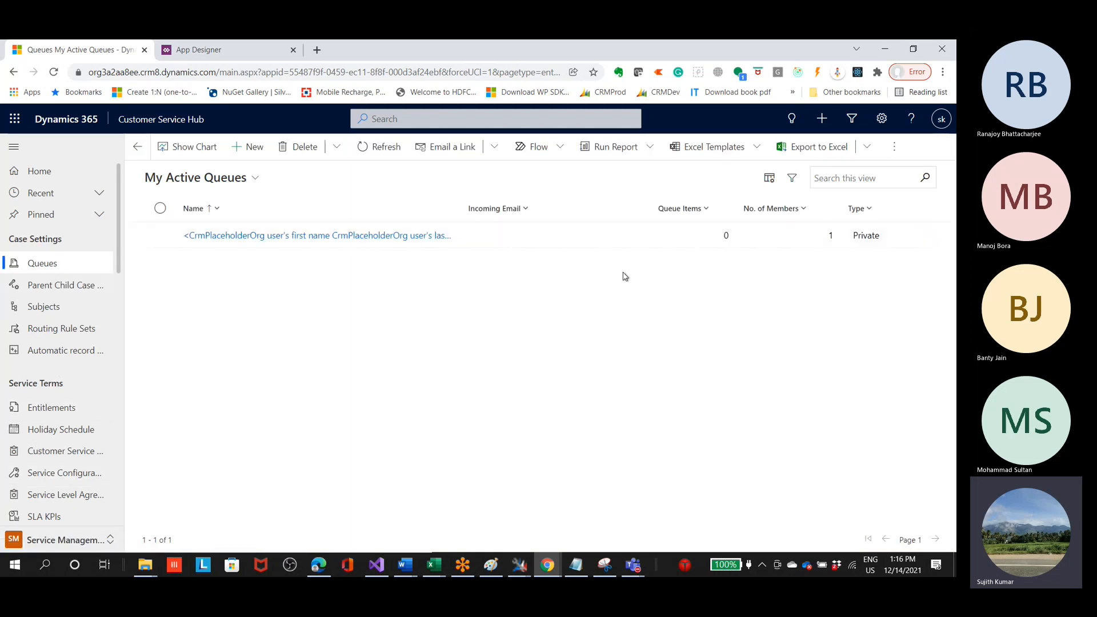
# Step: Open the HospitalManagement site map in the App Designer and rename its default area as Pharmacy
pyautogui.click(219, 54)
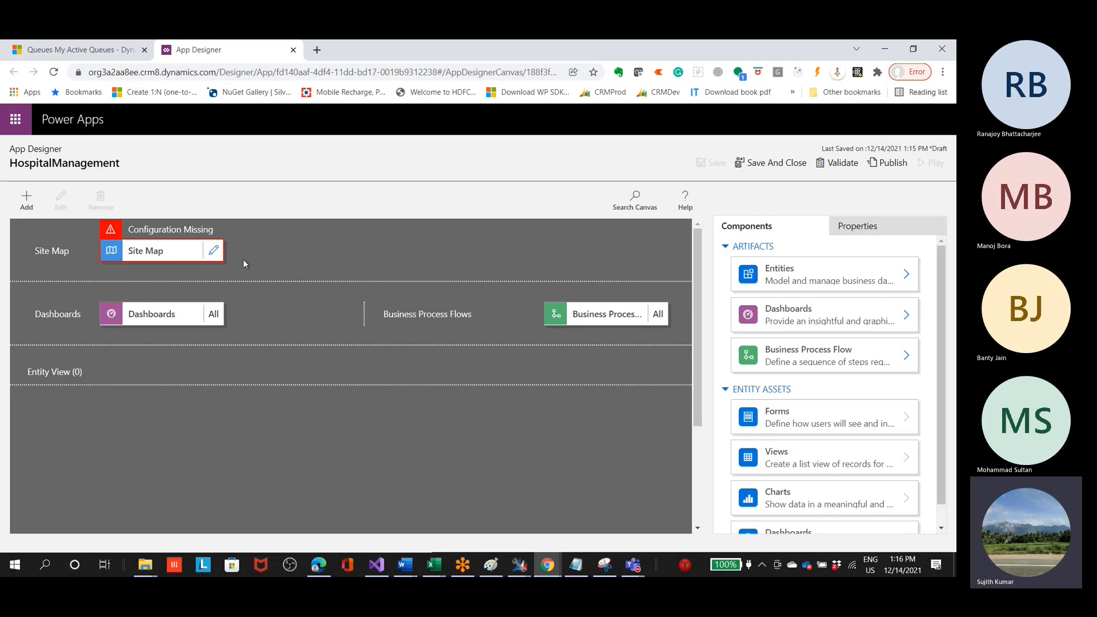
pyautogui.click(210, 256)
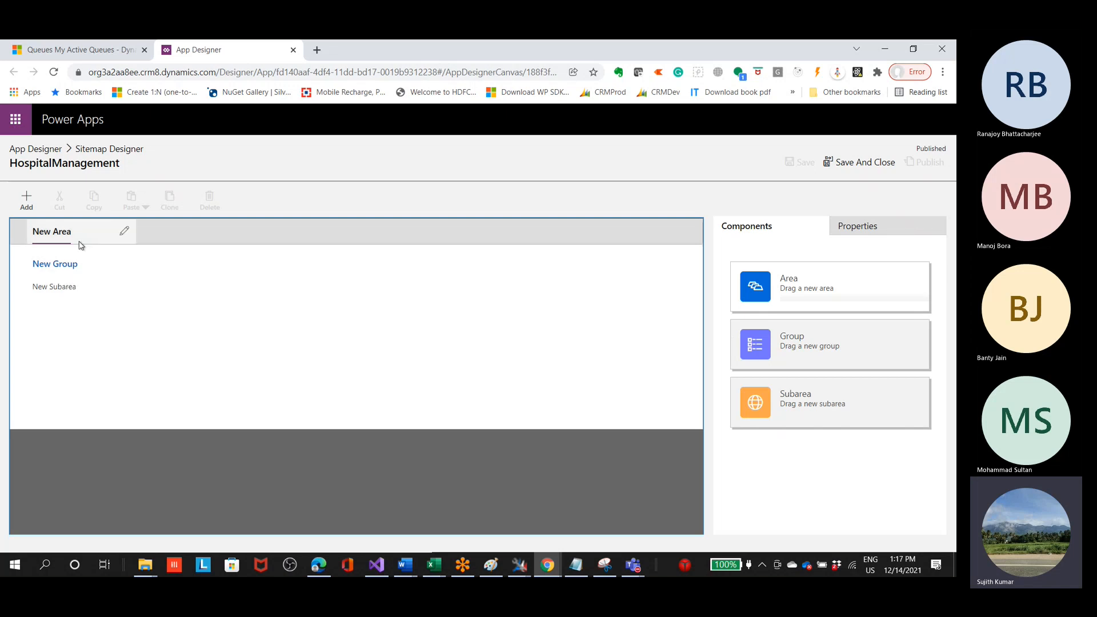
pyautogui.click(125, 235)
pyautogui.moveTo(93, 231); pyautogui.dragTo(1, 235)
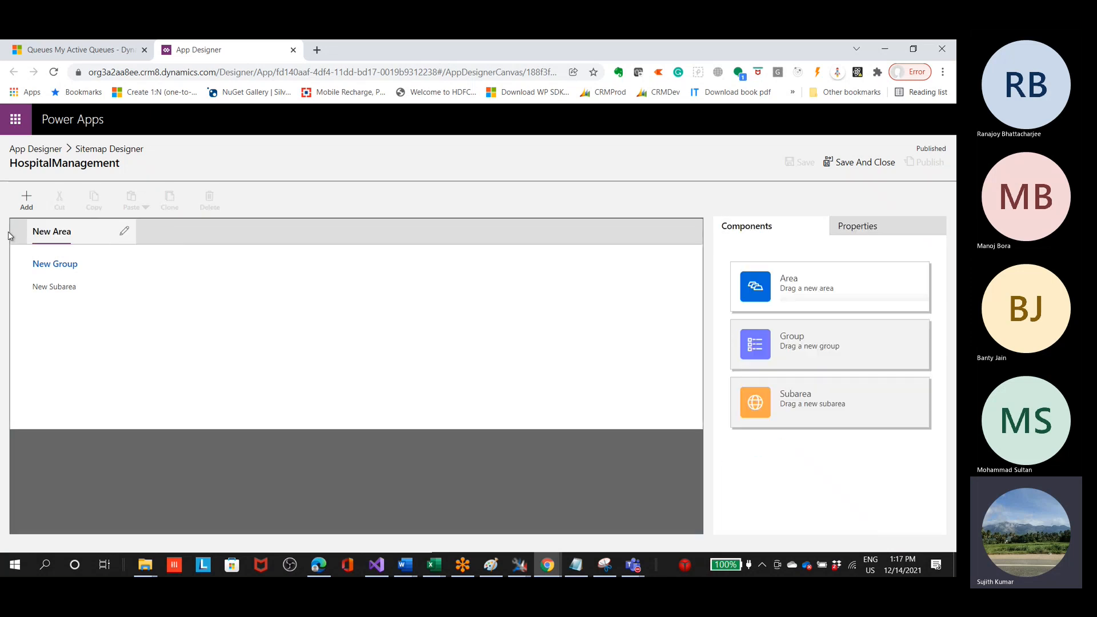
pyautogui.click(85, 238)
pyautogui.click(125, 234)
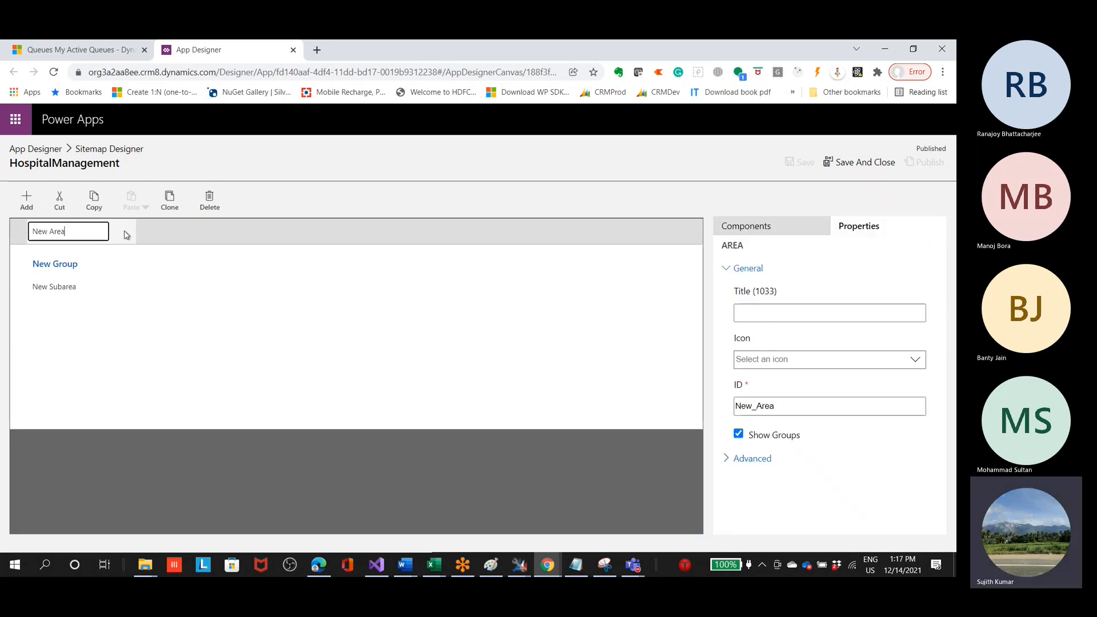
pyautogui.press('BackSpace')
pyautogui.press('BackSpace')
pyautogui.press('BackSpace')
pyautogui.press('BackSpace')
pyautogui.press('BackSpace')
pyautogui.press('BackSpace')
pyautogui.press('BackSpace')
pyautogui.press('BackSpace')
pyautogui.write('D')
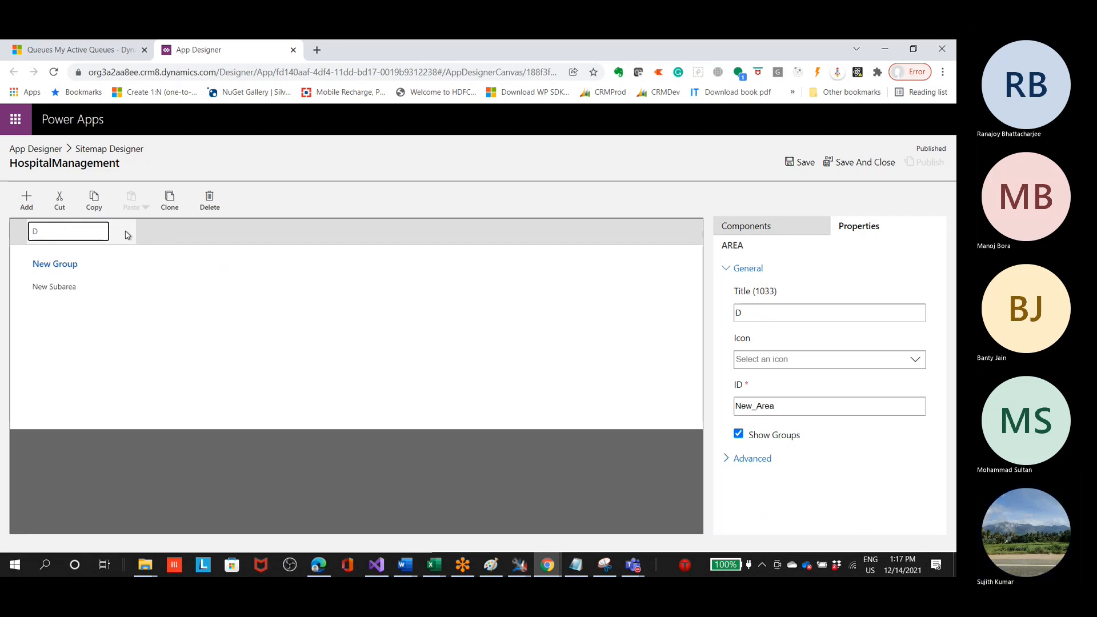
pyautogui.press('BackSpace')
pyautogui.write('I')
pyautogui.write('Phar')
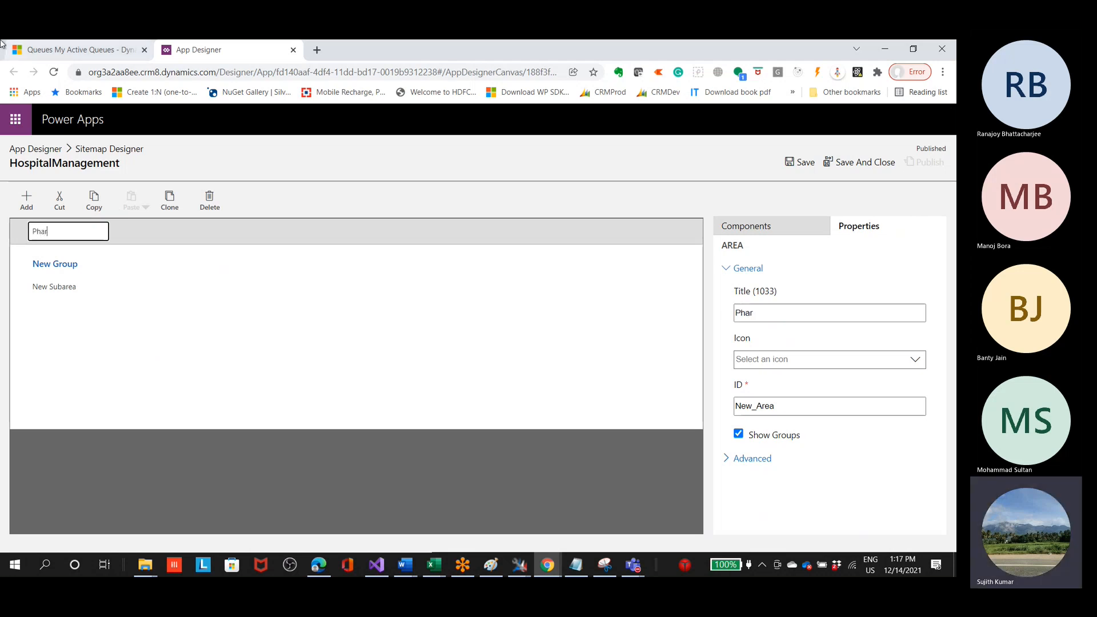
pyautogui.write('ma')
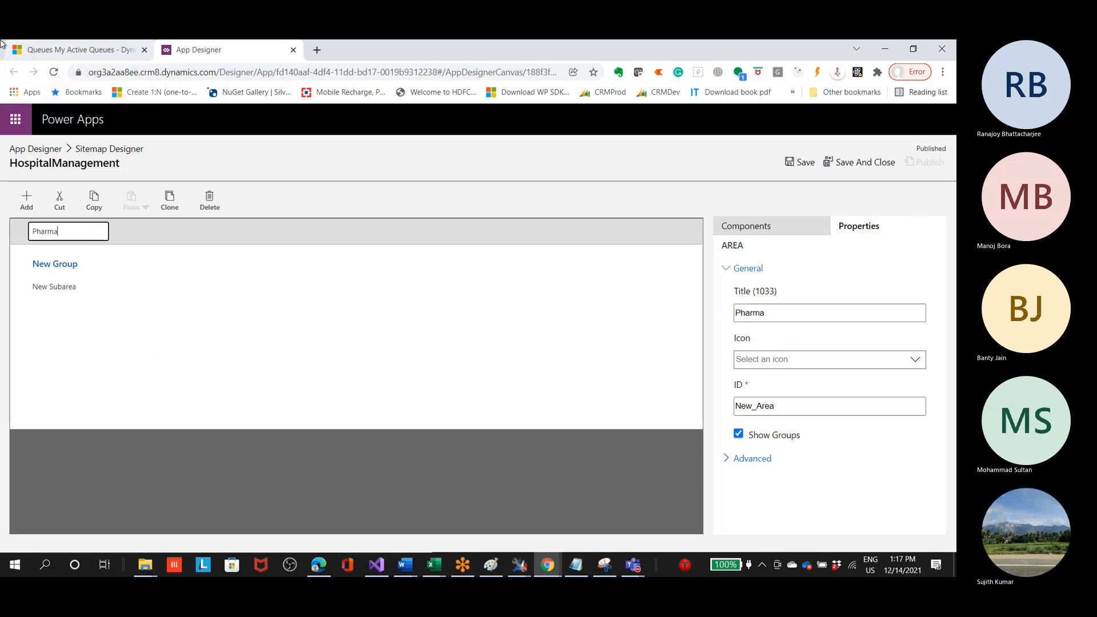
pyautogui.write('cy')
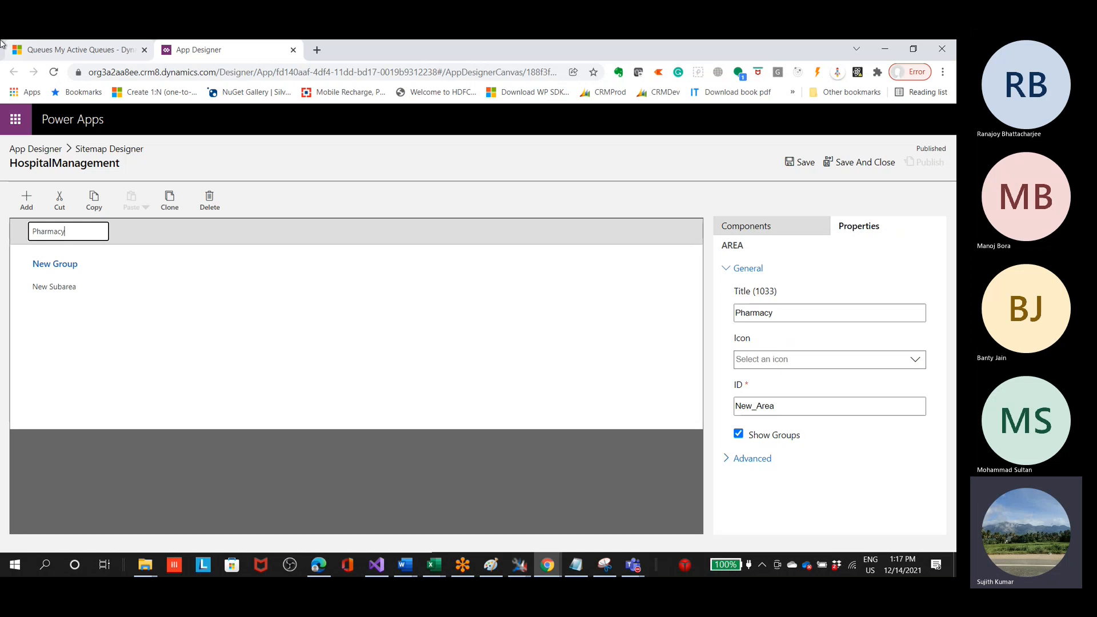
pyautogui.click(162, 284)
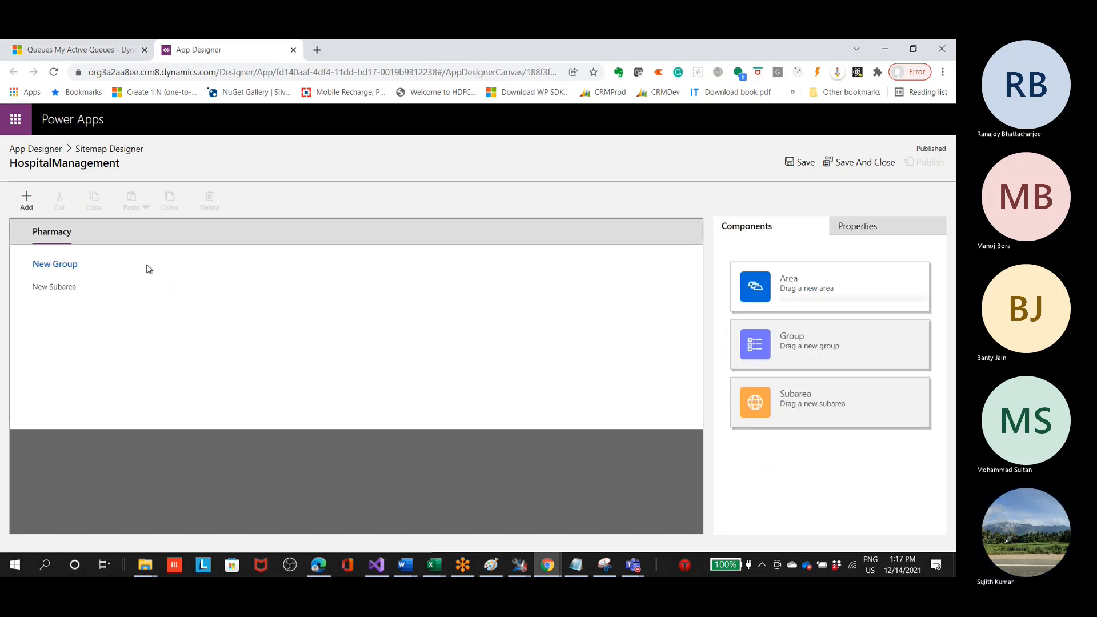
# Step: Add a second area to the site map and title it Management
pyautogui.click(28, 203)
pyautogui.click(55, 242)
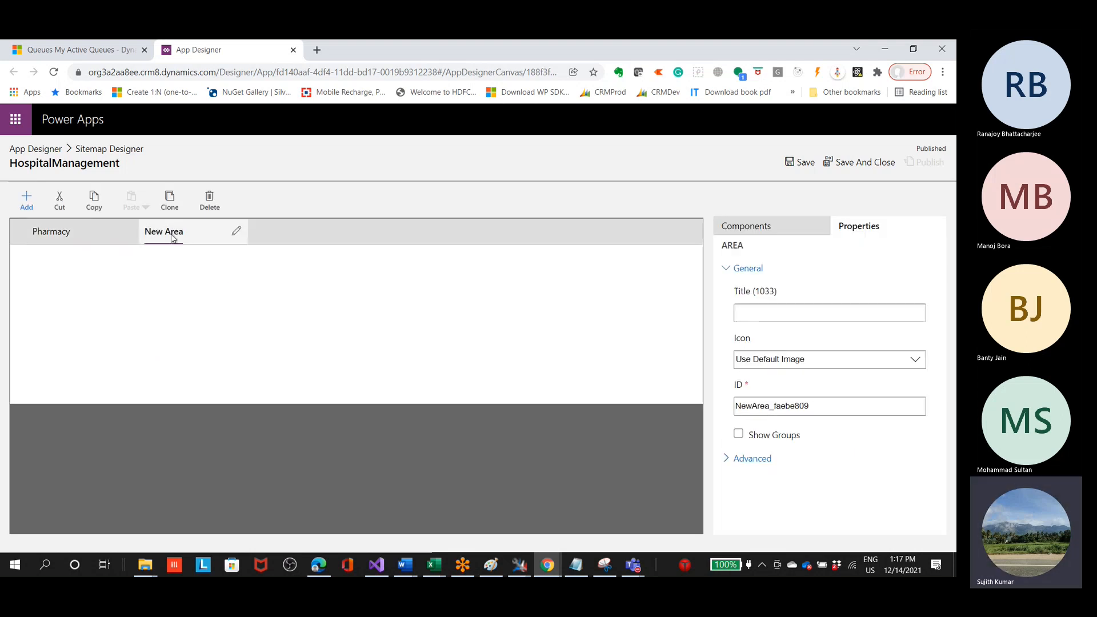
pyautogui.click(234, 237)
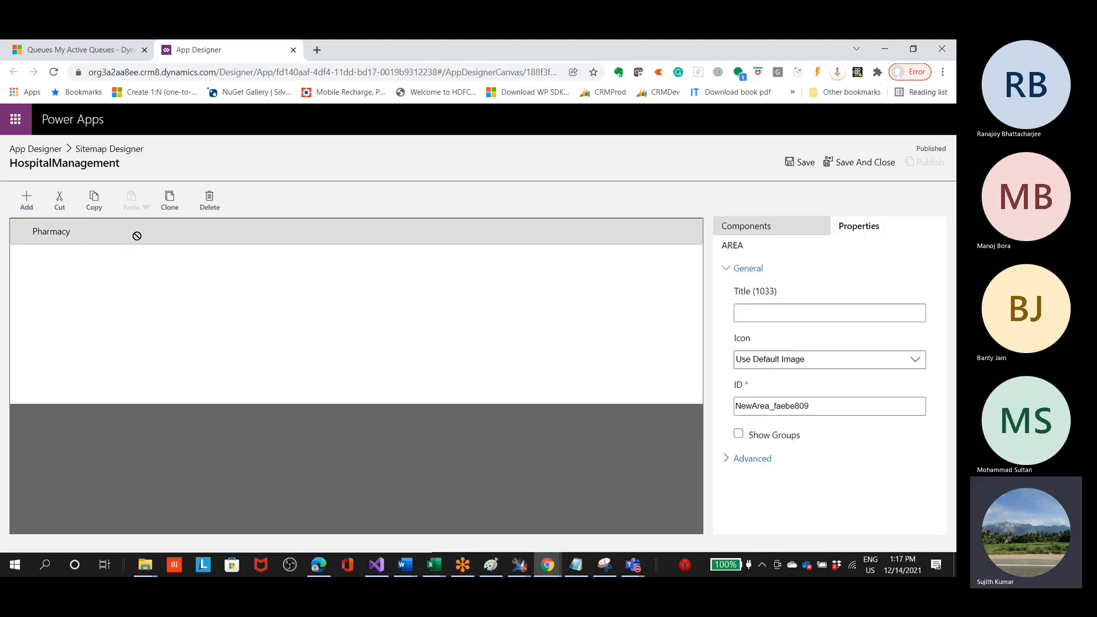
pyautogui.moveTo(106, 239); pyautogui.dragTo(165, 231)
pyautogui.moveTo(86, 238); pyautogui.dragTo(206, 250)
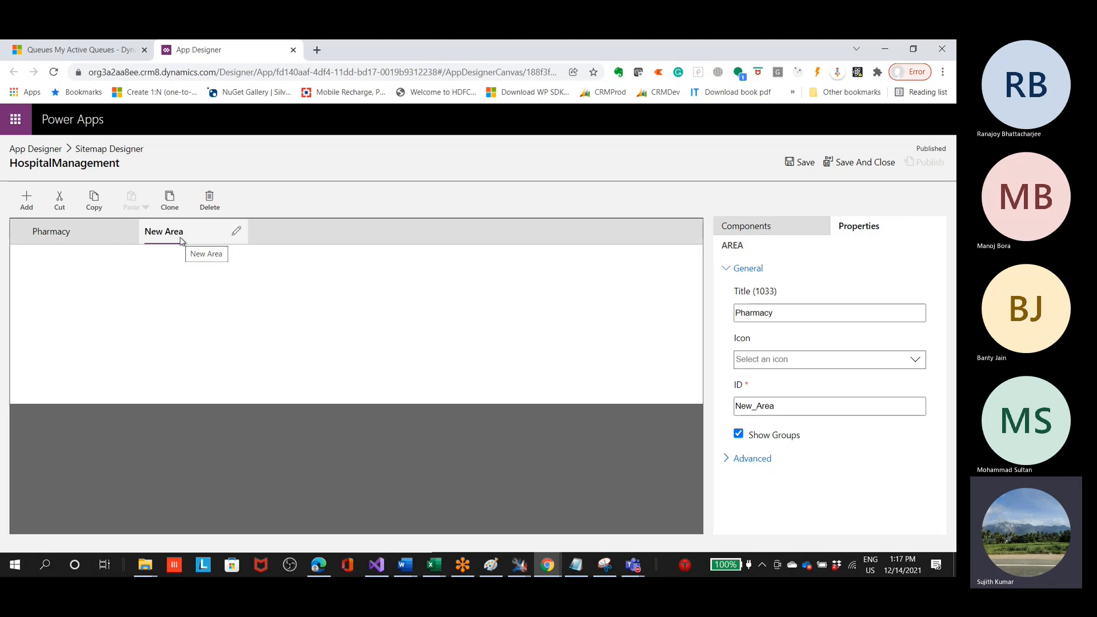
pyautogui.click(238, 234)
pyautogui.moveTo(214, 235)
pyautogui.mouseDown()
pyautogui.moveTo(124, 235)
pyautogui.moveTo(207, 246)
pyautogui.mouseUp()
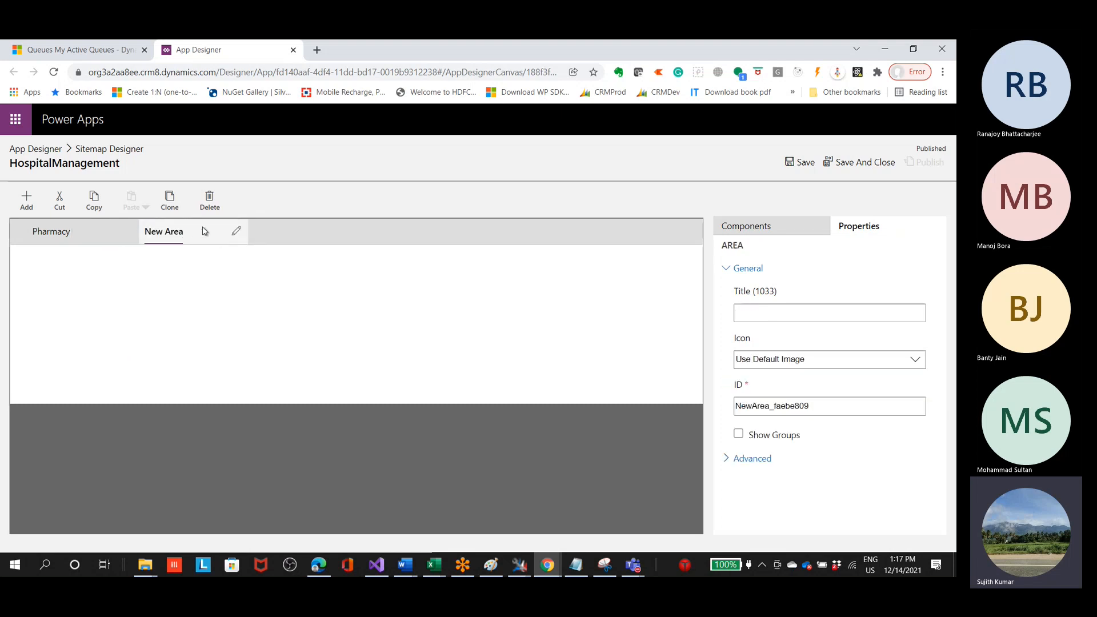
pyautogui.click(238, 233)
pyautogui.press('BackSpace')
pyautogui.press('BackSpace')
pyautogui.press('BackSpace')
pyautogui.press('BackSpace')
pyautogui.press('BackSpace')
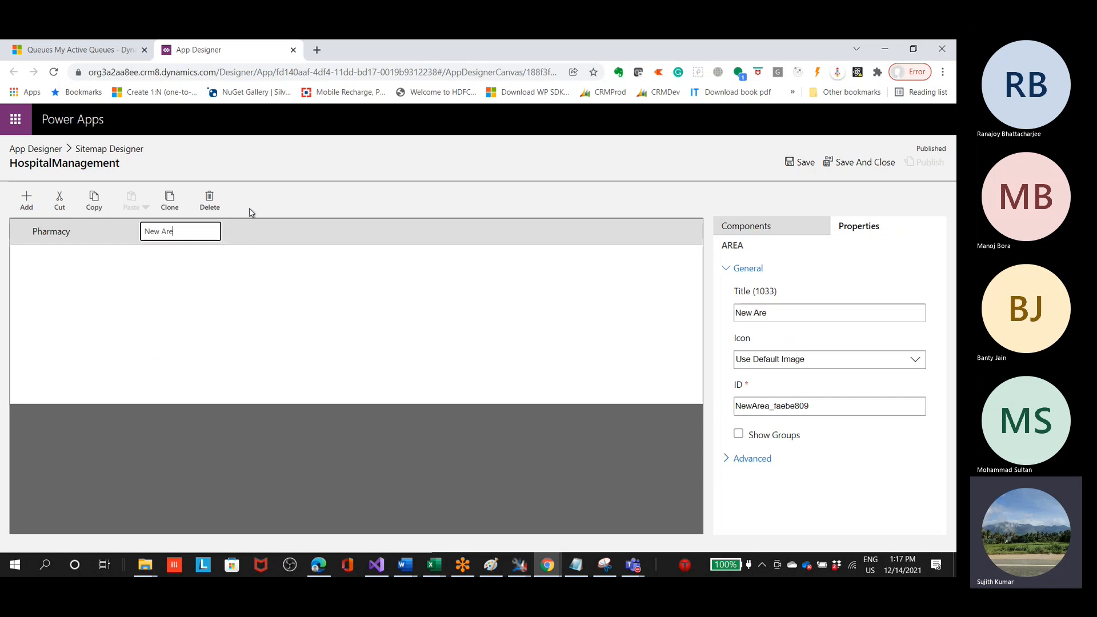
pyautogui.press('BackSpace')
pyautogui.press('BackSpace')
pyautogui.press('BackSpace')
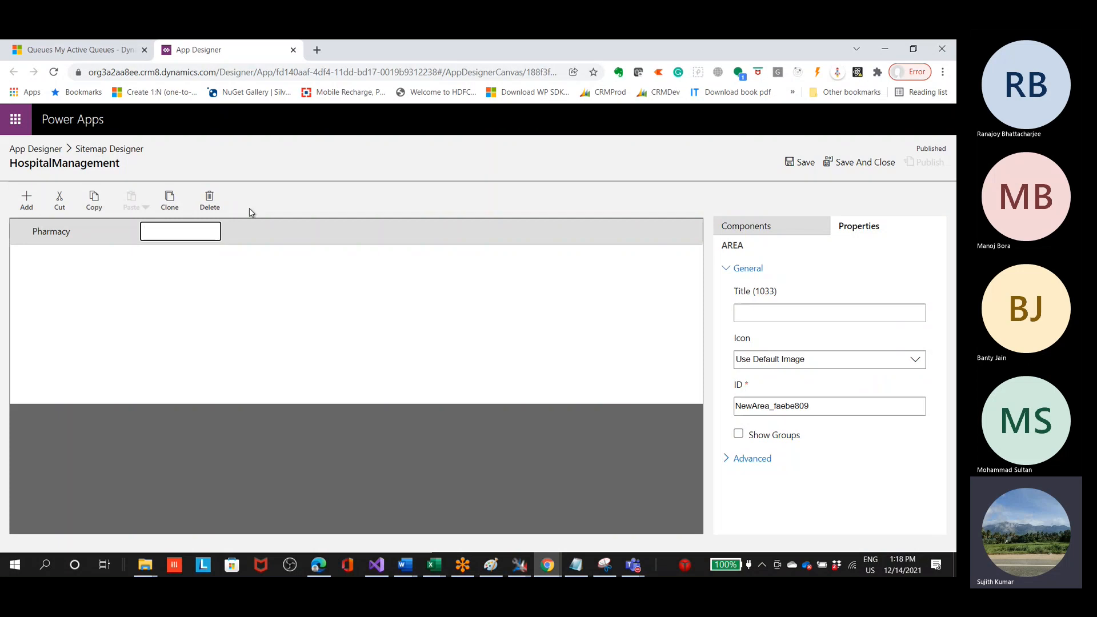
pyautogui.write('Management')
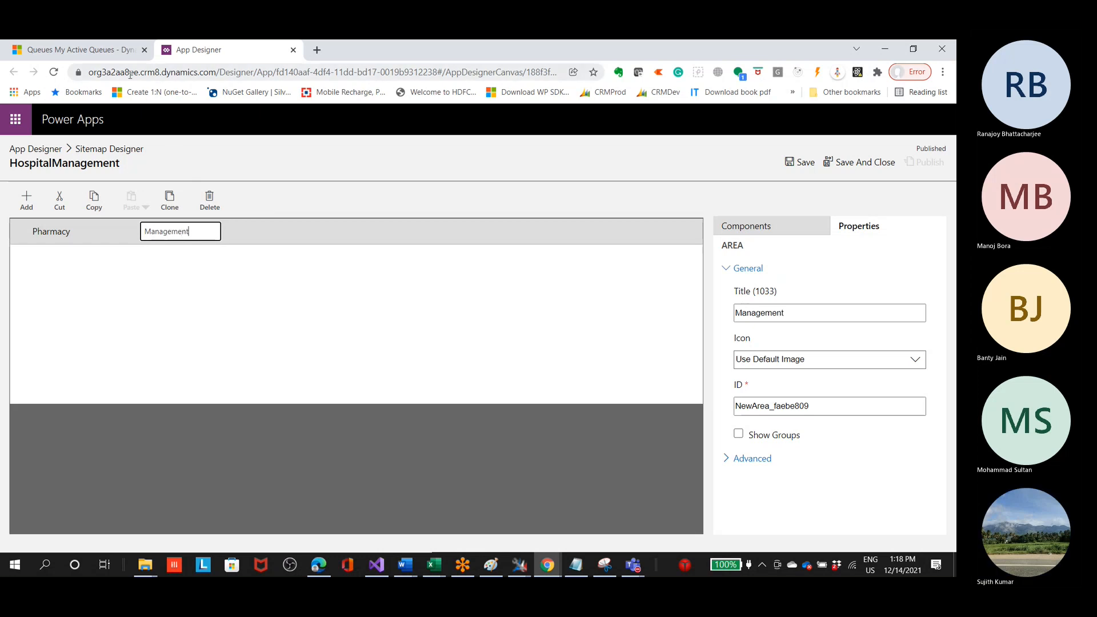
pyautogui.write('Gr')
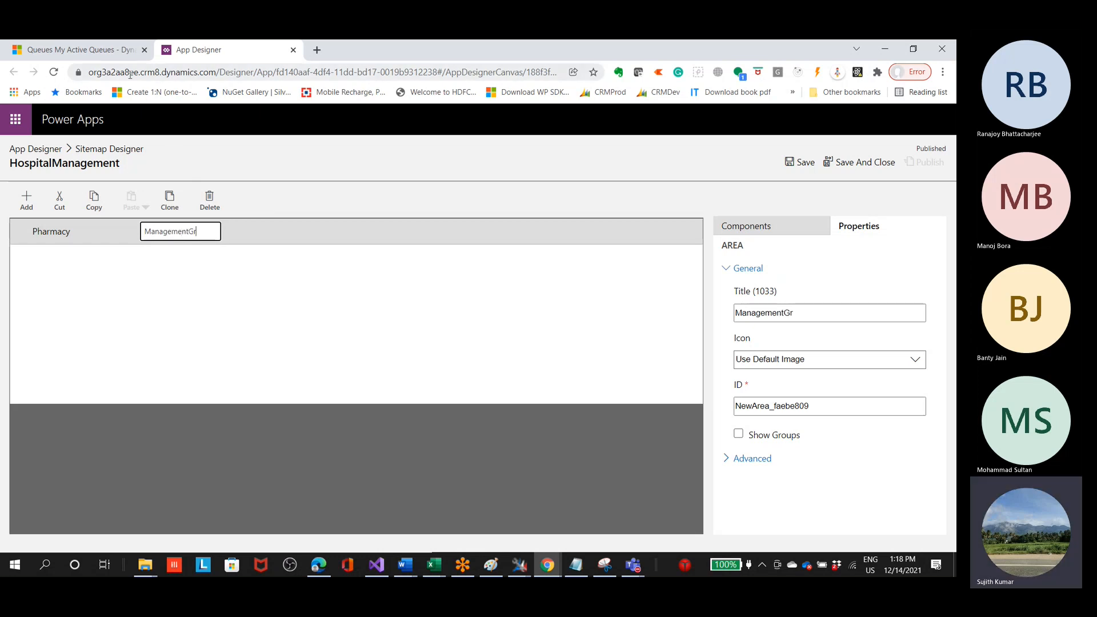
pyautogui.write('oup')
pyautogui.click(189, 232)
pyautogui.hotkey('shift', 'End')
pyautogui.press('Delete')
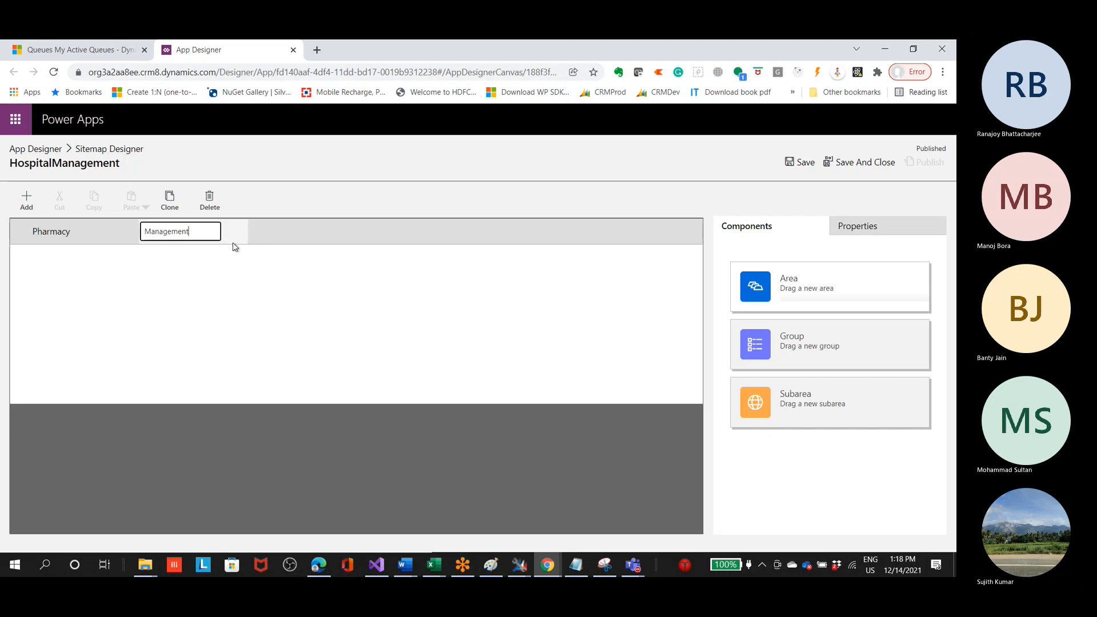
pyautogui.click(267, 167)
# Step: Add a third area to the site map and title it Reports
pyautogui.click(23, 201)
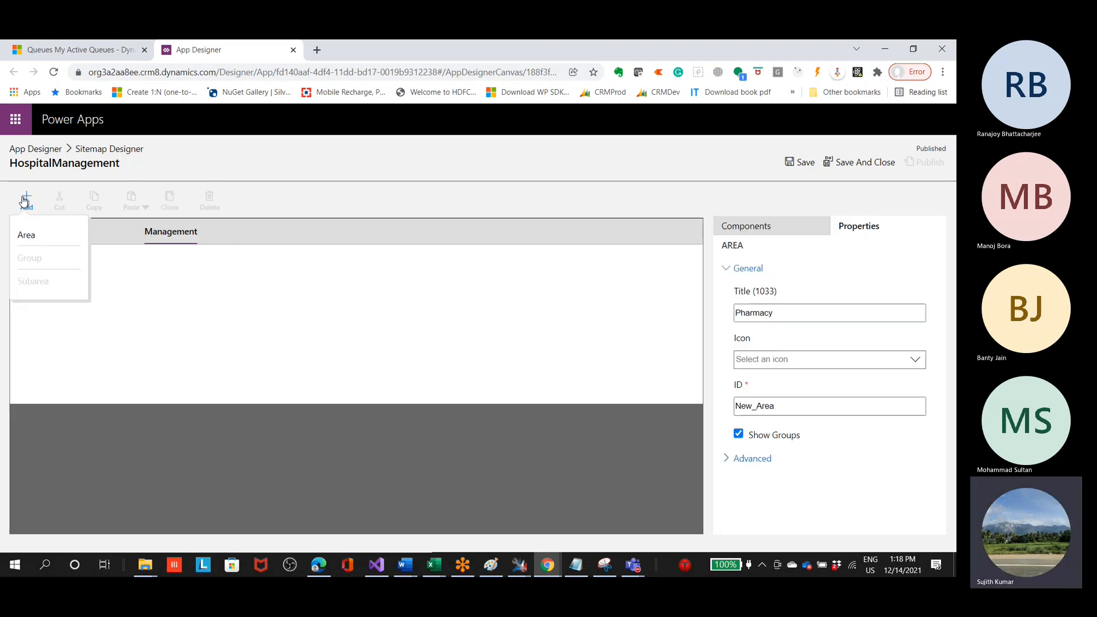
pyautogui.click(44, 237)
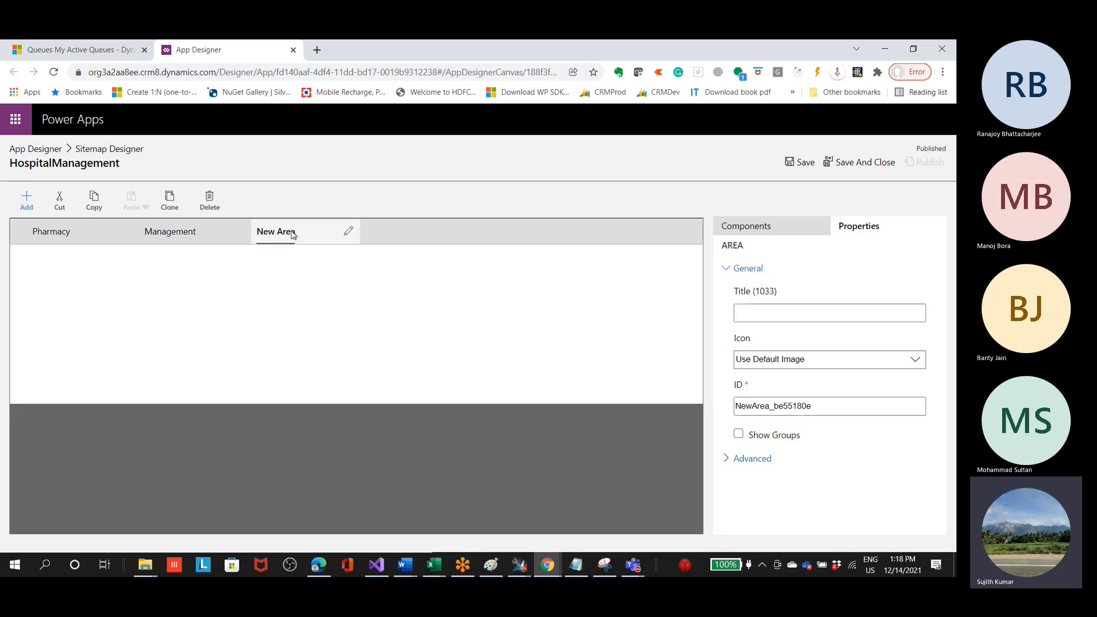
pyautogui.click(348, 231)
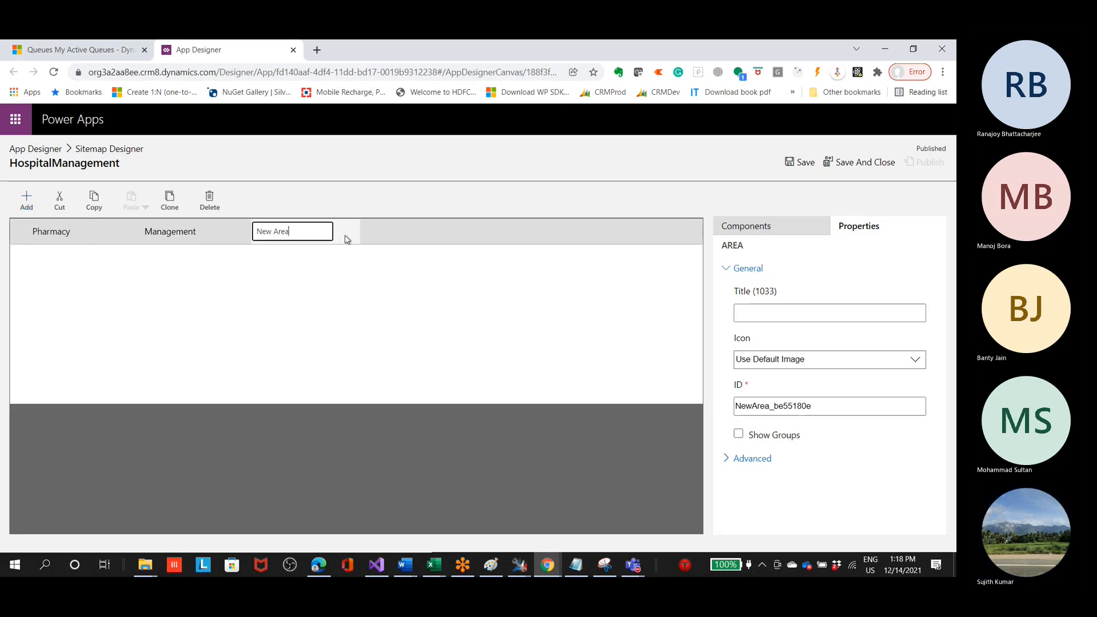
pyautogui.moveTo(275, 239); pyautogui.dragTo(327, 235)
pyautogui.click(291, 233)
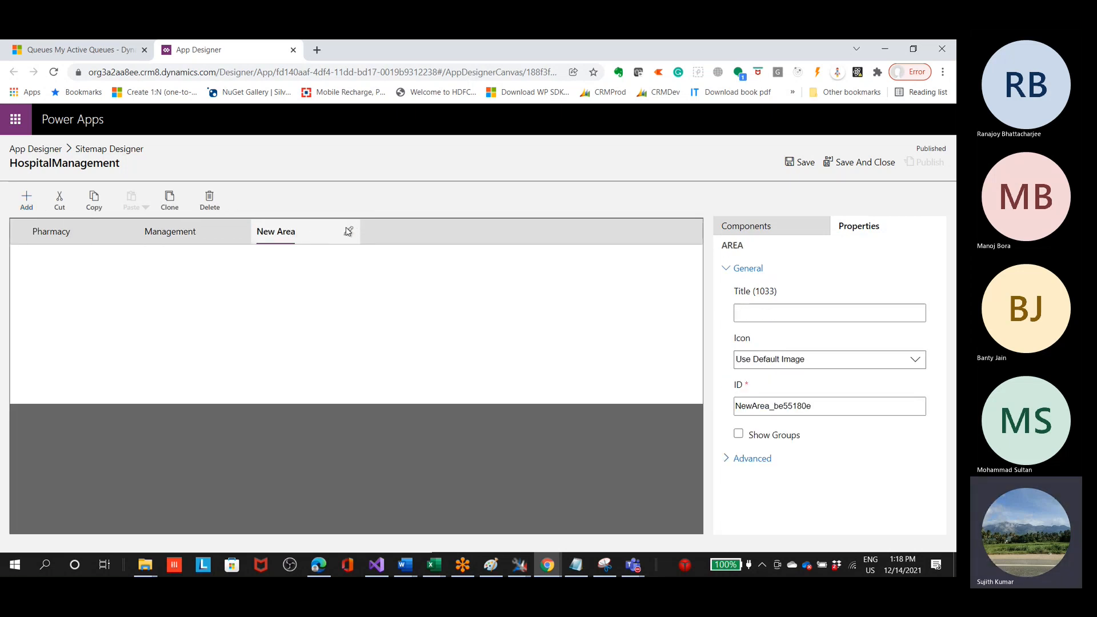
pyautogui.click(350, 233)
pyautogui.moveTo(301, 231)
pyautogui.mouseDown()
pyautogui.moveTo(257, 235)
pyautogui.moveTo(322, 232)
pyautogui.mouseUp()
pyautogui.click(350, 233)
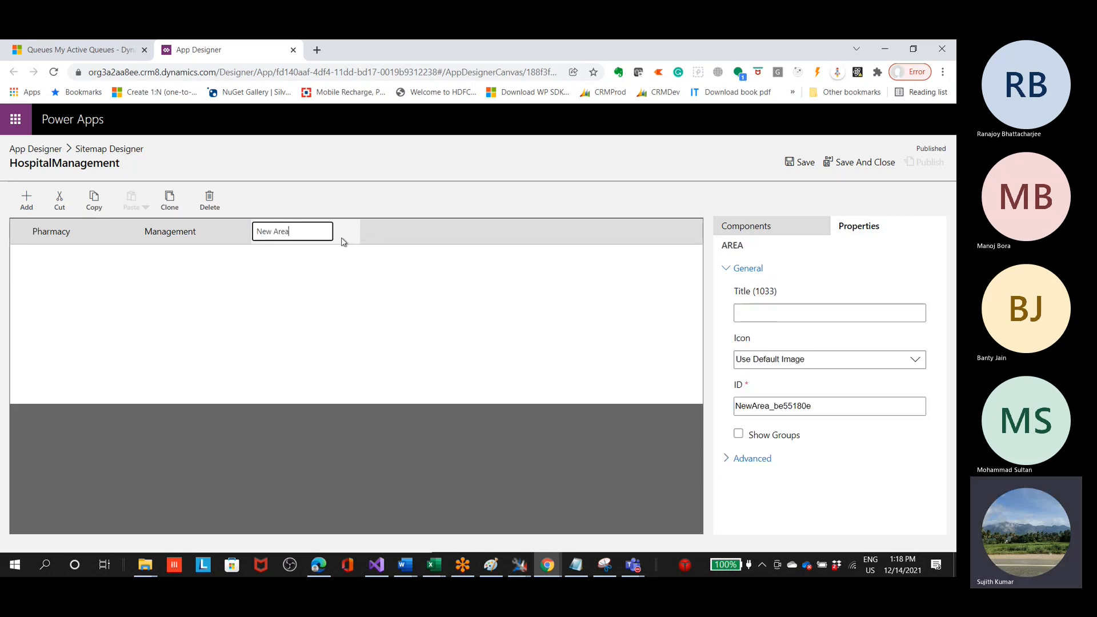
pyautogui.press('BackSpace')
pyautogui.press('BackSpace')
pyautogui.press('BackSpace')
pyautogui.press('BackSpace')
pyautogui.press('BackSpace')
pyautogui.write('Reports')
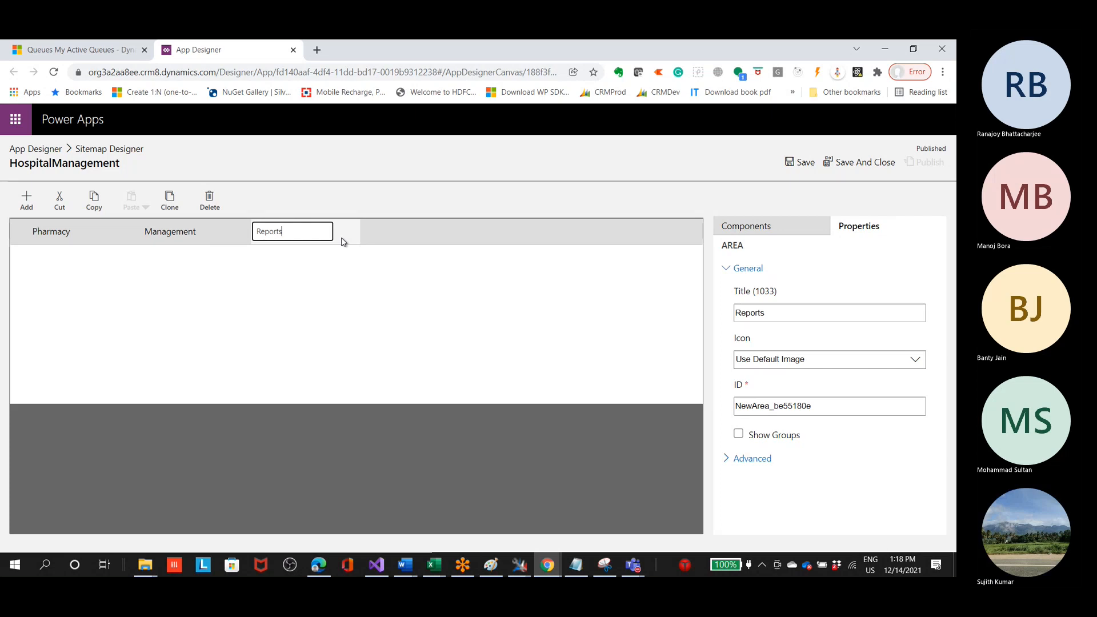
pyautogui.click(300, 166)
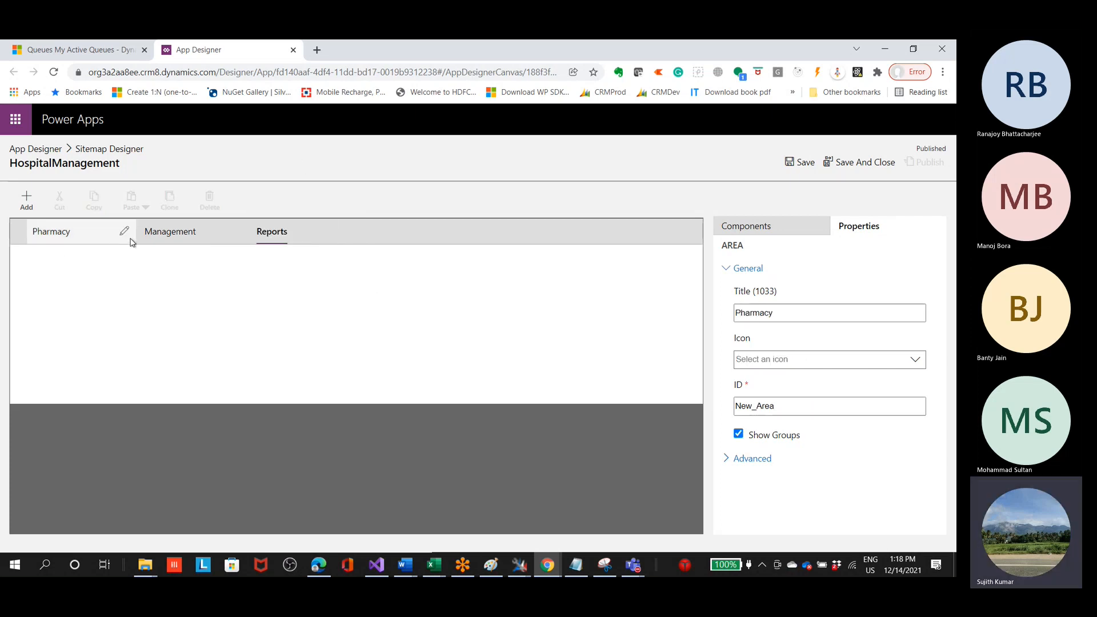
# Step: Rename the default group in the Pharmacy area as Medical Shops
pyautogui.click(64, 231)
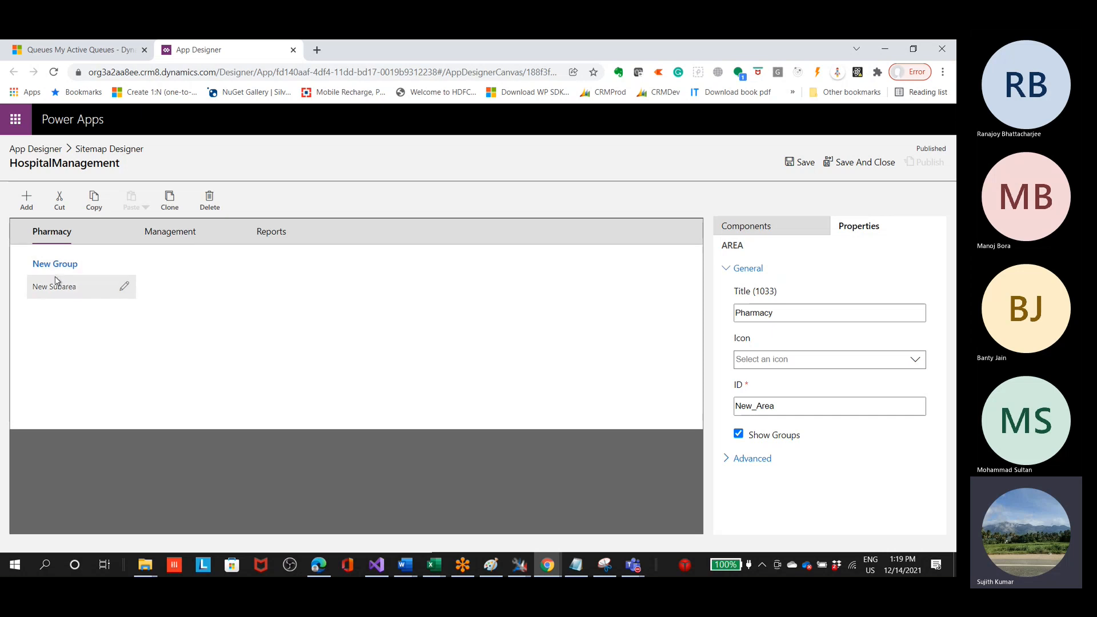
pyautogui.click(124, 263)
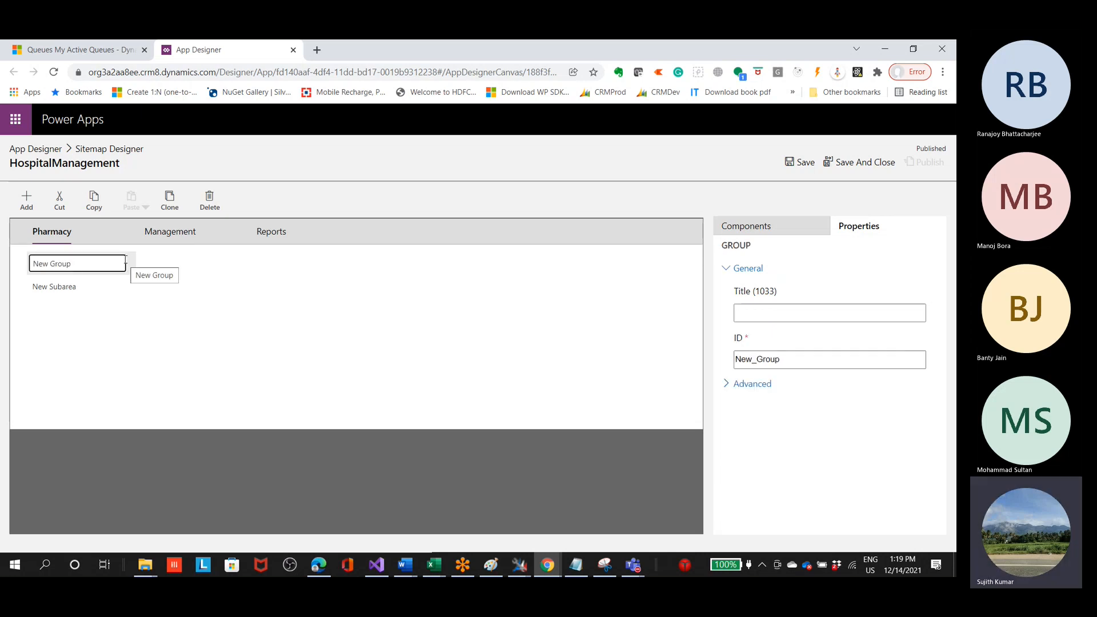
pyautogui.moveTo(88, 265)
pyautogui.mouseDown()
pyautogui.moveTo(71, 269)
pyautogui.moveTo(100, 269)
pyautogui.moveTo(93, 258)
pyautogui.mouseUp()
pyautogui.click(128, 264)
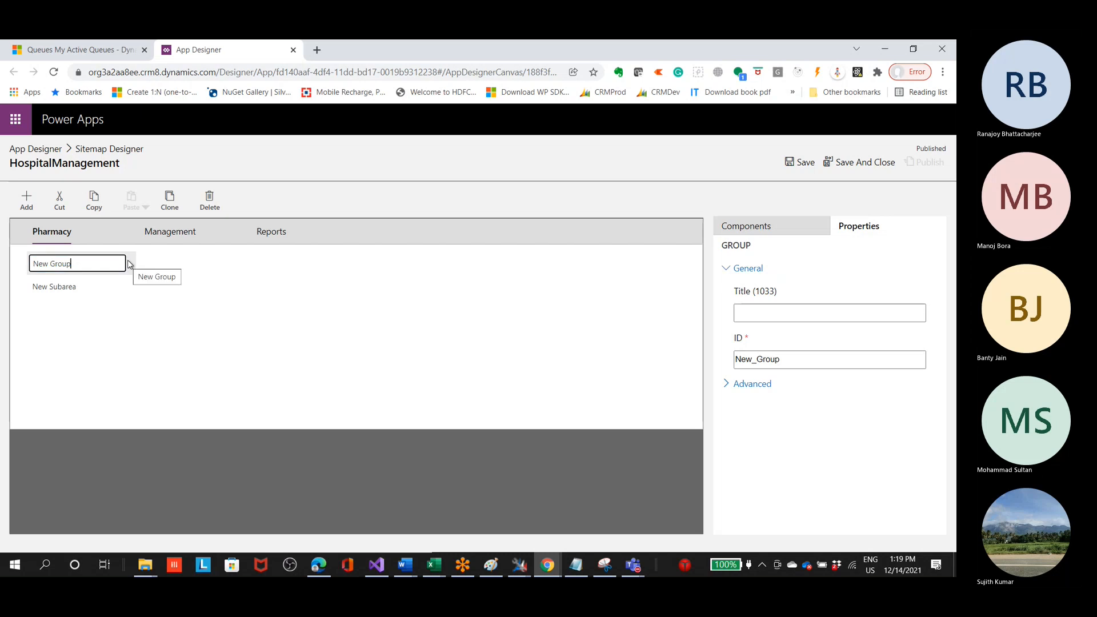
pyautogui.press('BackSpace')
pyautogui.press('BackSpace')
pyautogui.press('BackSpace')
pyautogui.press('BackSpace')
pyautogui.press('BackSpace')
pyautogui.press('BackSpace')
pyautogui.press('BackSpace')
pyautogui.press('BackSpace')
pyautogui.write('Medical Shops')
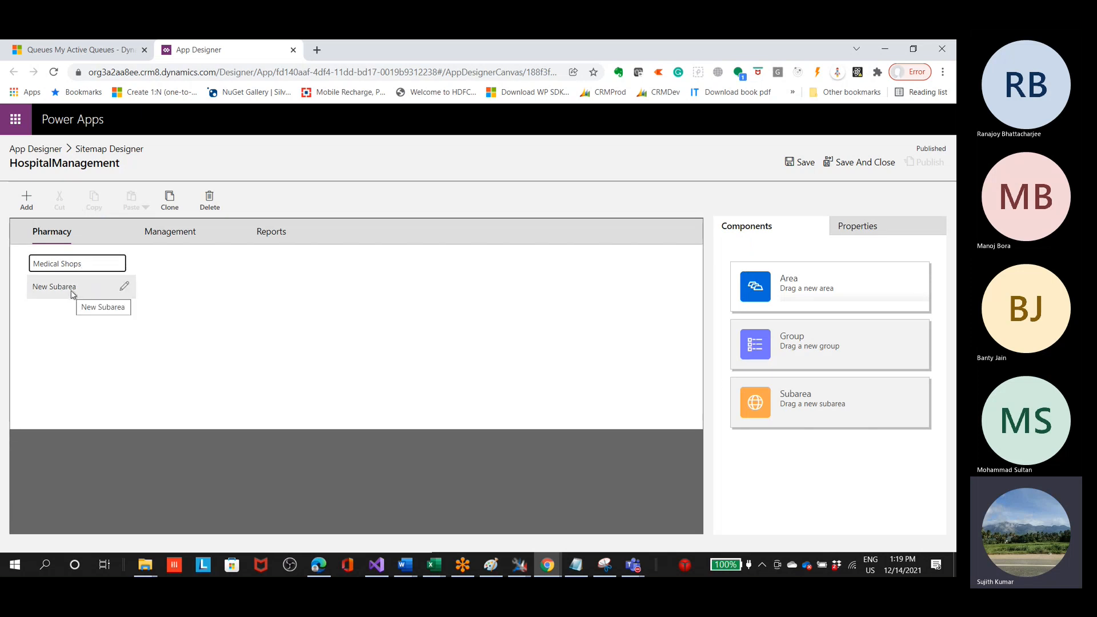
# Step: Examine the properties of the new subarea, the Medical Shops group and the Pharmacy area, including their advanced options
pyautogui.click(134, 292)
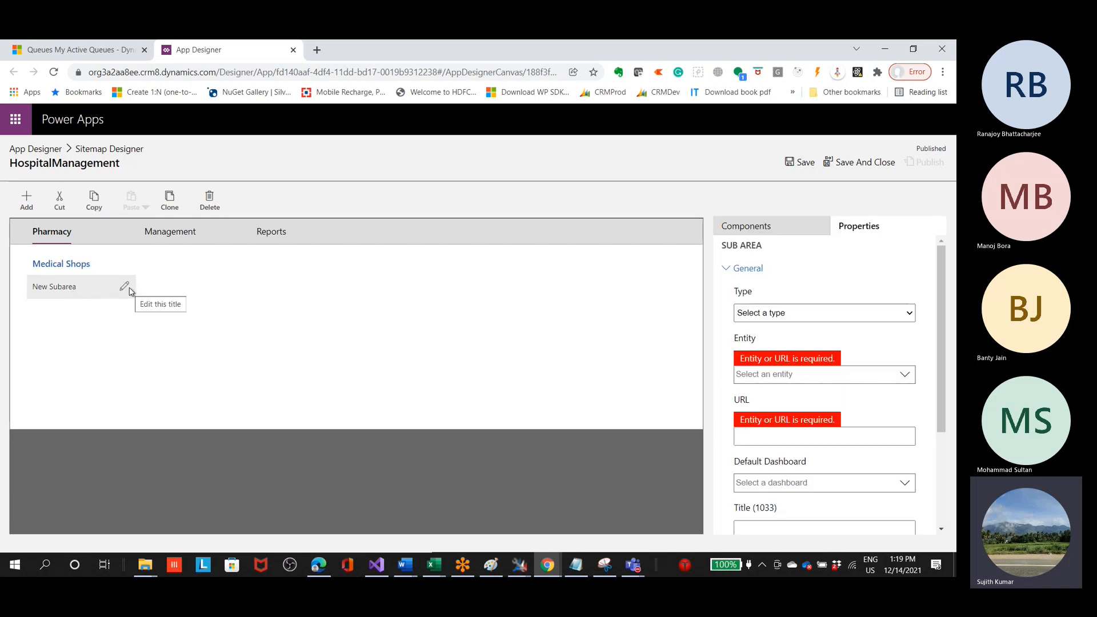
pyautogui.click(94, 274)
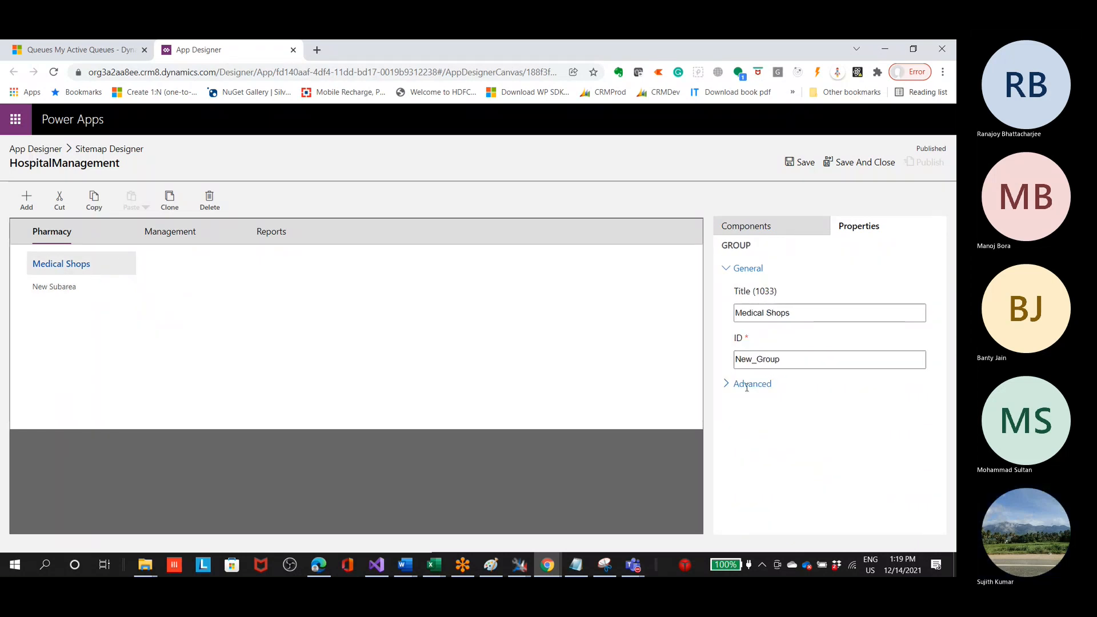
pyautogui.click(734, 383)
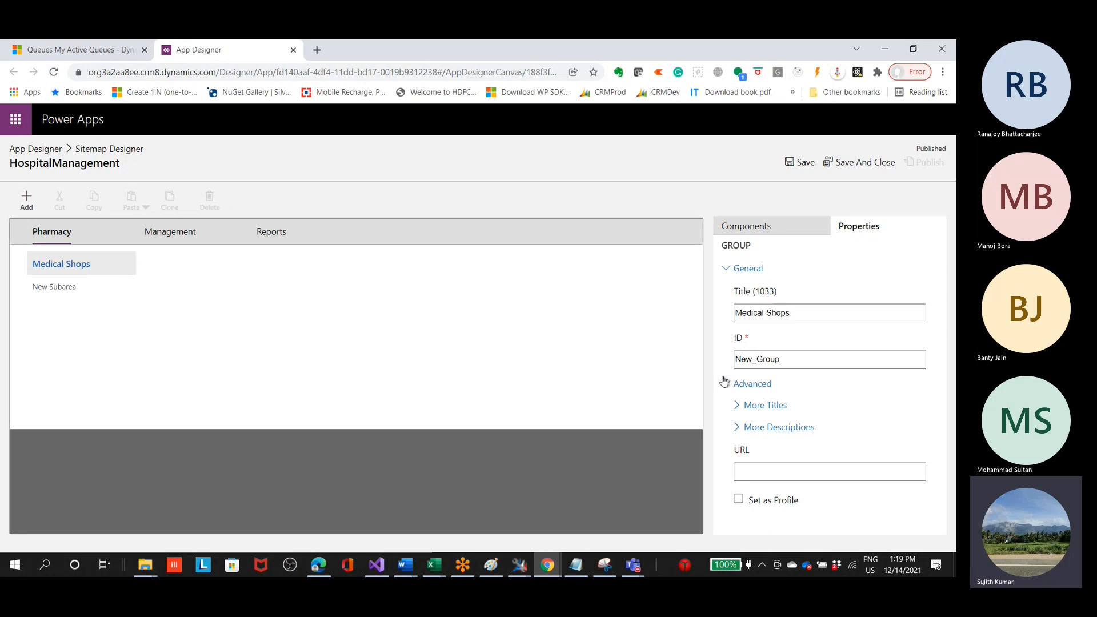
pyautogui.click(57, 234)
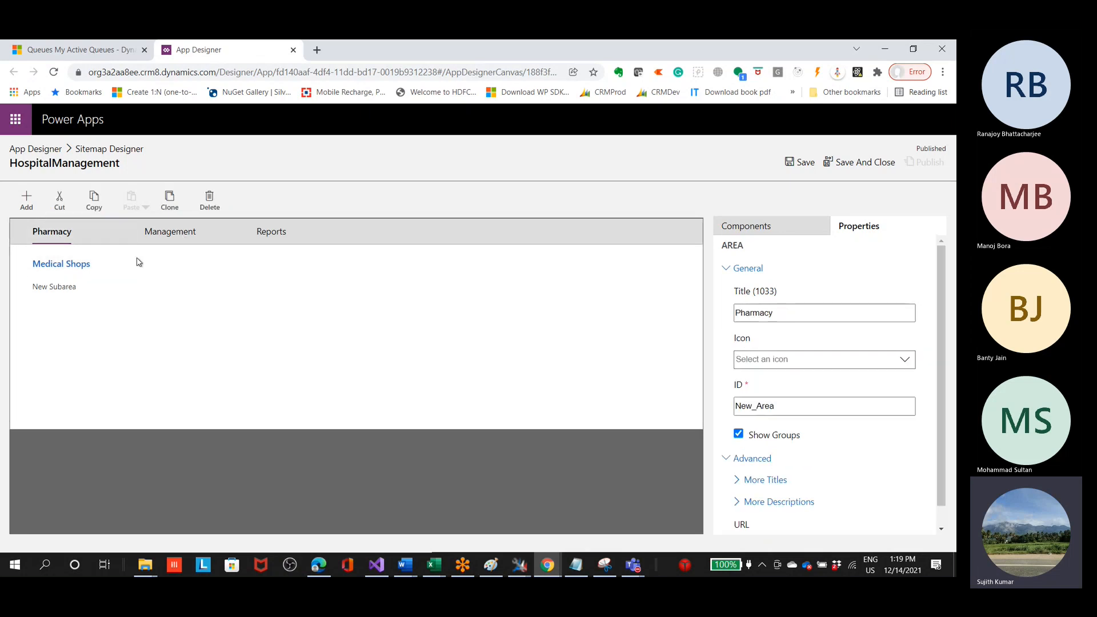
pyautogui.click(95, 269)
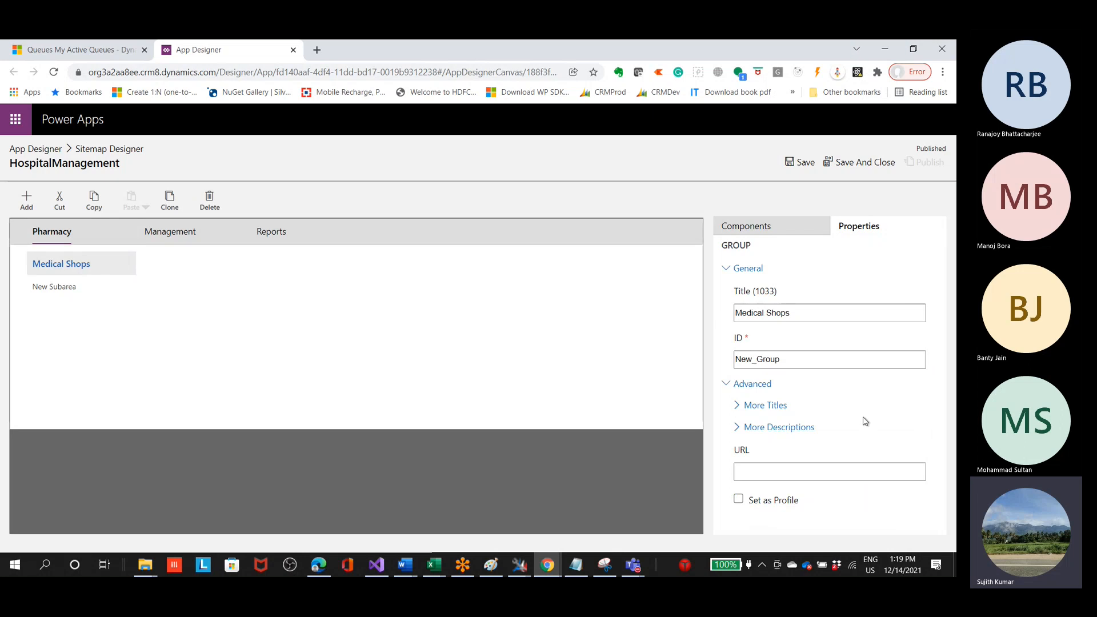
pyautogui.click(67, 241)
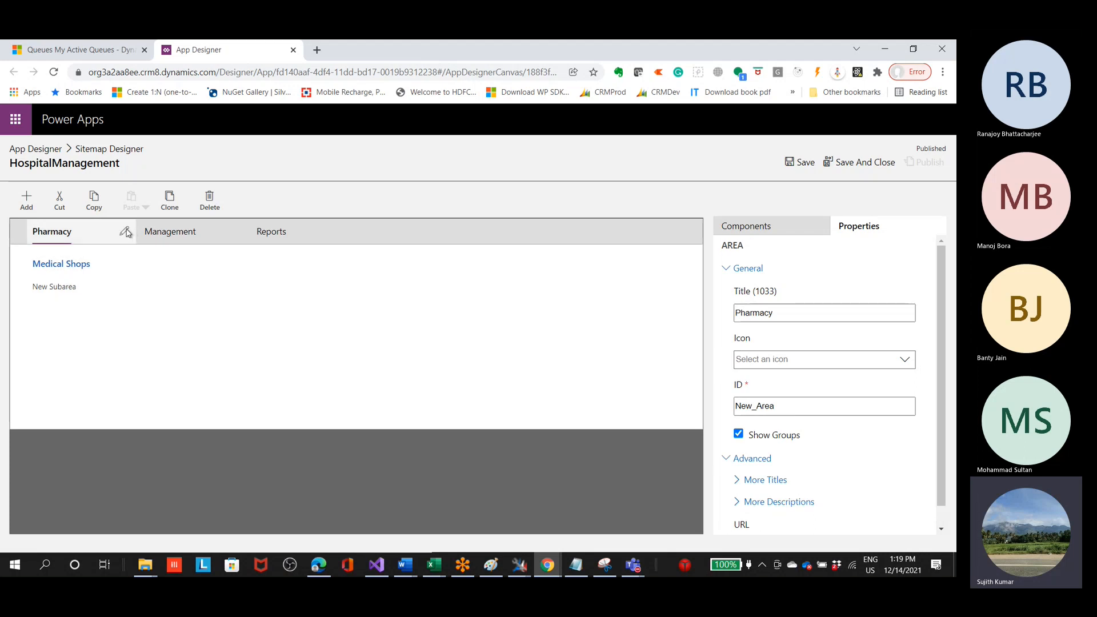
# Step: For the Pharmacy area's additional descriptions, choose the Arabic - Saudi Arabia (1025) locale and enter the description xfhfhngf
pyautogui.click(127, 232)
pyautogui.click(839, 337)
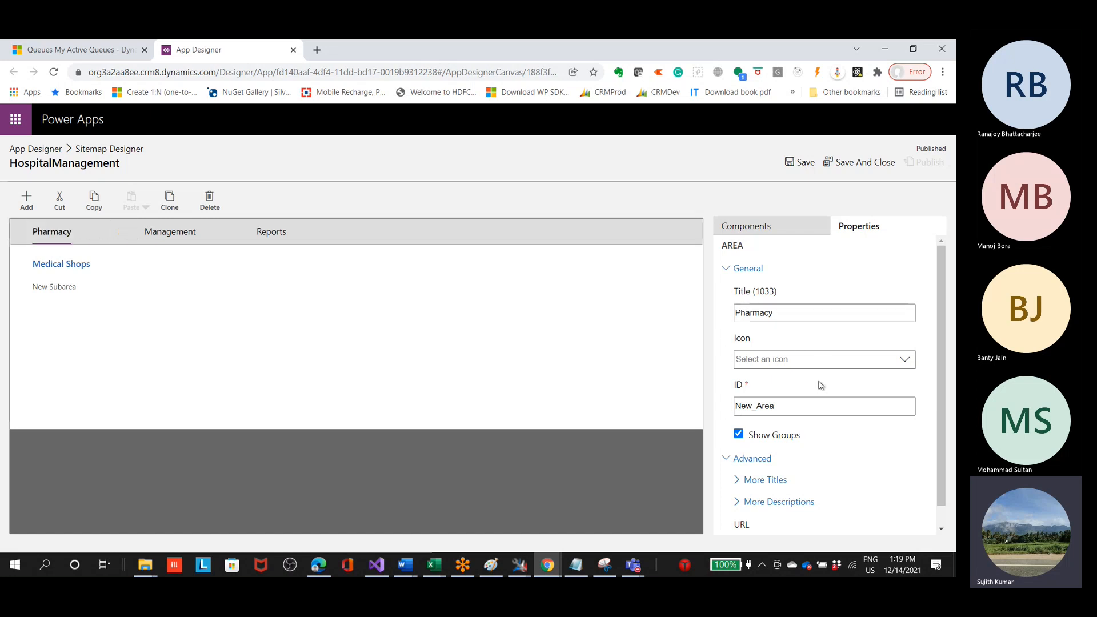
pyautogui.scroll(-1, 821, 389)
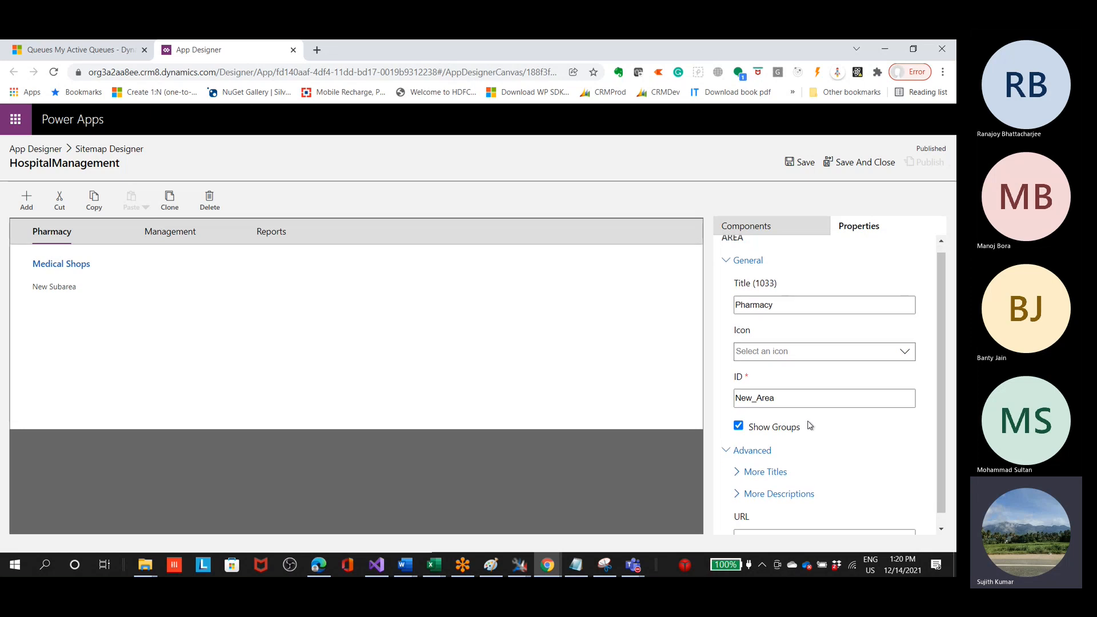
pyautogui.click(740, 484)
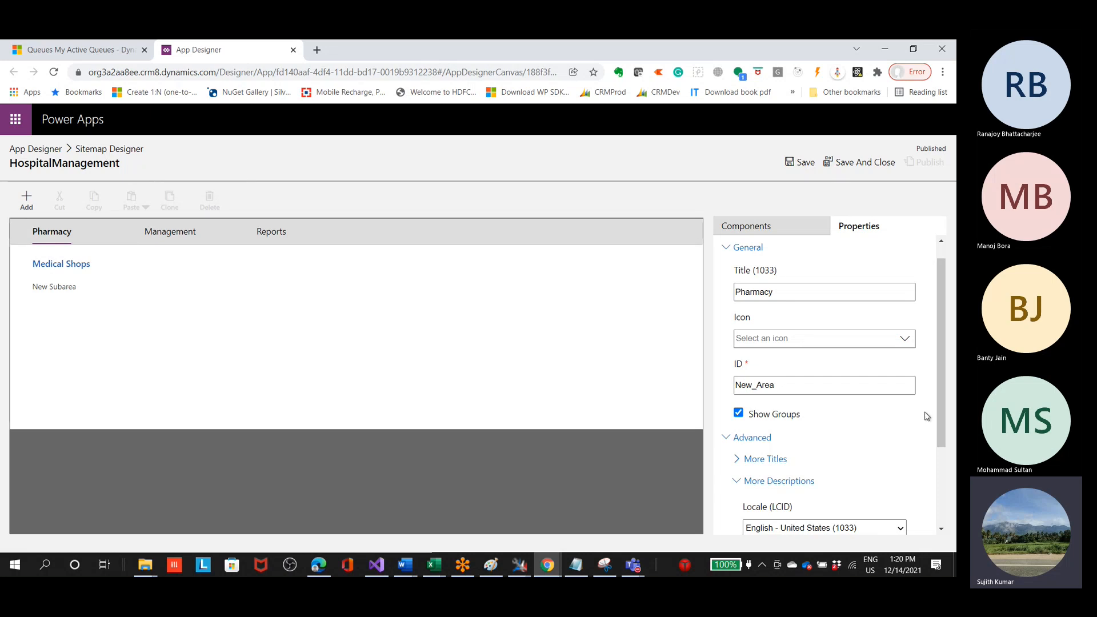
pyautogui.scroll(-2, 938, 429)
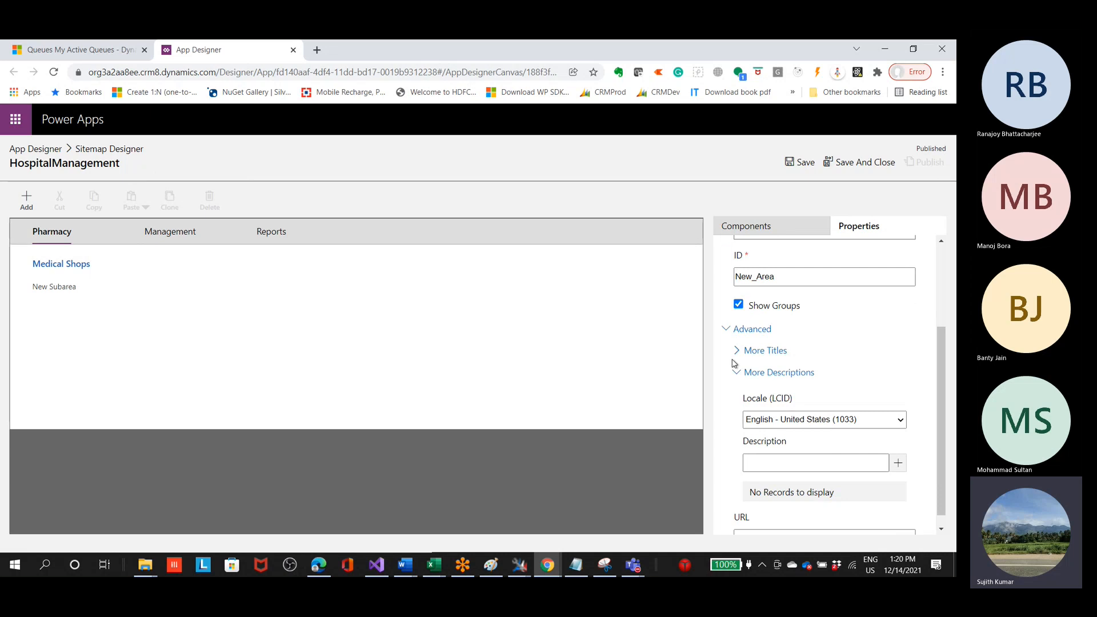
pyautogui.scroll(-1, 734, 364)
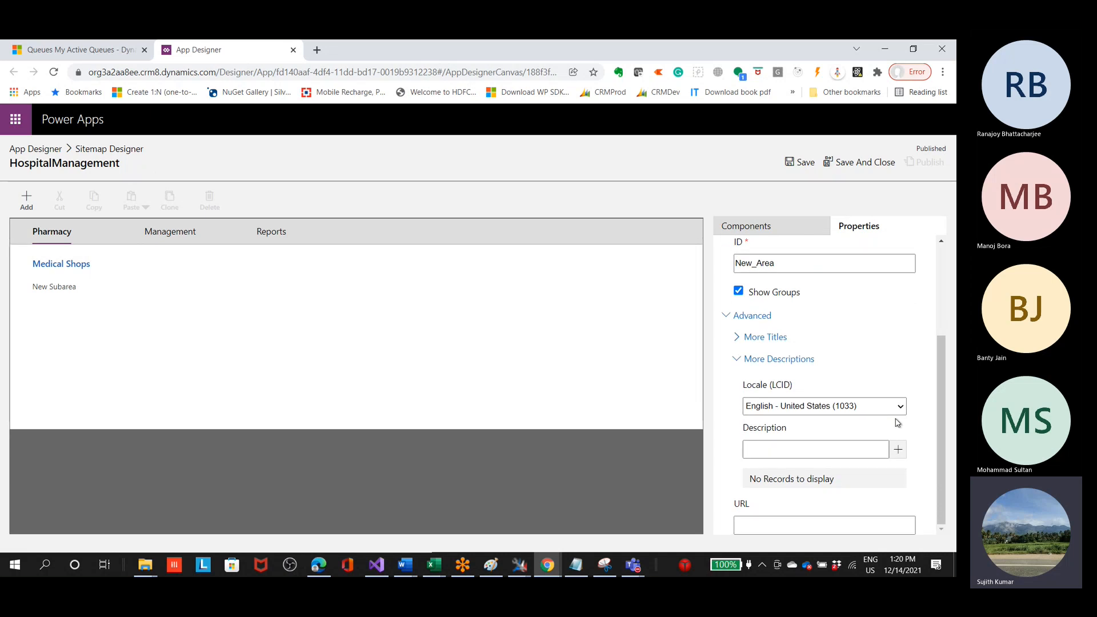
pyautogui.click(846, 406)
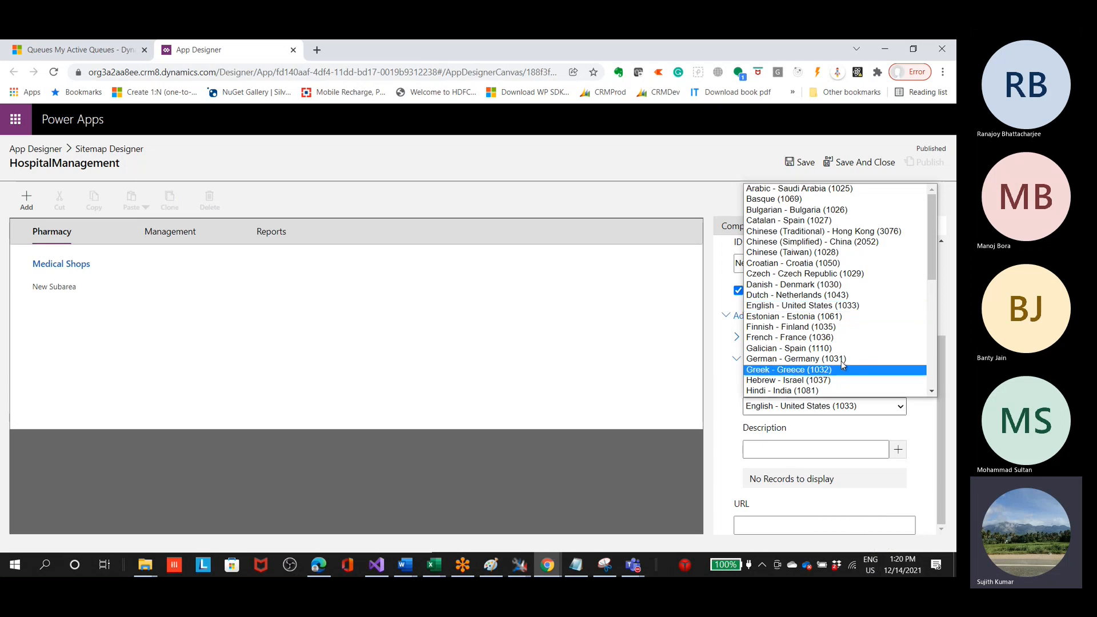
pyautogui.click(874, 196)
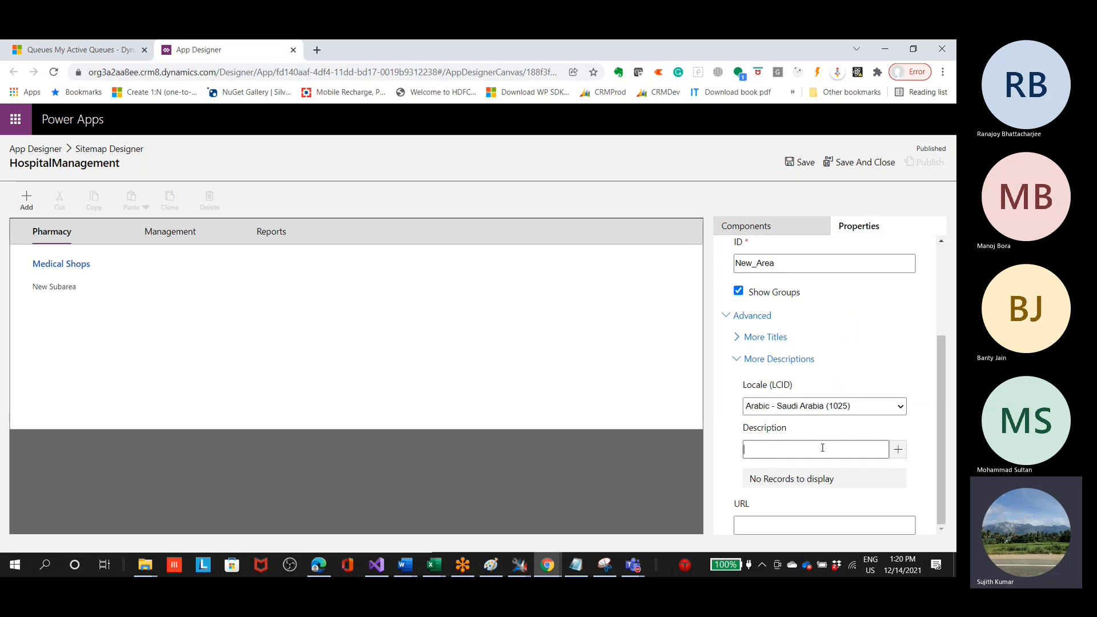
pyautogui.click(796, 450)
pyautogui.write('xfhfhngf')
# Step: Examine the Pharmacy area's additional title options, including the available locales
pyautogui.scroll(3, 821, 512)
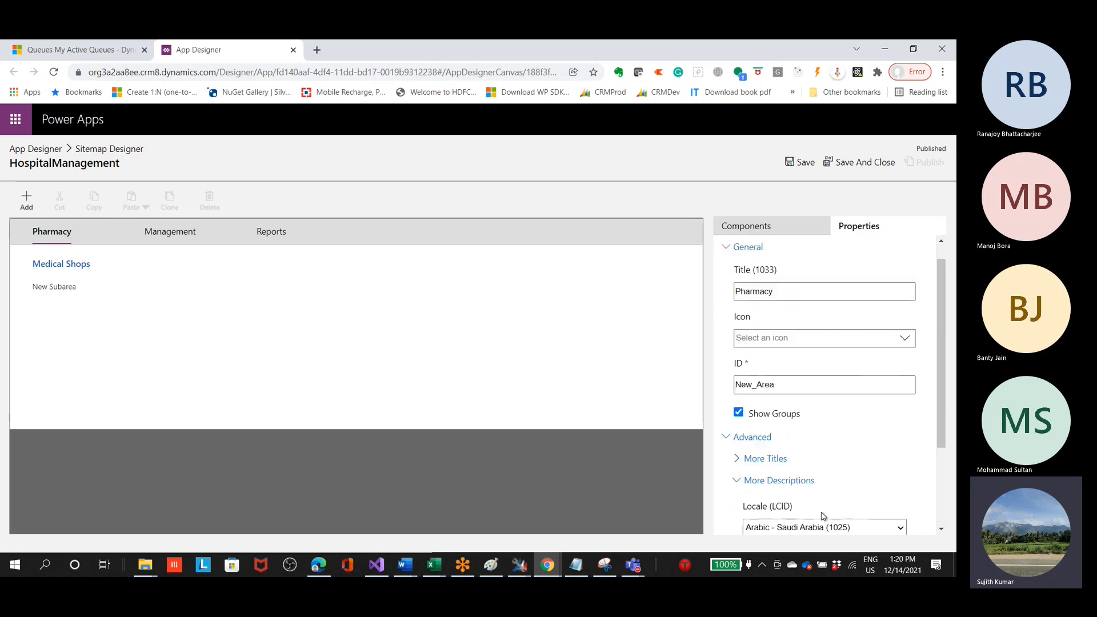
pyautogui.click(740, 463)
pyautogui.scroll(-3, 845, 480)
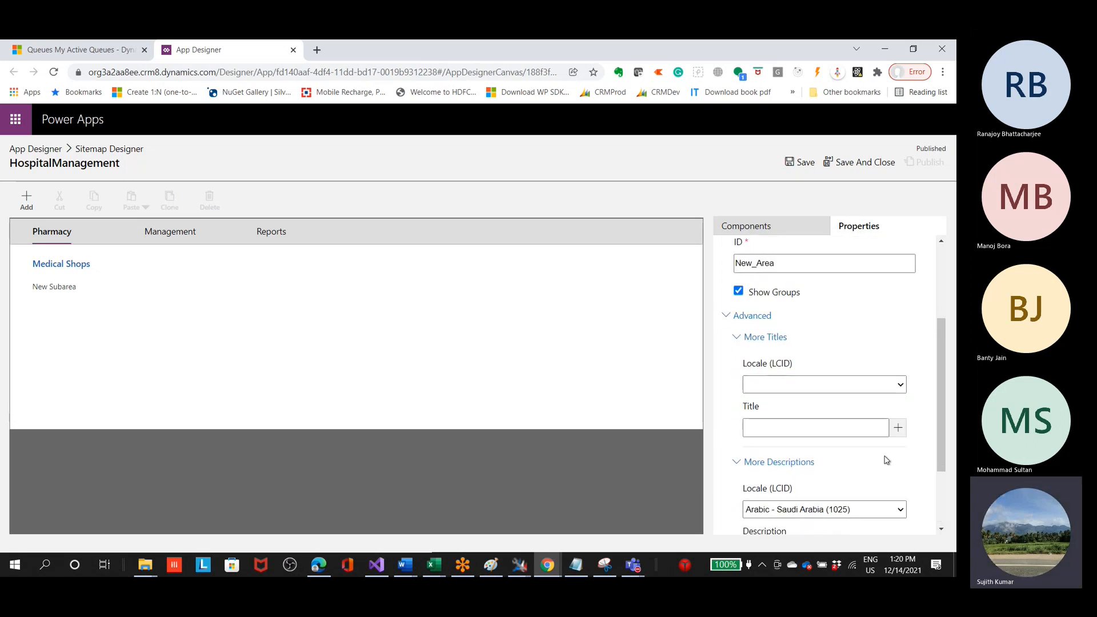
pyautogui.click(889, 391)
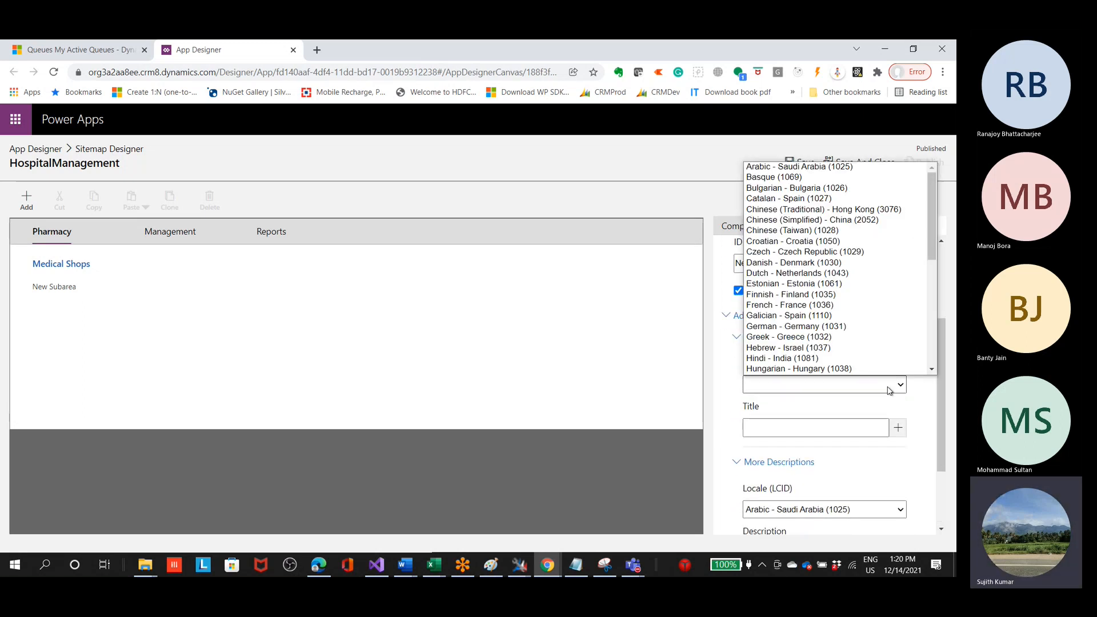
pyautogui.click(890, 391)
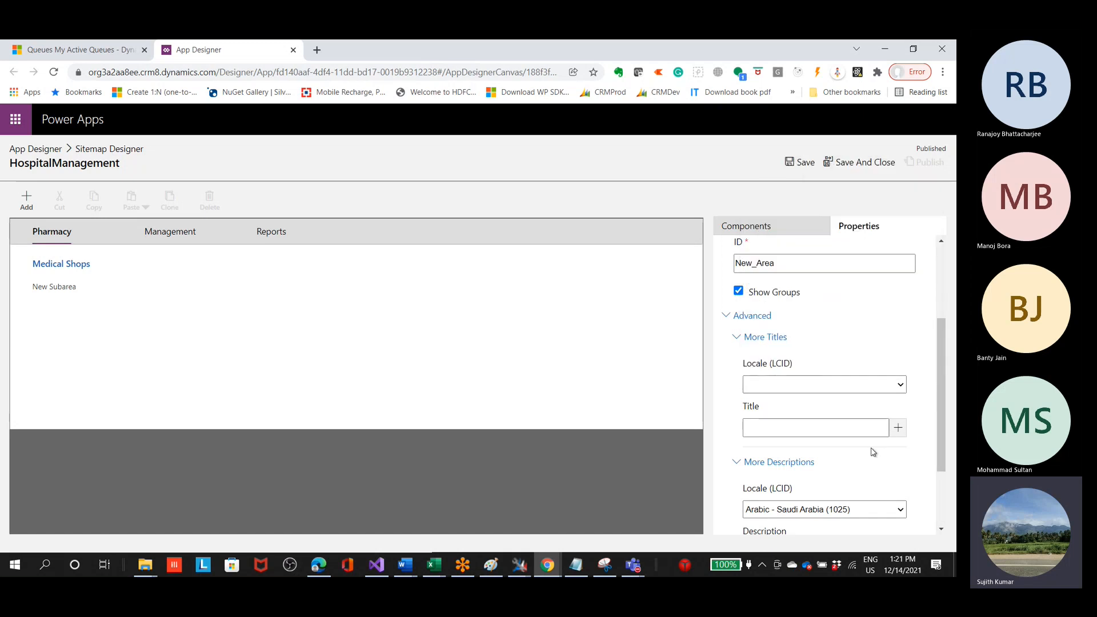
pyautogui.scroll(-2, 851, 472)
pyautogui.scroll(1, 827, 444)
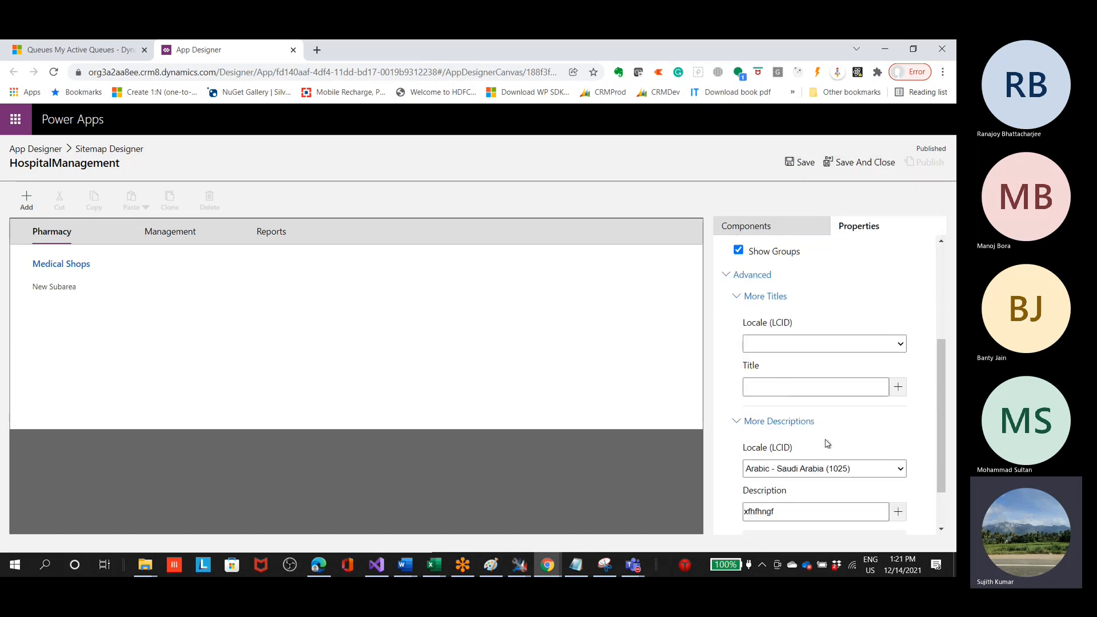
pyautogui.scroll(3, 789, 414)
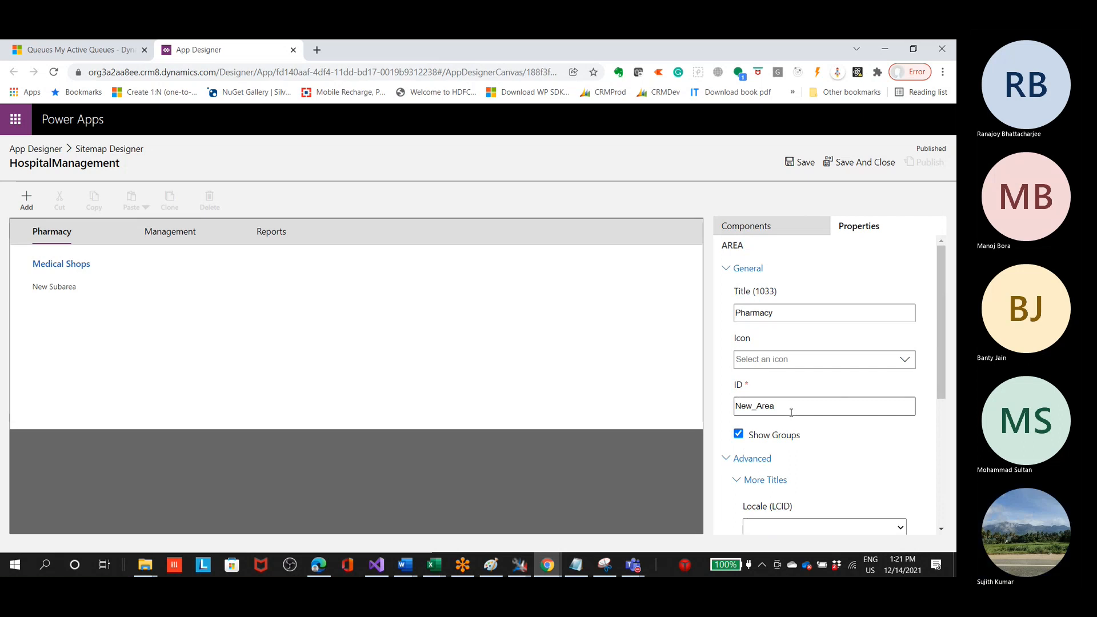
# Step: Set the Pharmacy area's icon to Email Icon
pyautogui.click(907, 362)
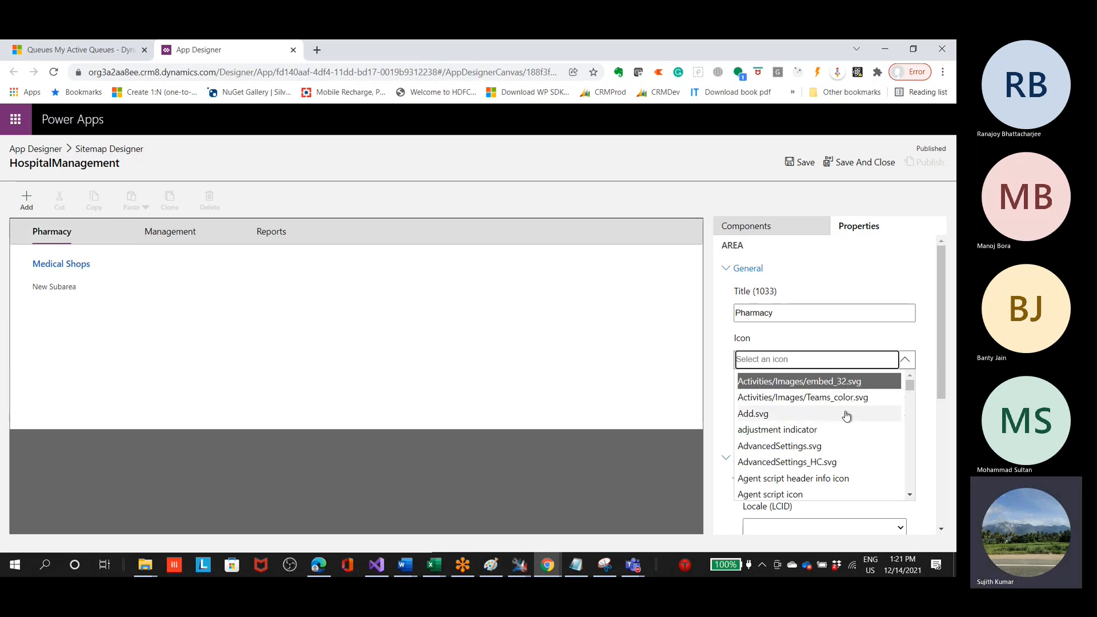
pyautogui.scroll(-5, 861, 448)
pyautogui.scroll(-10, 862, 448)
pyautogui.scroll(-10, 864, 450)
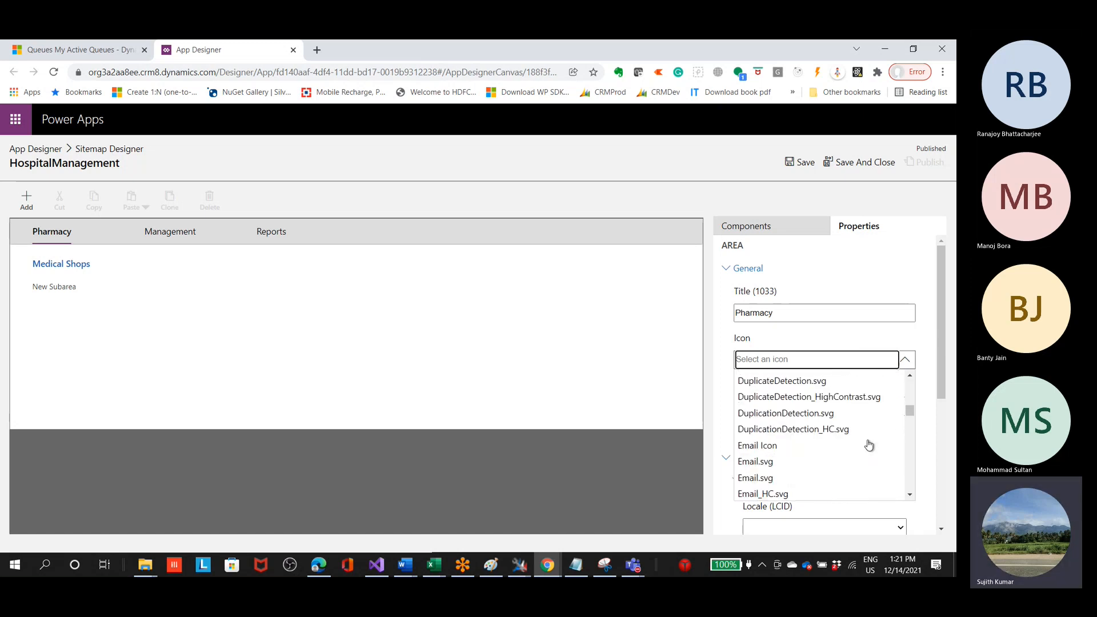
pyautogui.scroll(-3, 868, 445)
pyautogui.scroll(1, 868, 442)
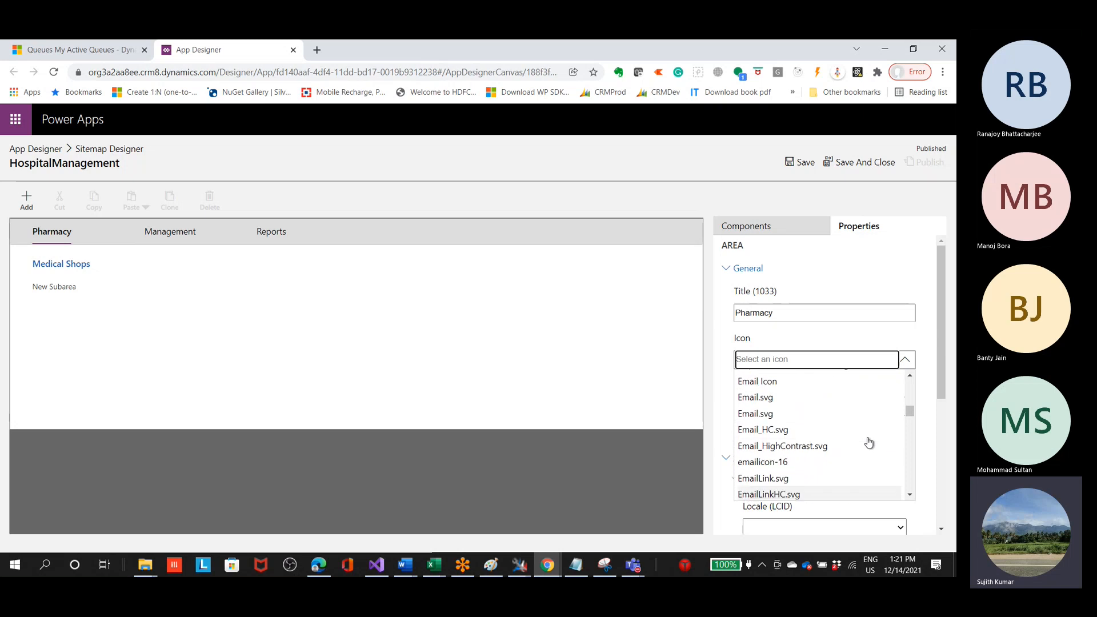
pyautogui.scroll(1, 869, 442)
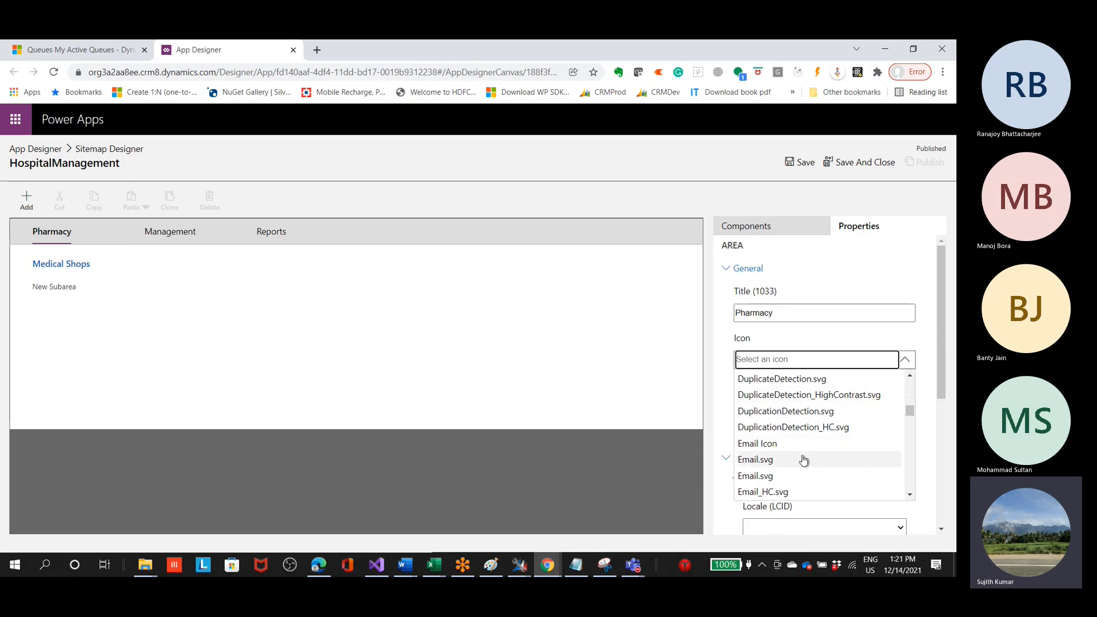
pyautogui.scroll(-2, 821, 440)
pyautogui.scroll(2, 810, 431)
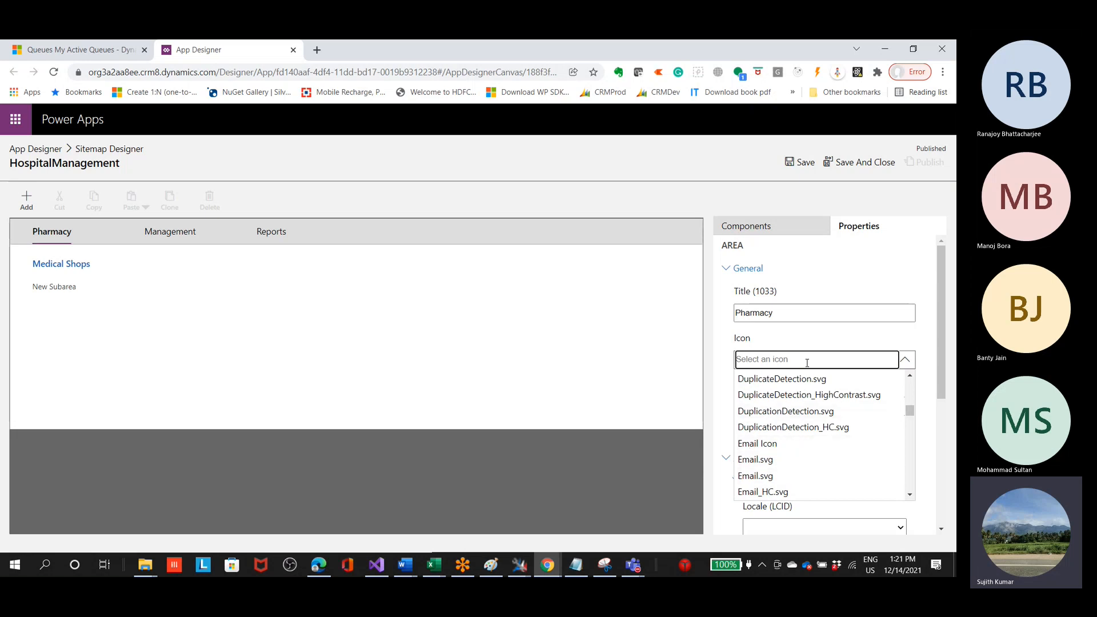
pyautogui.click(779, 443)
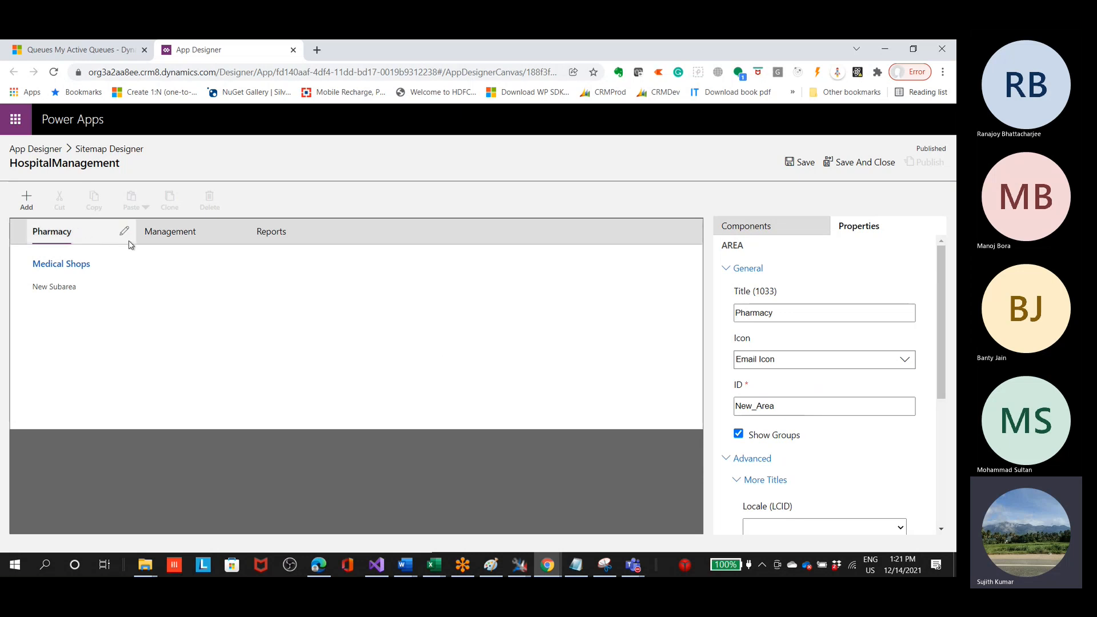
# Step: Compare the Medical Shops group, the new subarea and its type options with the navigation groups and entries in Customer Service Hub
pyautogui.click(73, 266)
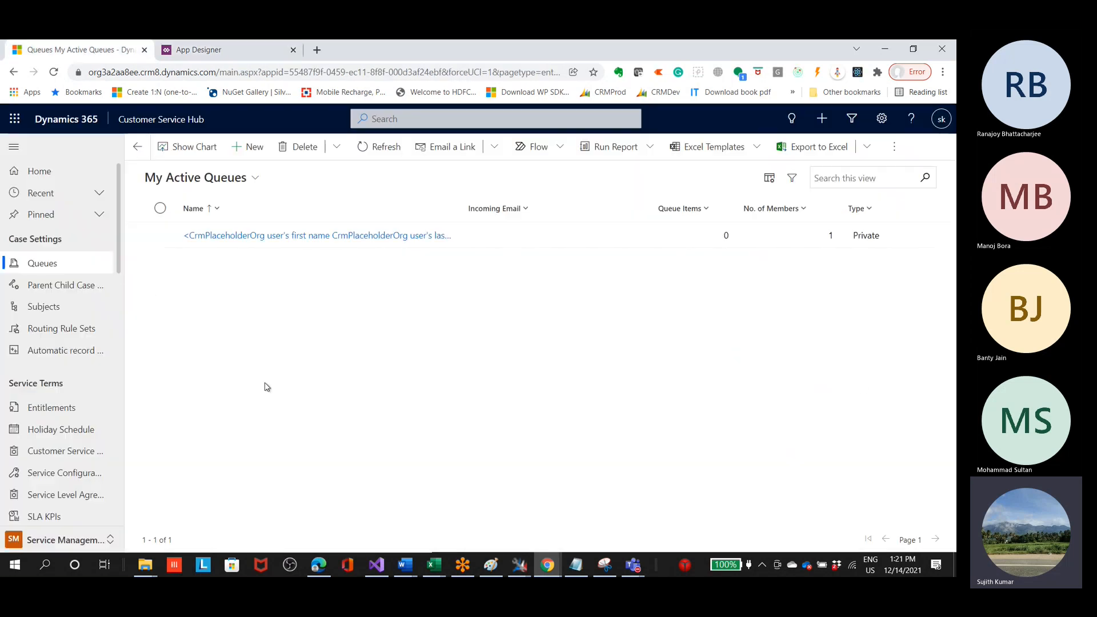
pyautogui.click(74, 49)
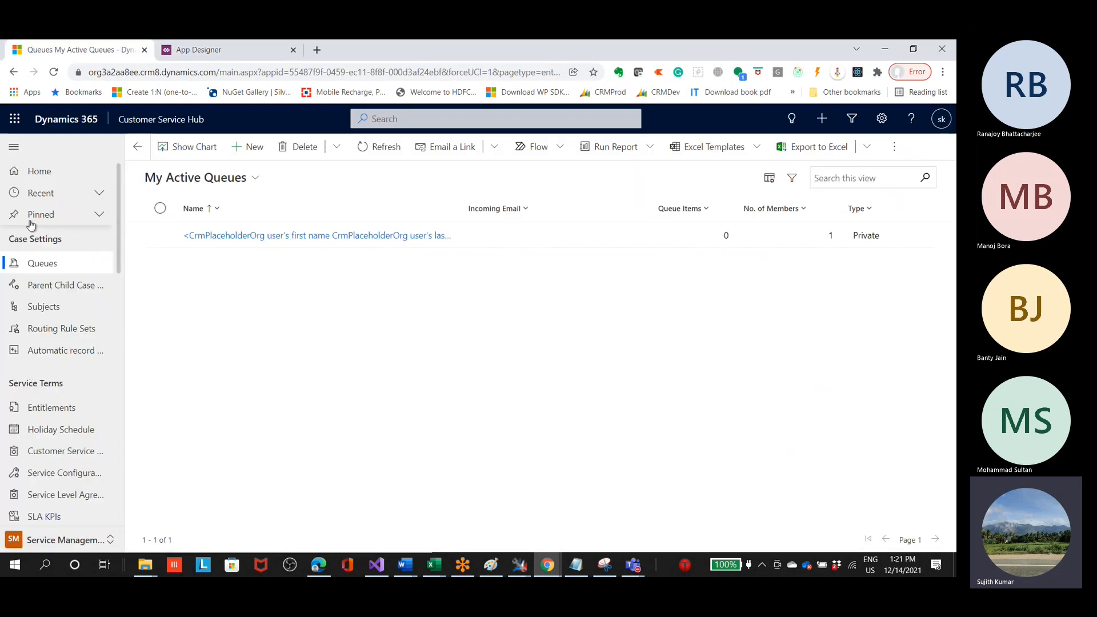
pyautogui.click(198, 50)
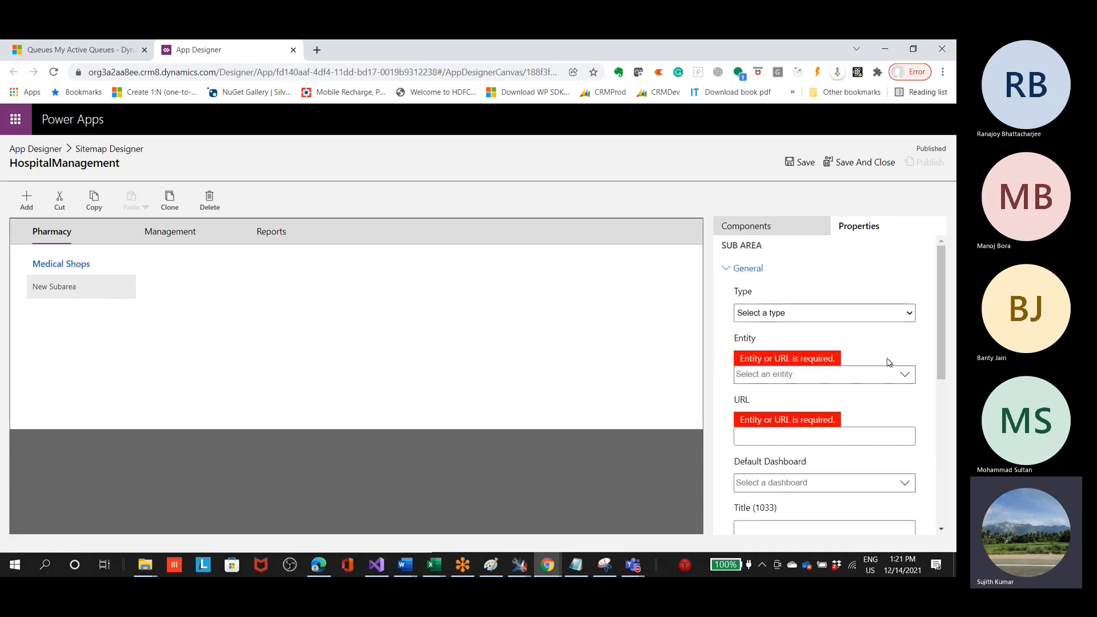
pyautogui.scroll(-5, 892, 362)
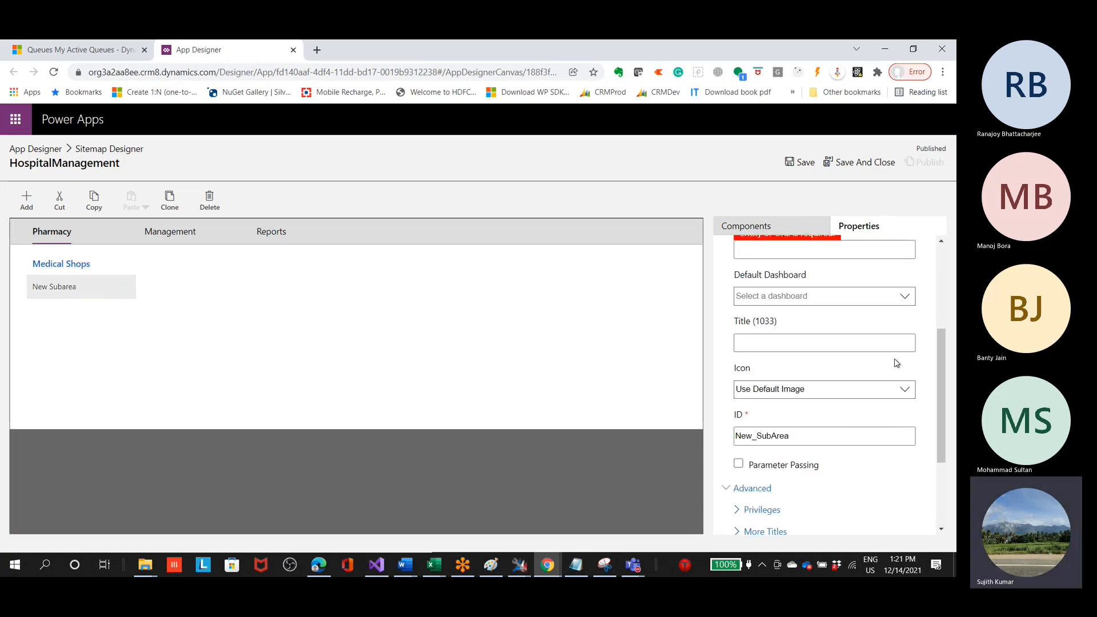
pyautogui.scroll(5, 897, 363)
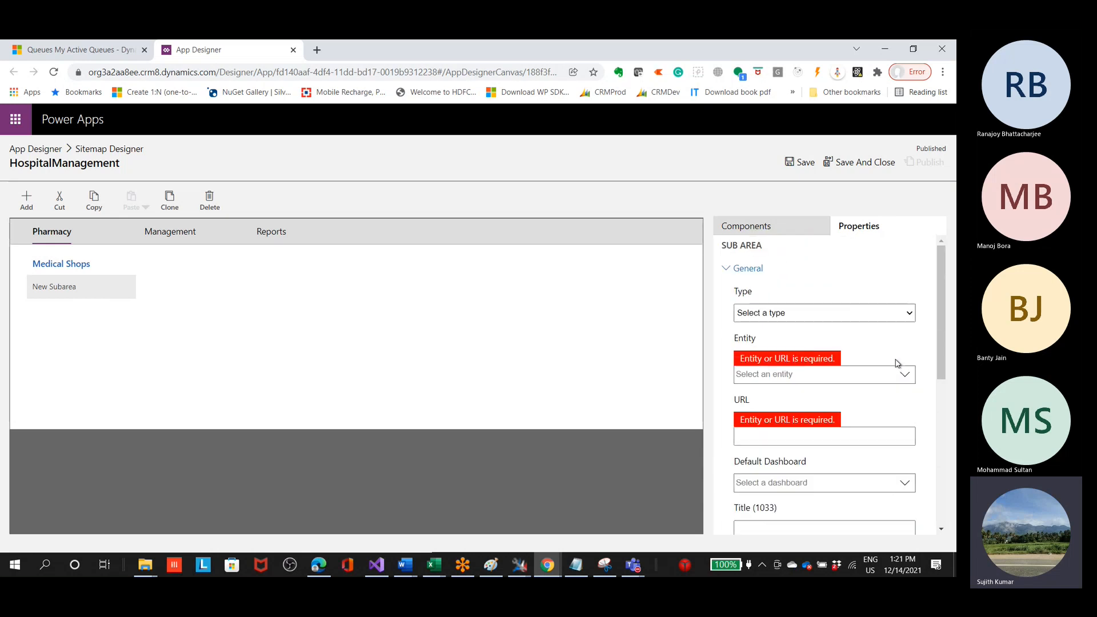
pyautogui.click(893, 315)
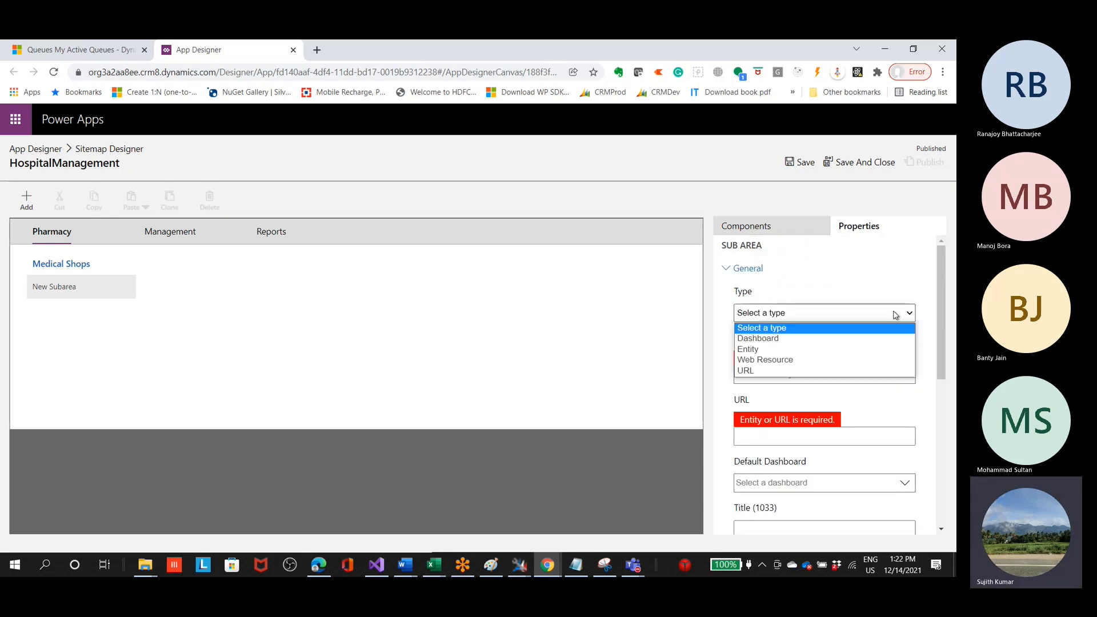
pyautogui.click(74, 49)
pyautogui.click(75, 50)
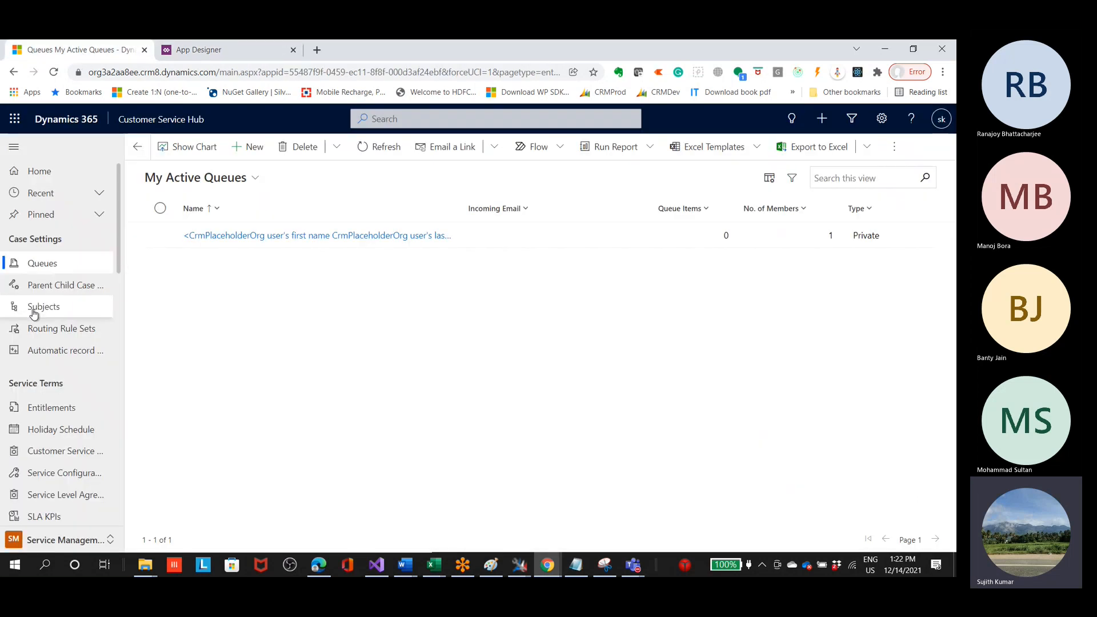
pyautogui.click(45, 271)
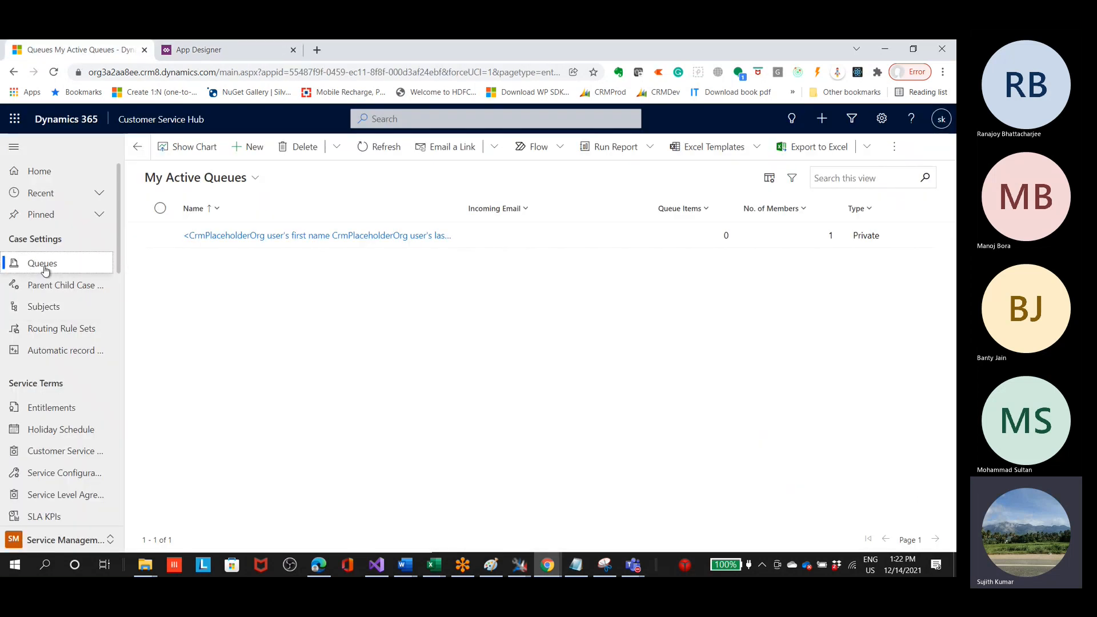
pyautogui.click(217, 51)
pyautogui.moveTo(55, 287)
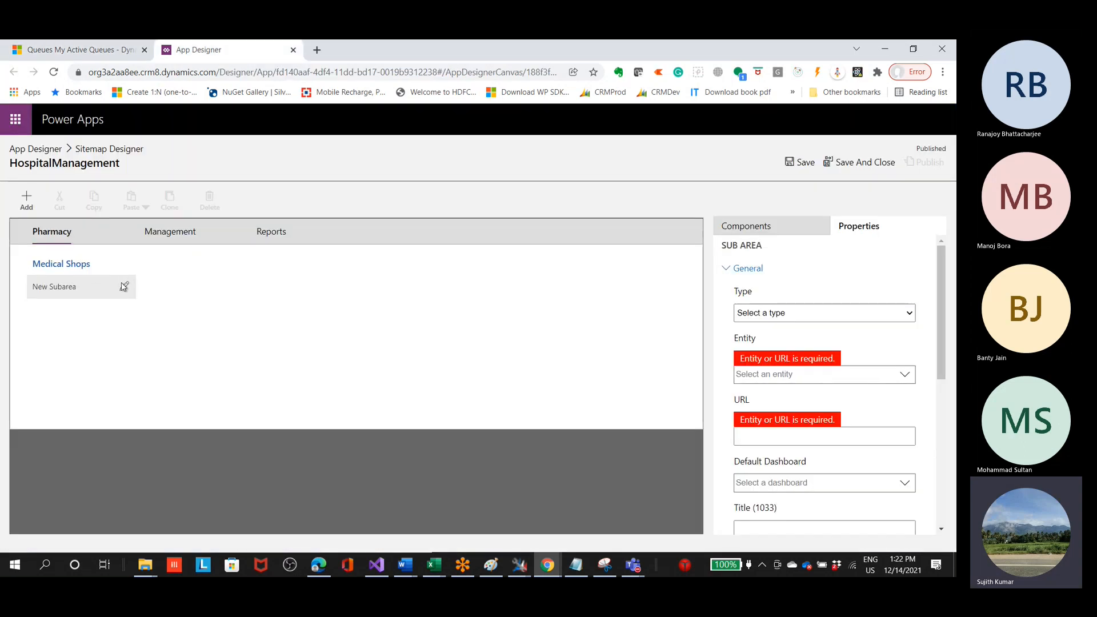
pyautogui.click(763, 314)
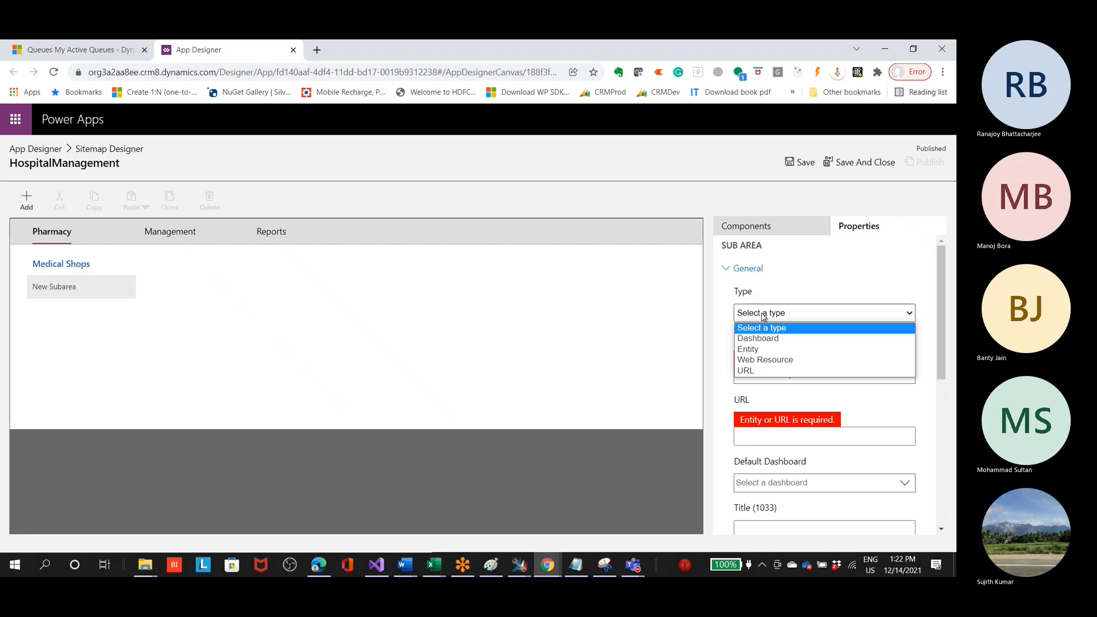
pyautogui.click(757, 372)
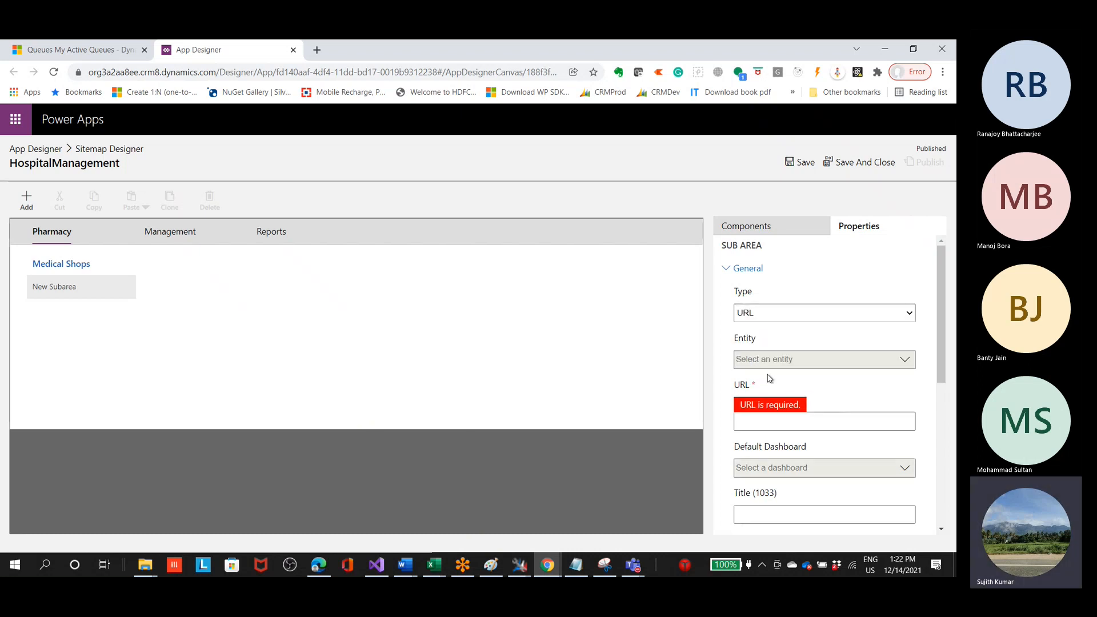
pyautogui.click(779, 423)
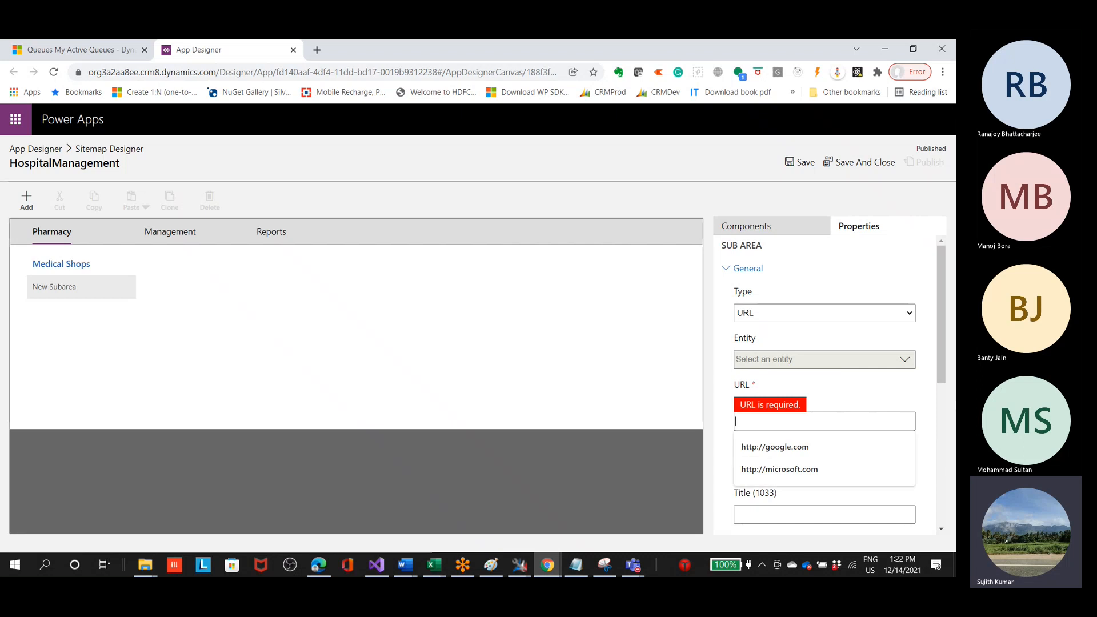
pyautogui.click(833, 450)
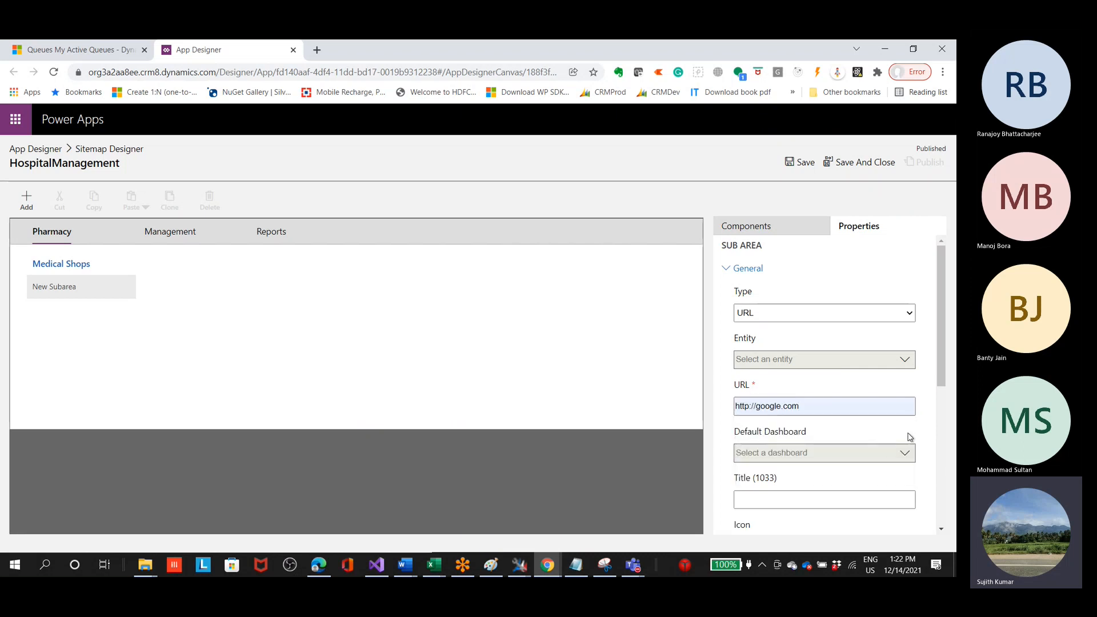
pyautogui.scroll(-2, 920, 440)
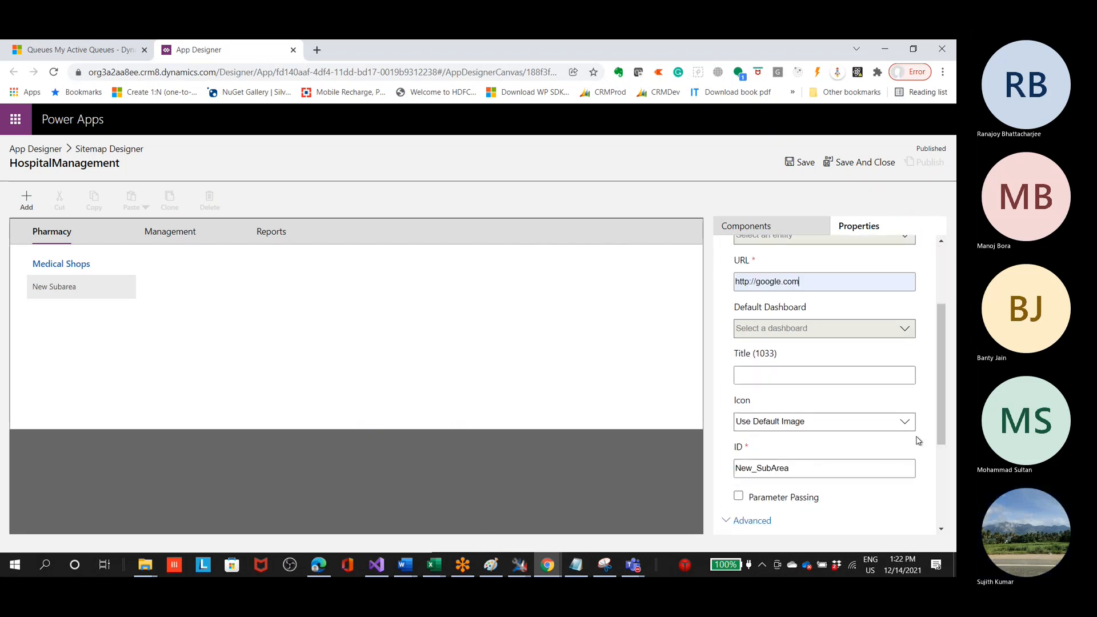
pyautogui.scroll(1, 817, 308)
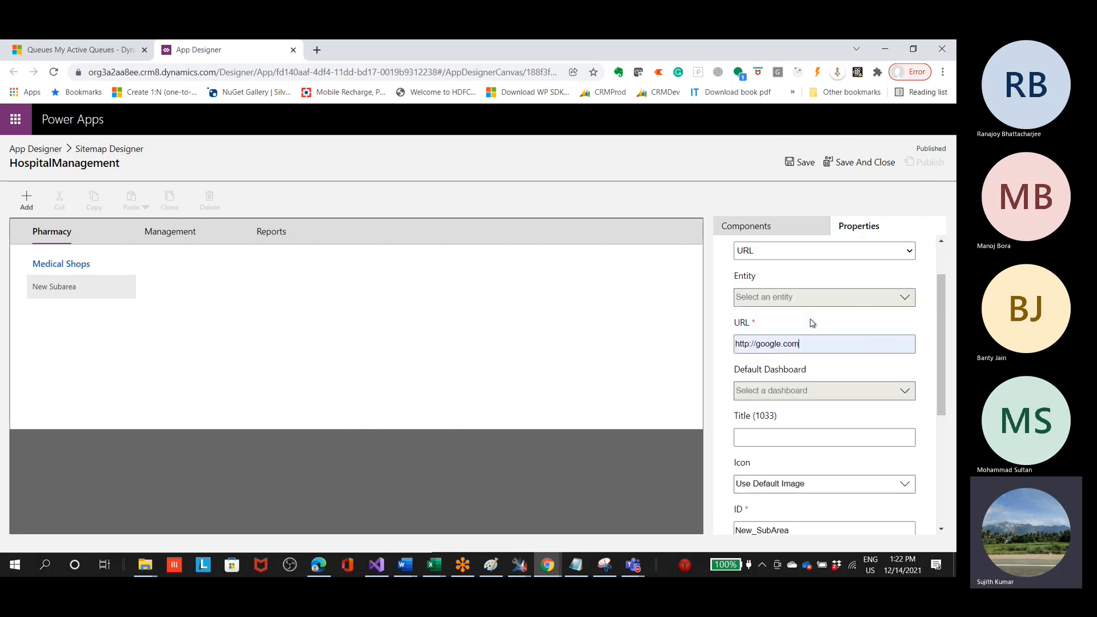
pyautogui.moveTo(799, 344); pyautogui.dragTo(707, 351)
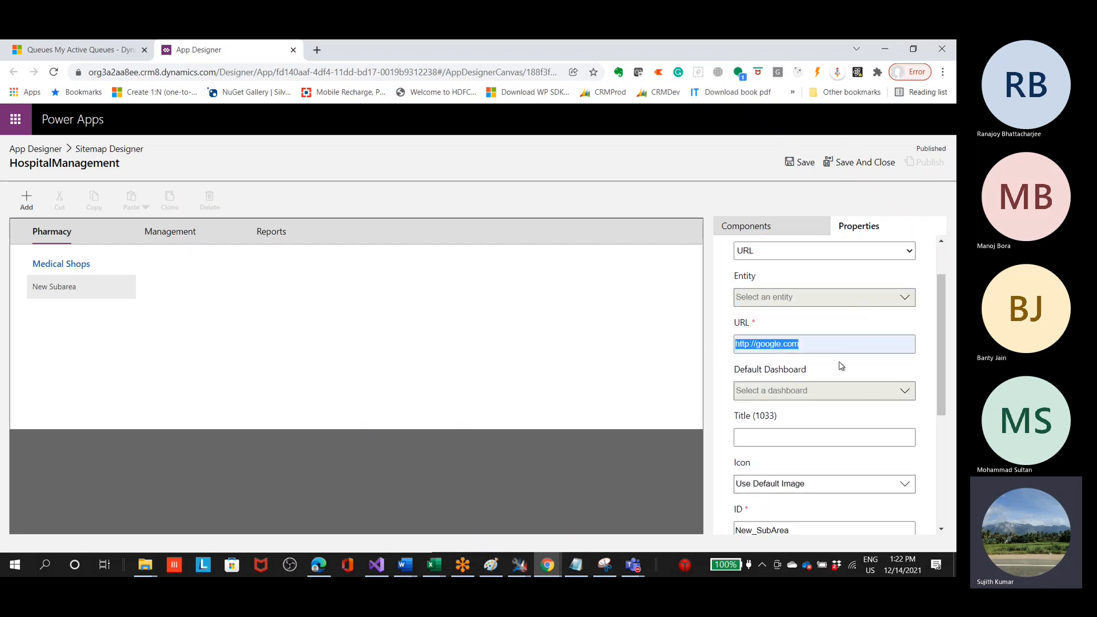
# Step: Change the subarea under Medical Shops to the Entity type and choose Doctor as its entity
pyautogui.scroll(-4, 841, 366)
pyautogui.scroll(2, 818, 354)
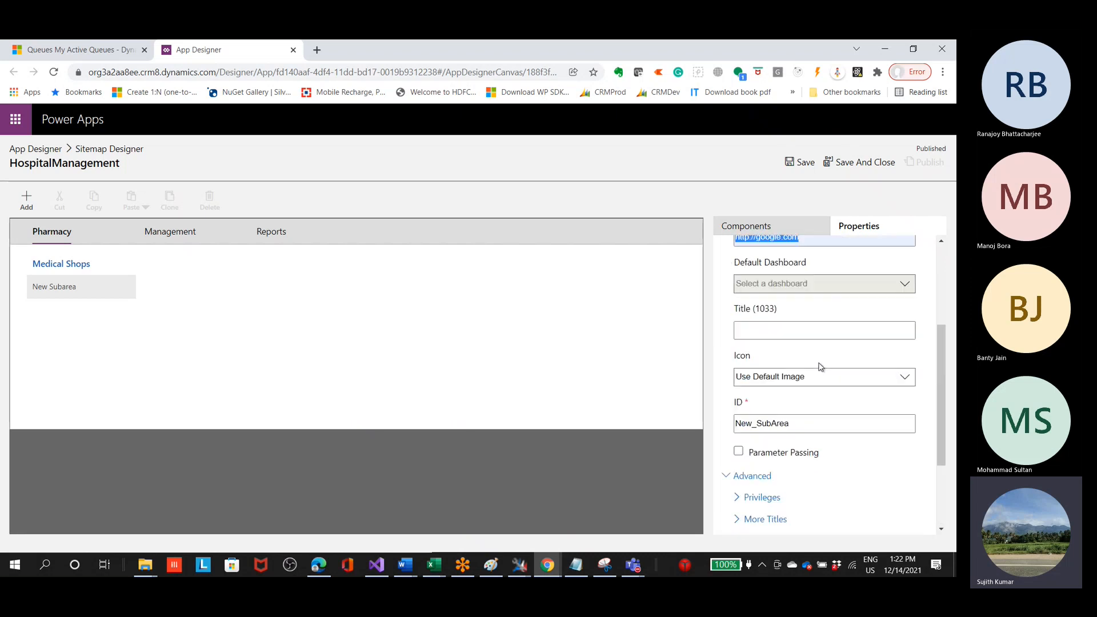
pyautogui.click(801, 333)
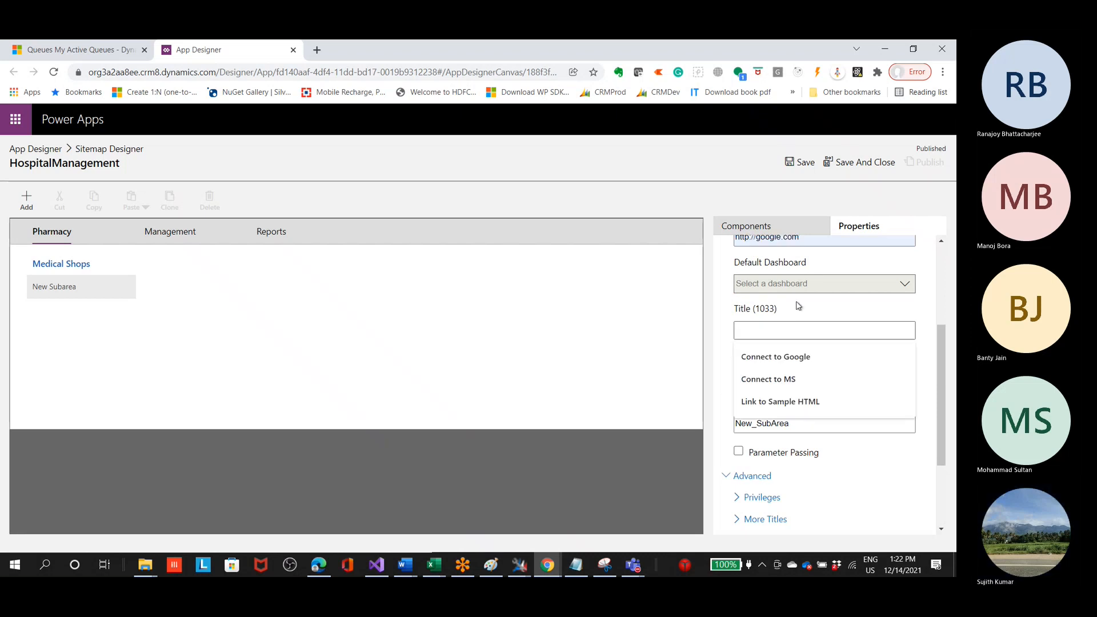
pyautogui.scroll(2, 879, 311)
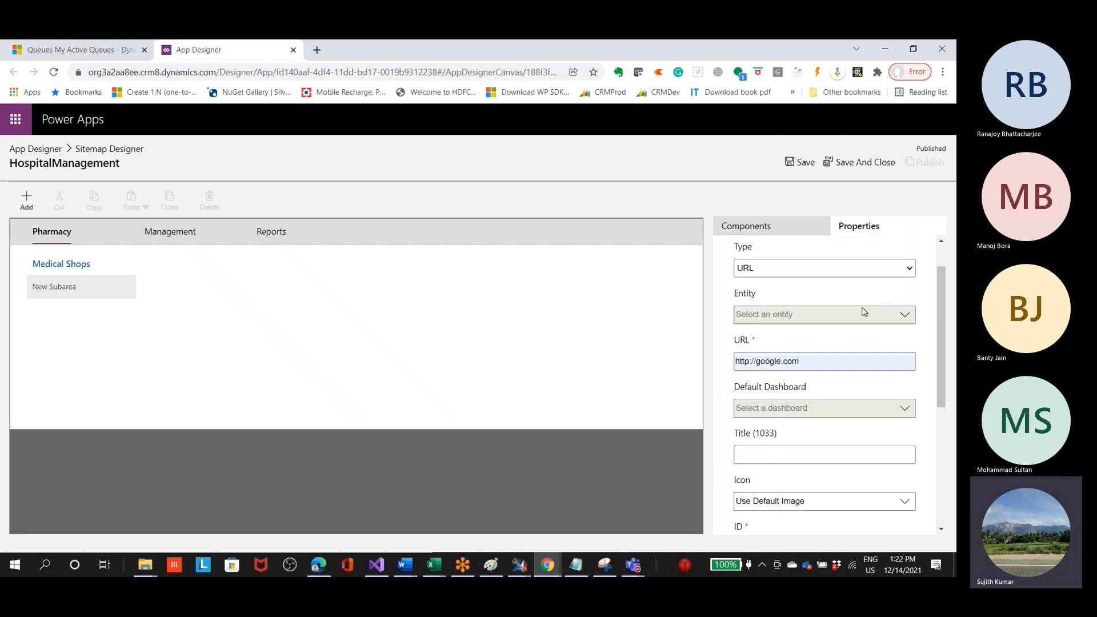
pyautogui.click(856, 274)
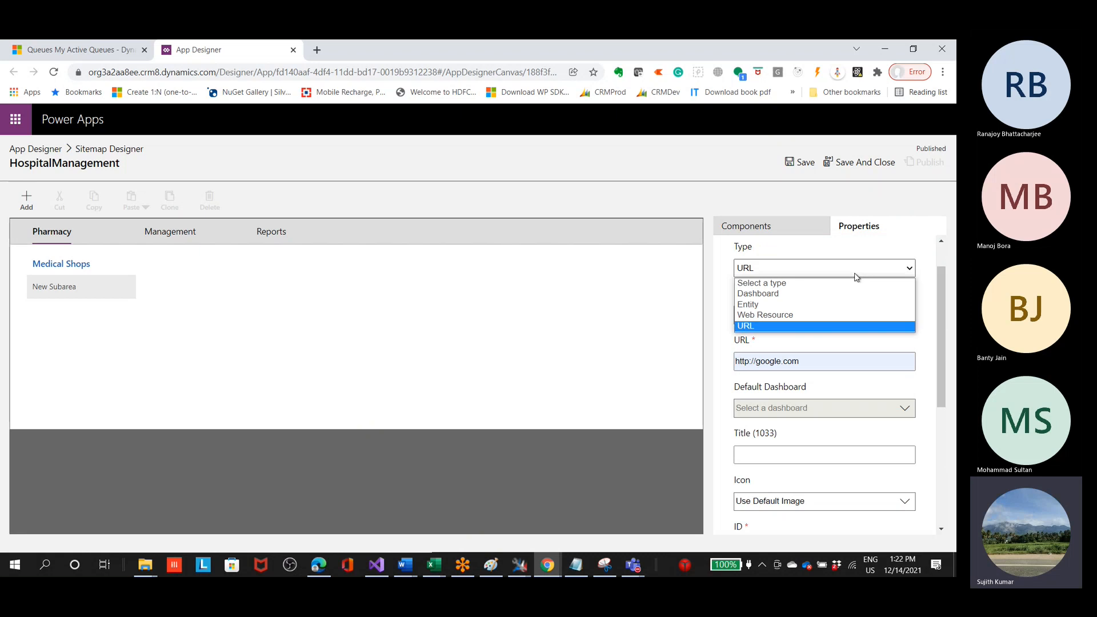
pyautogui.click(809, 306)
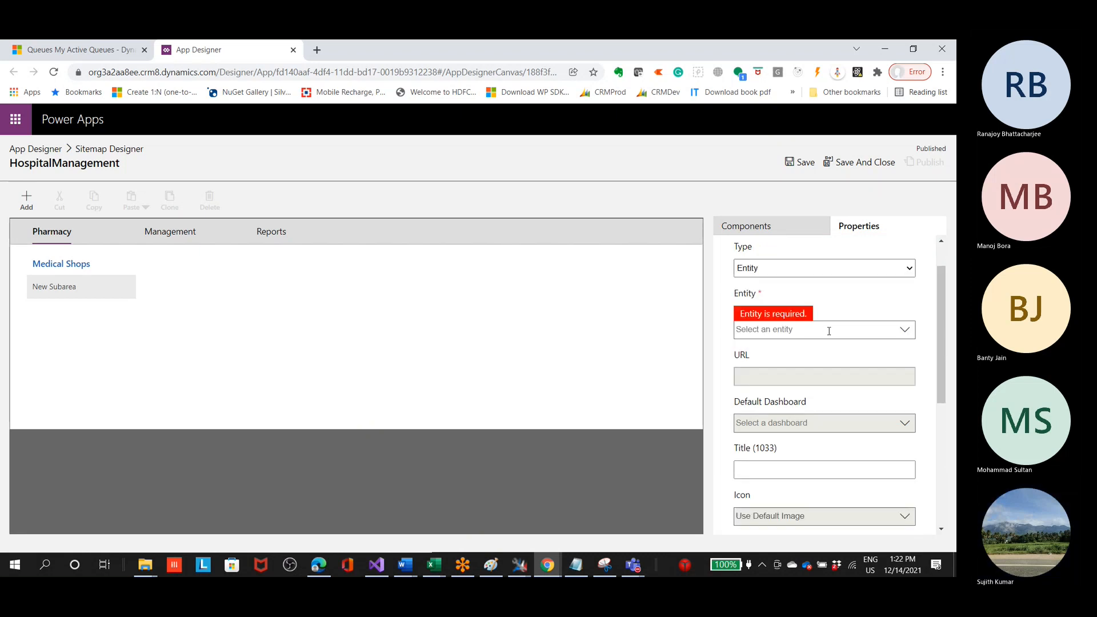
pyautogui.click(905, 331)
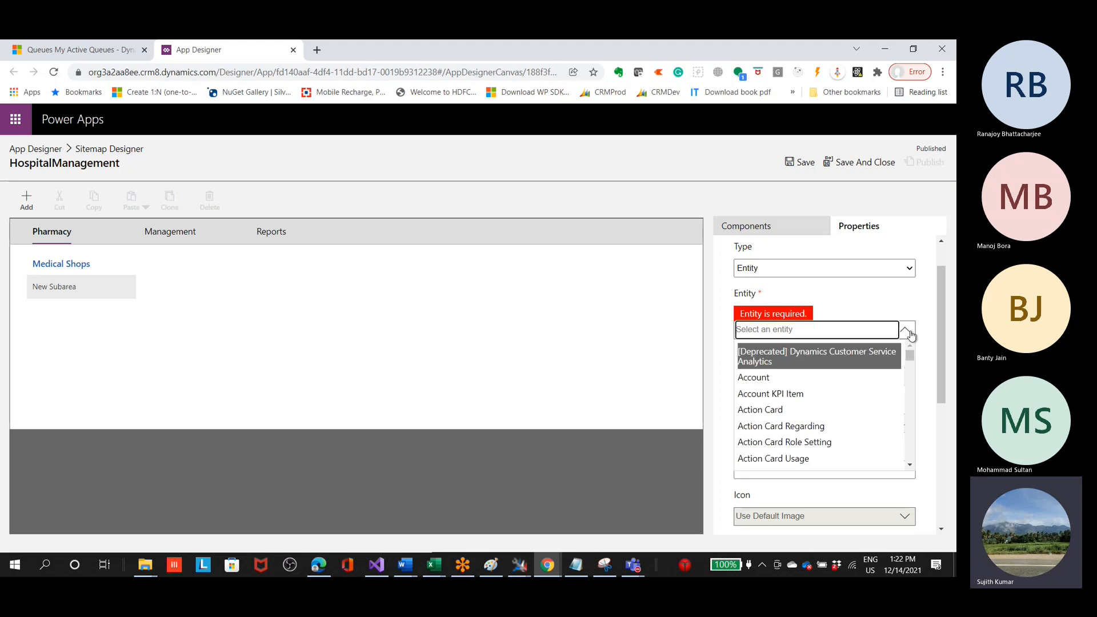
pyautogui.scroll(-10, 812, 382)
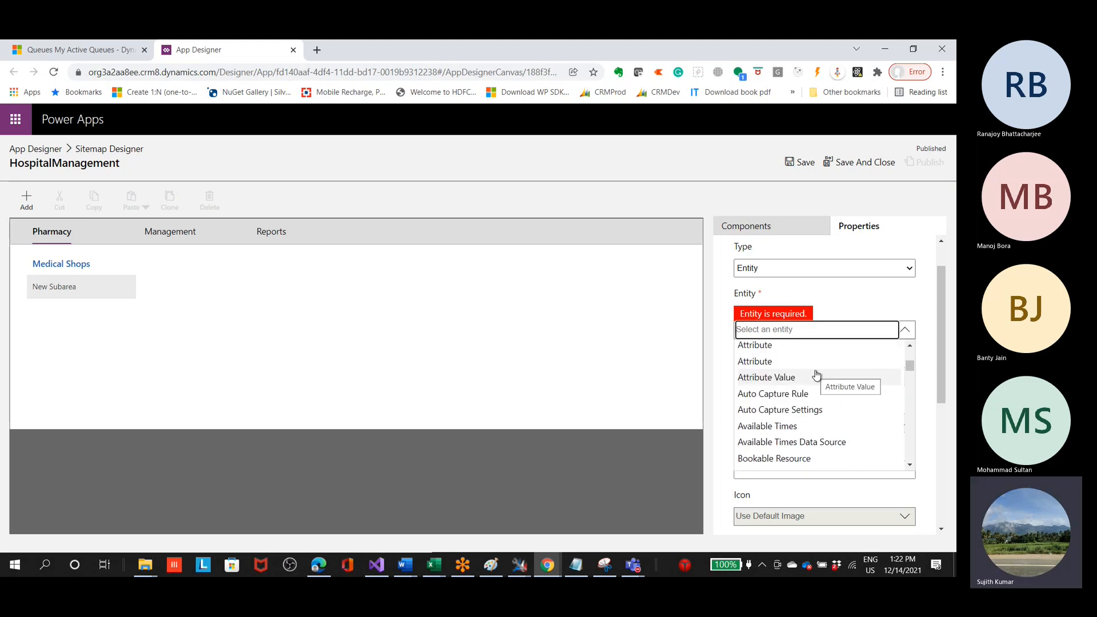
pyautogui.write('dp')
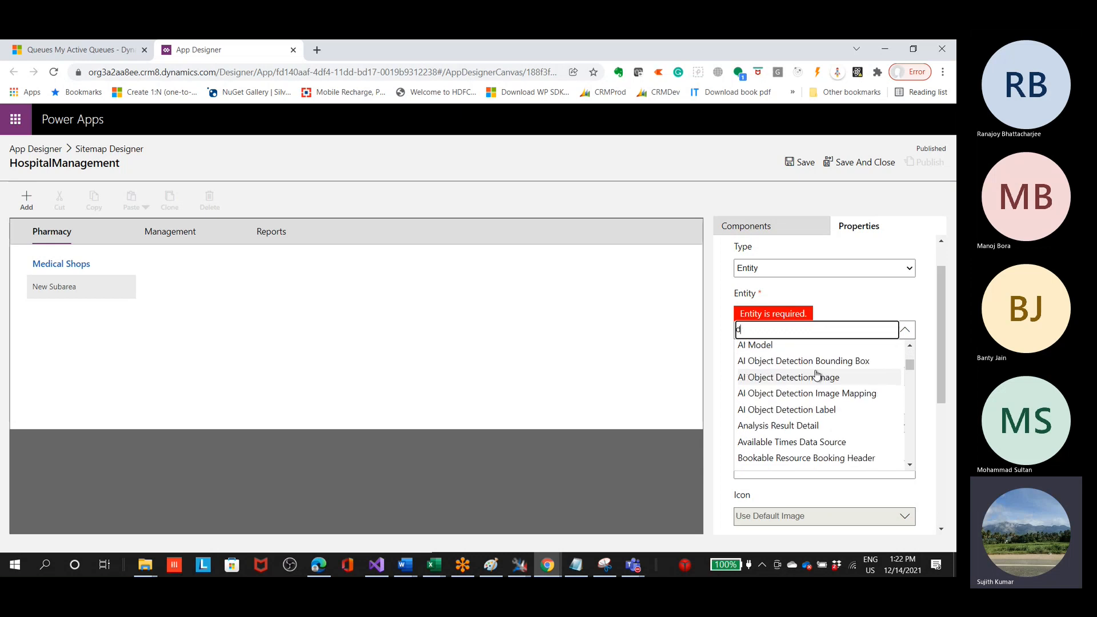
pyautogui.press('BackSpace')
pyautogui.write('o')
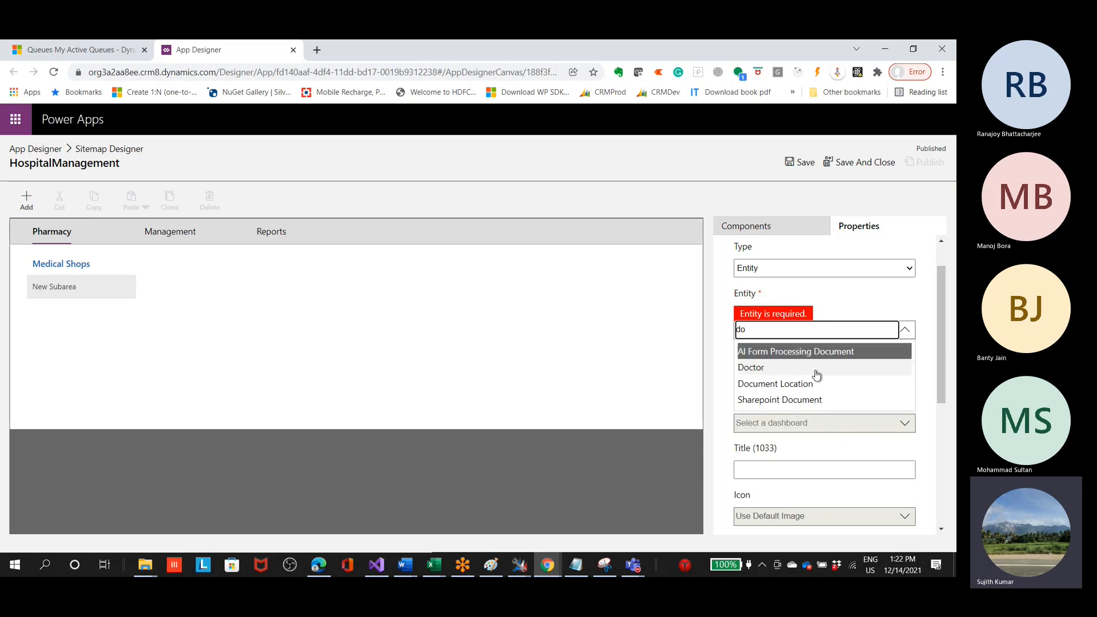
pyautogui.click(744, 369)
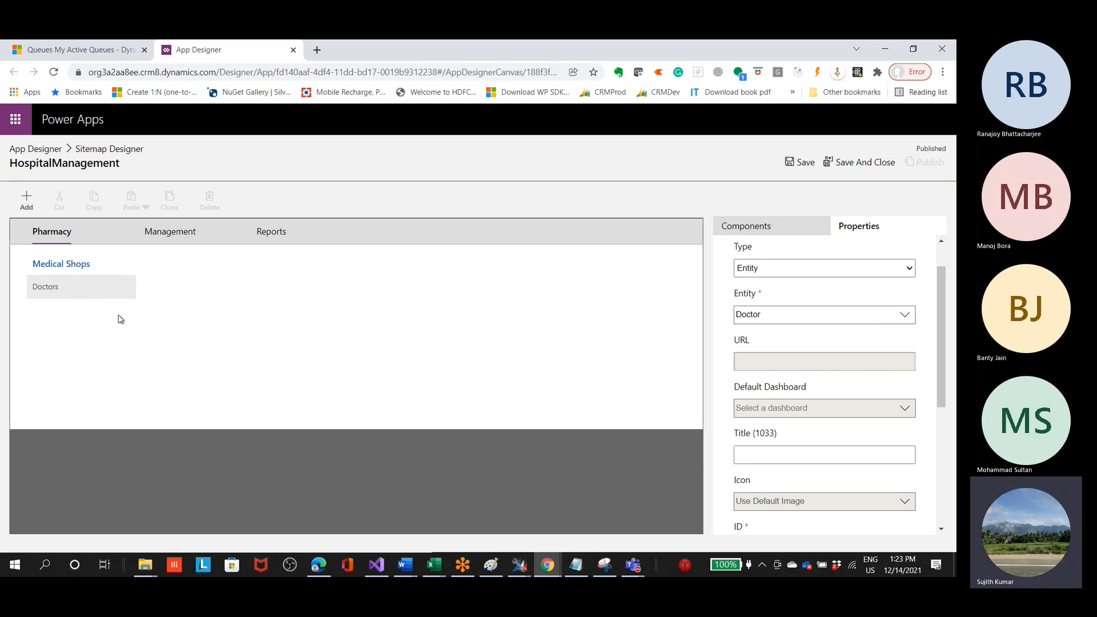
pyautogui.click(26, 200)
pyautogui.click(38, 286)
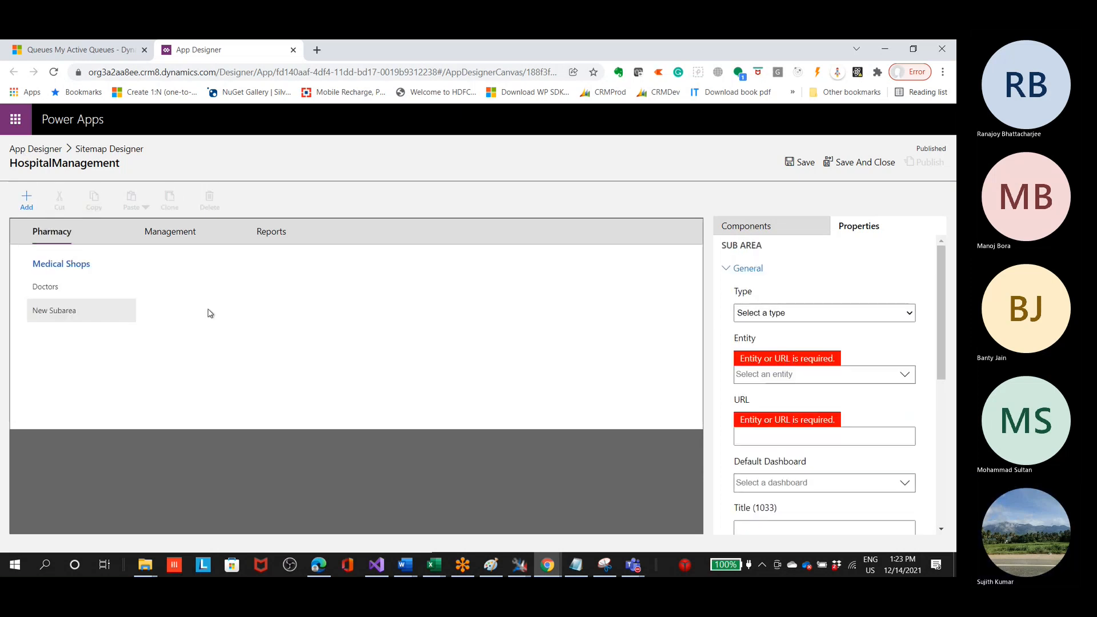
pyautogui.click(851, 315)
pyautogui.click(766, 373)
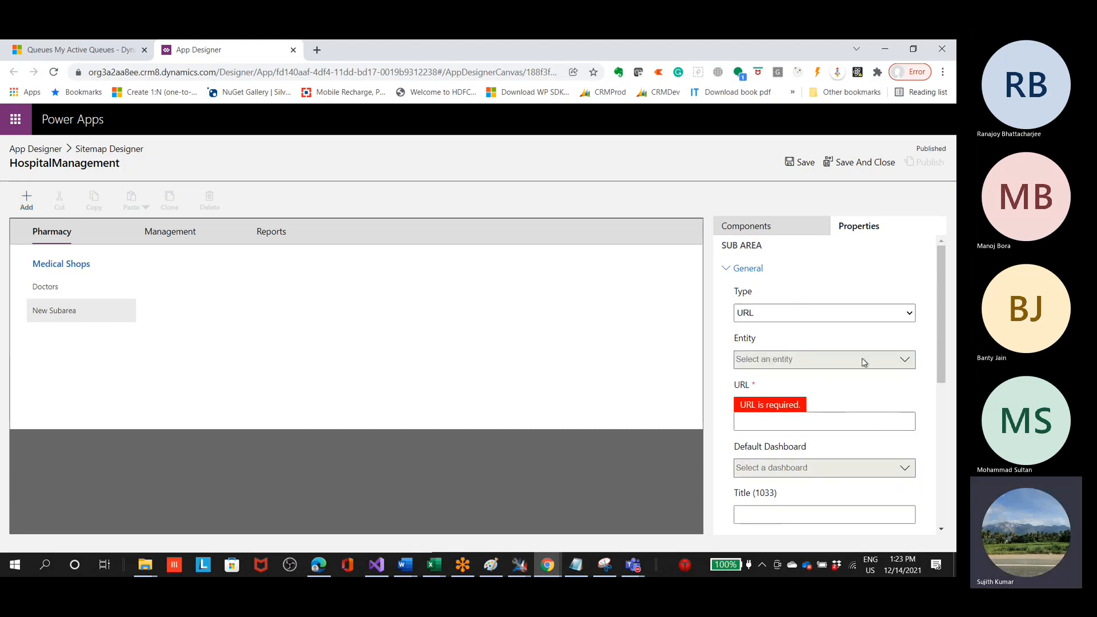
pyautogui.click(818, 430)
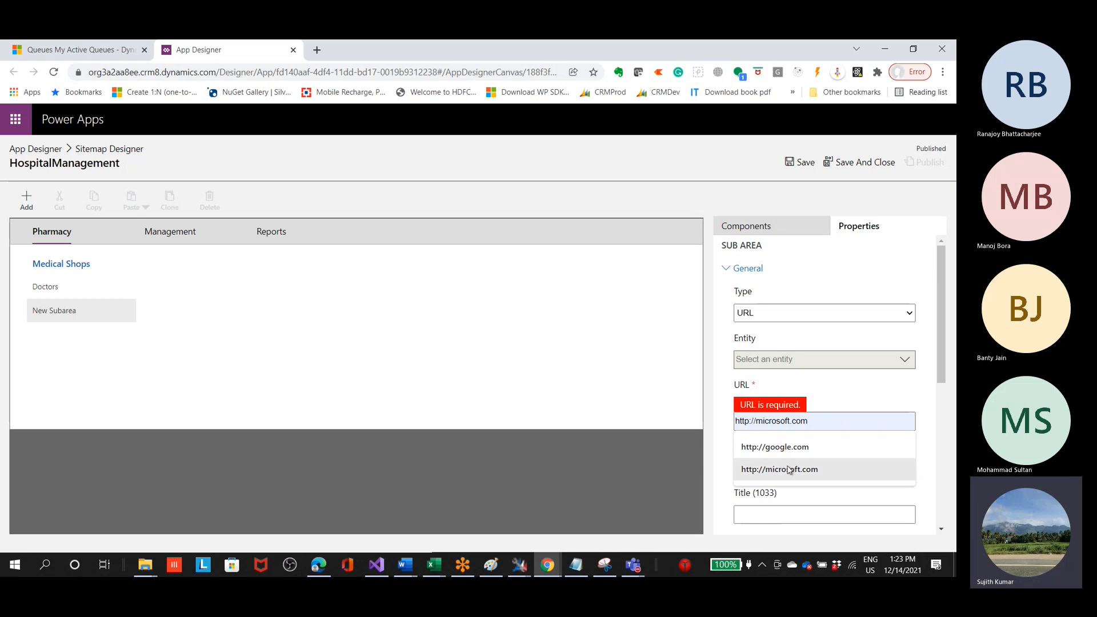
pyautogui.click(797, 453)
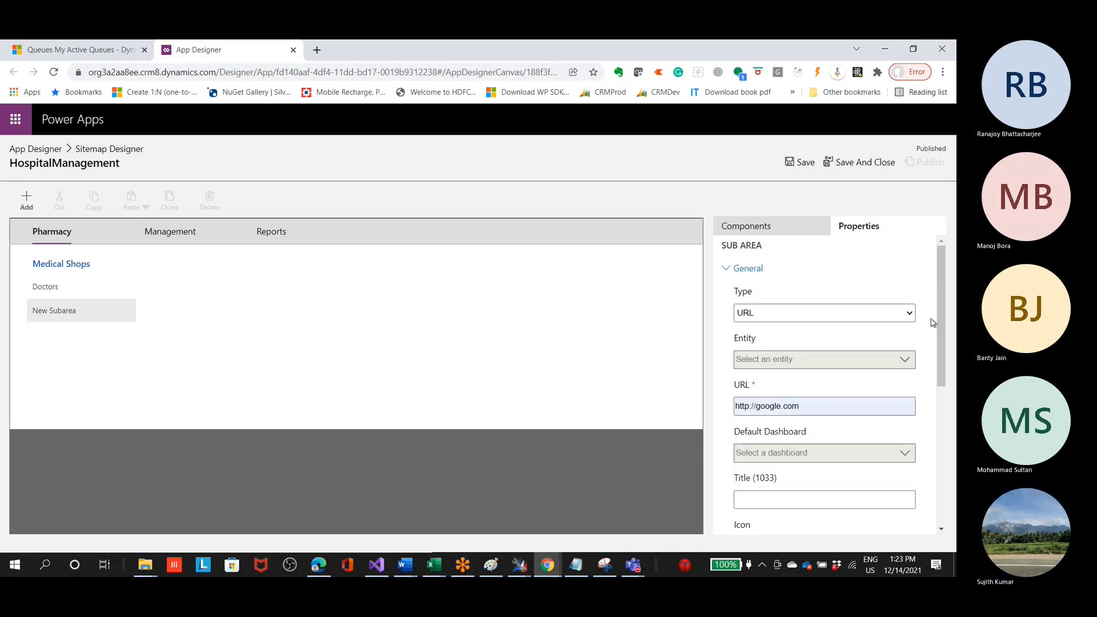
pyautogui.click(782, 500)
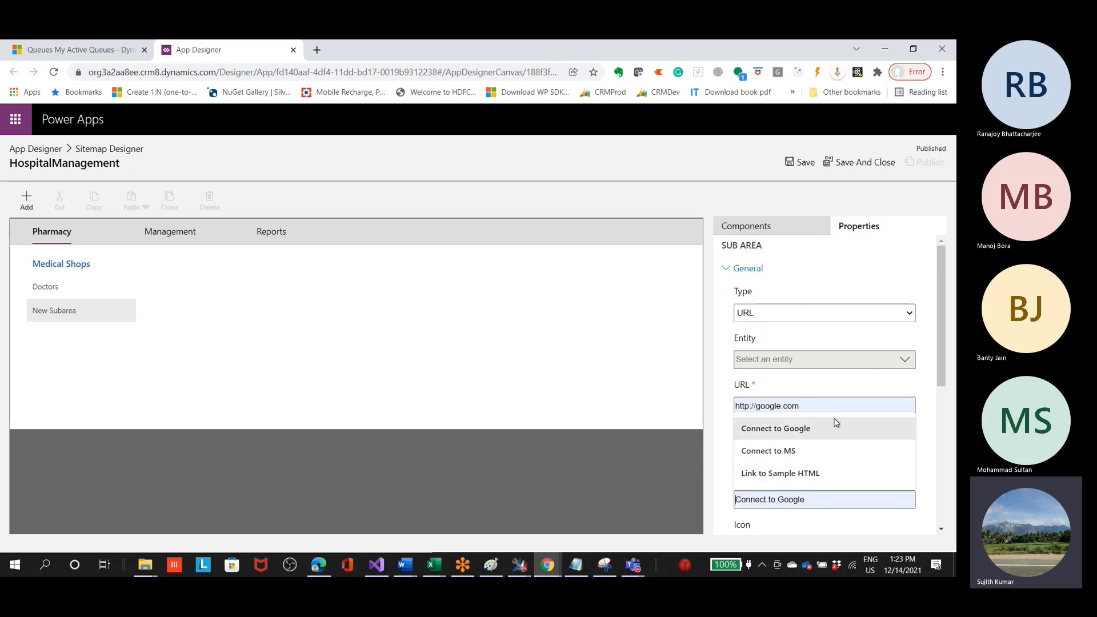
pyautogui.click(807, 432)
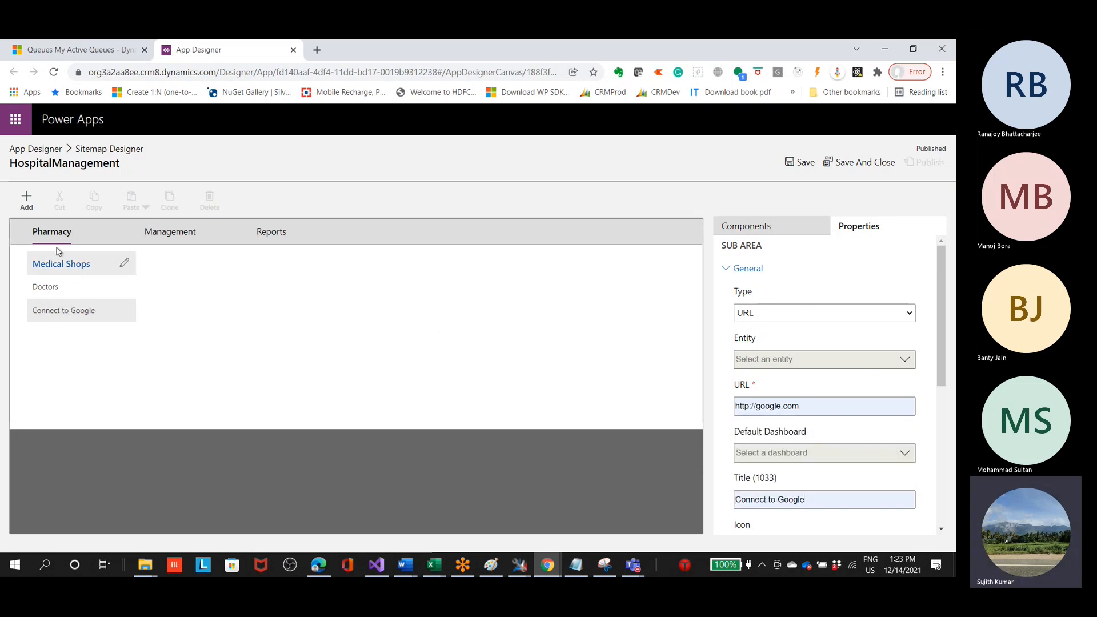
# Step: Save the HospitalManagement site map after checking the Management and Pharmacy areas
pyautogui.click(201, 236)
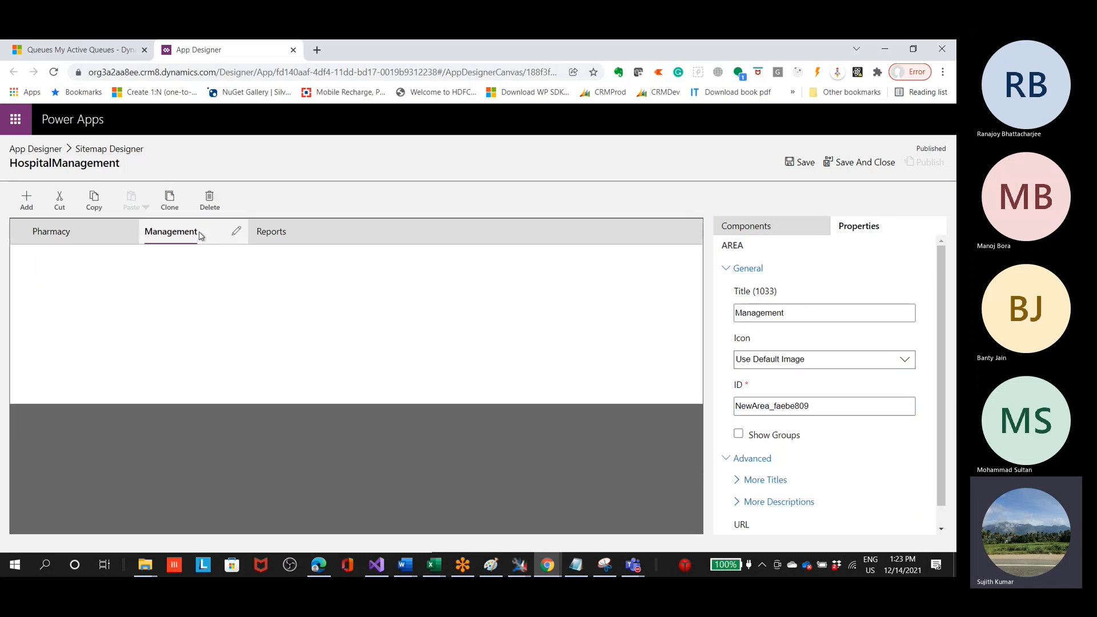
pyautogui.click(80, 239)
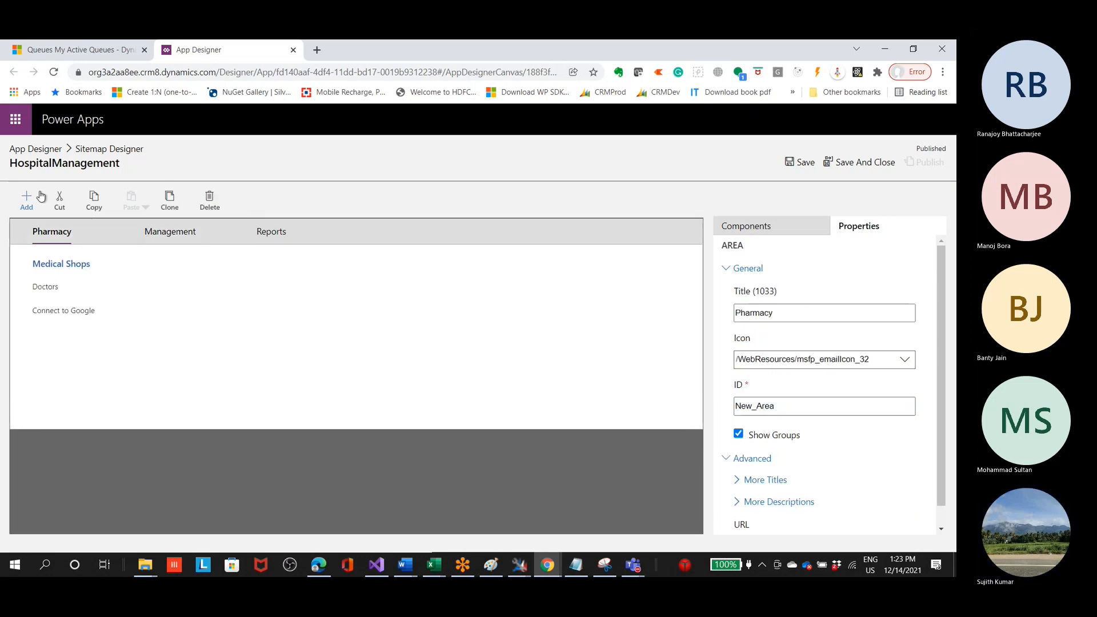
pyautogui.click(801, 162)
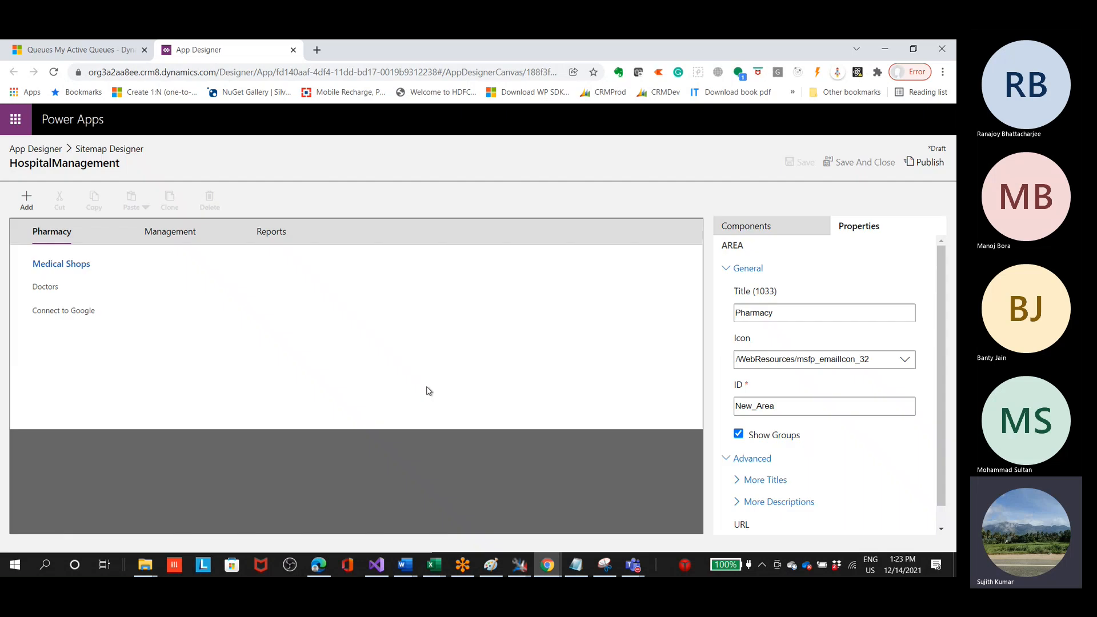
# Step: Add a new group to the Management area
pyautogui.click(192, 233)
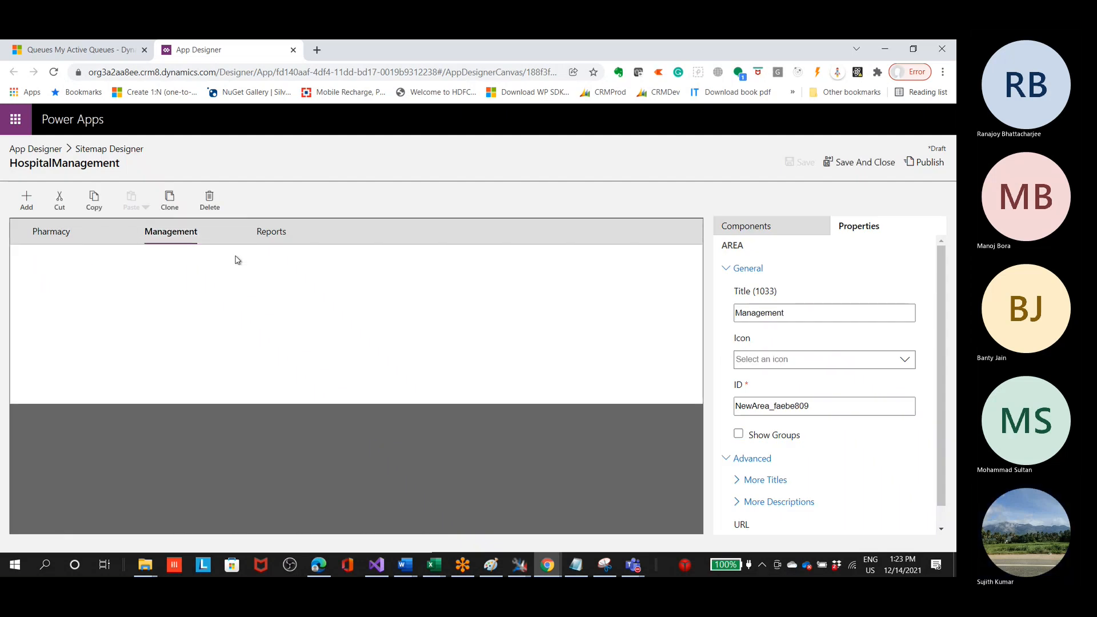
pyautogui.click(29, 206)
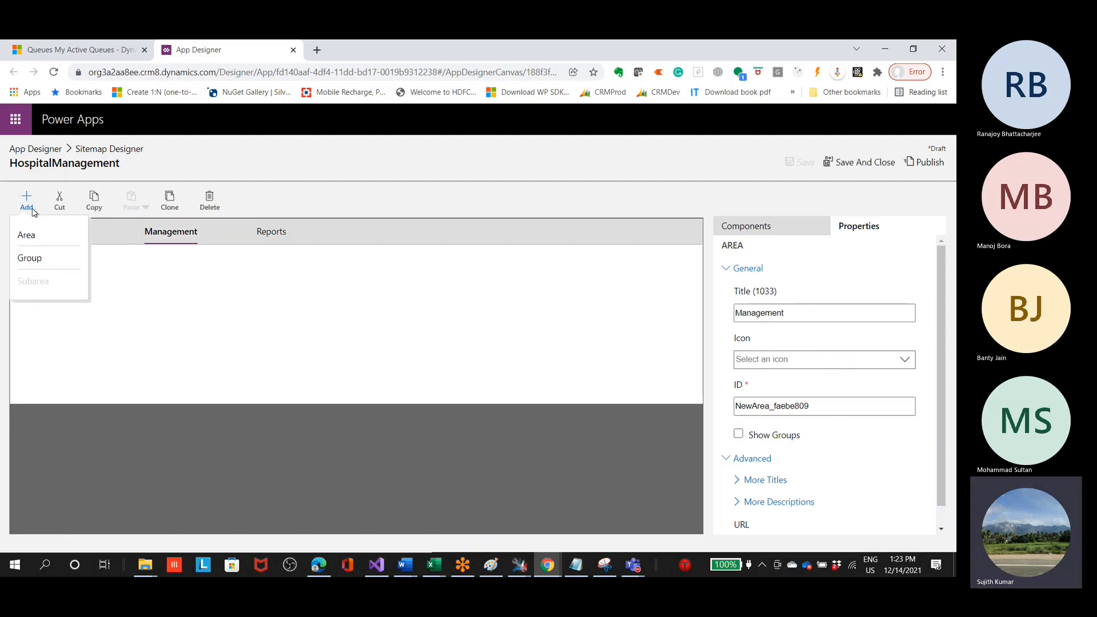
pyautogui.click(53, 255)
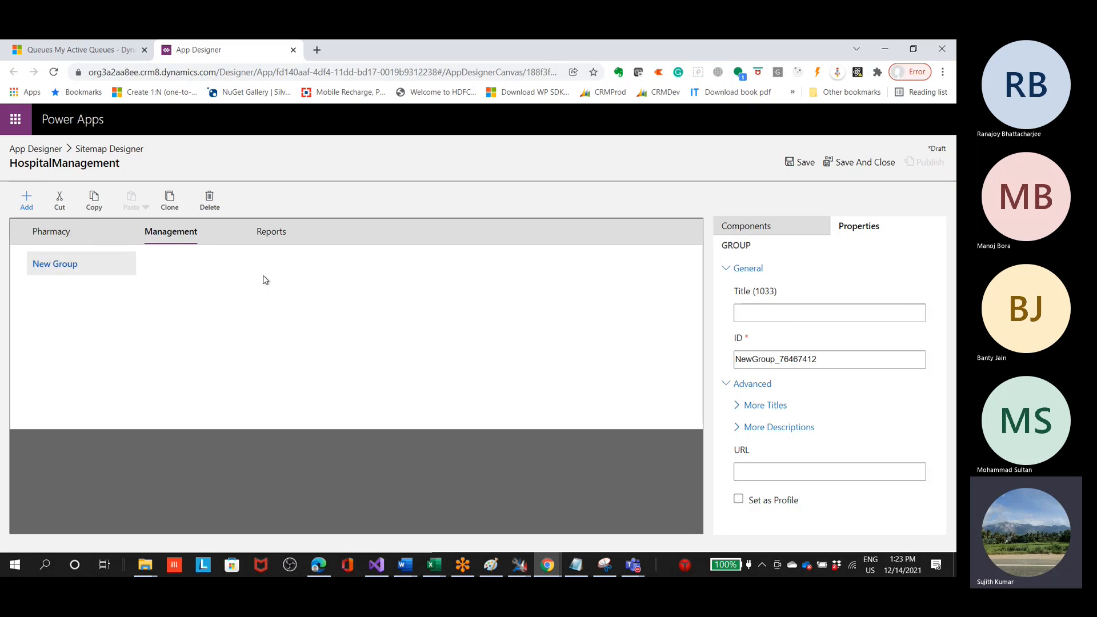
pyautogui.moveTo(91, 263); pyautogui.dragTo(274, 251)
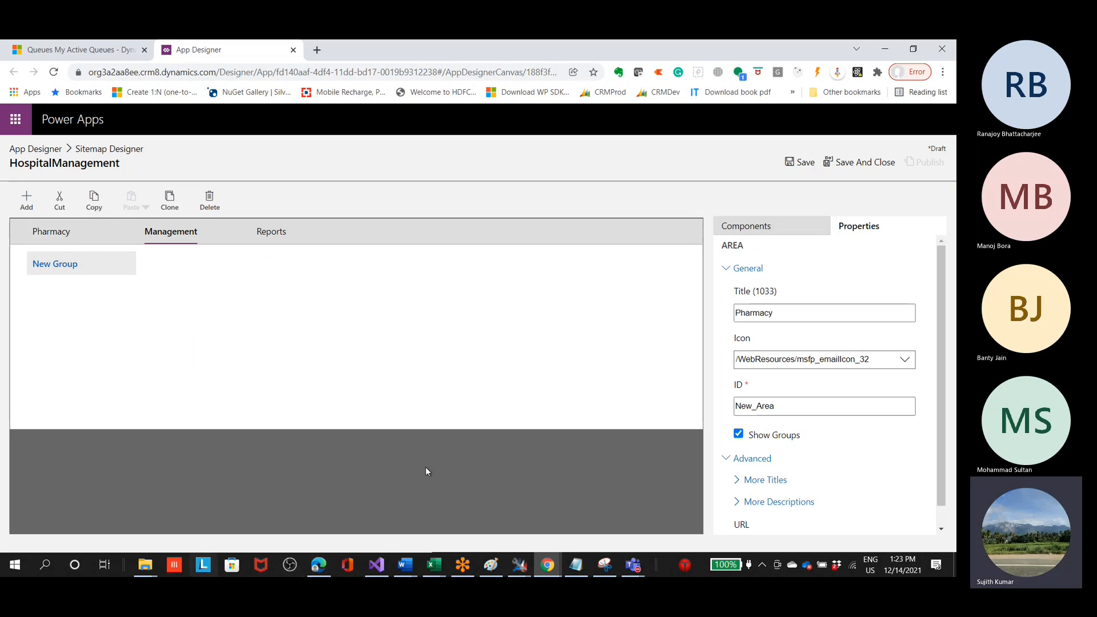
pyautogui.click(912, 49)
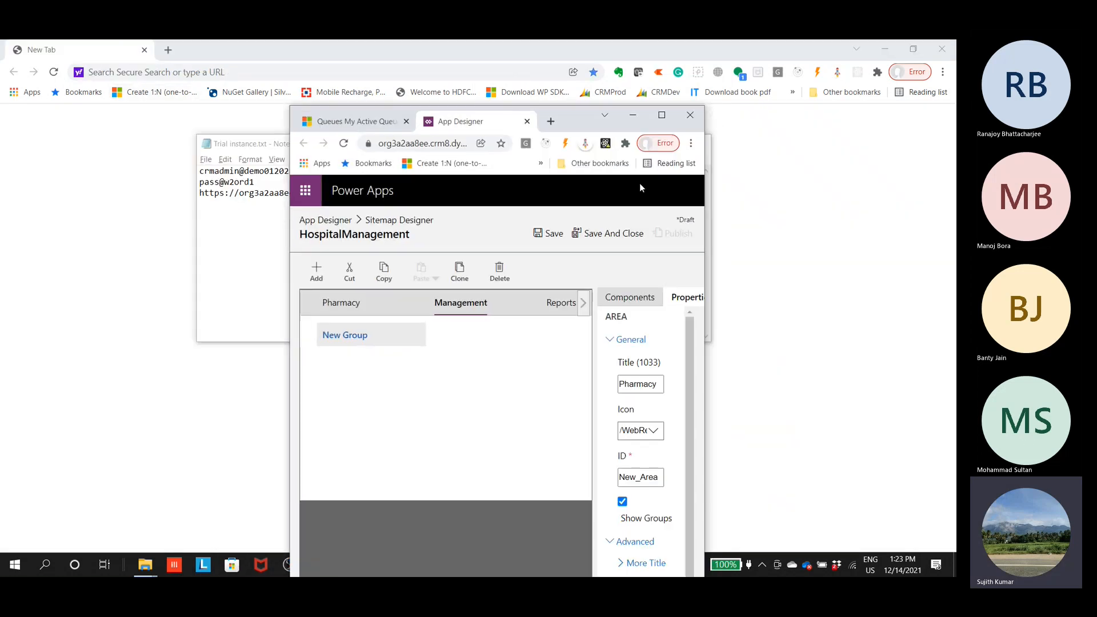
pyautogui.click(661, 114)
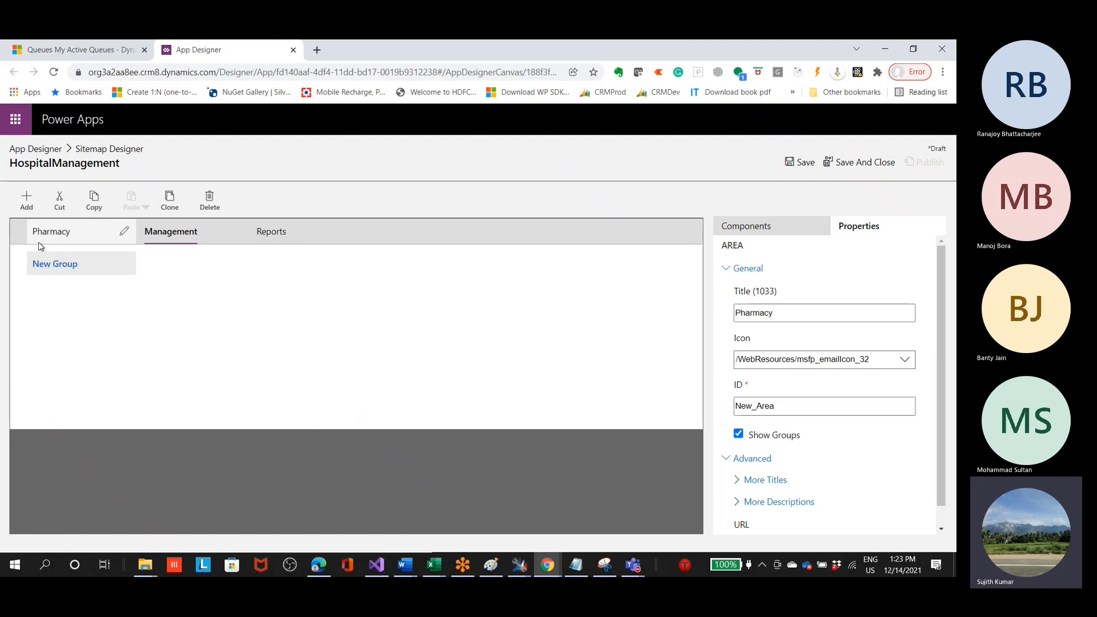
pyautogui.click(188, 236)
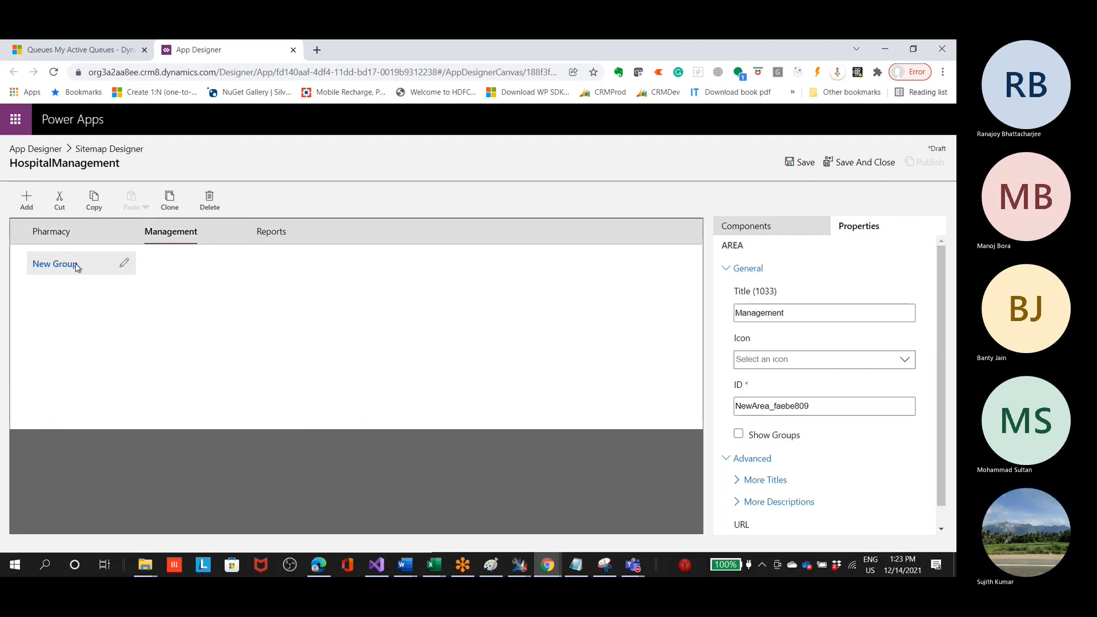
pyautogui.click(121, 266)
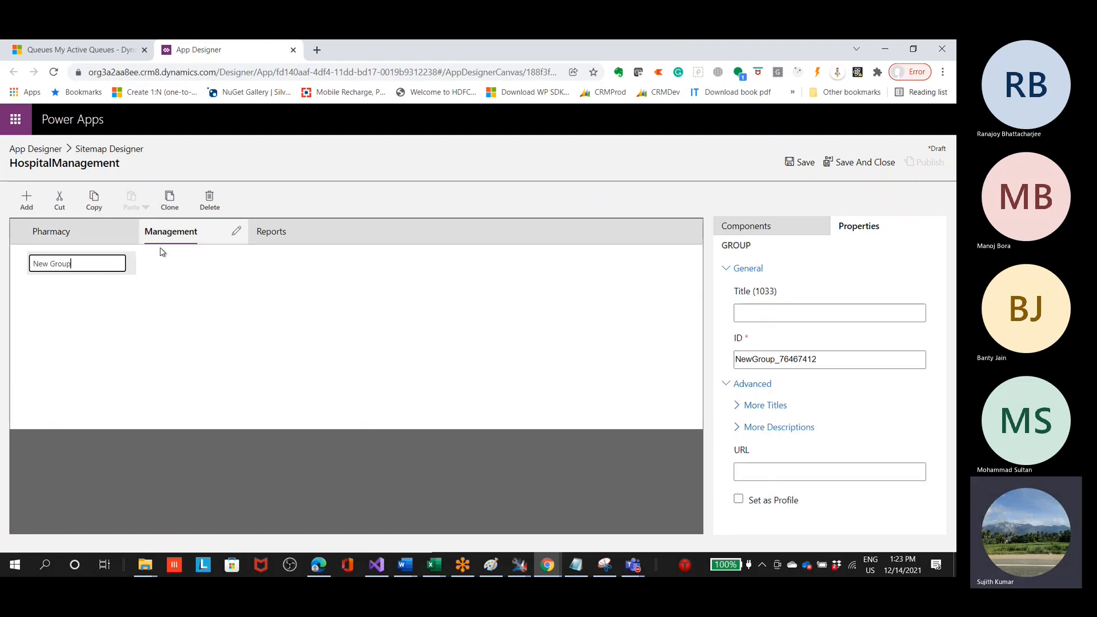
pyautogui.click(33, 281)
pyautogui.moveTo(53, 268); pyautogui.dragTo(201, 272)
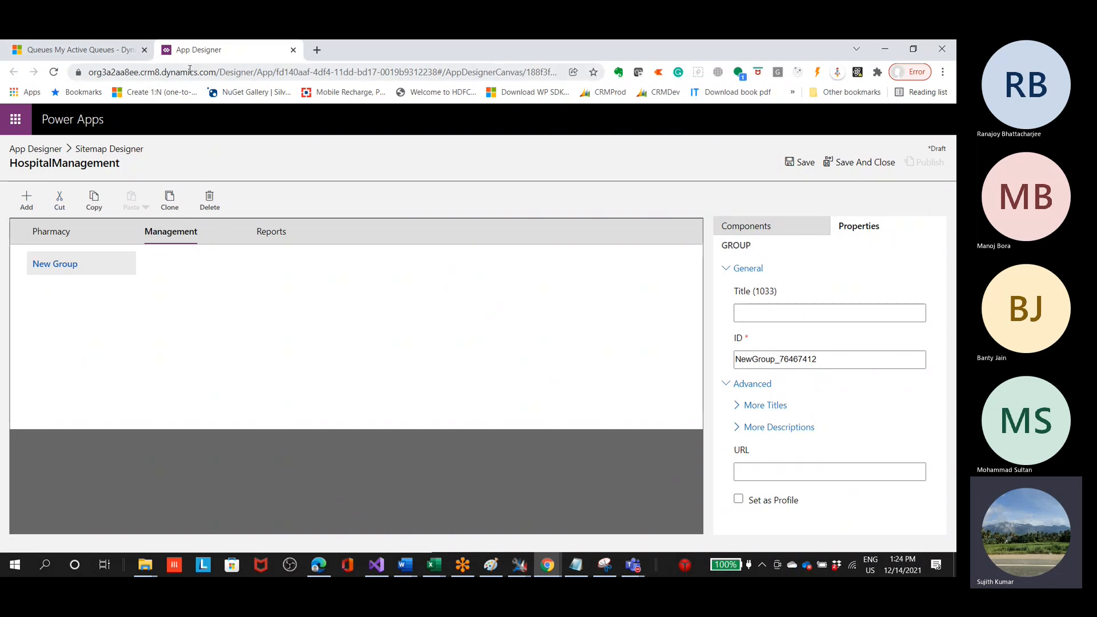
pyautogui.click(944, 72)
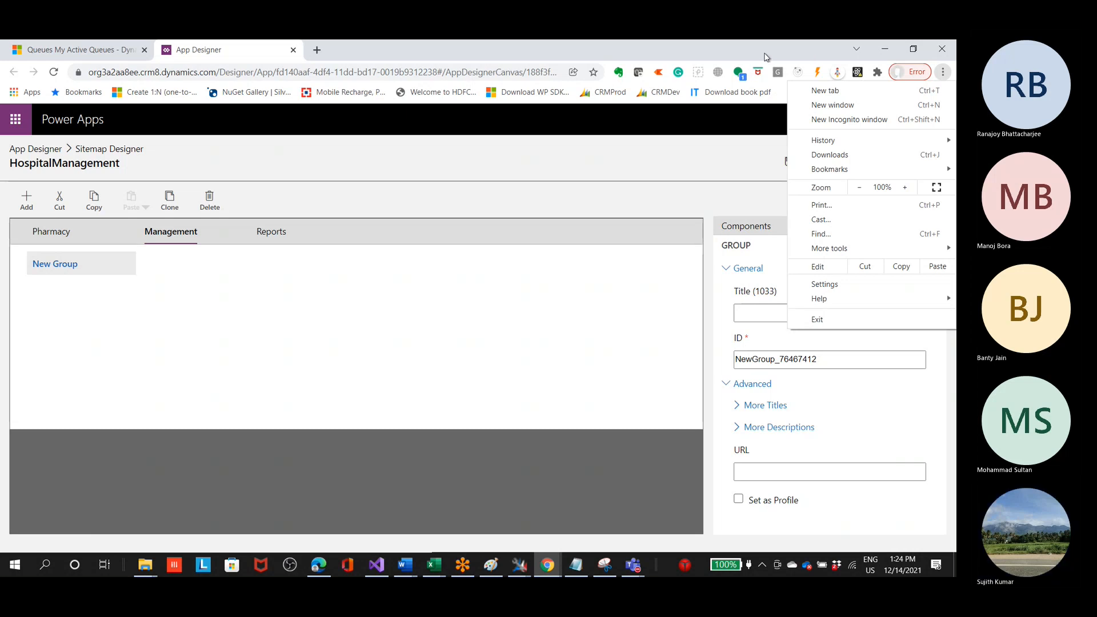
pyautogui.click(599, 50)
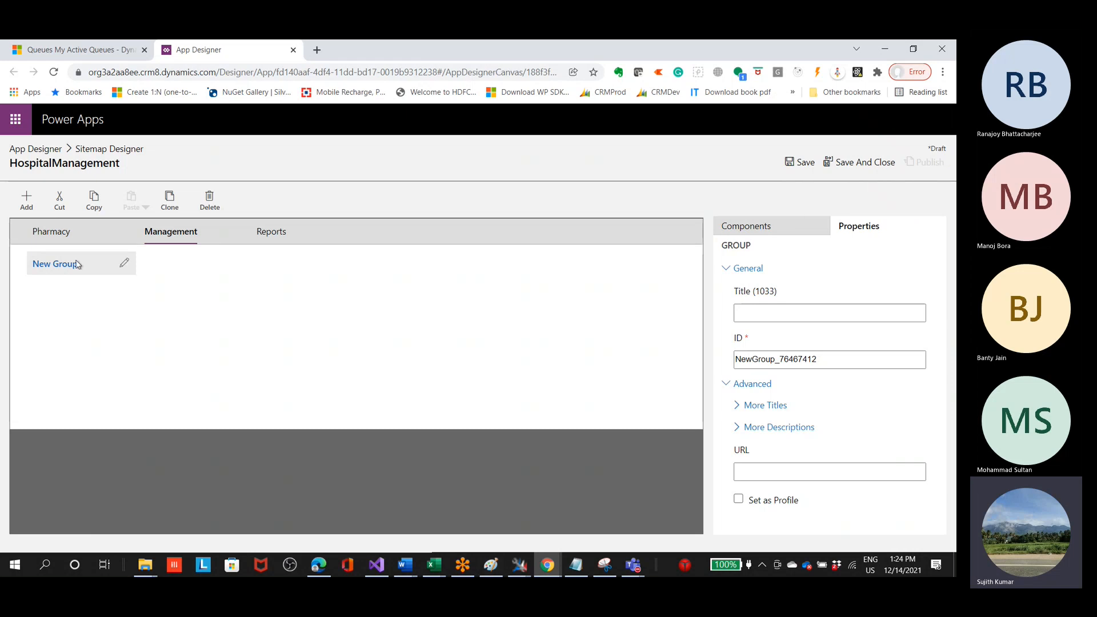
# Step: Rename the new group in the Management area as BoardMembers
pyautogui.click(120, 263)
pyautogui.moveTo(120, 263); pyautogui.dragTo(170, 248)
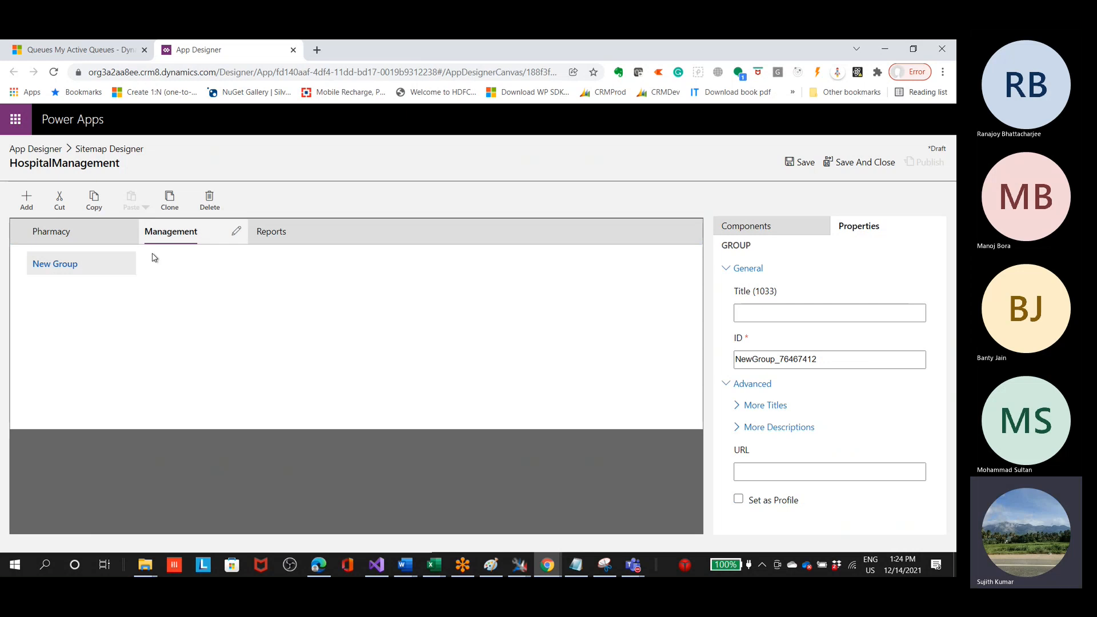
pyautogui.click(101, 266)
pyautogui.press('BackSpace')
pyautogui.press('BackSpace')
pyautogui.press('BackSpace')
pyautogui.press('BackSpace')
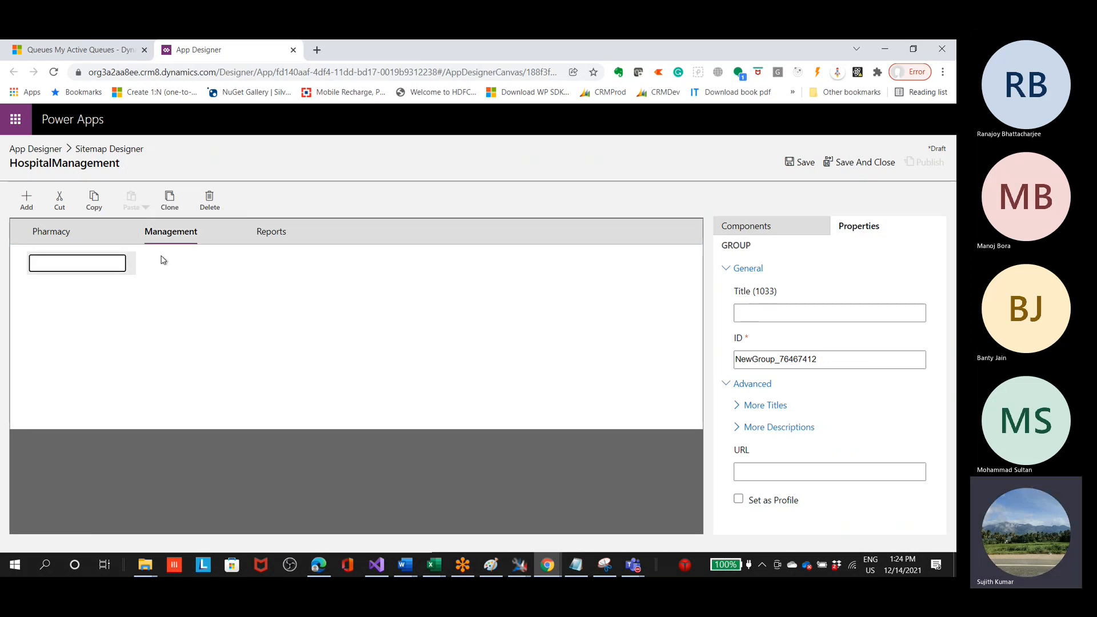
pyautogui.write('Boa')
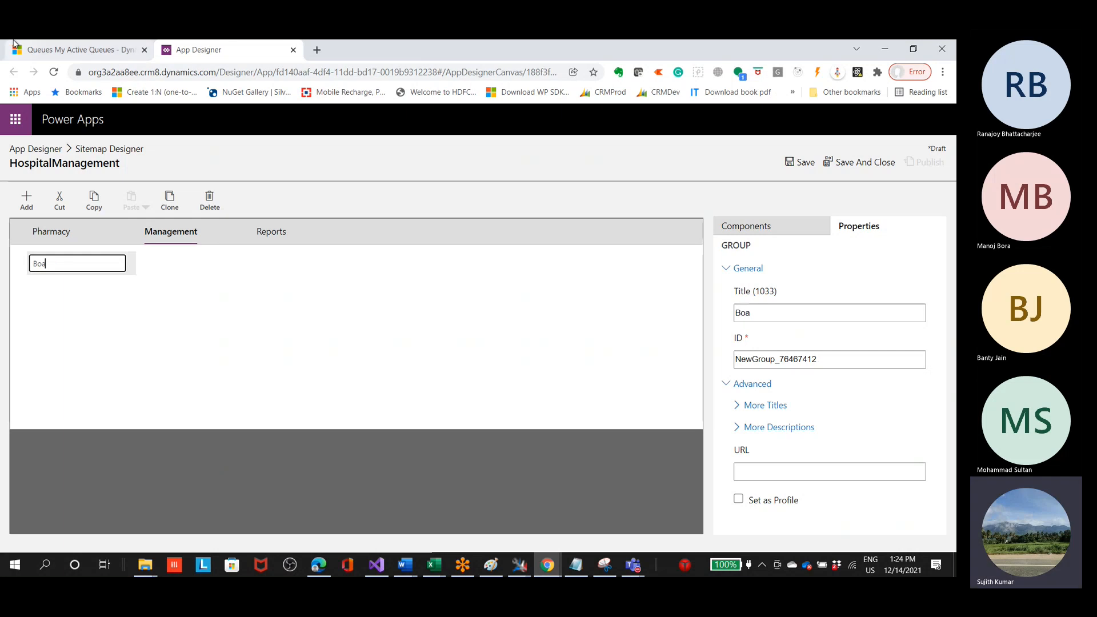
pyautogui.write('rdMembers')
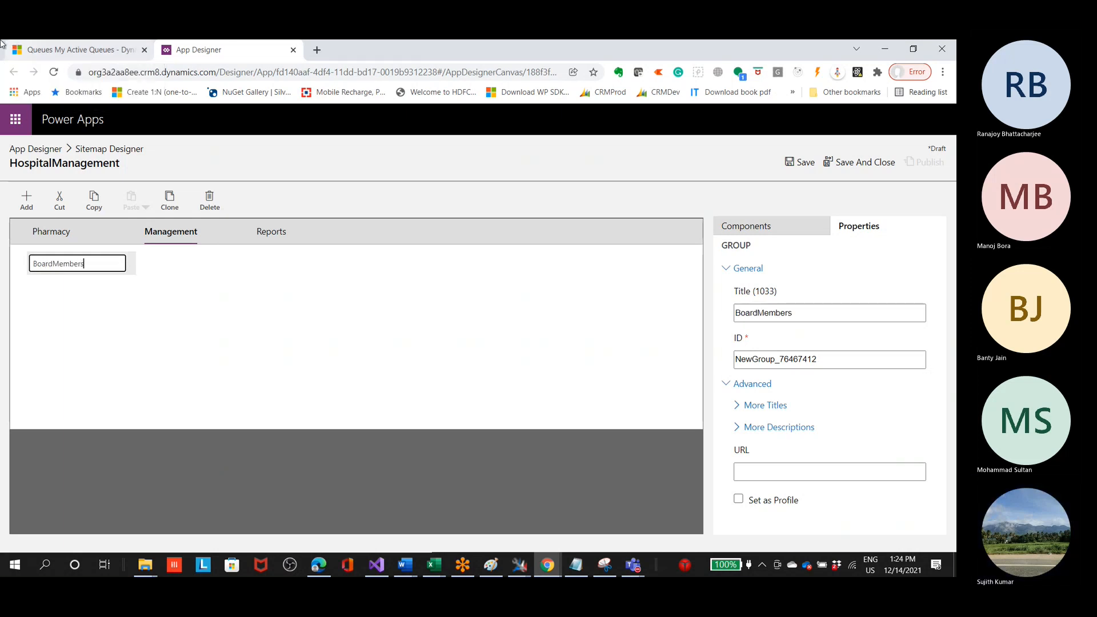
pyautogui.click(115, 301)
pyautogui.click(107, 269)
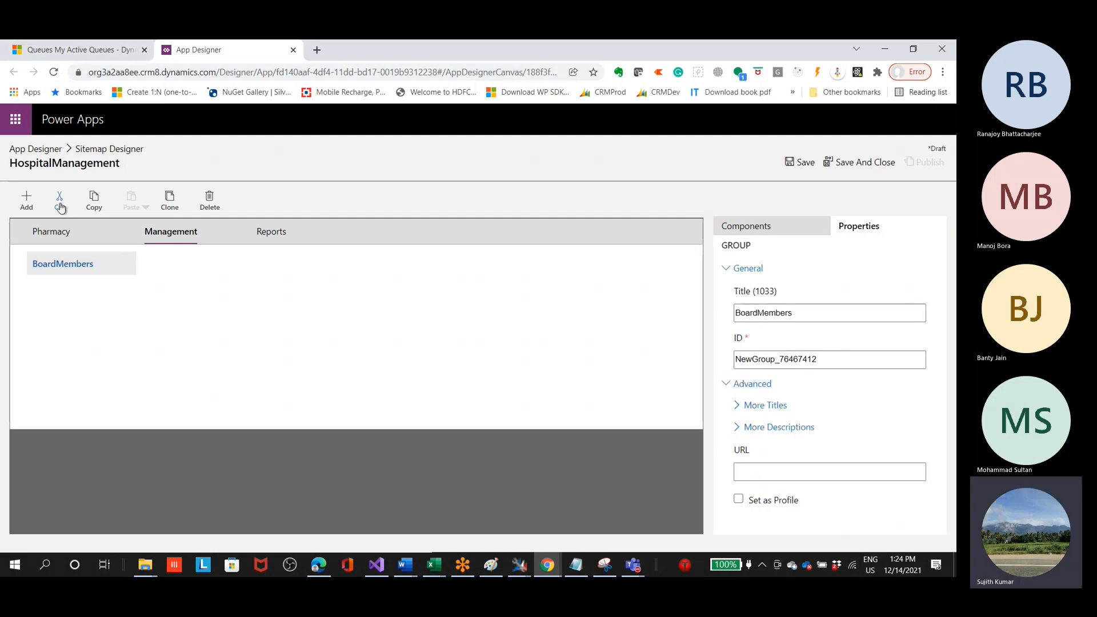
# Step: Add a subarea under BoardMembers with type Entity and entity Contact
pyautogui.click(26, 200)
pyautogui.click(48, 281)
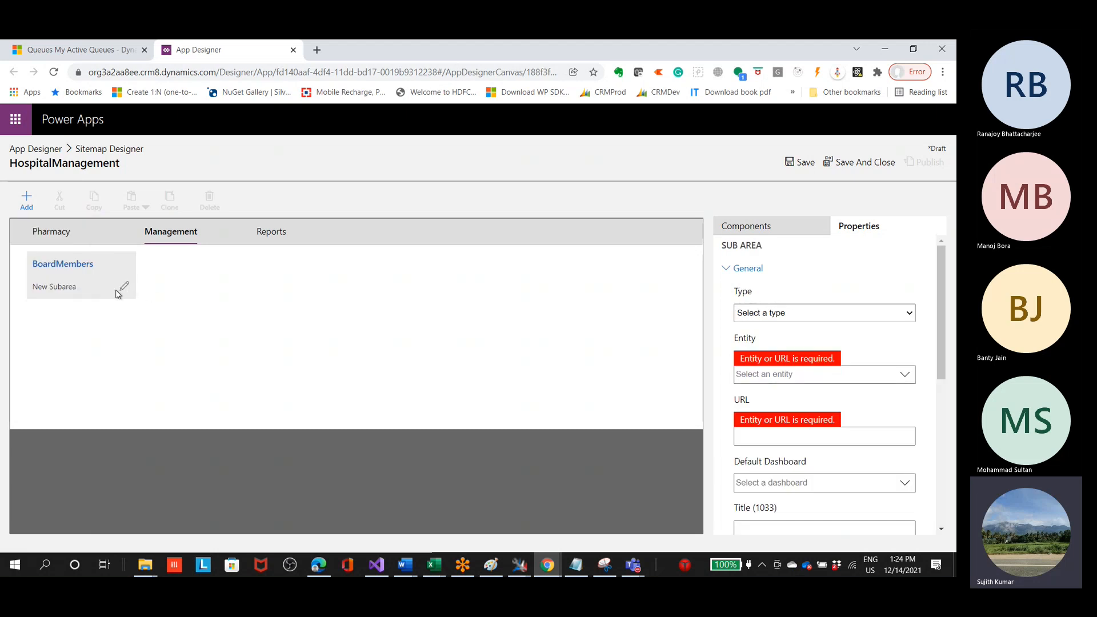
pyautogui.click(837, 314)
pyautogui.click(823, 346)
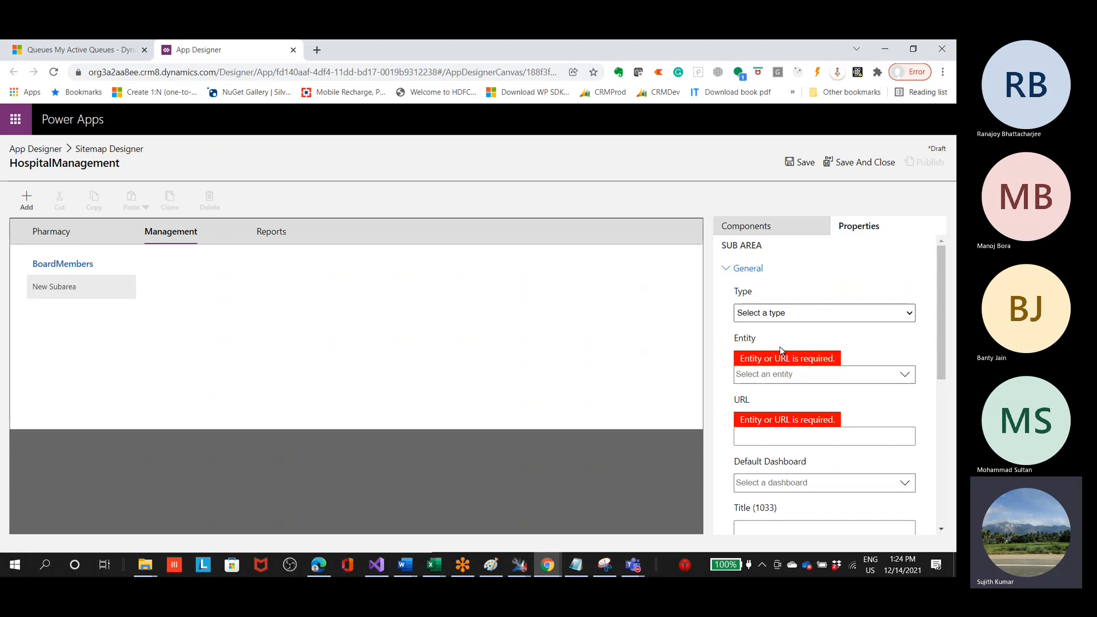
pyautogui.click(905, 380)
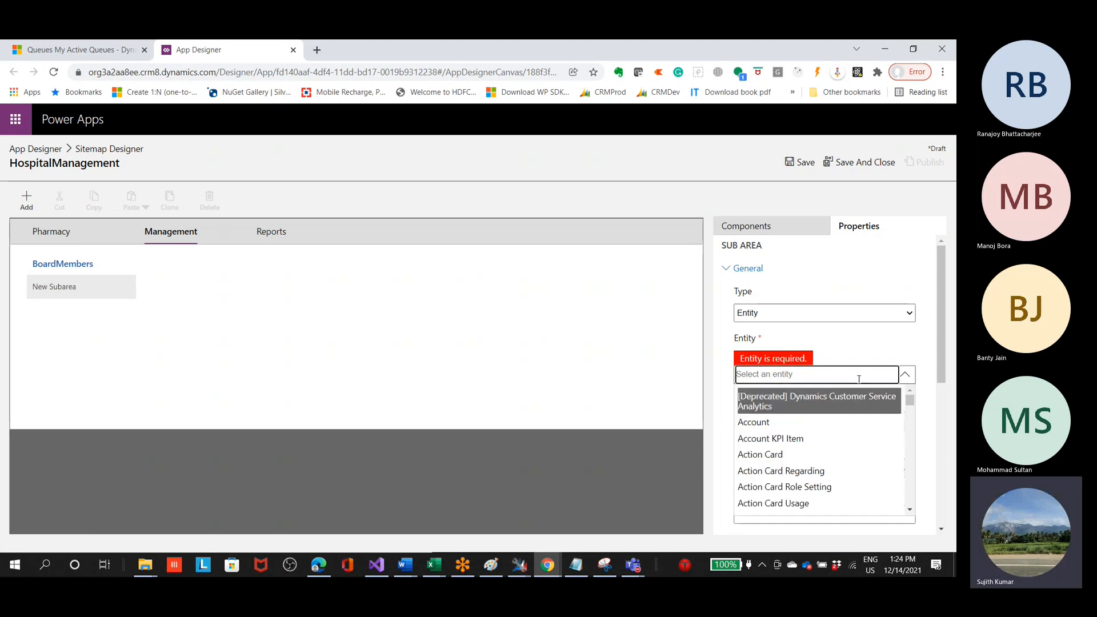
pyautogui.click(851, 378)
pyautogui.write('c')
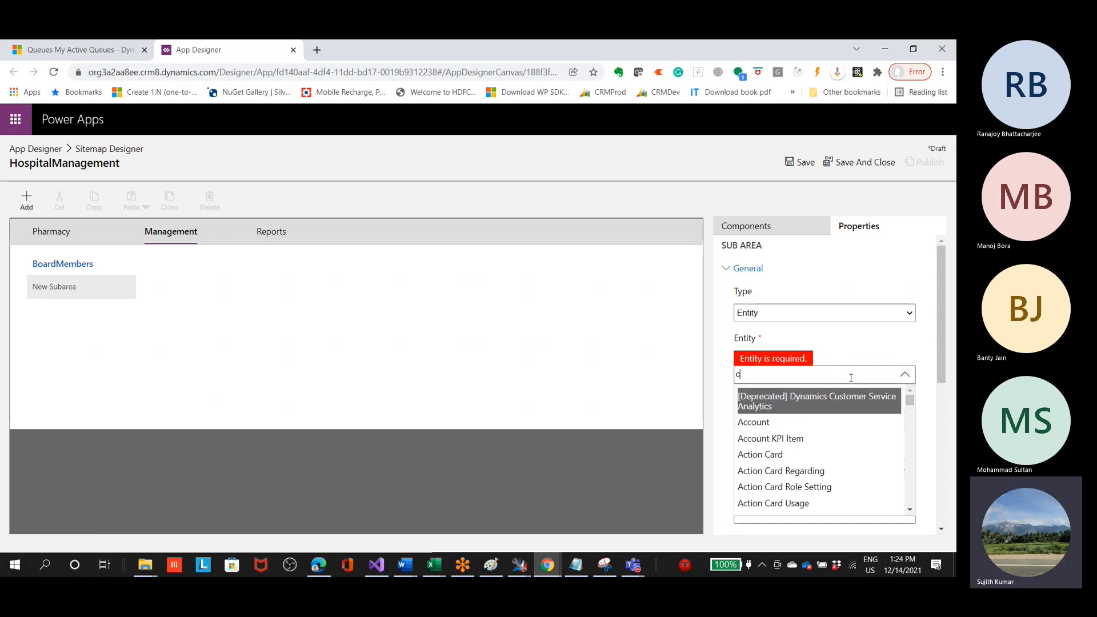
pyautogui.write('ontact')
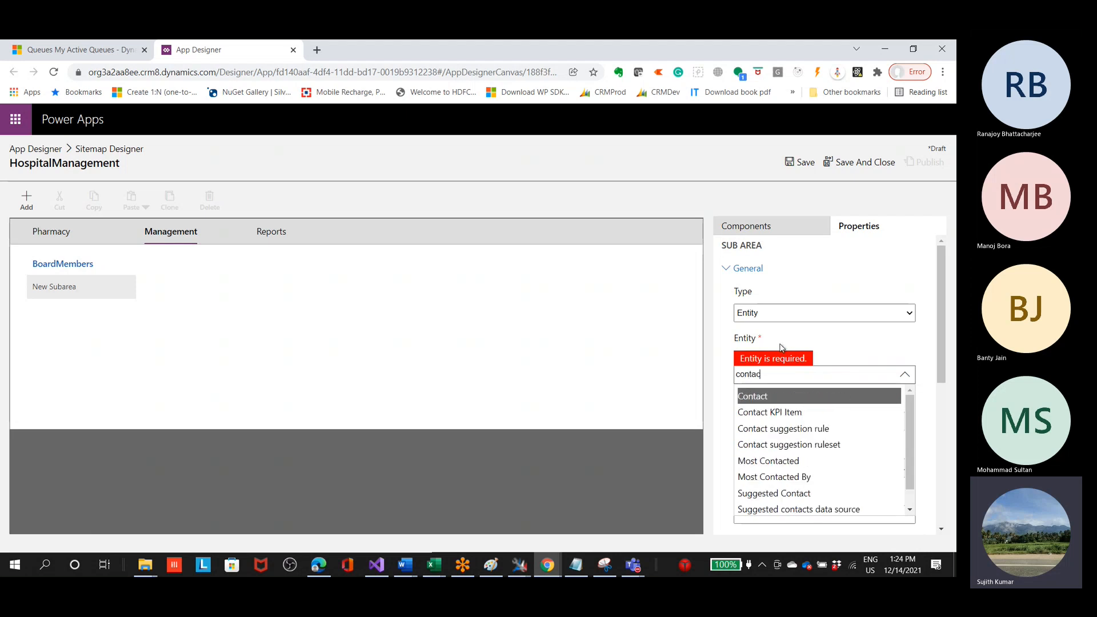
pyautogui.click(783, 396)
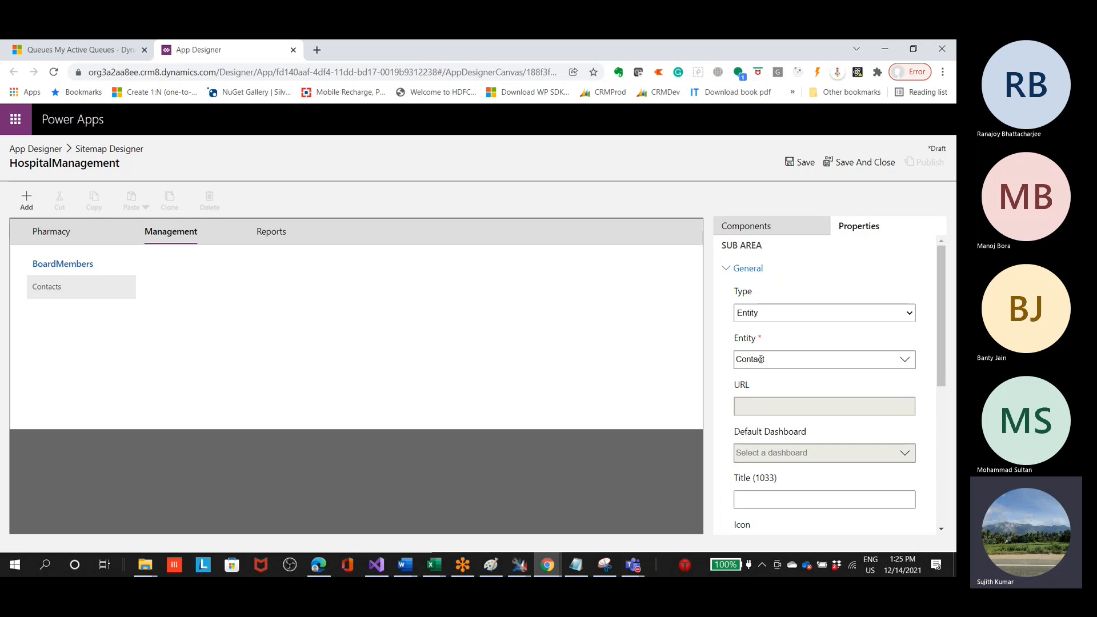
pyautogui.doubleClick(746, 360)
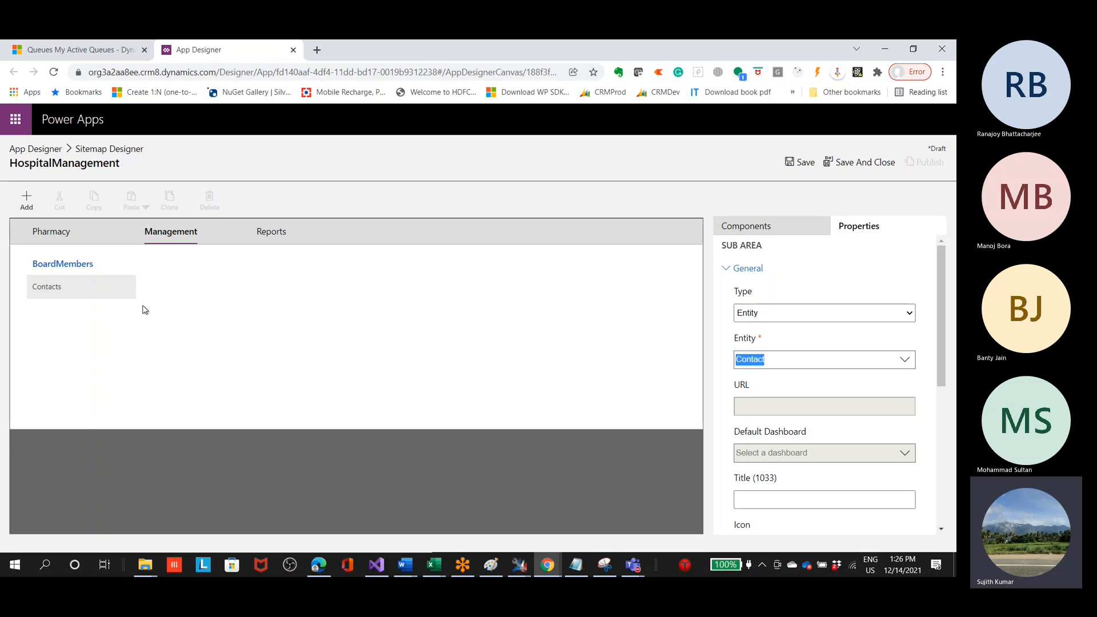
# Step: Save and publish the HospitalManagement site map
pyautogui.click(793, 165)
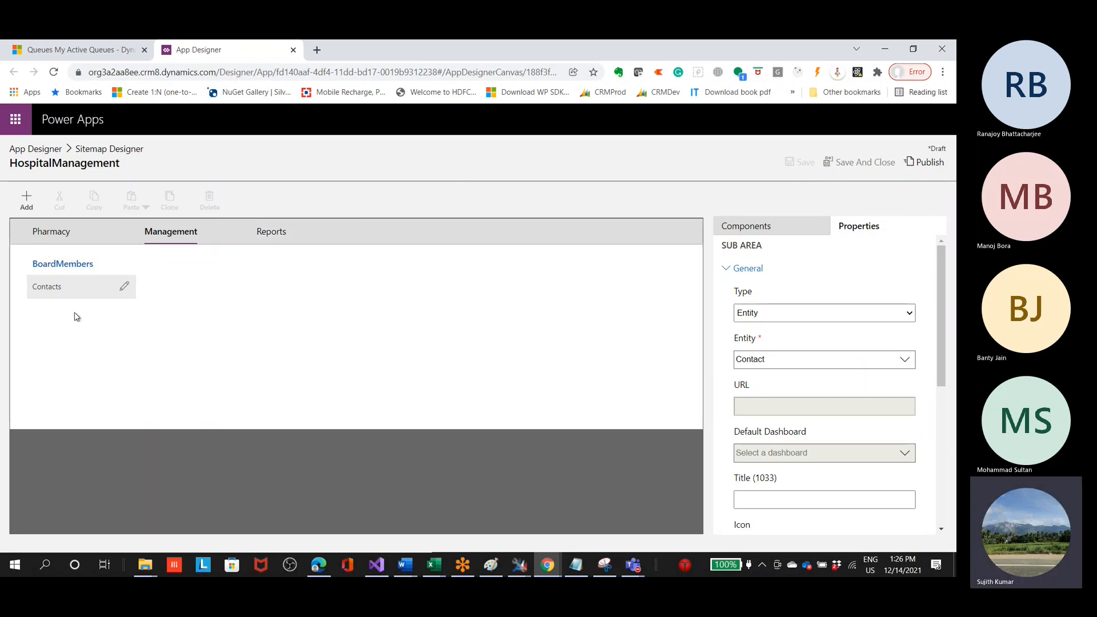
pyautogui.scroll(-3, 789, 352)
pyautogui.scroll(-2, 791, 354)
pyautogui.scroll(4, 790, 354)
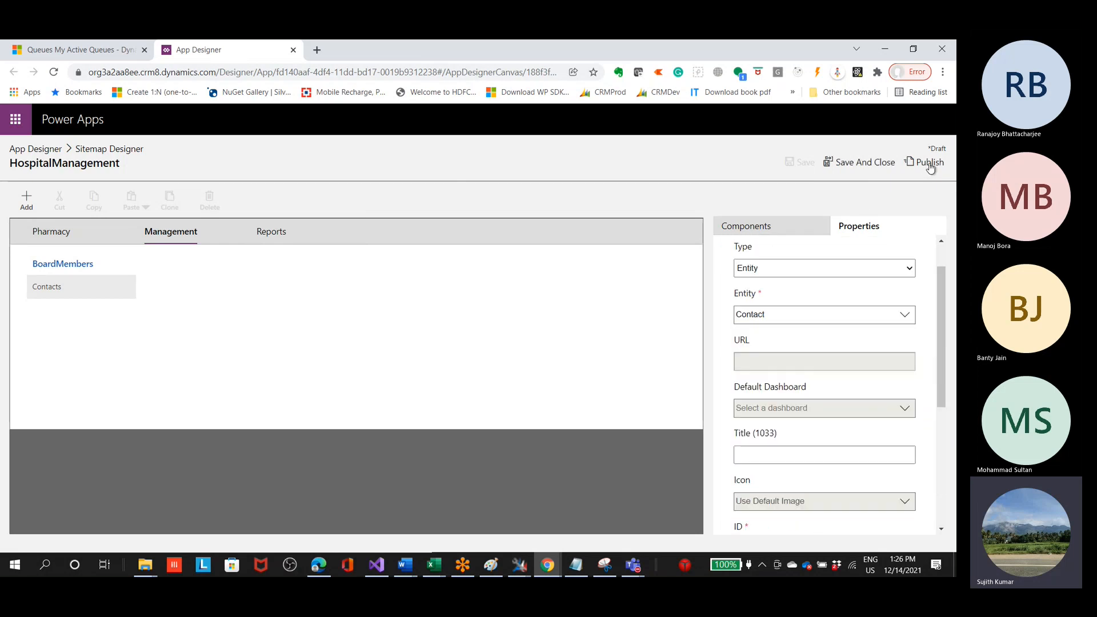
pyautogui.click(929, 163)
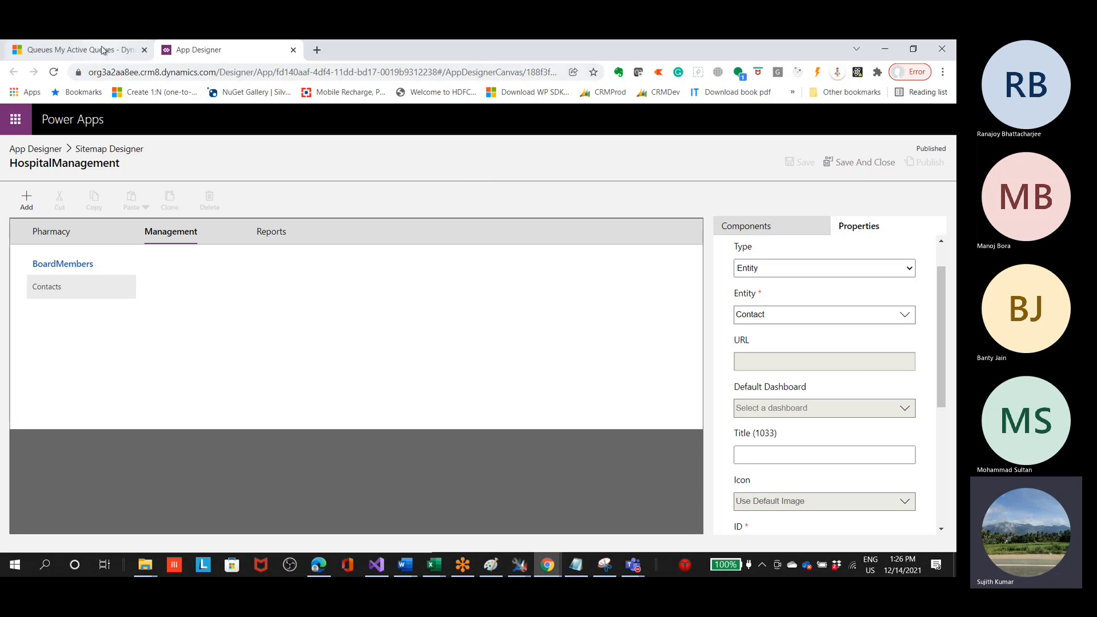
# Step: Publish the HospitalManagement app from the apps being edited in the Dynamics 365 apps list
pyautogui.click(103, 50)
pyautogui.click(162, 119)
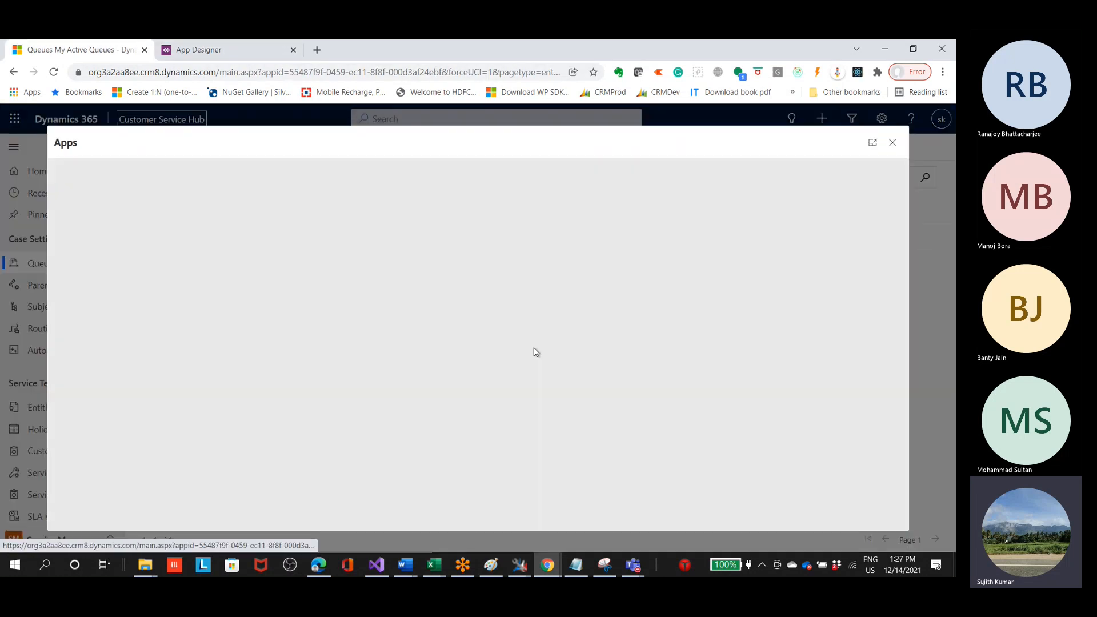
pyautogui.scroll(-4, 547, 437)
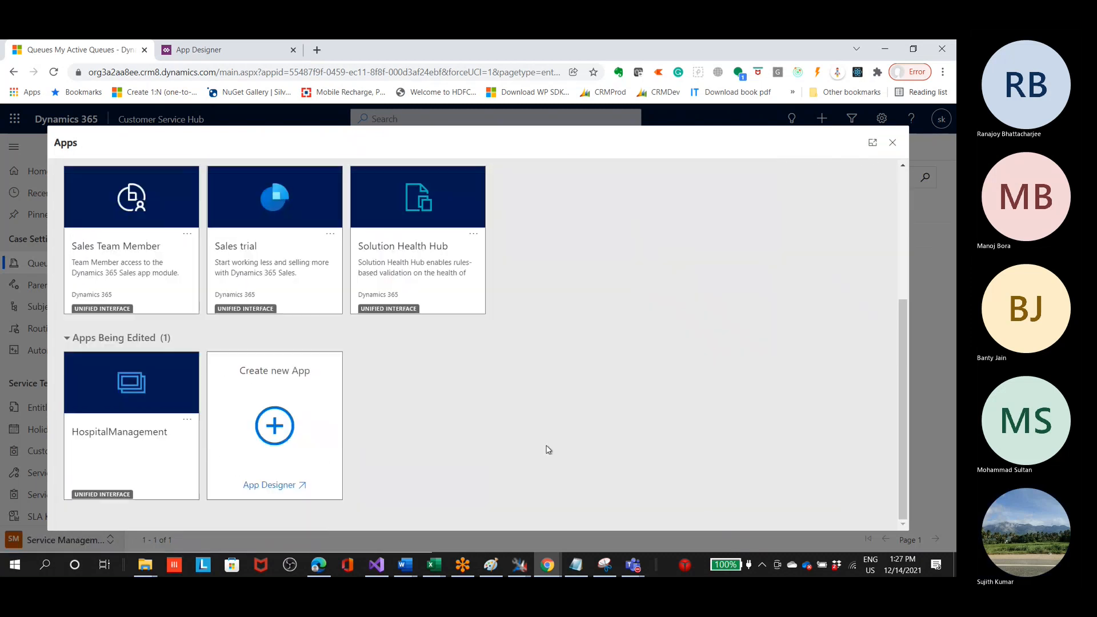
pyautogui.click(122, 407)
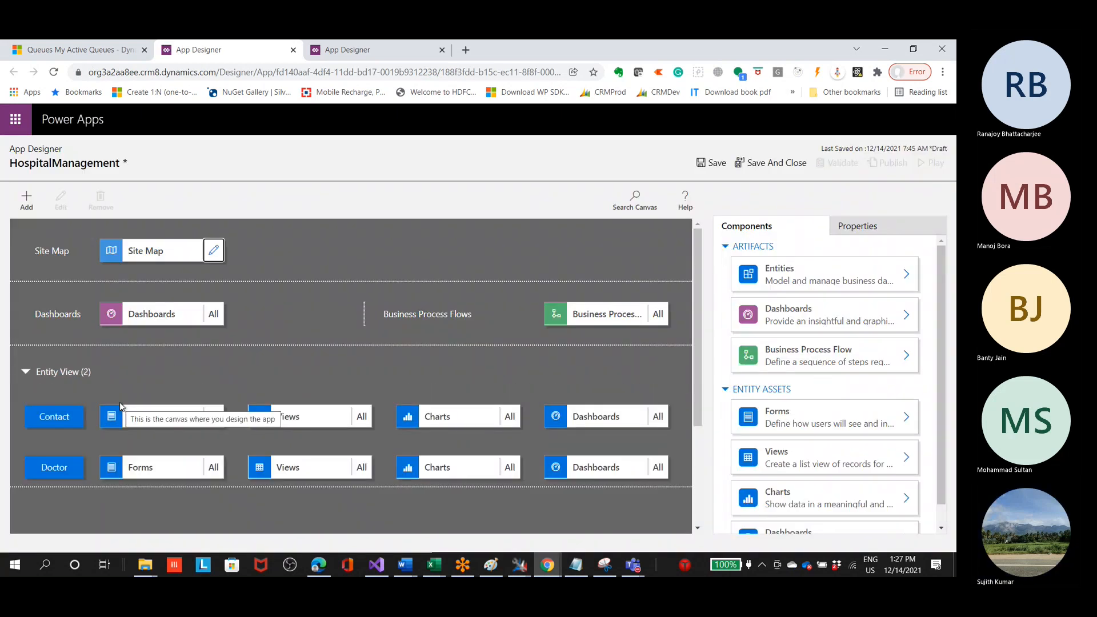
pyautogui.click(91, 50)
pyautogui.click(187, 420)
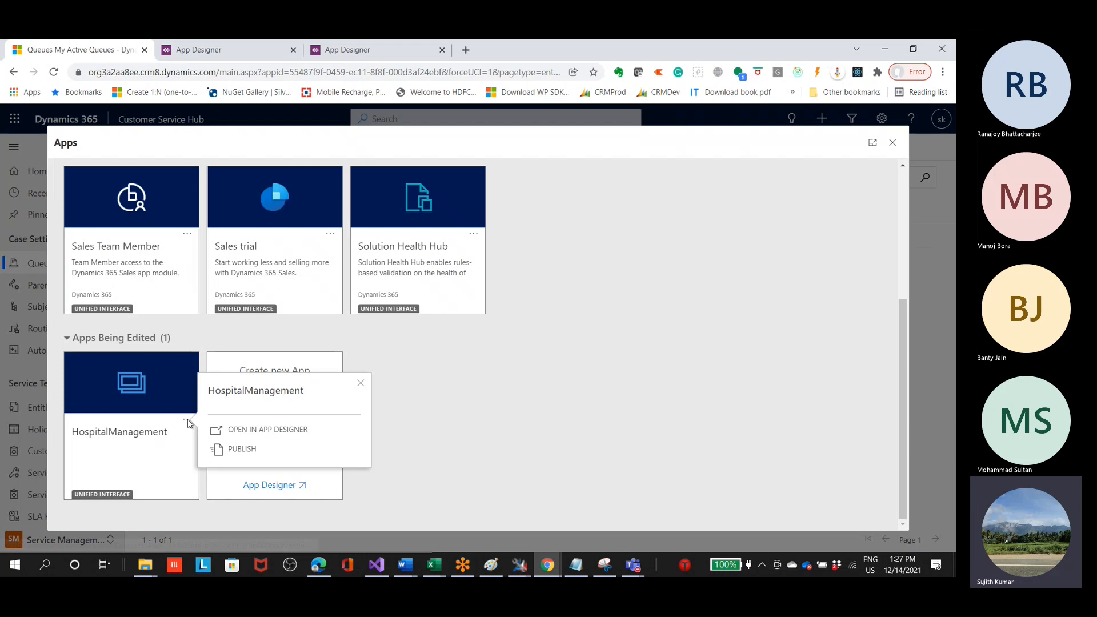
pyautogui.click(249, 449)
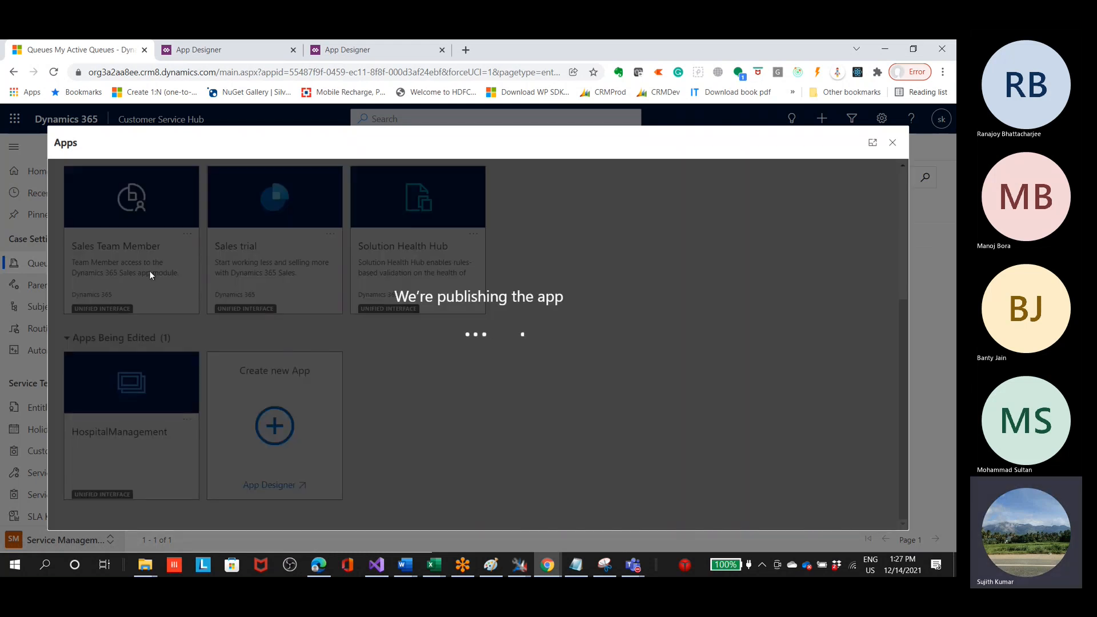
# Step: Return to App Designer, then save and publish the HospitalManagement app there
pyautogui.click(211, 49)
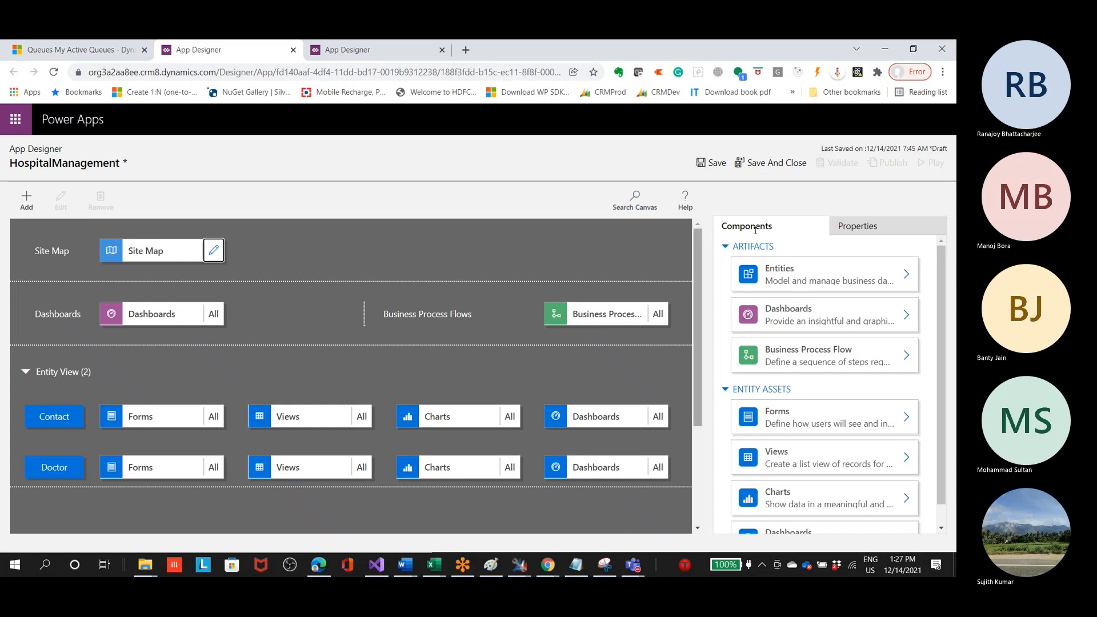
pyautogui.click(712, 163)
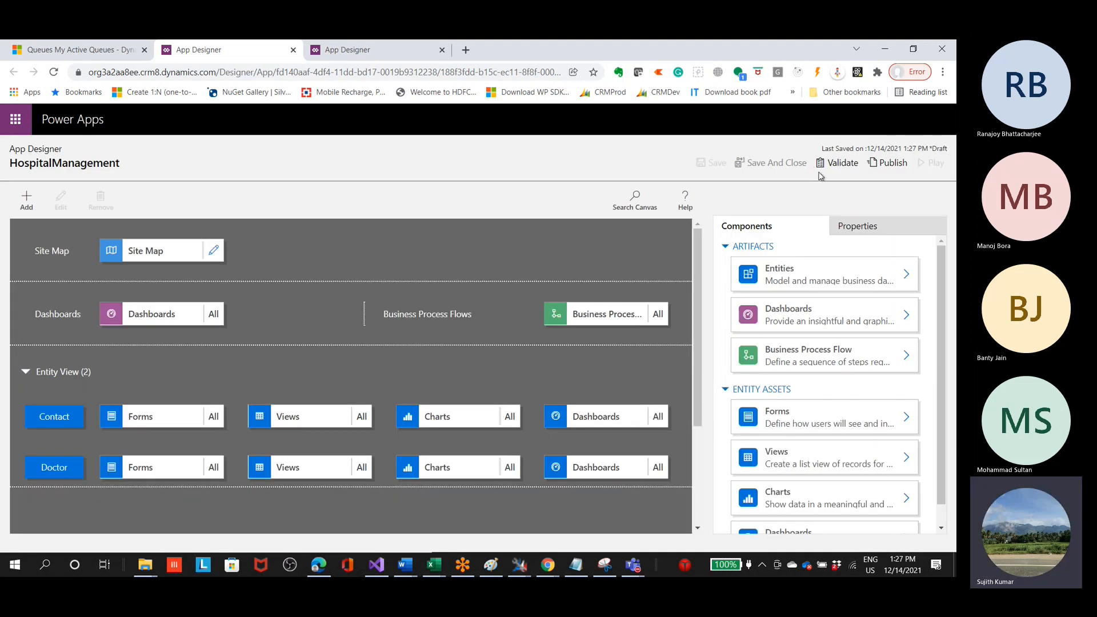
pyautogui.click(888, 164)
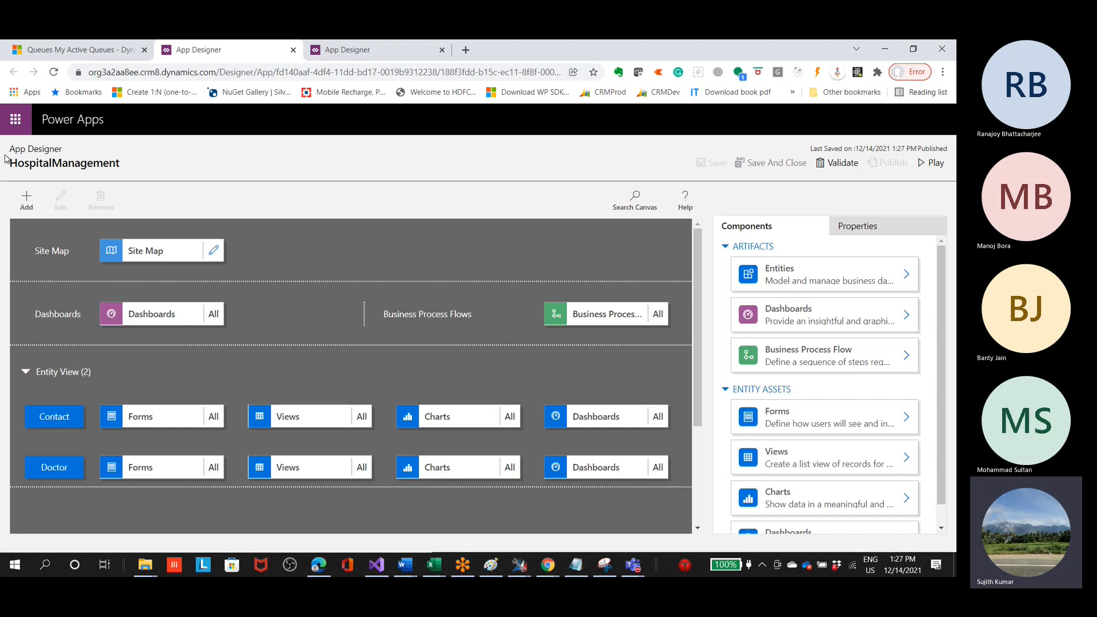
# Step: Review the HospitalManagement site map and the components included for the Contact and Doctor entities
pyautogui.click(215, 252)
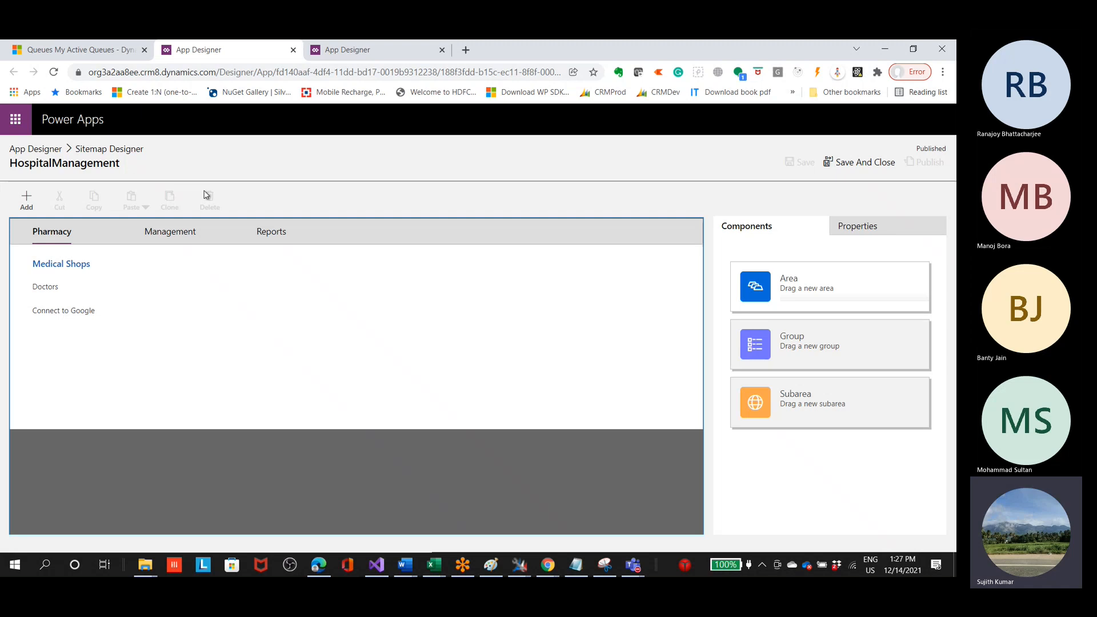
pyautogui.click(854, 166)
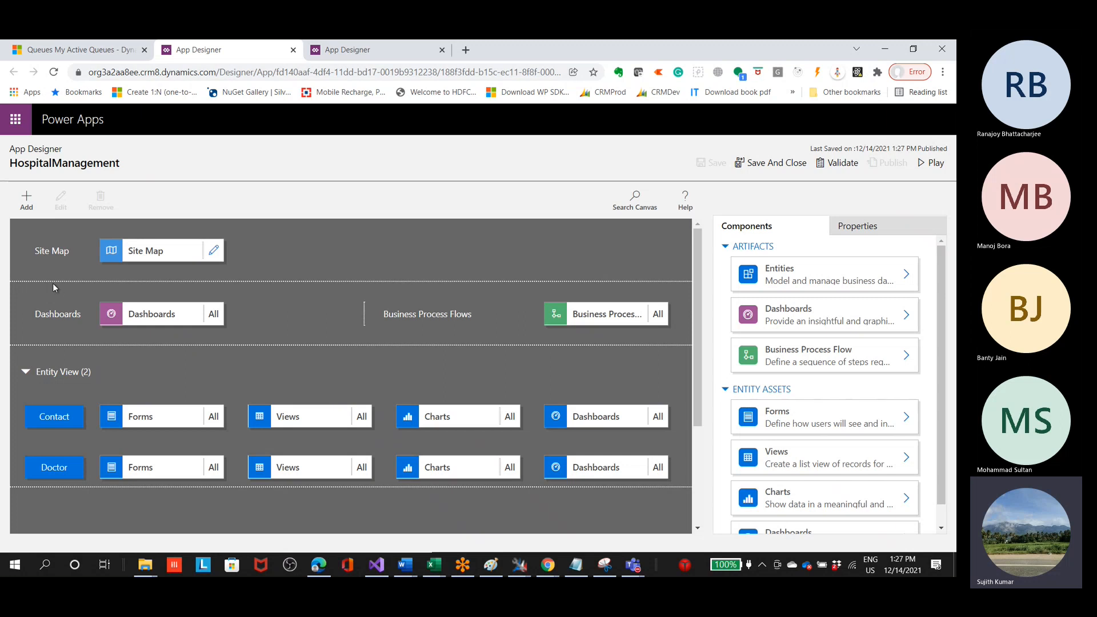
pyautogui.click(212, 251)
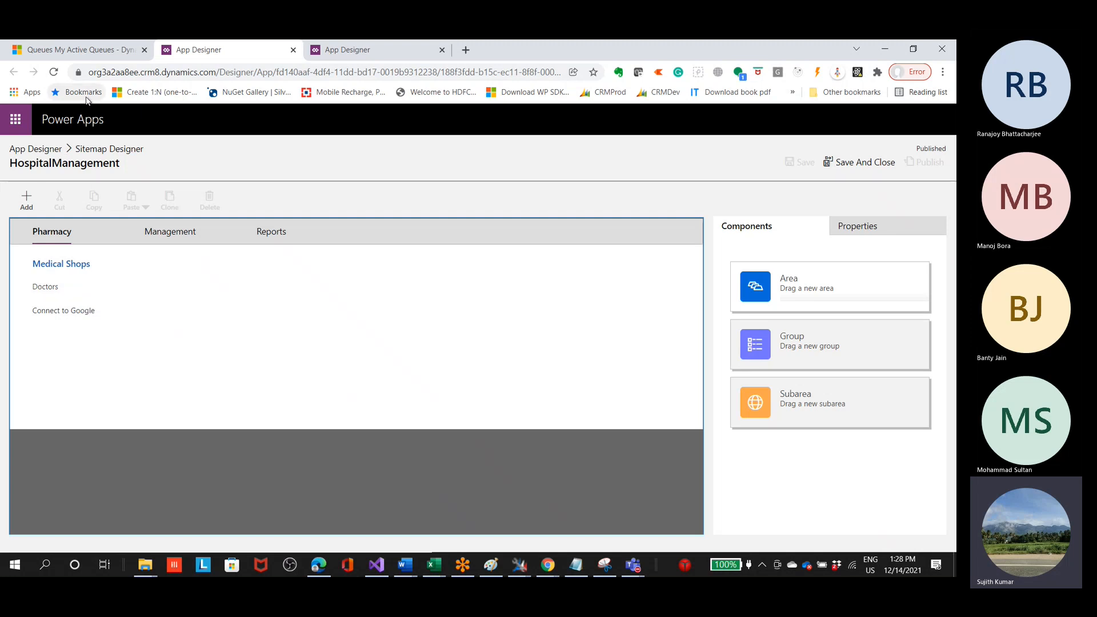
pyautogui.click(855, 164)
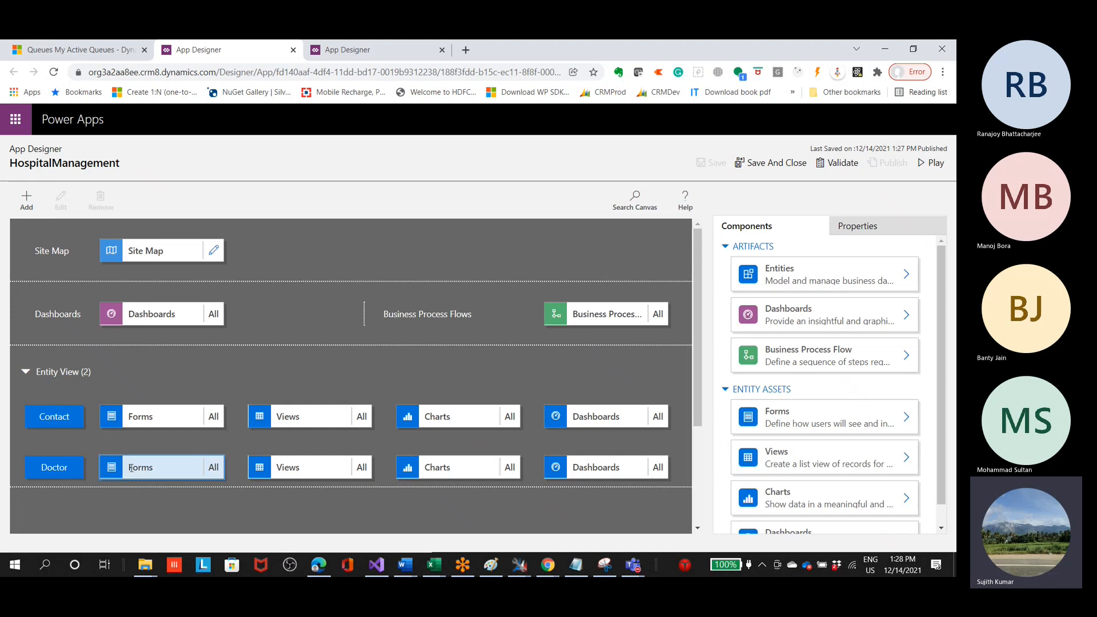
pyautogui.click(42, 421)
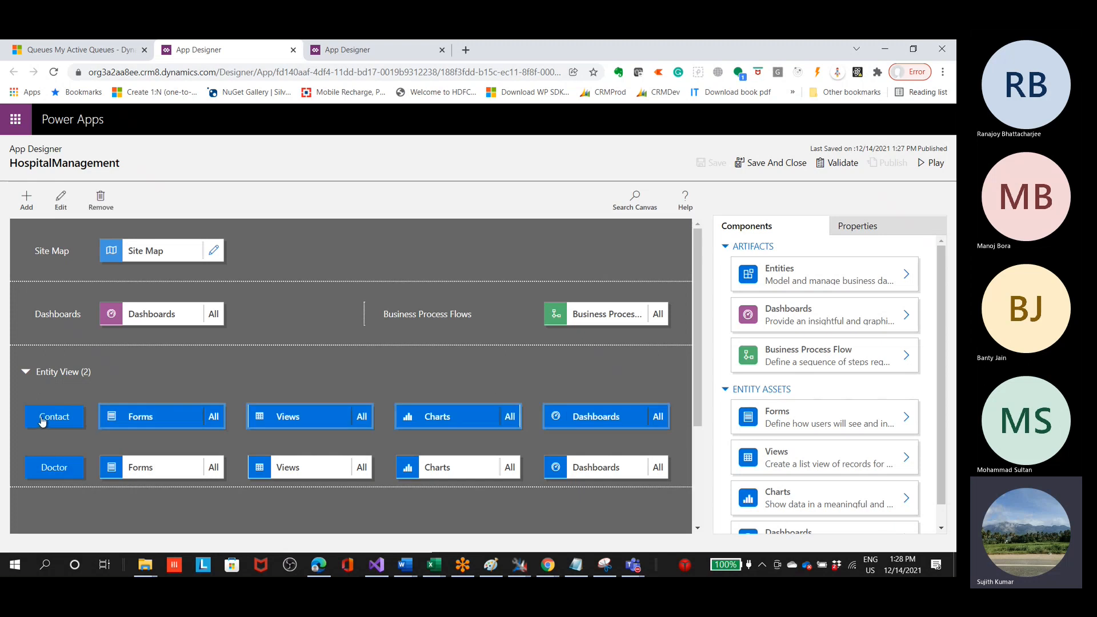
pyautogui.click(49, 469)
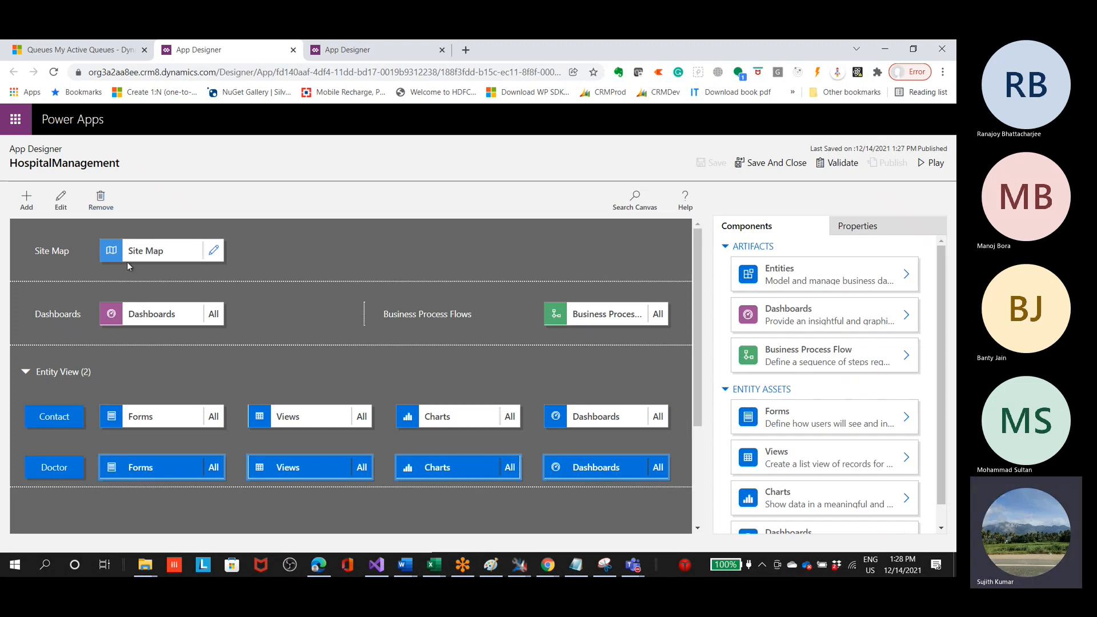
pyautogui.click(67, 424)
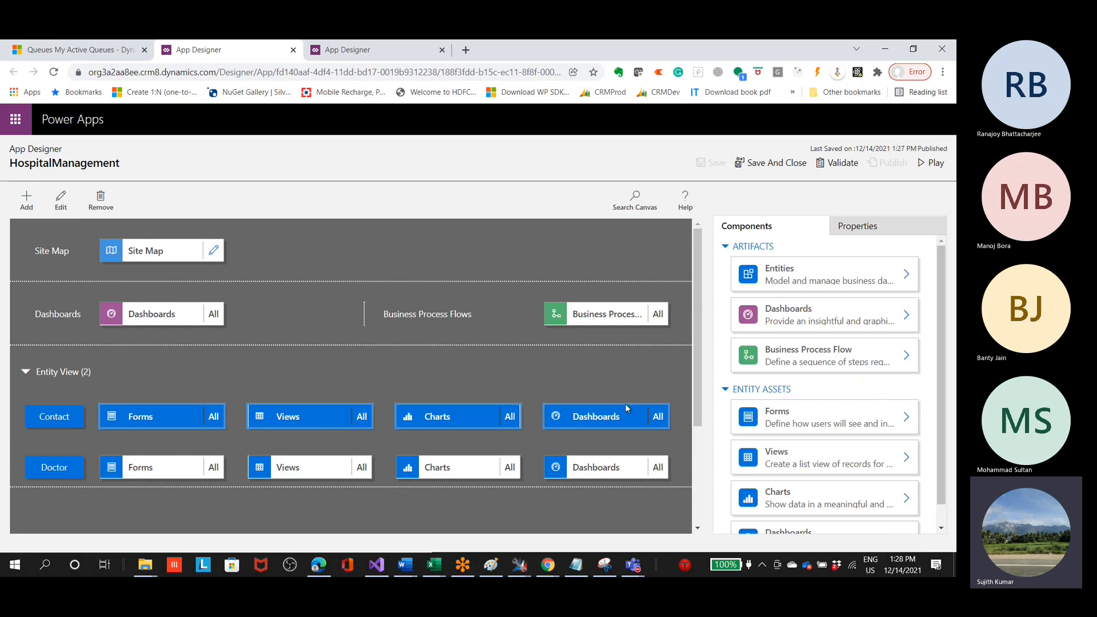
pyautogui.scroll(-1, 760, 434)
pyautogui.scroll(1, 772, 476)
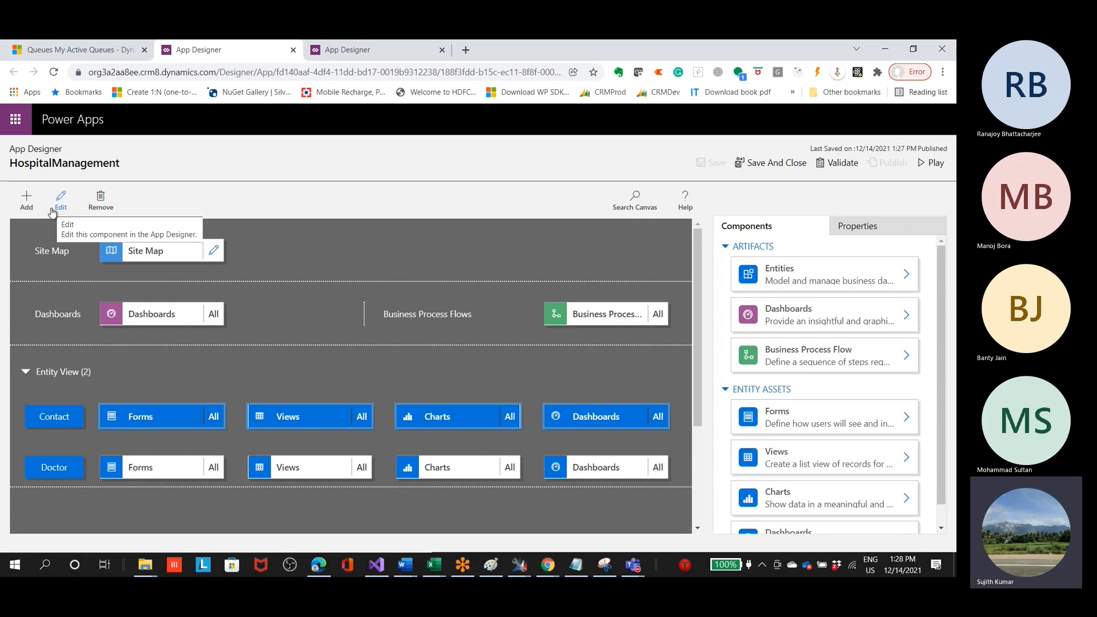
# Step: Play the HospitalManagement app and check for it among the published apps
pyautogui.click(931, 171)
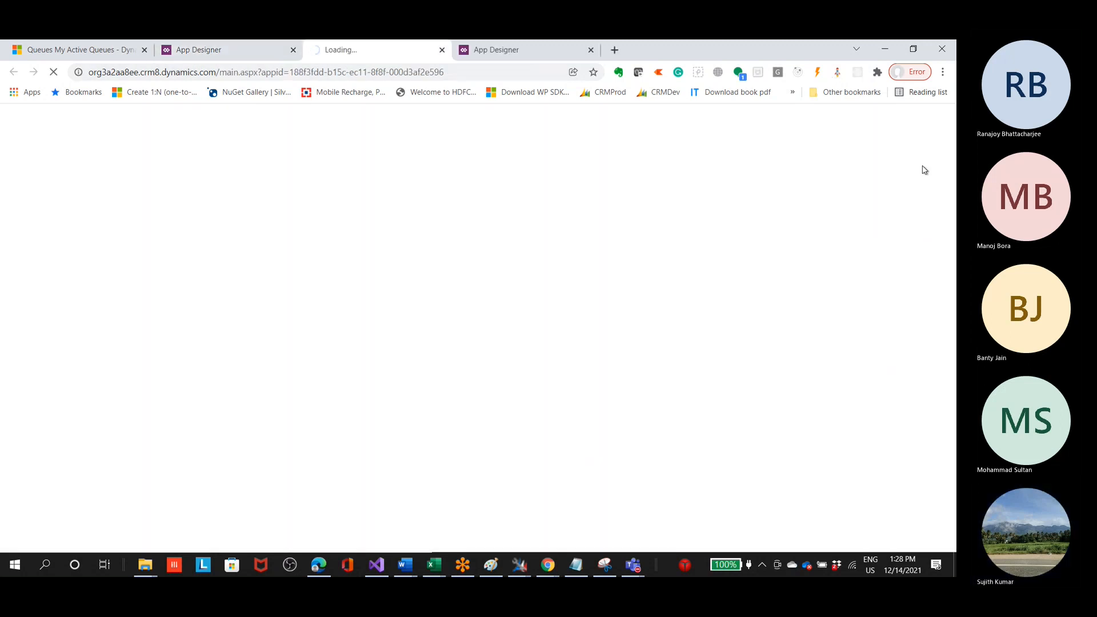
pyautogui.click(197, 52)
pyautogui.click(79, 50)
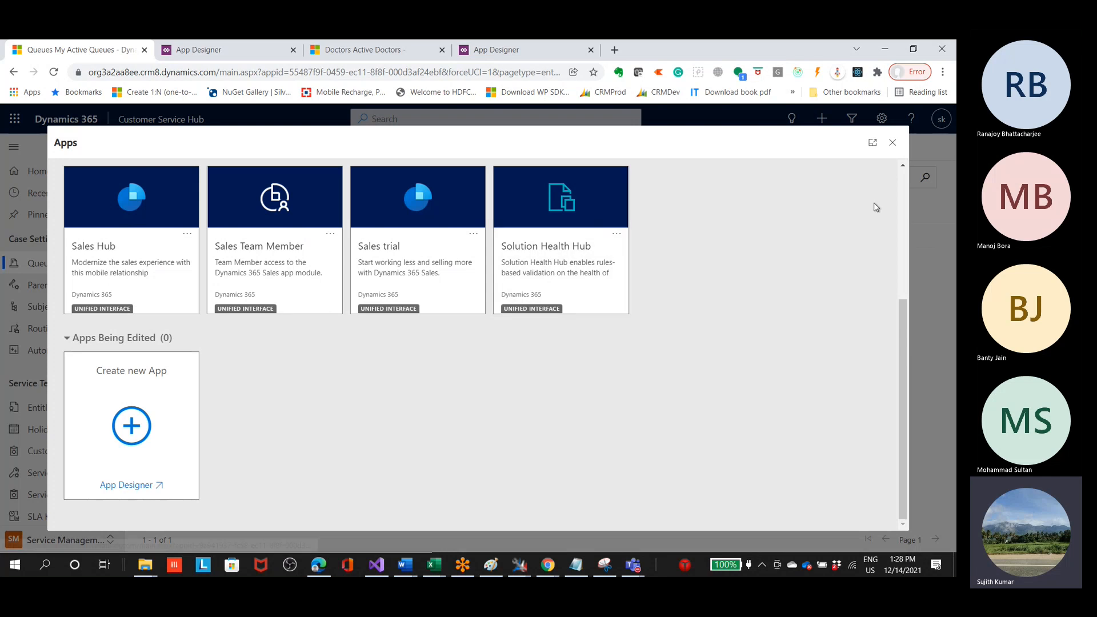
pyautogui.scroll(4, 876, 207)
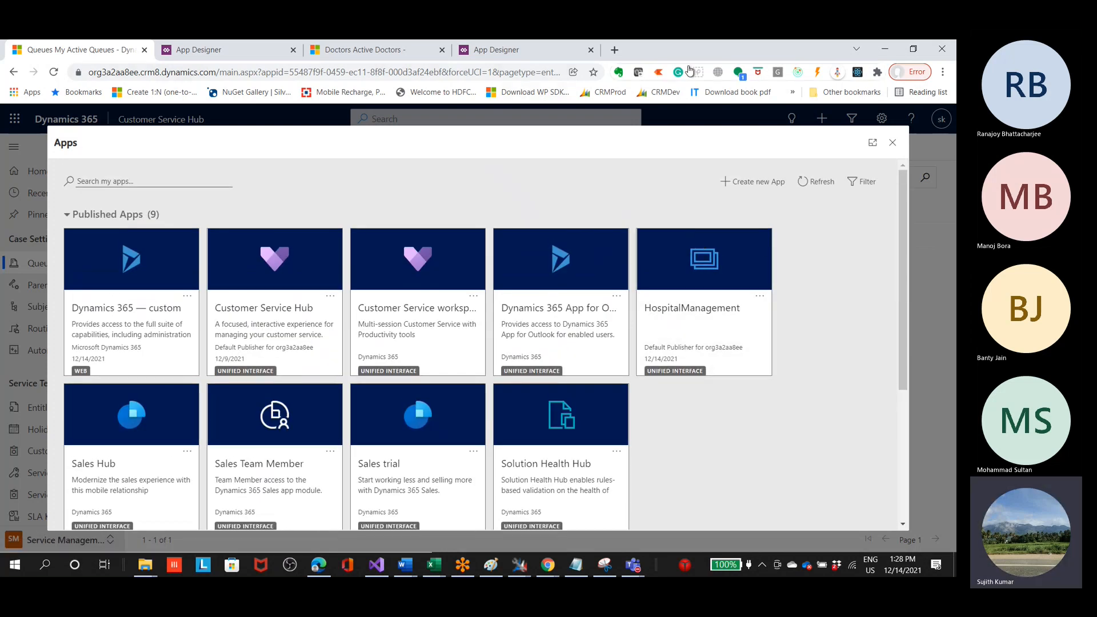
# Step: Bring up the running HospitalManagement app in a maximized window and change its area from Pharmacy to Management
pyautogui.click(913, 49)
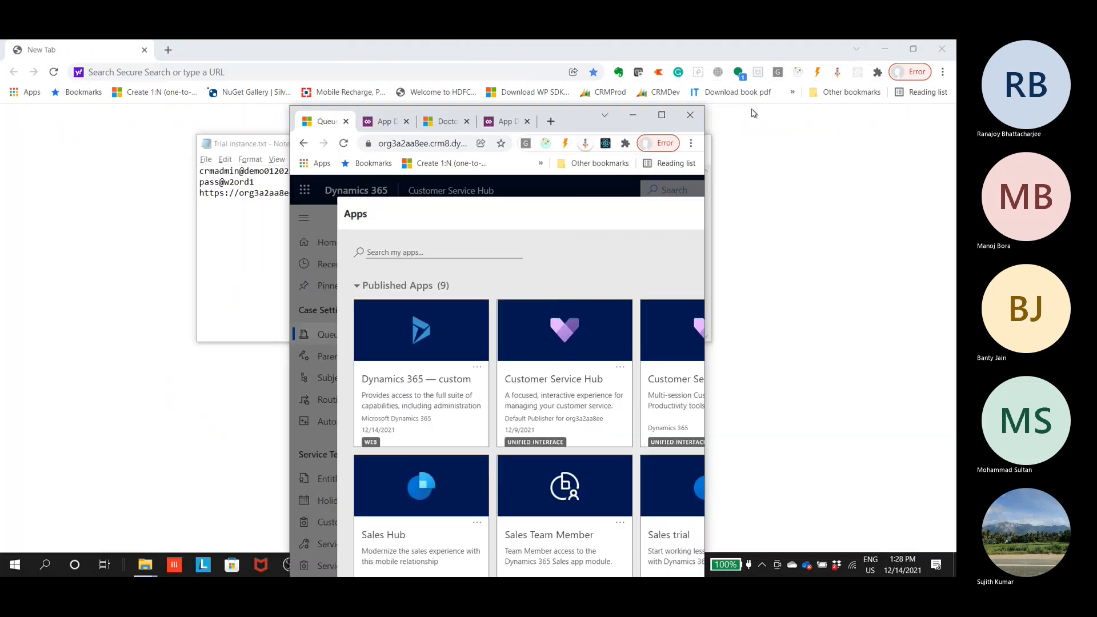
pyautogui.moveTo(572, 119); pyautogui.dragTo(340, 120)
pyautogui.click(270, 123)
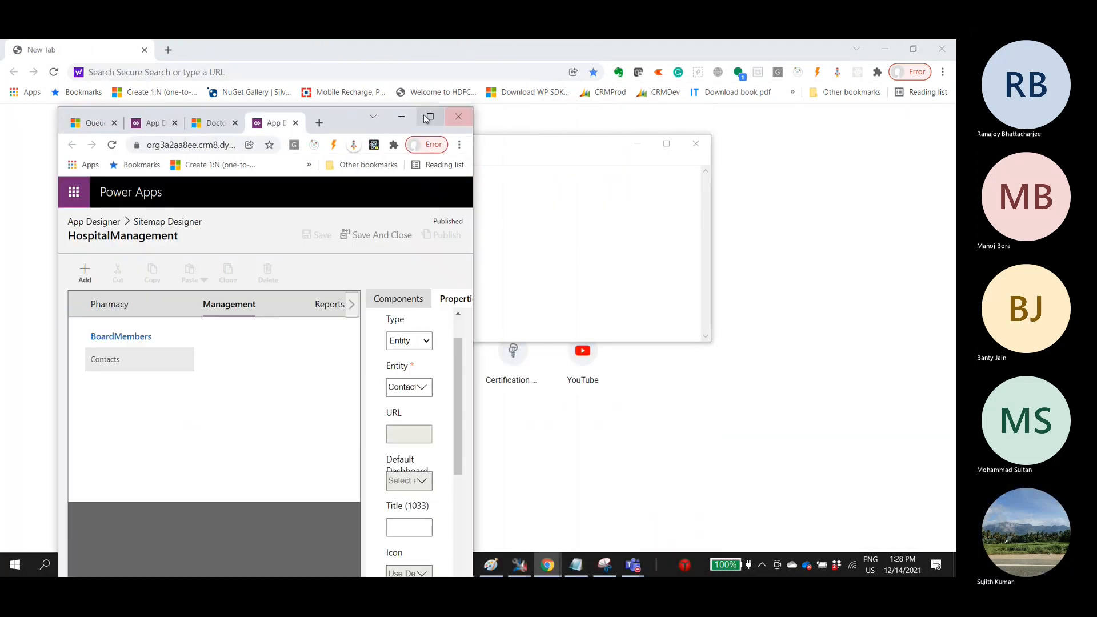
pyautogui.hotkey('ctrl', 'shift', 'Tab')
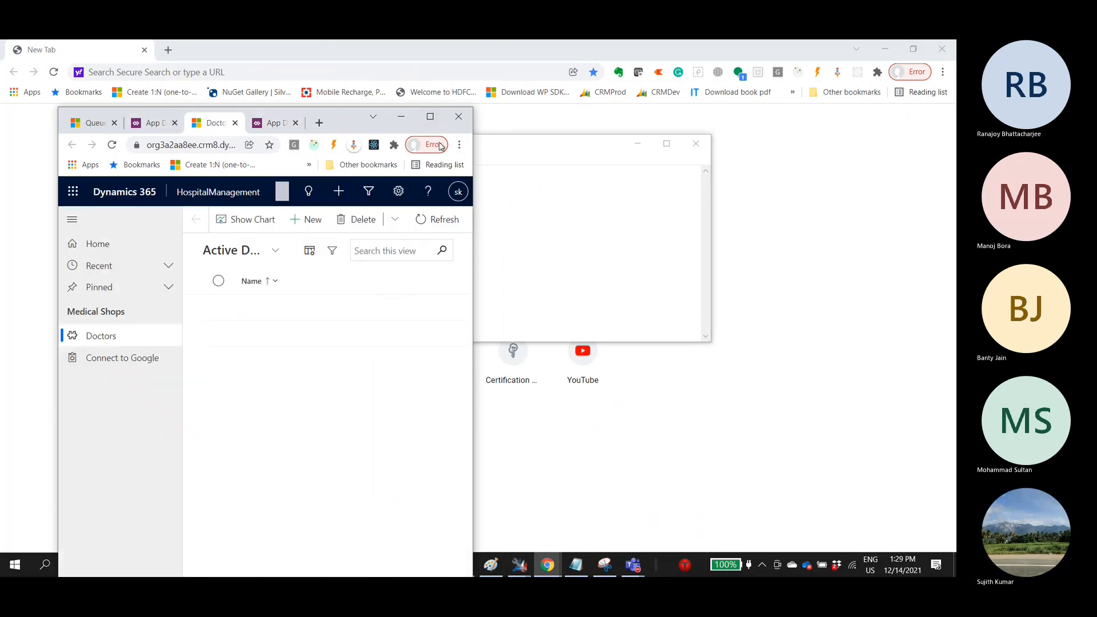
pyautogui.click(425, 118)
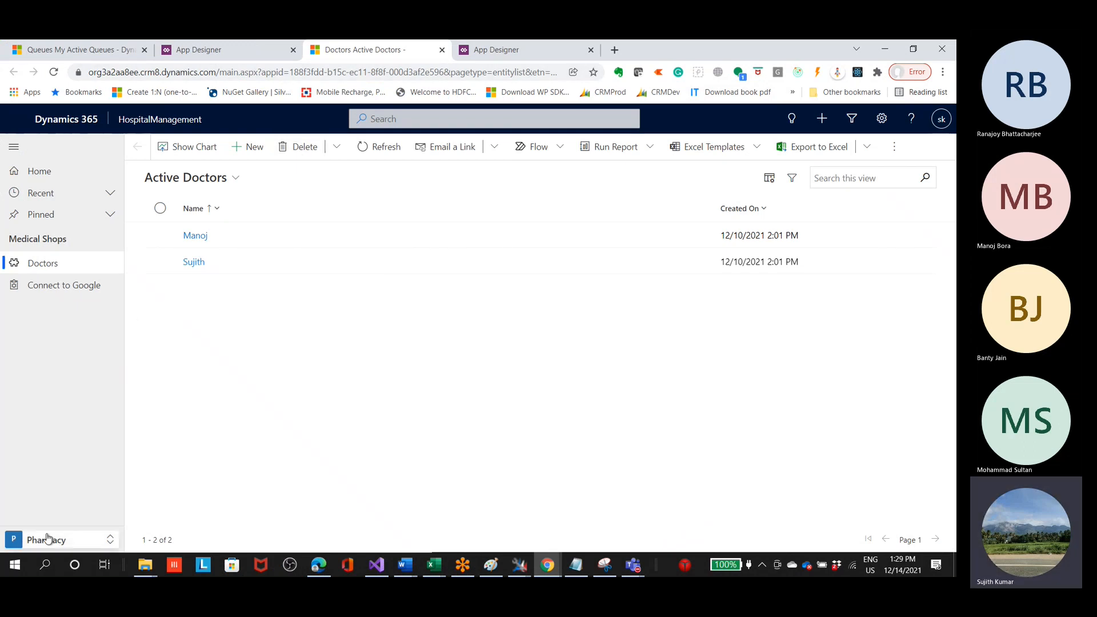
pyautogui.click(93, 541)
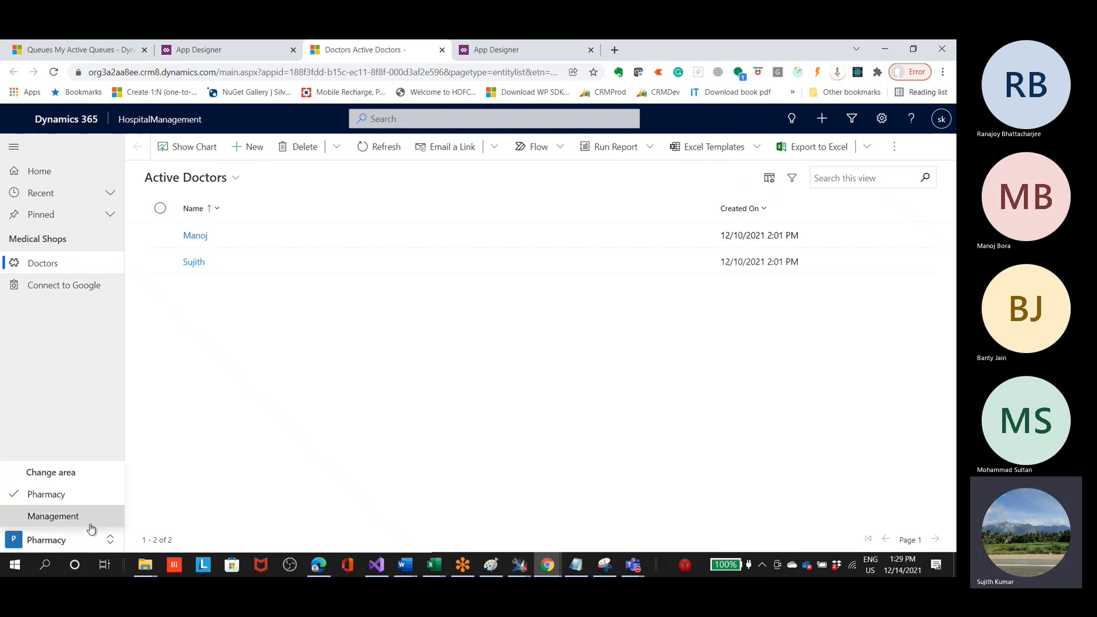
pyautogui.click(90, 517)
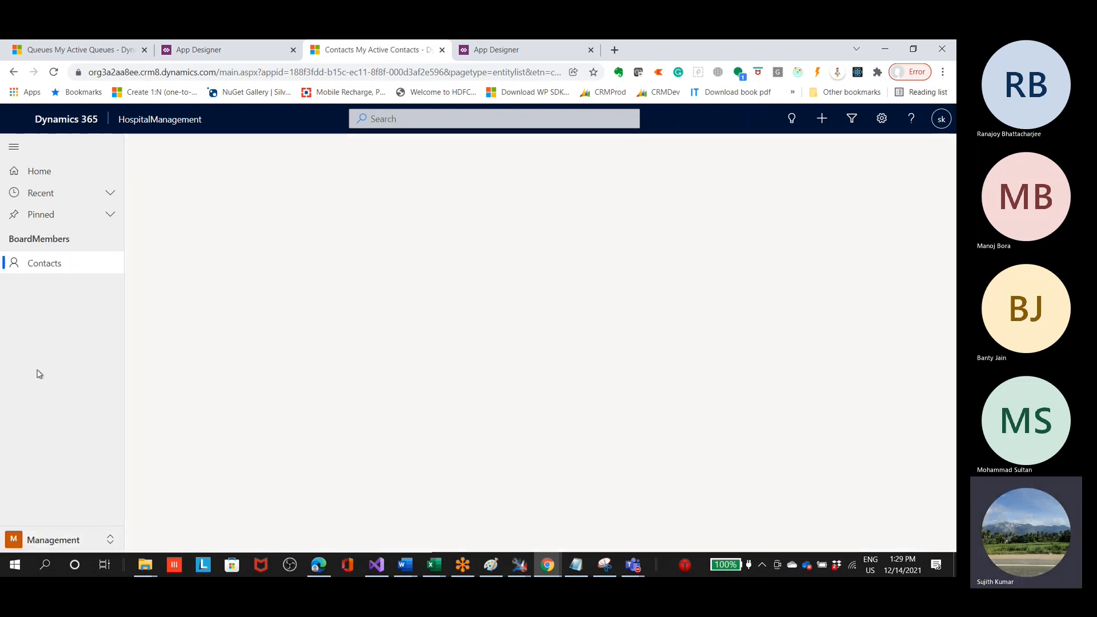
# Step: Open the Contacts subarea under BoardMembers, then switch the HospitalManagement app back to the Pharmacy area
pyautogui.click(23, 260)
pyautogui.click(71, 541)
pyautogui.click(58, 496)
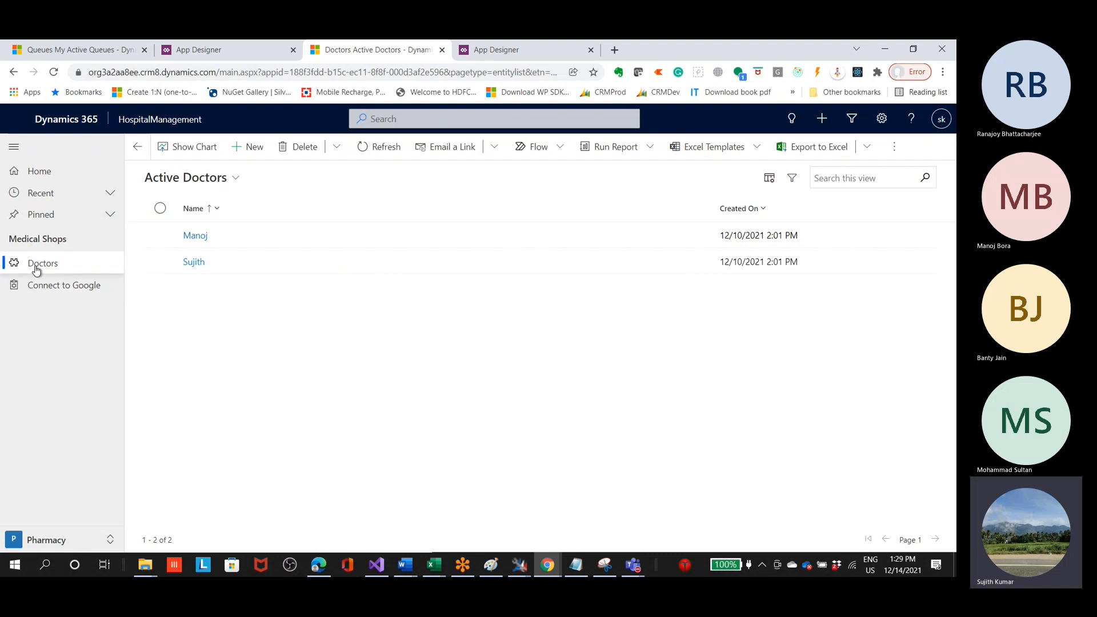
# Step: Test the Connect to Google subarea twice and close the Google pages it opens
pyautogui.click(32, 293)
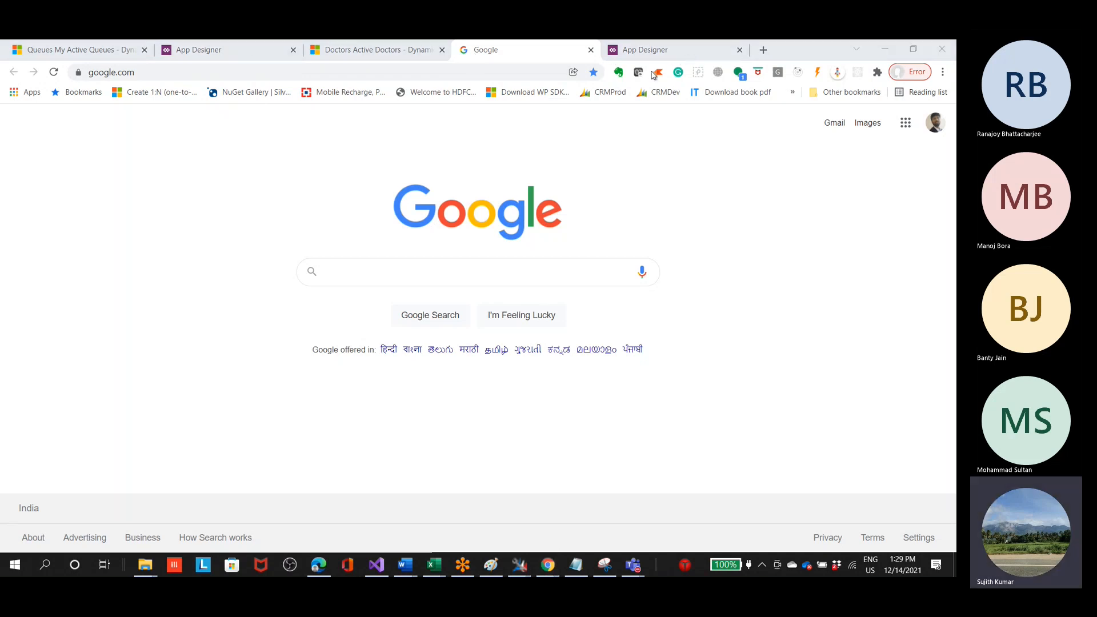
pyautogui.click(401, 57)
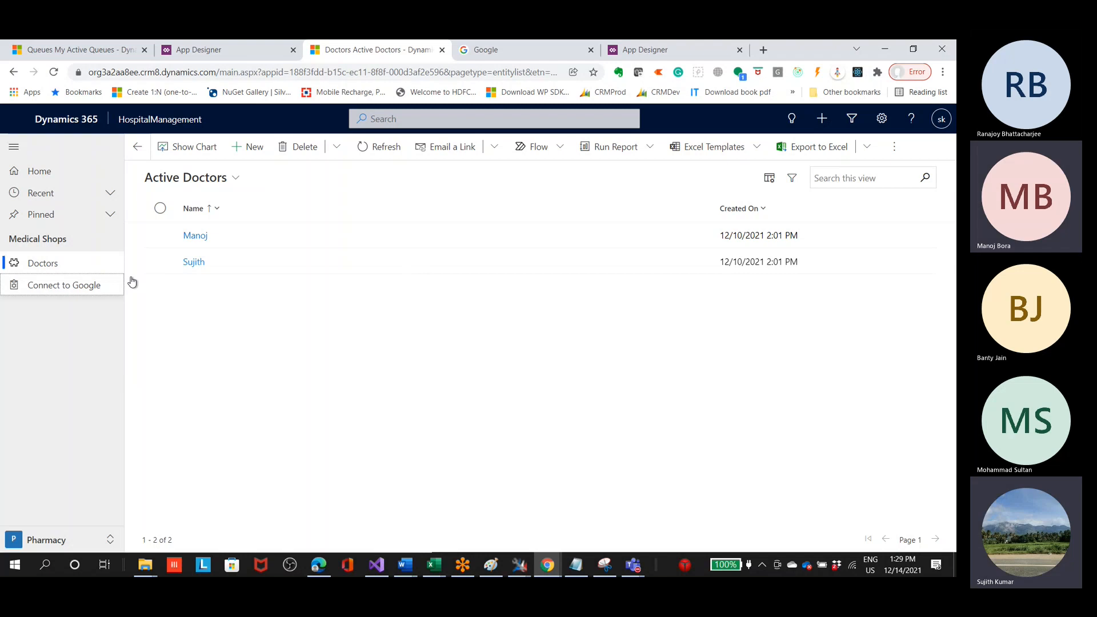
pyautogui.click(31, 287)
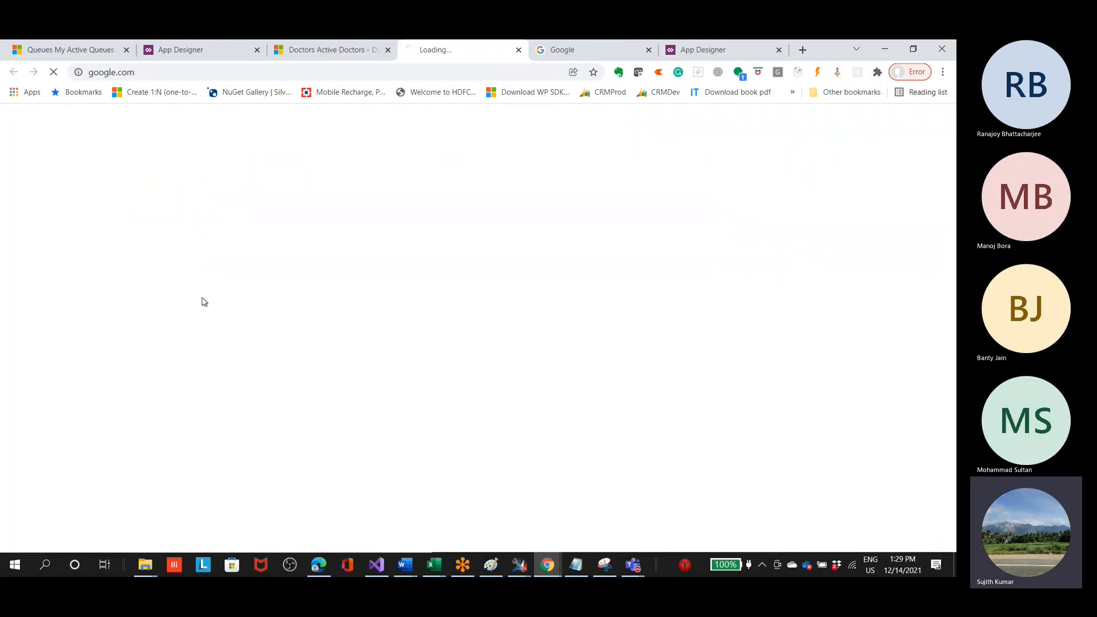
pyautogui.click(518, 51)
pyautogui.click(518, 51)
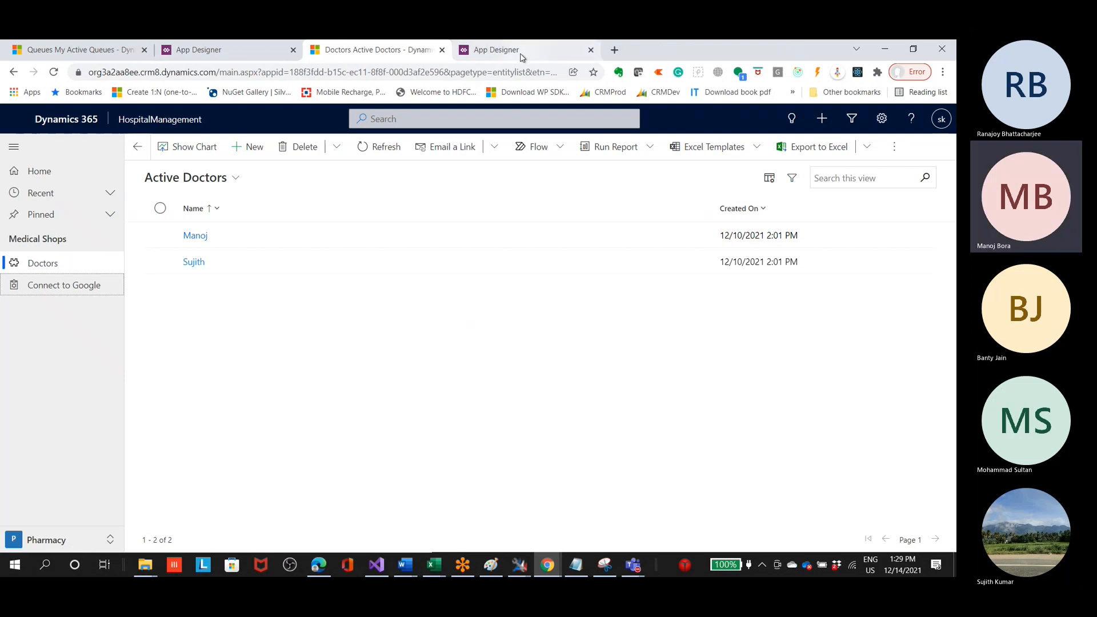
# Step: Compare the HospitalManagement site map, App Designer canvas and published apps list with the running app
pyautogui.click(521, 54)
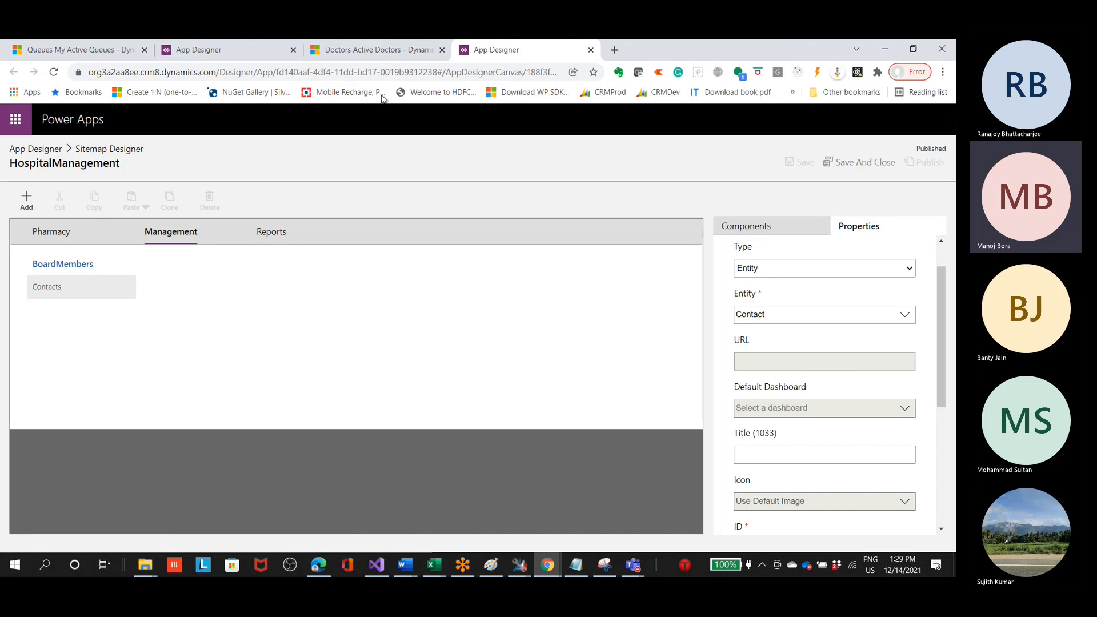
pyautogui.click(383, 57)
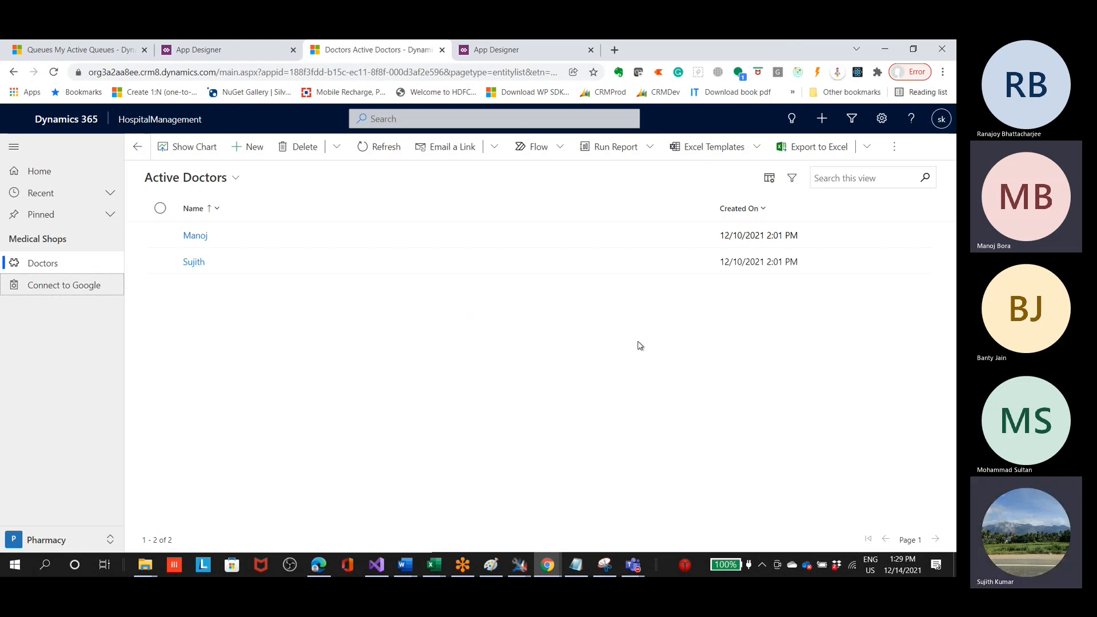
pyautogui.click(223, 49)
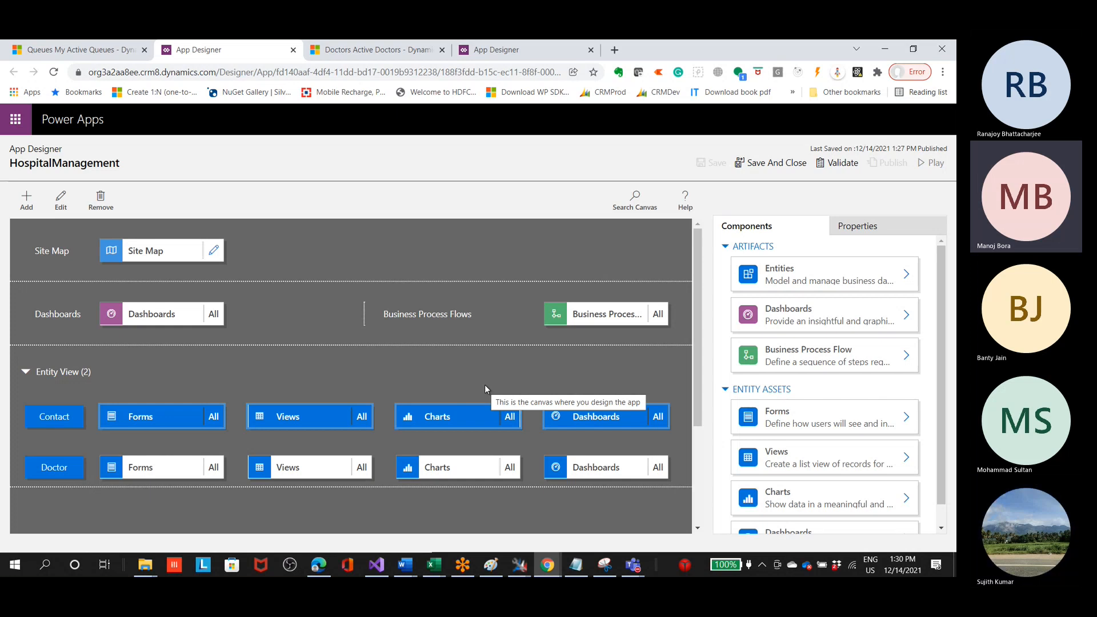
pyautogui.scroll(-2, 553, 400)
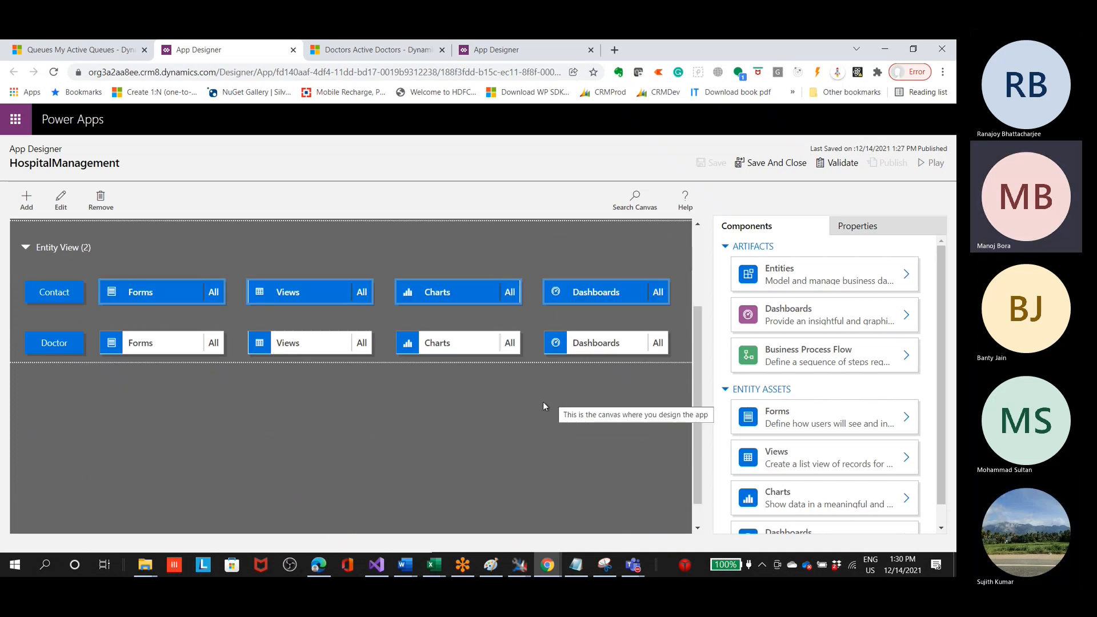
pyautogui.scroll(1, 542, 403)
pyautogui.scroll(1, 543, 407)
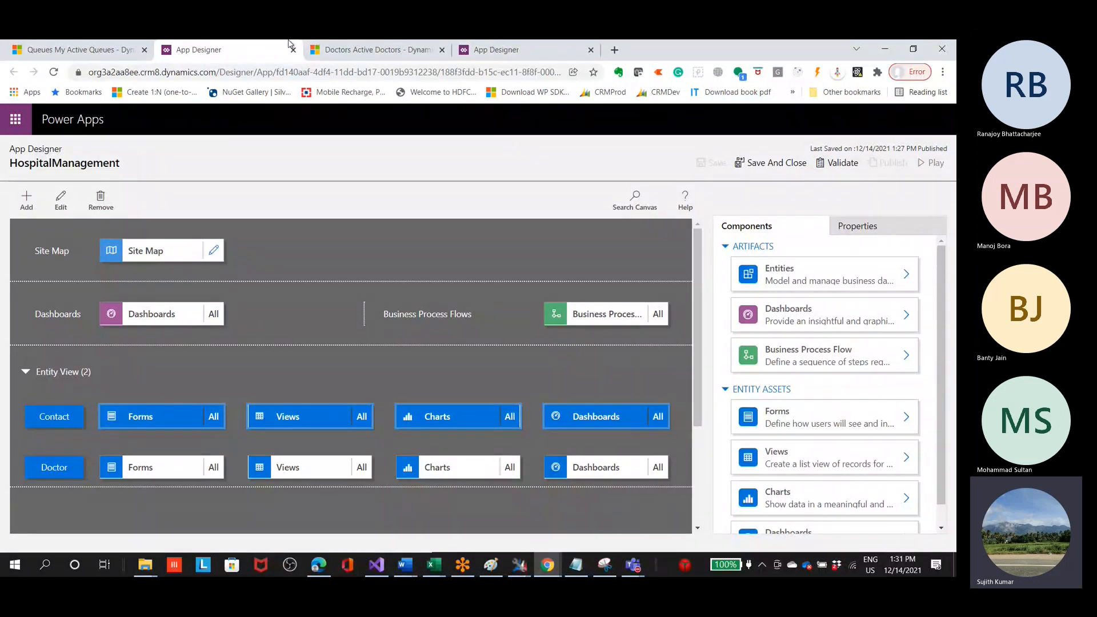
pyautogui.click(91, 49)
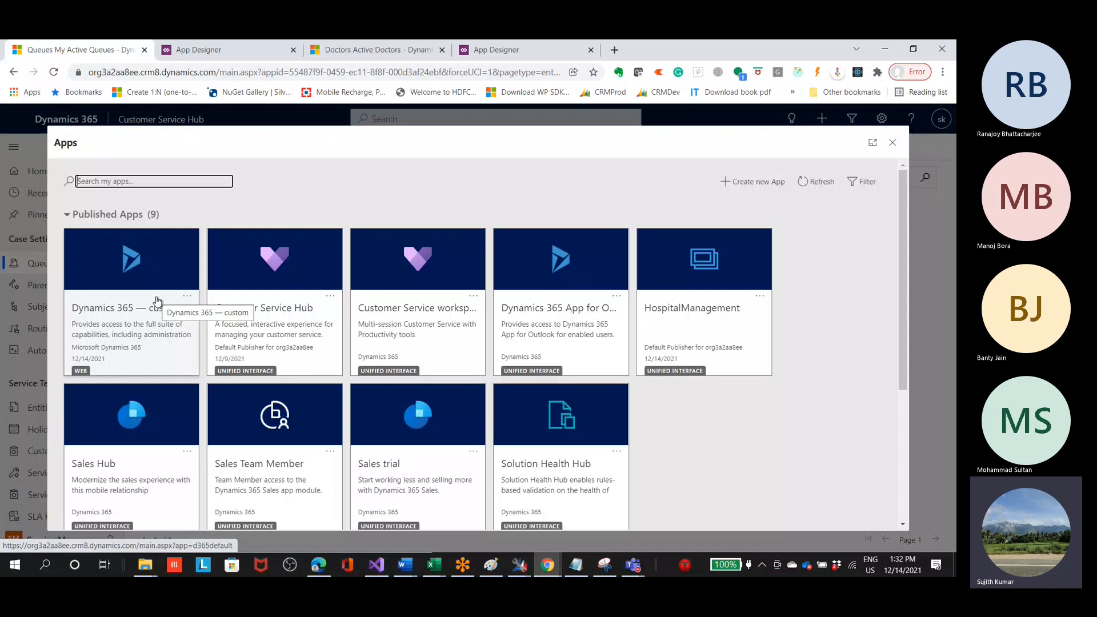
pyautogui.click(365, 52)
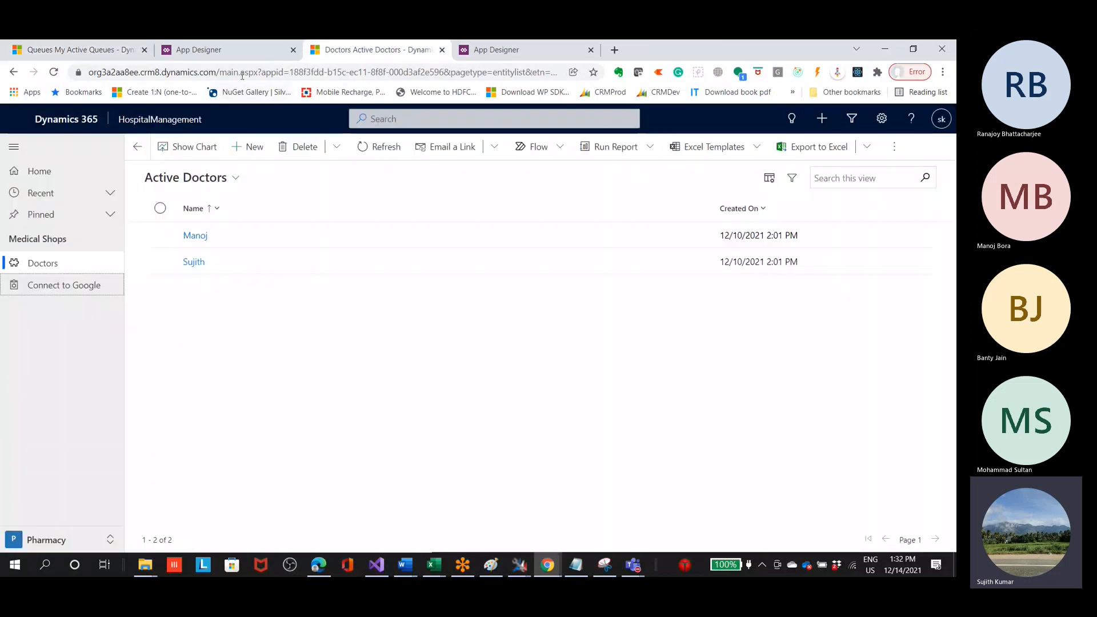
pyautogui.click(255, 57)
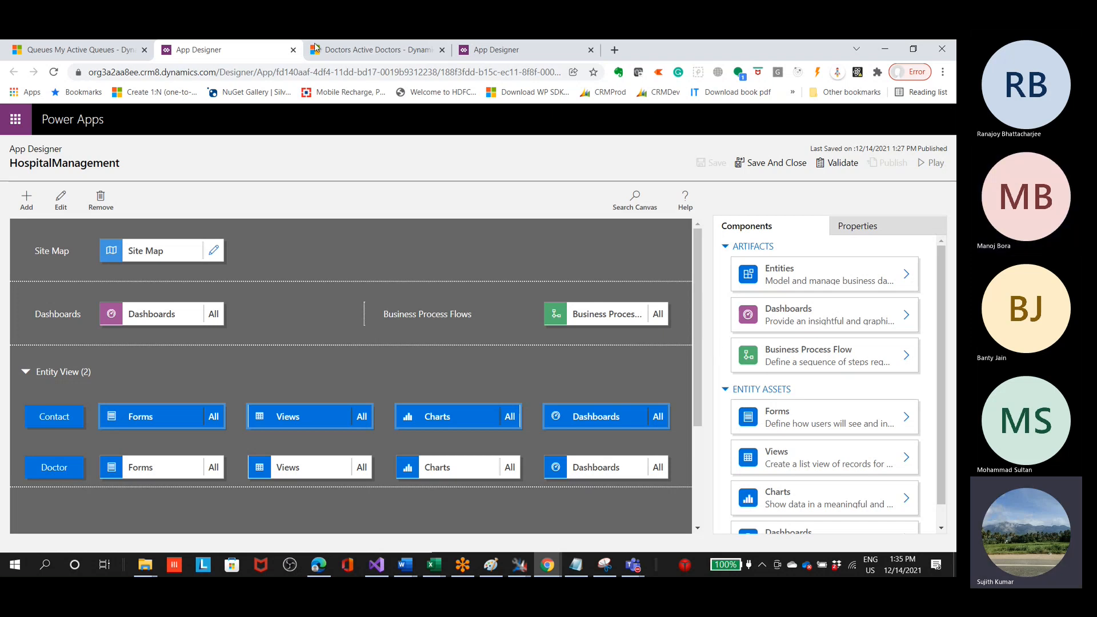
# Step: Close the apps list in Customer Service Hub, switch its area to Service and view the other available areas
pyautogui.click(82, 57)
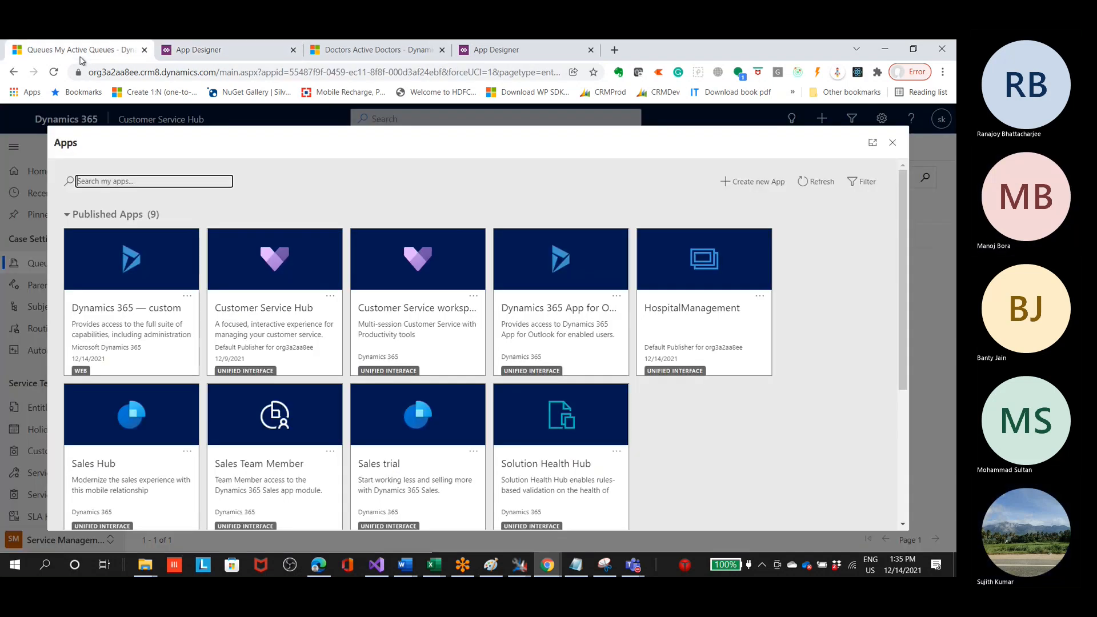
pyautogui.click(893, 143)
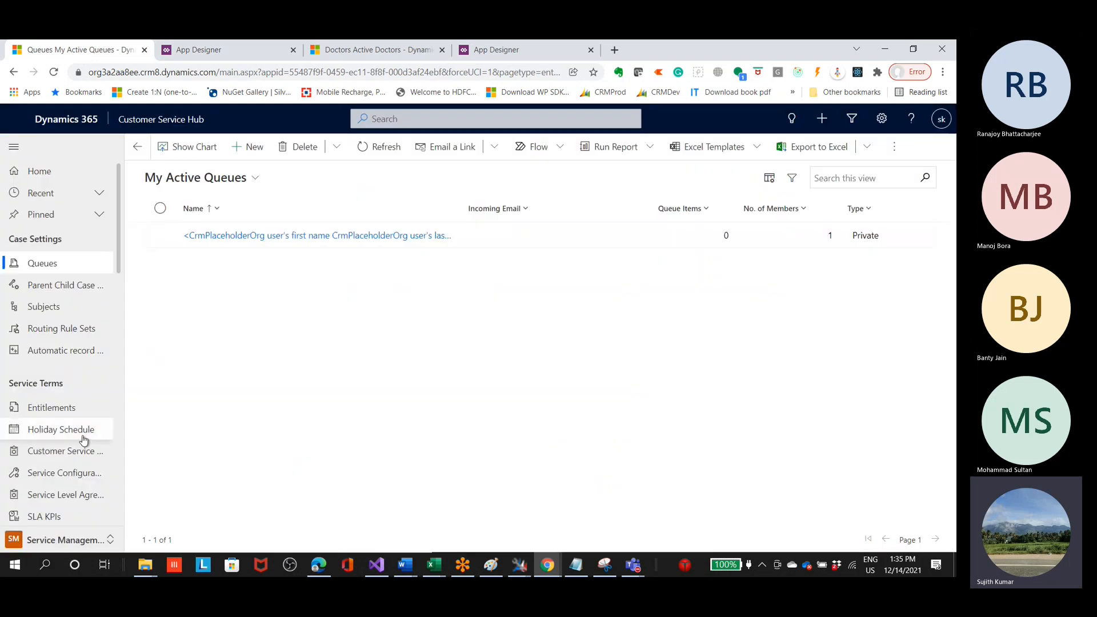
pyautogui.scroll(-10, 57, 451)
pyautogui.click(63, 540)
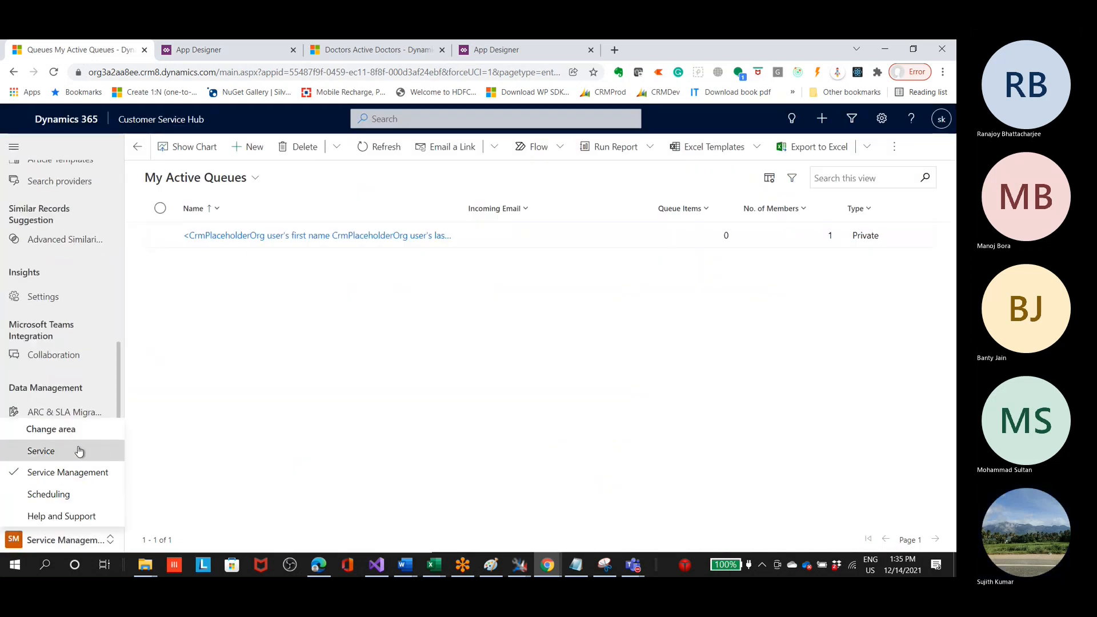
pyautogui.click(43, 451)
pyautogui.click(64, 540)
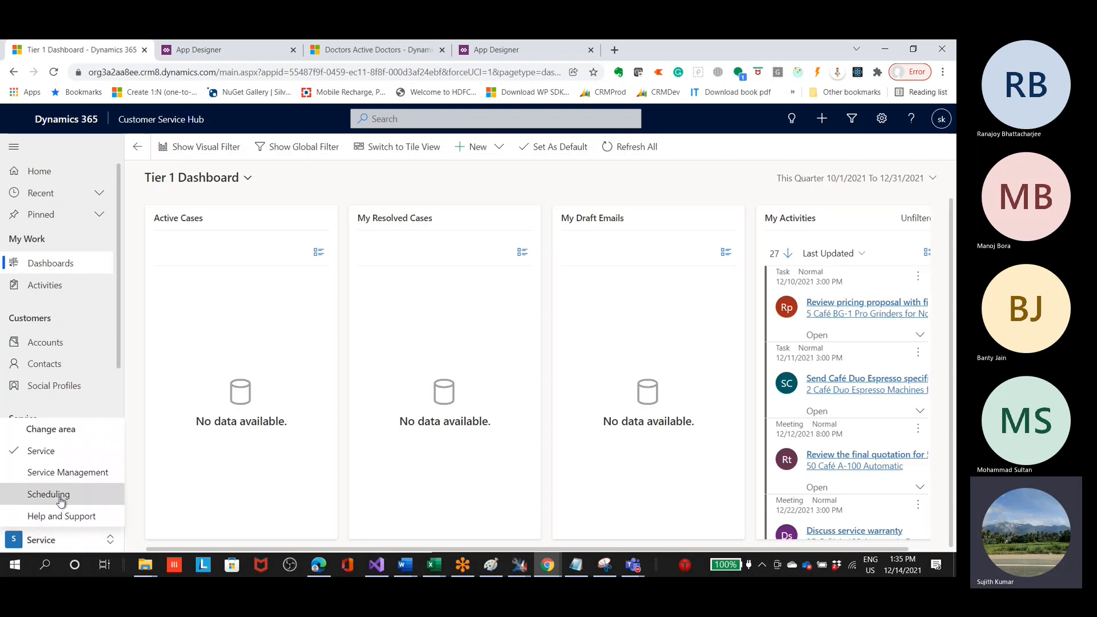
# Step: Switch to the Dynamics 365 — custom app and open the A. Datum Corporation account to review its summary
pyautogui.click(160, 119)
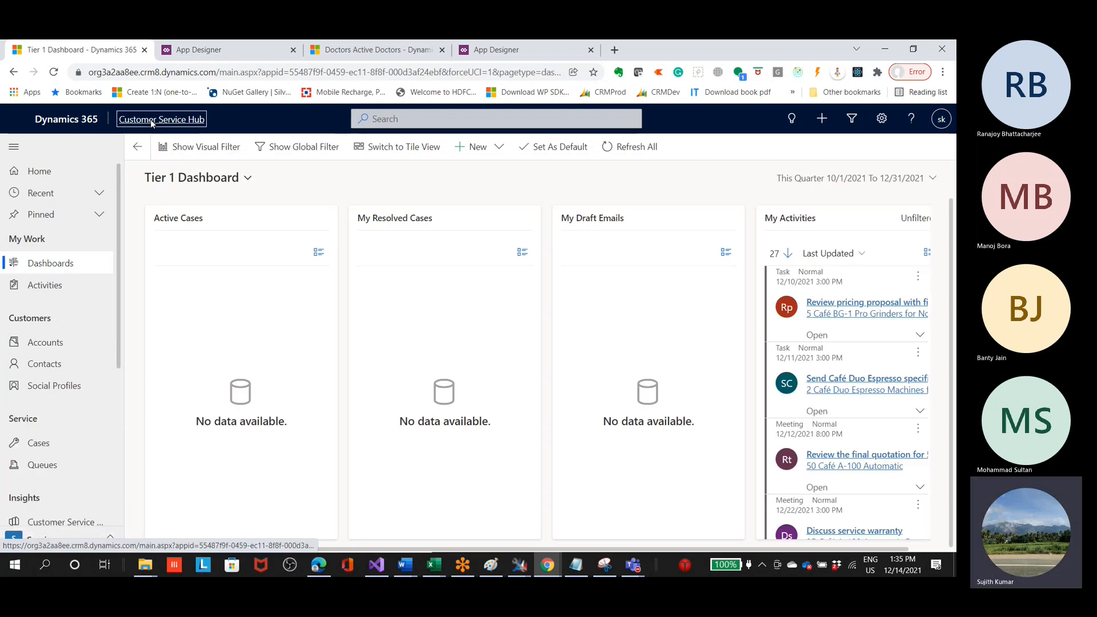
pyautogui.click(144, 260)
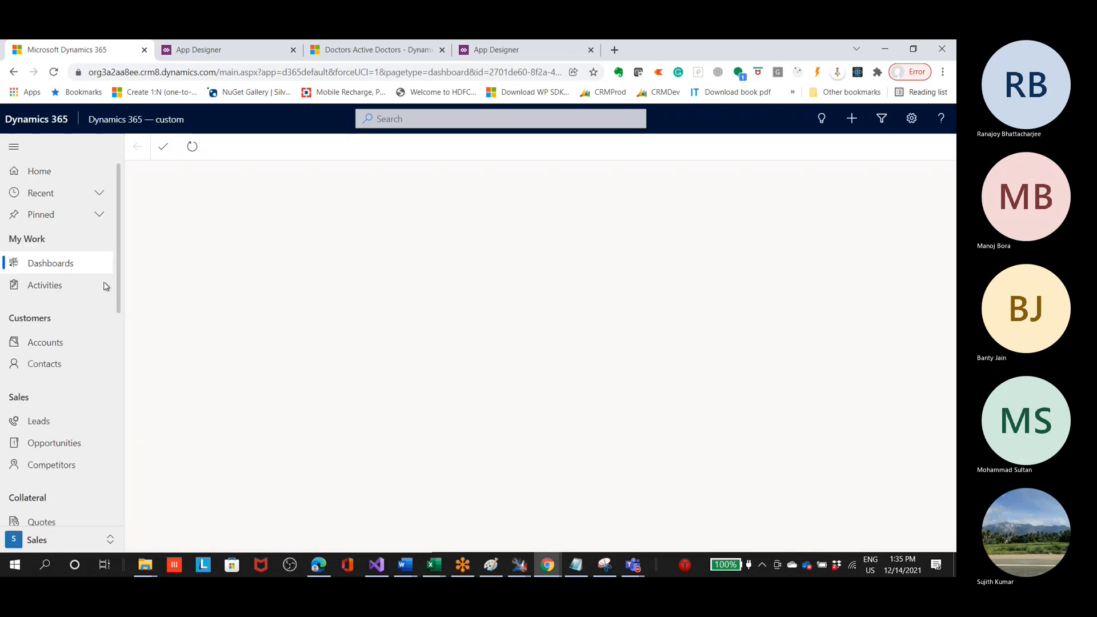
pyautogui.click(35, 342)
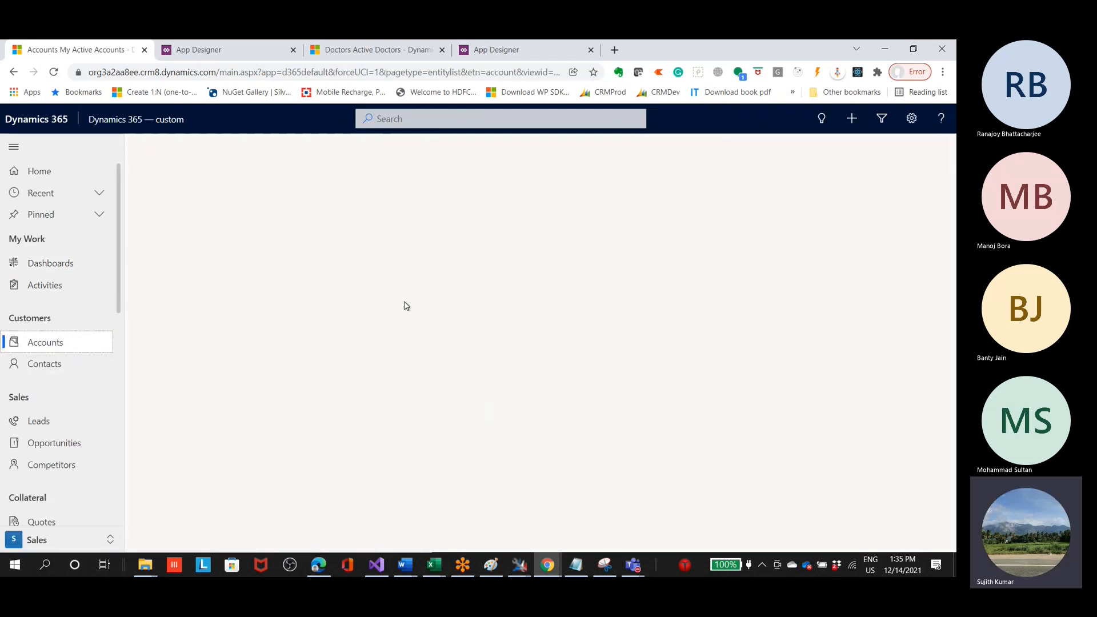
pyautogui.click(284, 255)
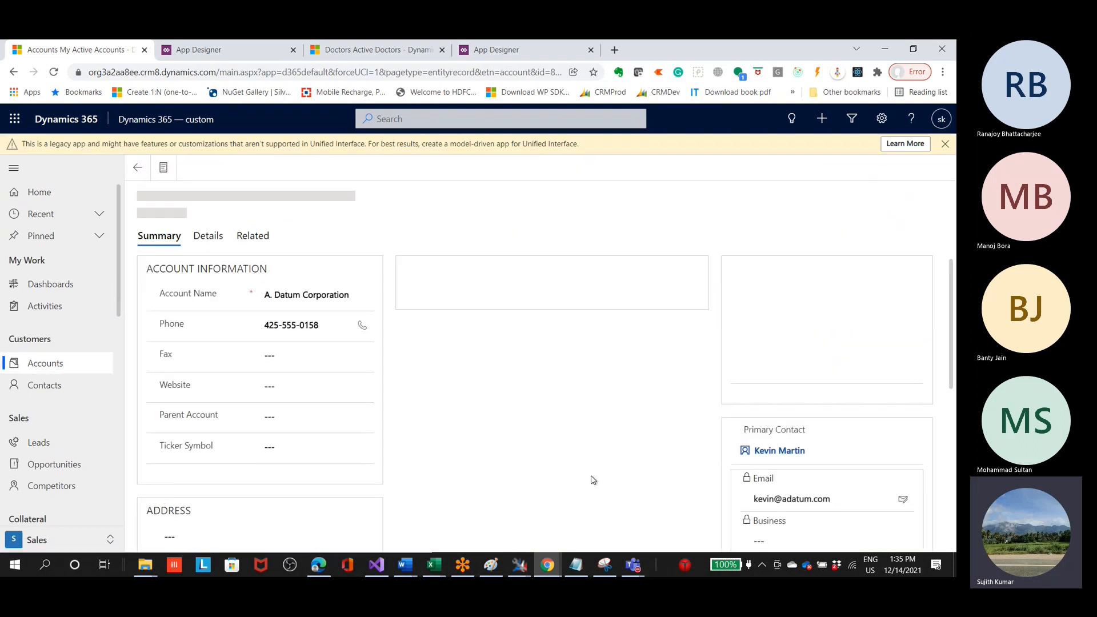
pyautogui.scroll(-5, 511, 446)
pyautogui.scroll(-3, 512, 446)
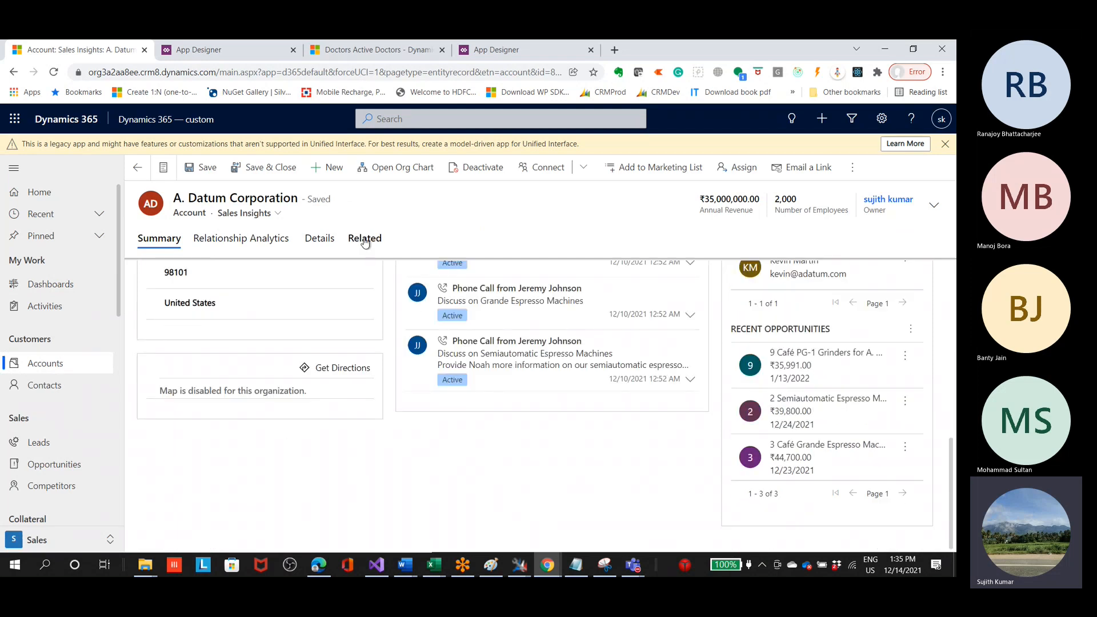
# Step: Show the related Connections of the A. Datum Corporation account and start a new connection
pyautogui.click(365, 240)
pyautogui.click(438, 337)
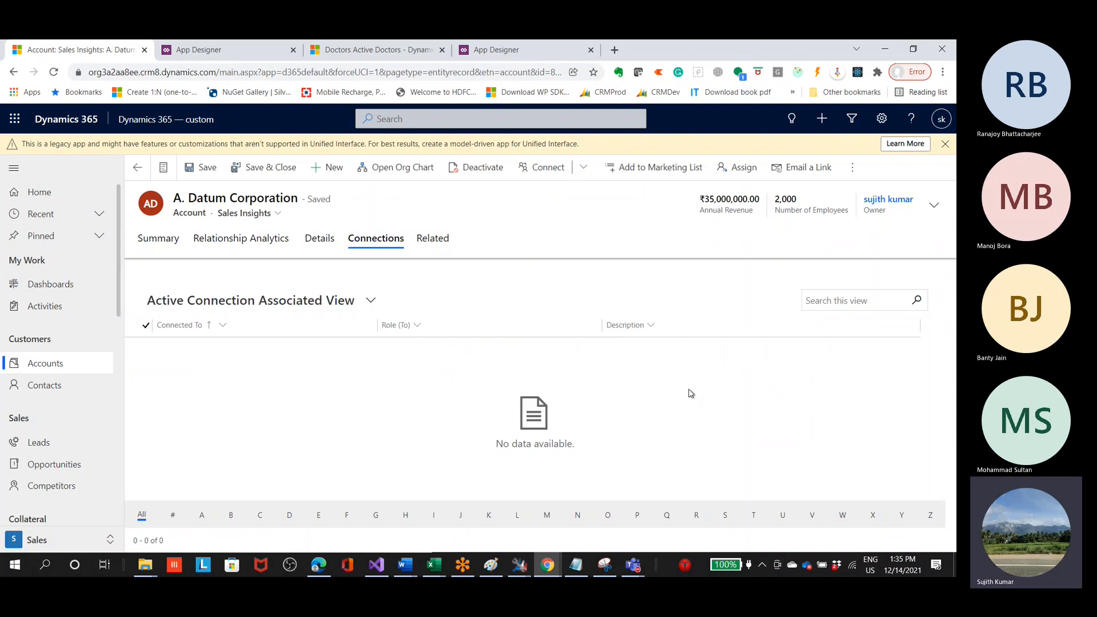
pyautogui.click(264, 282)
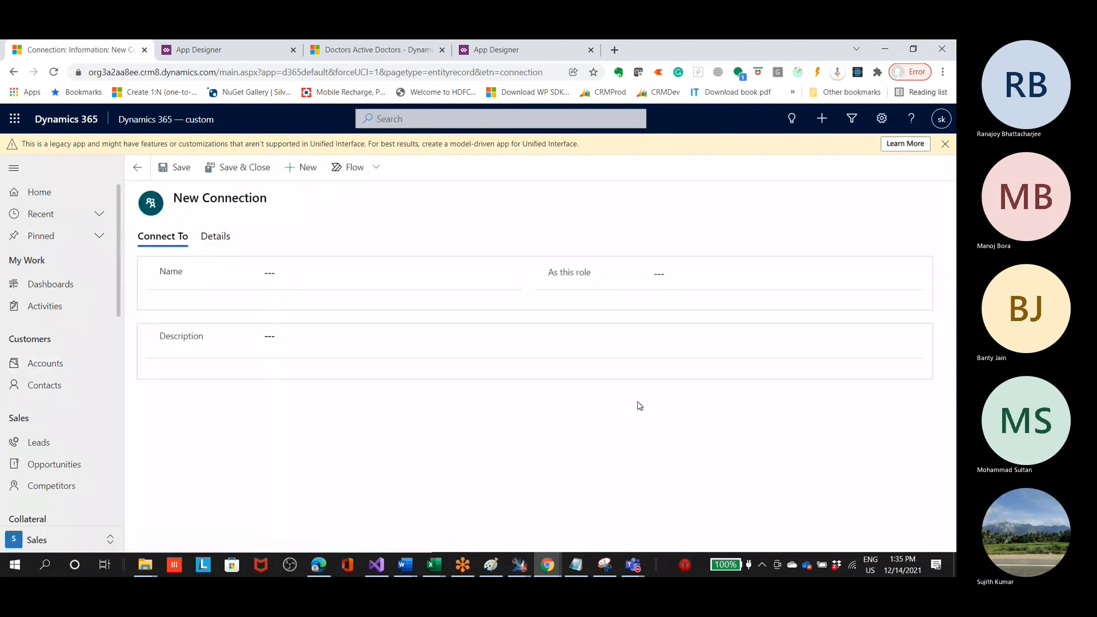
pyautogui.click(320, 280)
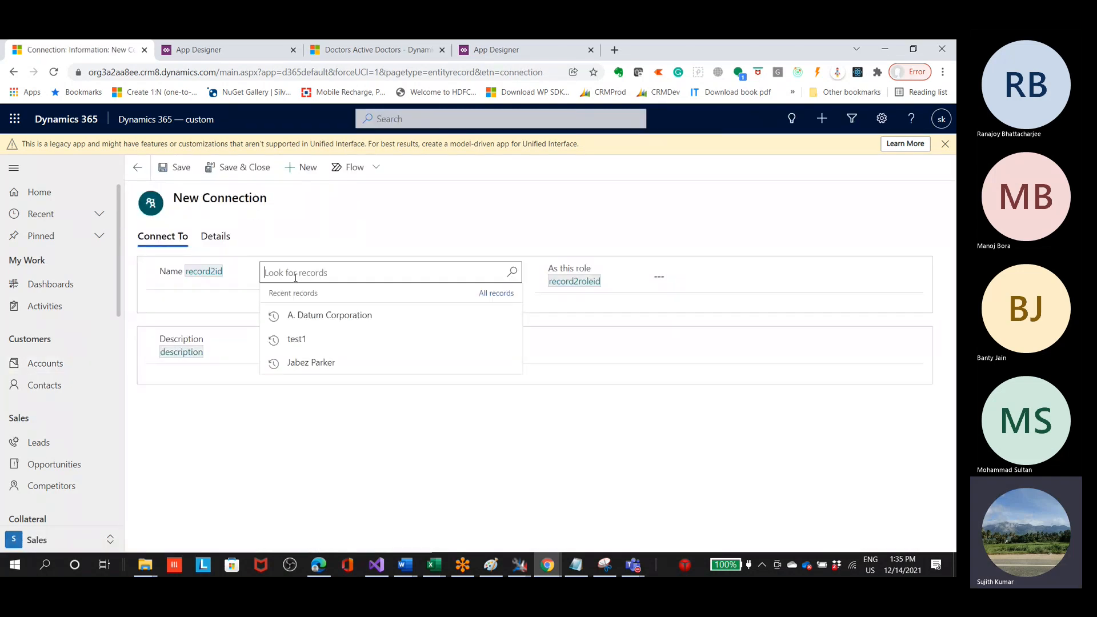
pyautogui.click(354, 342)
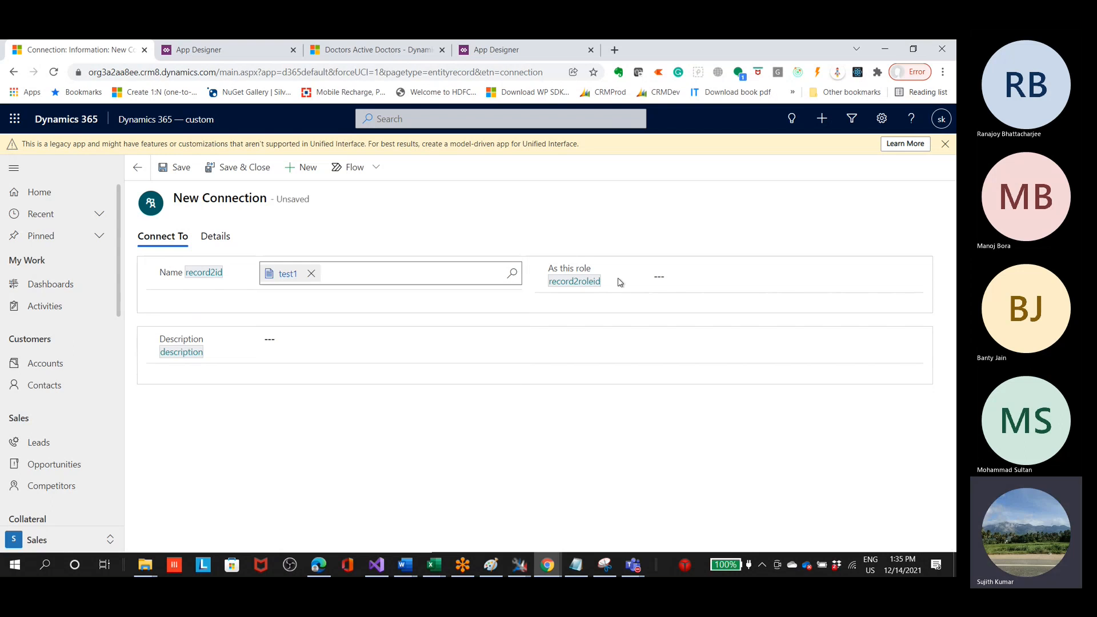
pyautogui.click(670, 282)
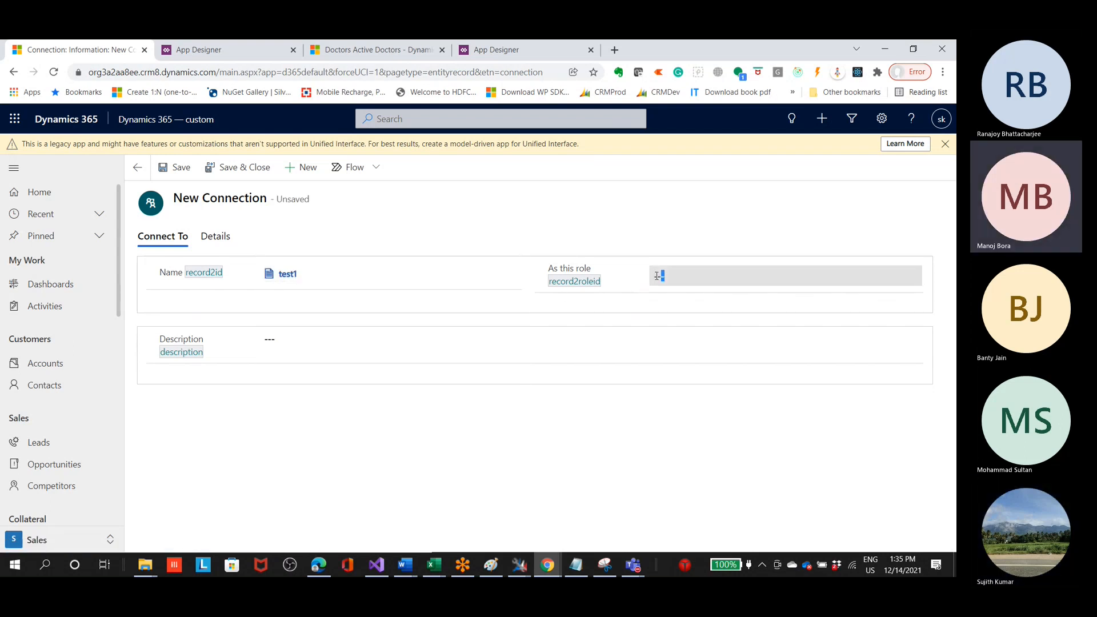
pyautogui.click(311, 274)
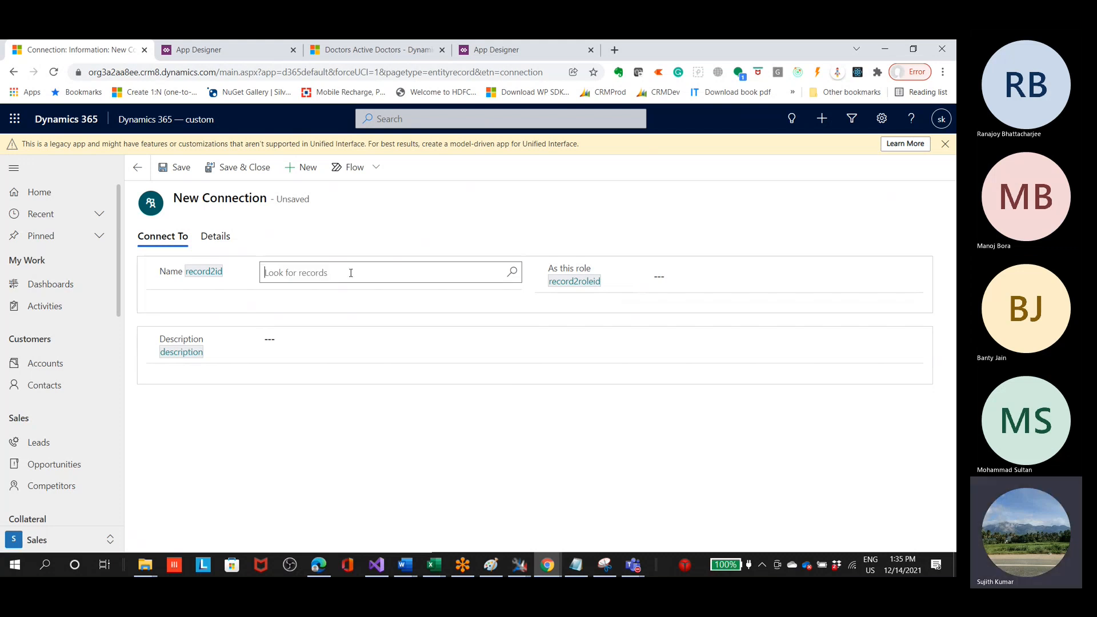
# Step: Use the advanced lookup to choose the first listed contact from the Contacts table as the new connection's record
pyautogui.click(510, 278)
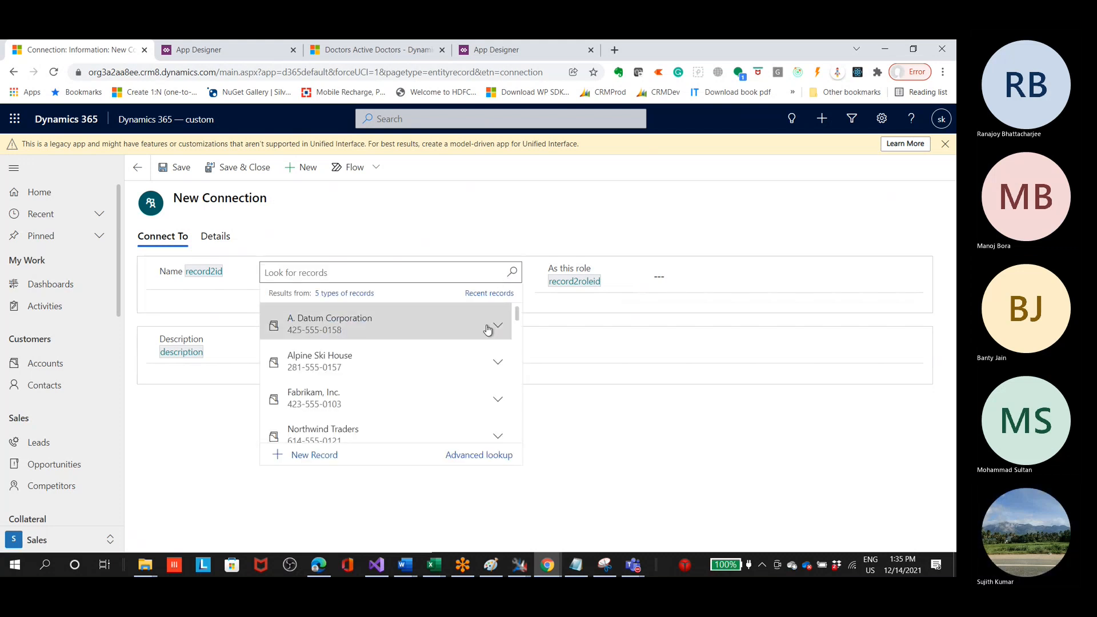
pyautogui.scroll(-2, 414, 416)
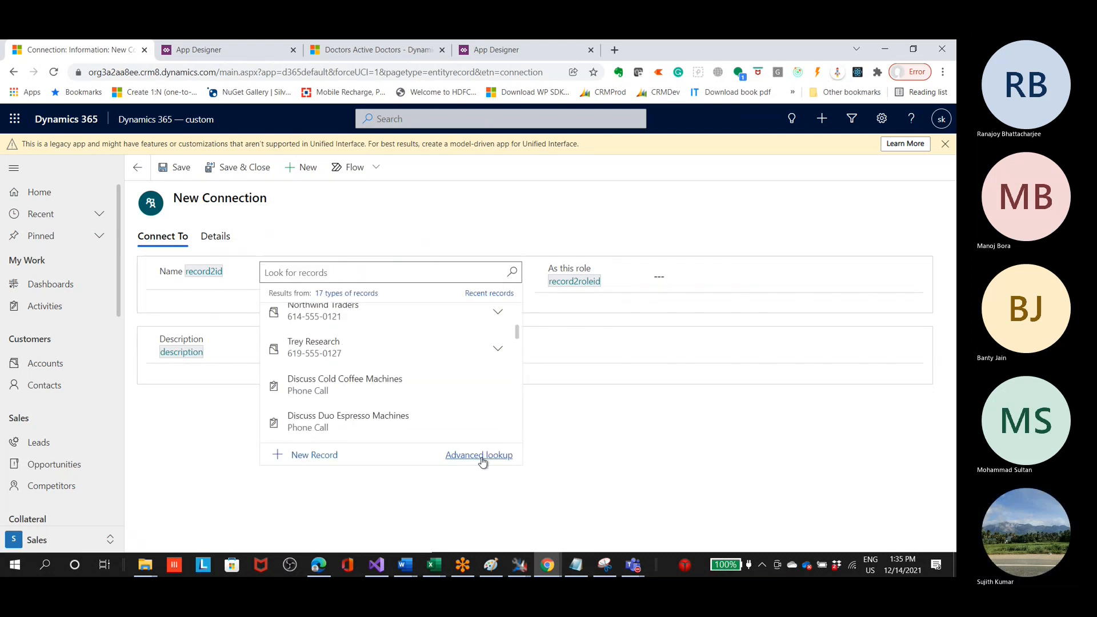
pyautogui.click(483, 456)
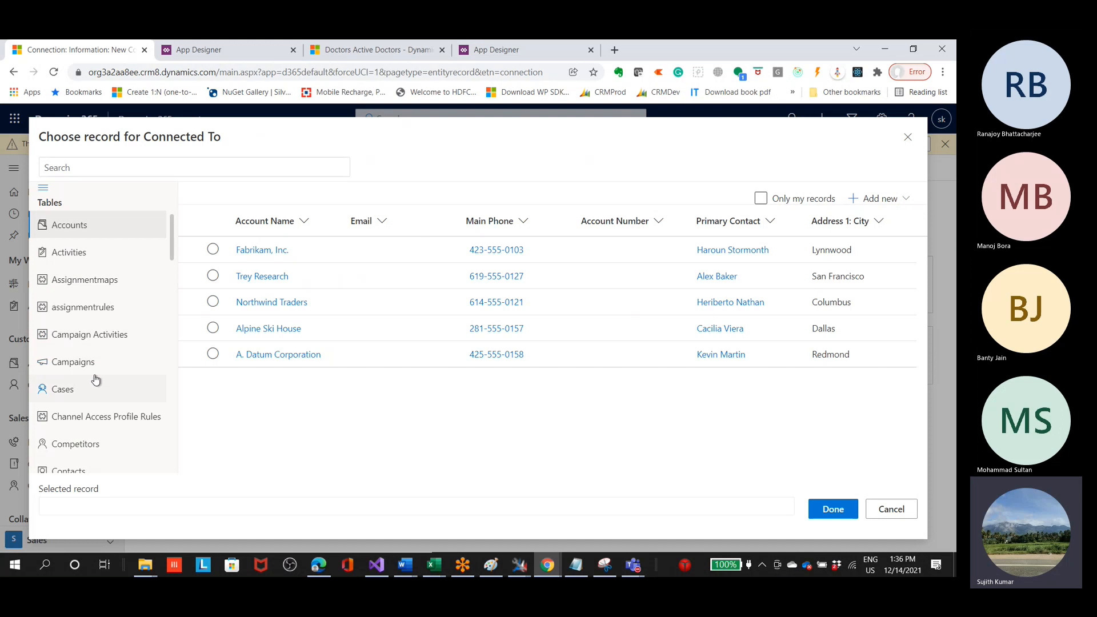
pyautogui.scroll(-2, 95, 380)
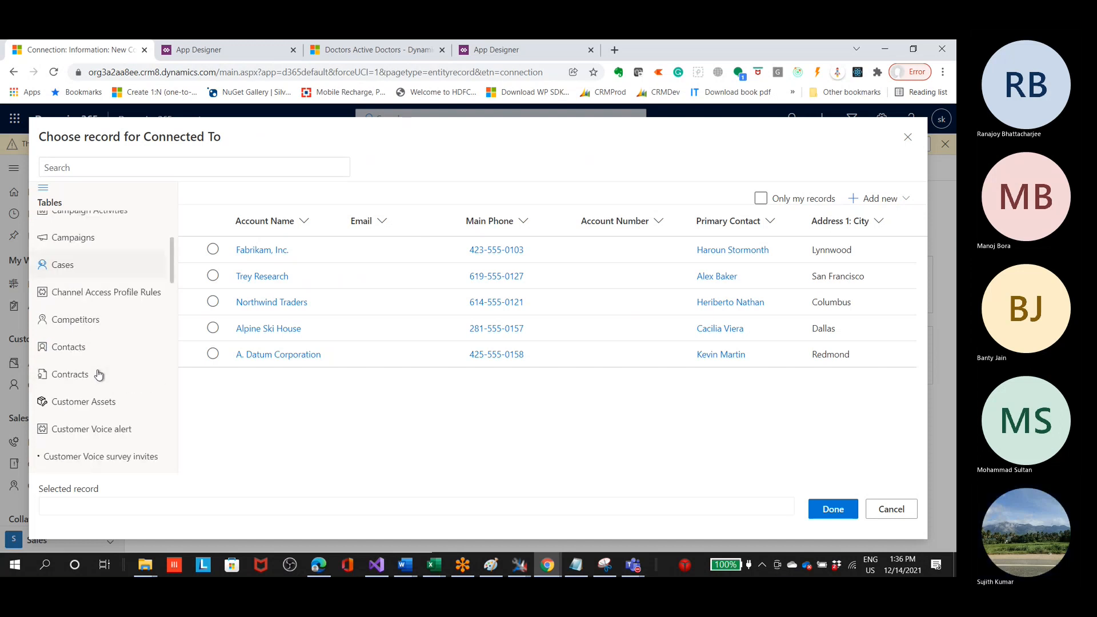
pyautogui.click(132, 344)
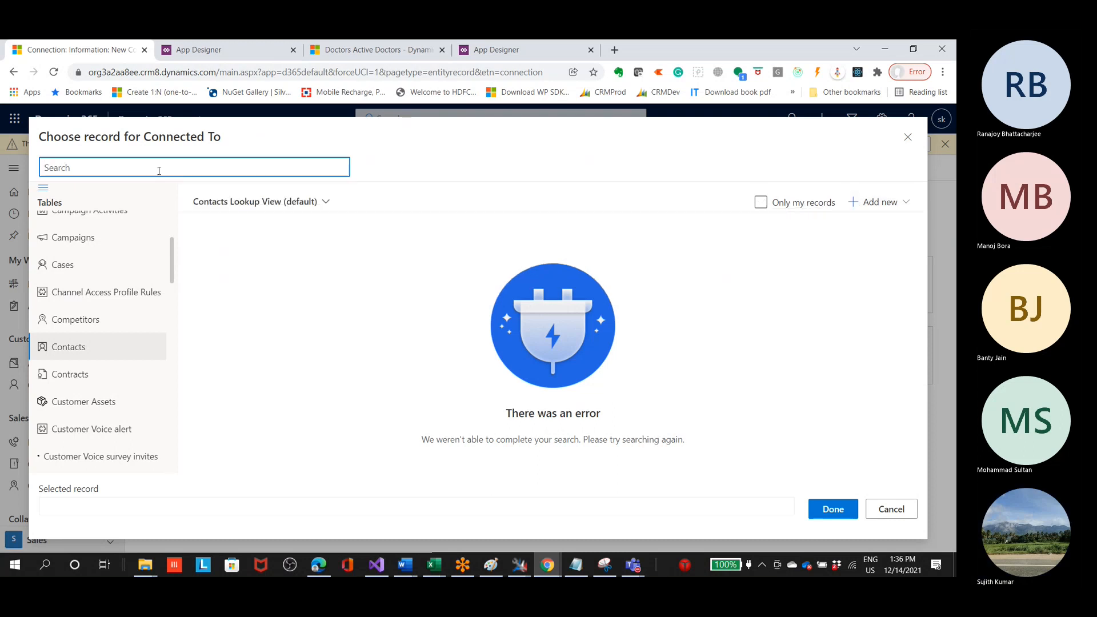
pyautogui.click(73, 349)
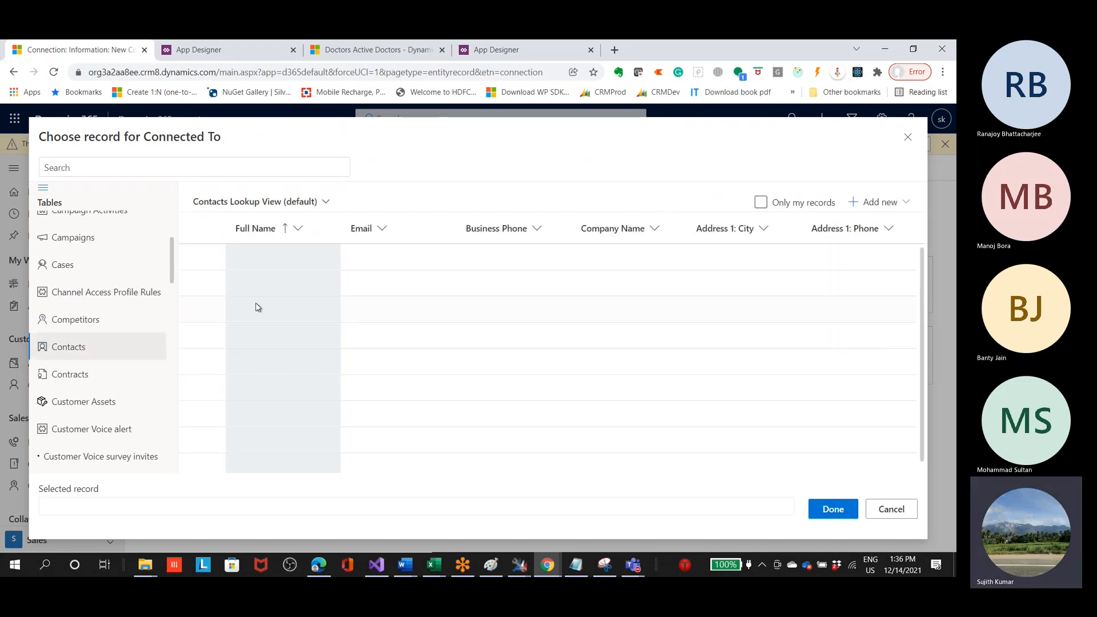
pyautogui.click(212, 256)
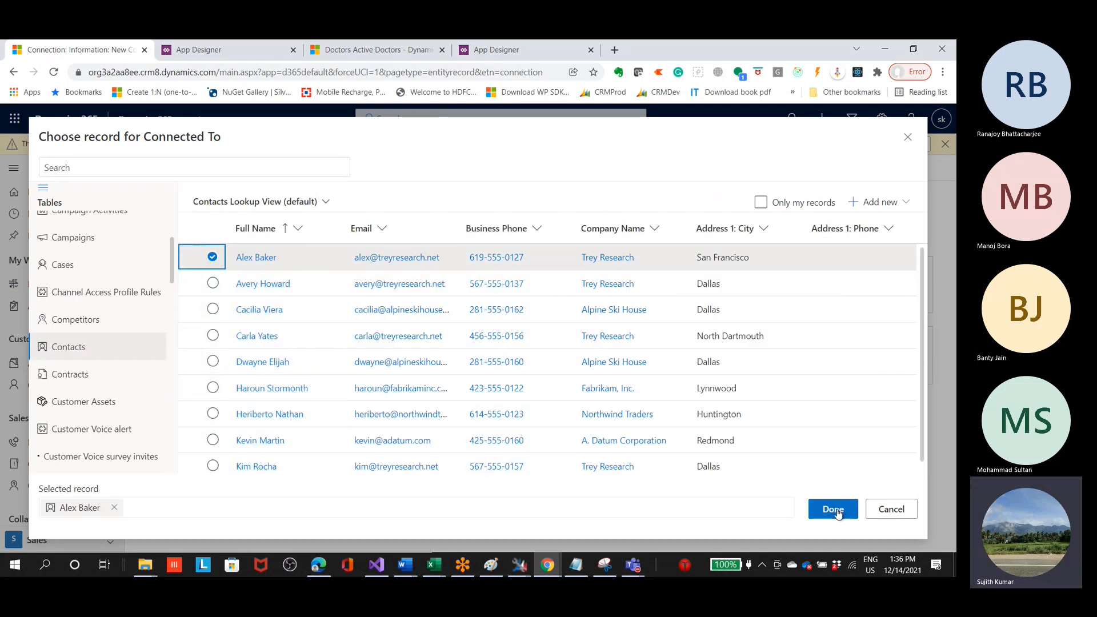
pyautogui.click(831, 509)
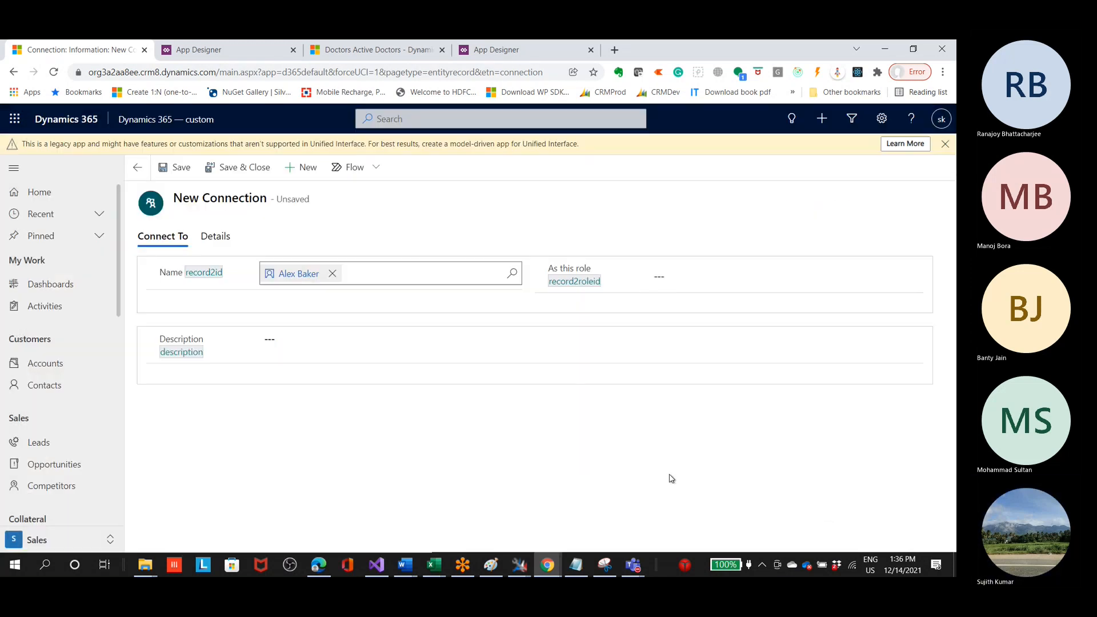
# Step: Save the new connection to the contact without assigning a role or description
pyautogui.click(308, 347)
pyautogui.click(671, 284)
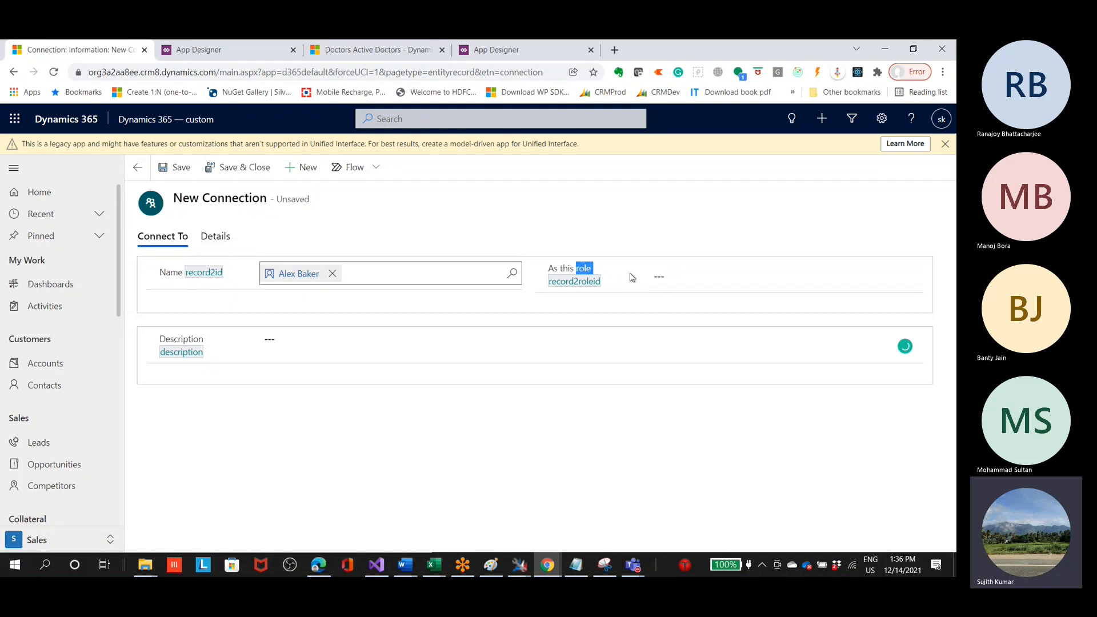
pyautogui.click(165, 171)
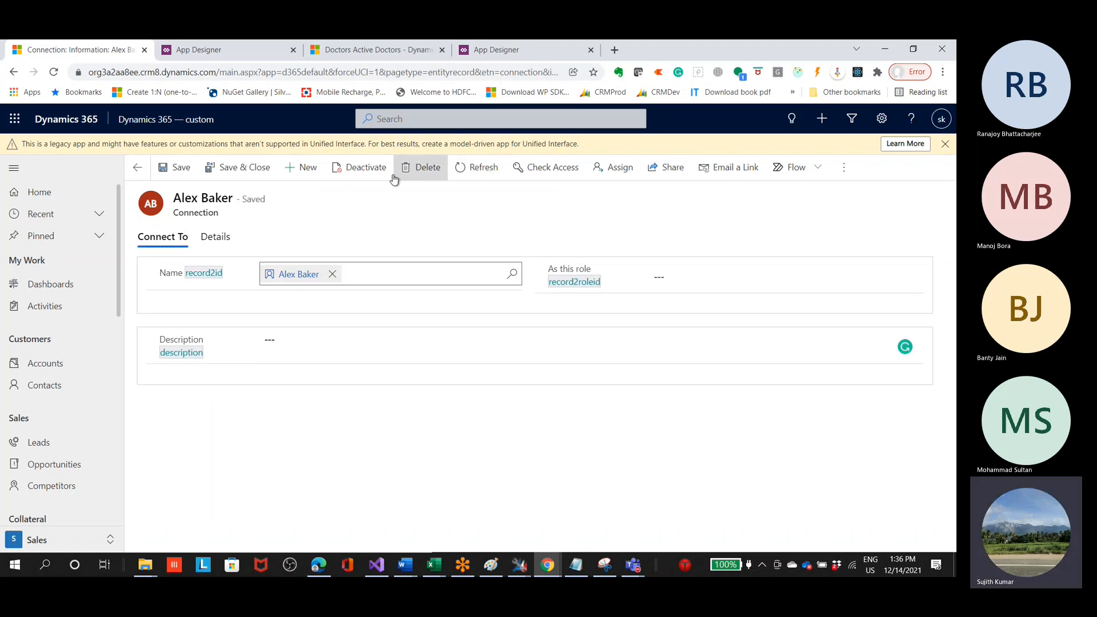
# Step: Save and close the connection after reviewing its As this role field, and show the Role (To) column options in the account's connections list
pyautogui.moveTo(905, 292); pyautogui.dragTo(617, 277)
pyautogui.click(567, 274)
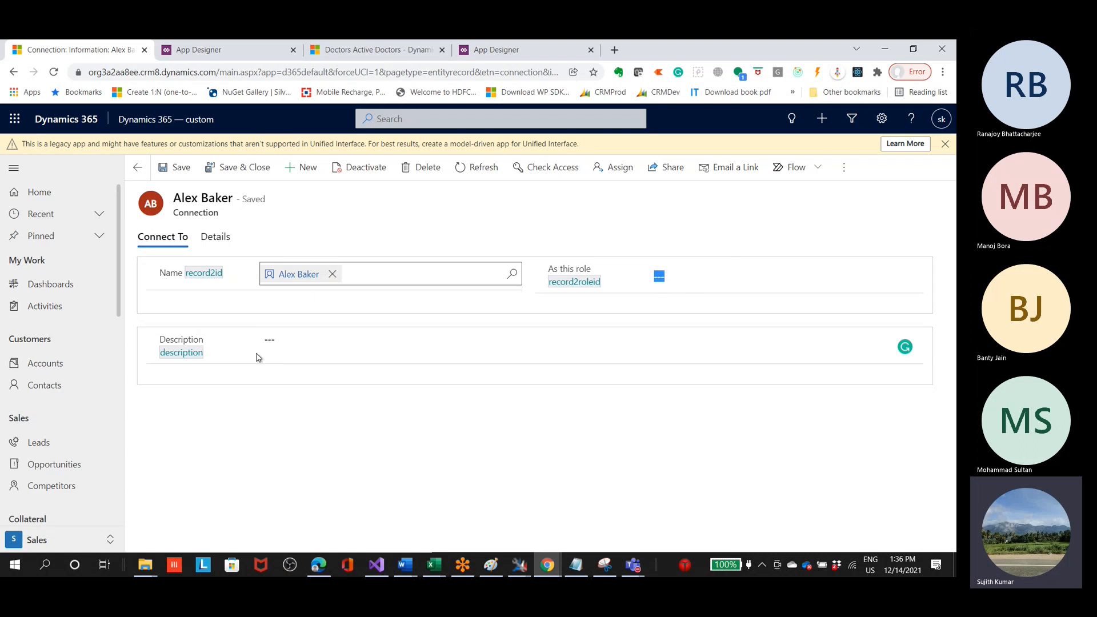
pyautogui.click(574, 282)
pyautogui.moveTo(547, 277); pyautogui.dragTo(614, 276)
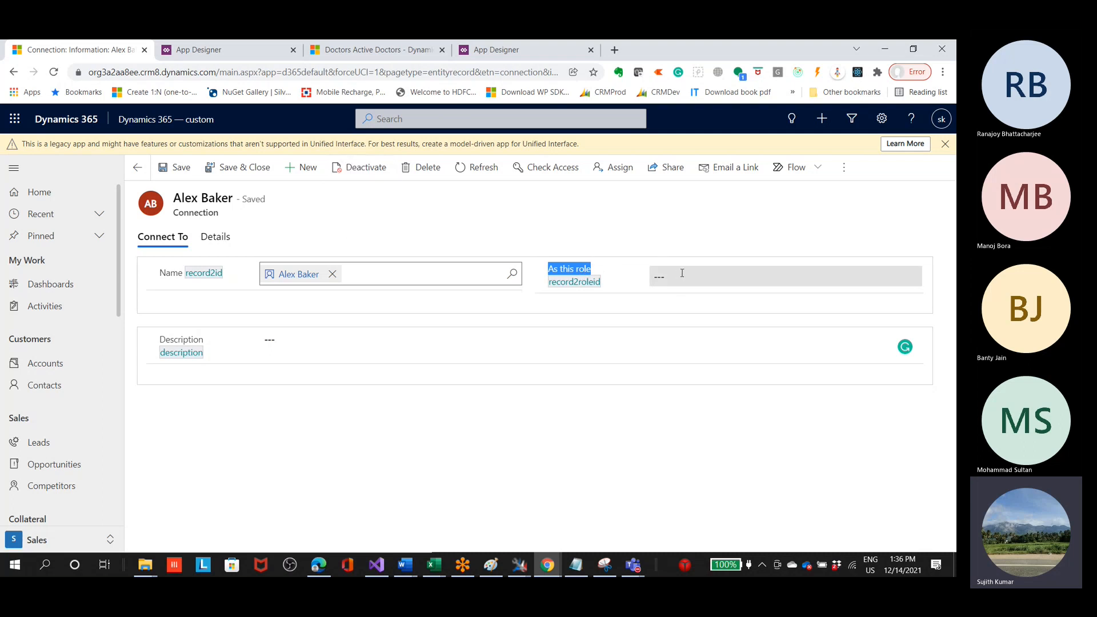
pyautogui.click(240, 166)
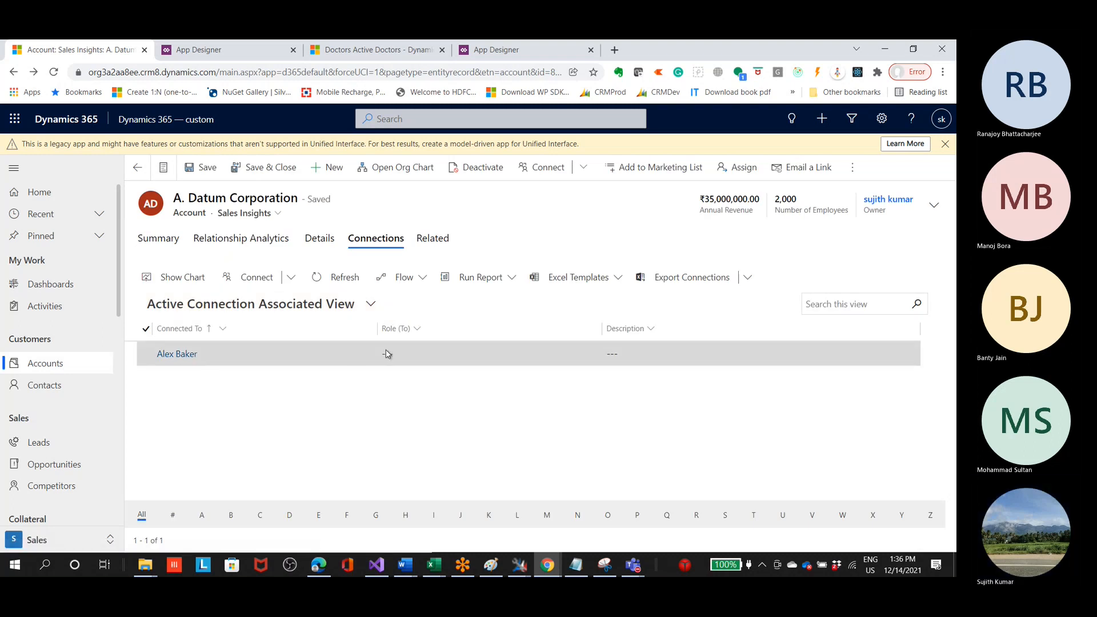
pyautogui.click(423, 329)
pyautogui.click(424, 329)
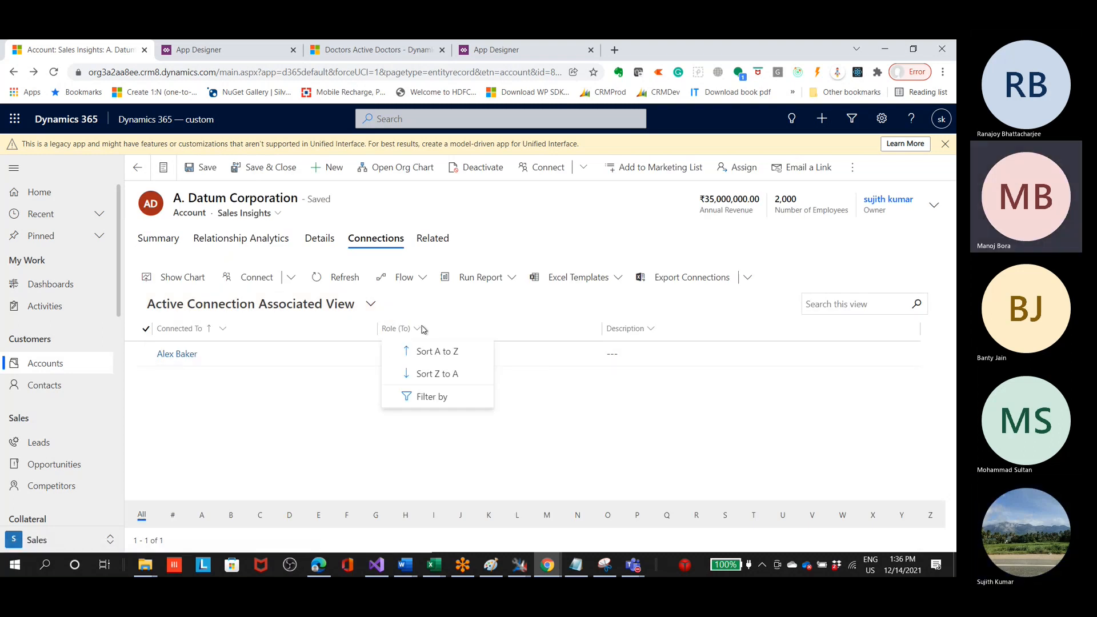
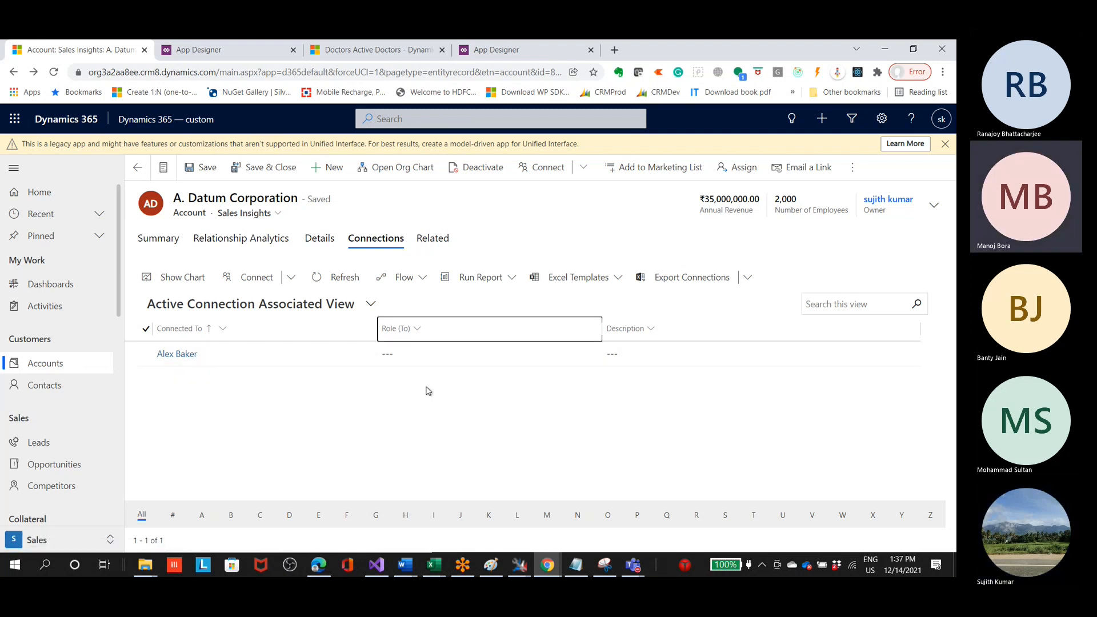
# Step: Review the account's Summary, compare the My Active Contacts and My Active Accounts lists, and reopen the A. Datum Corporation account
pyautogui.click(158, 238)
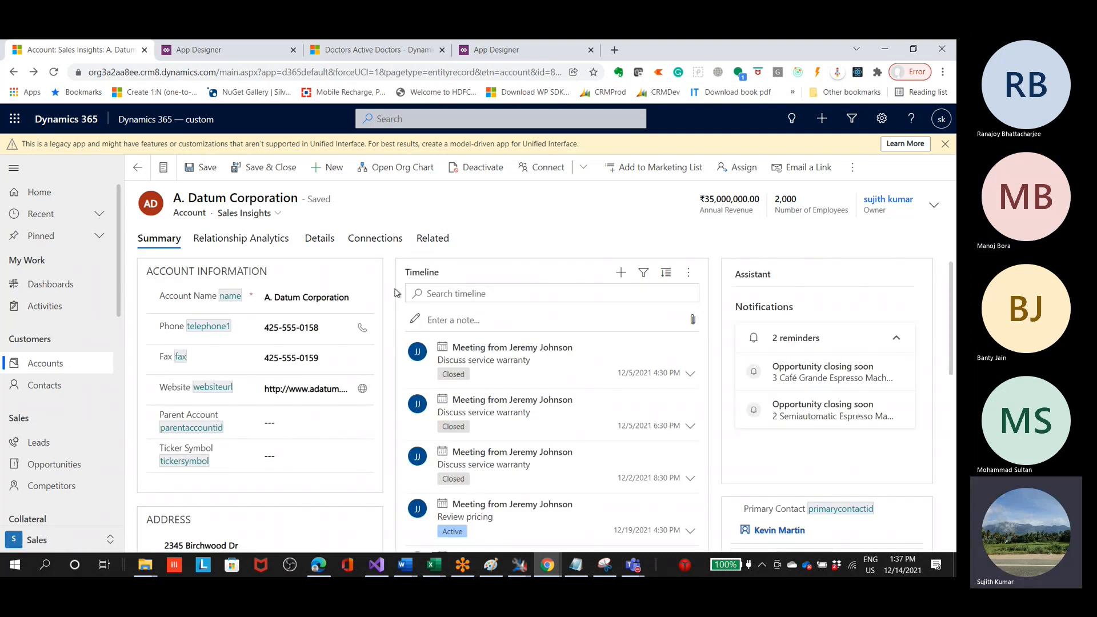
pyautogui.click(54, 386)
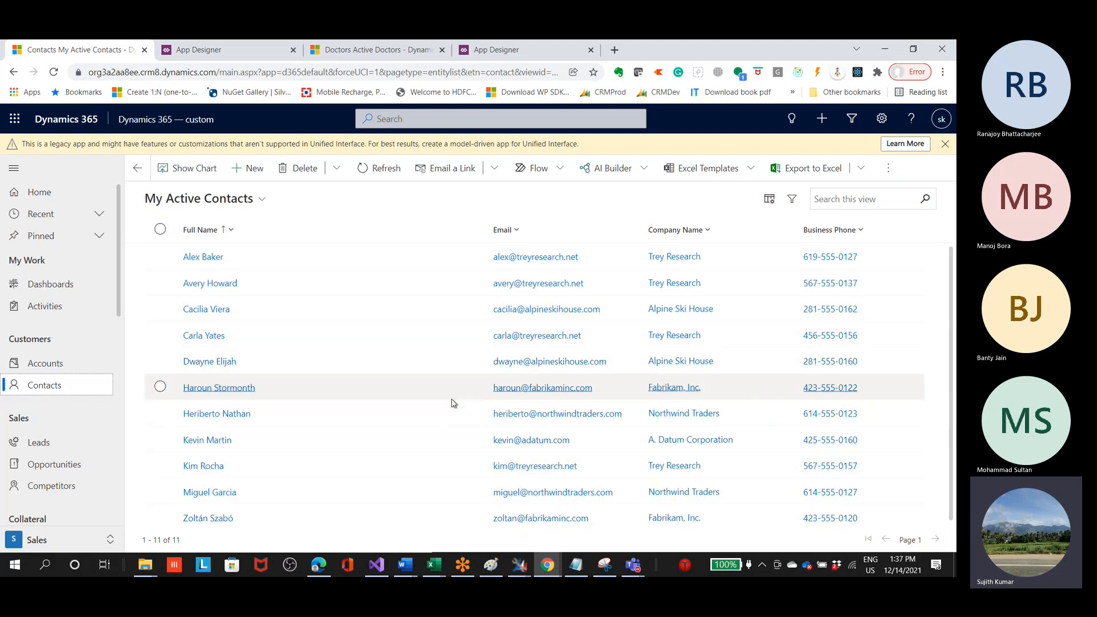
pyautogui.click(39, 364)
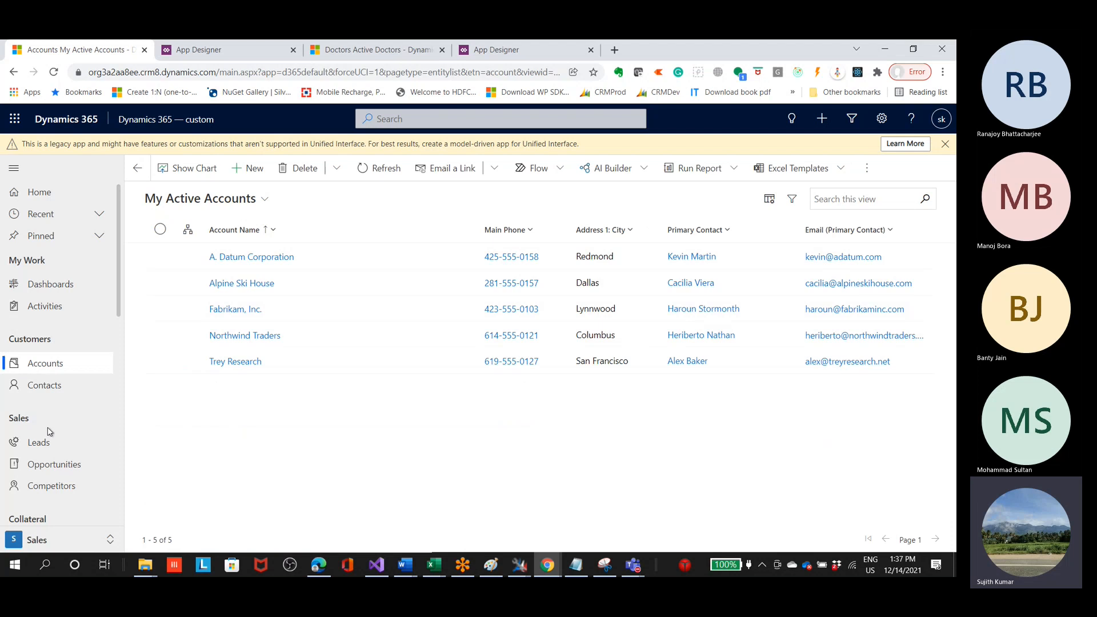
pyautogui.click(57, 384)
pyautogui.click(586, 455)
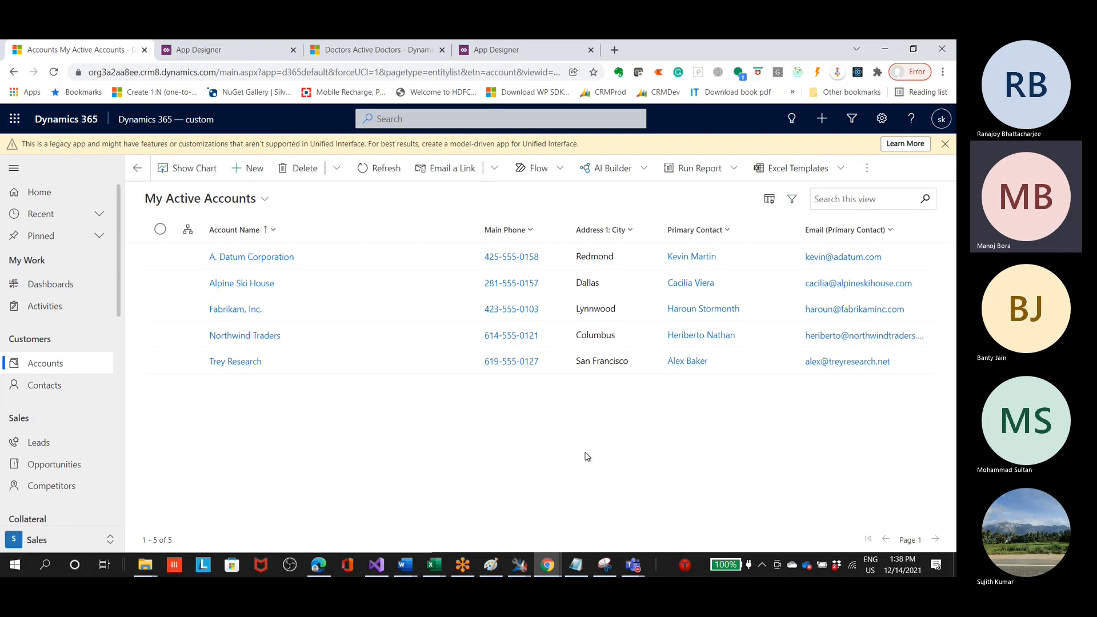
pyautogui.click(23, 385)
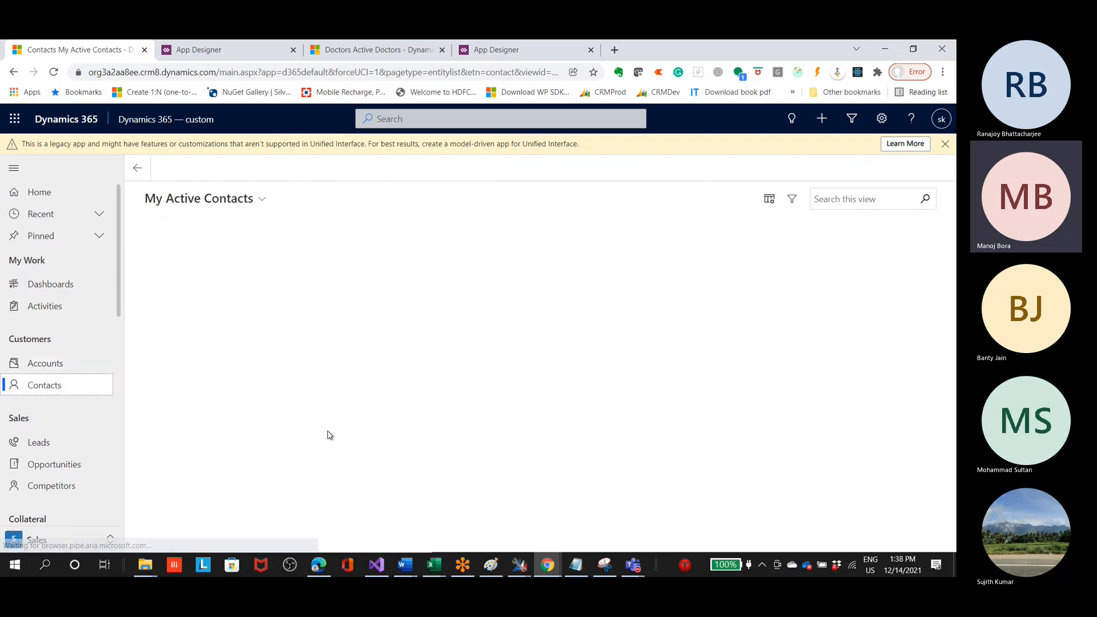
pyautogui.click(43, 366)
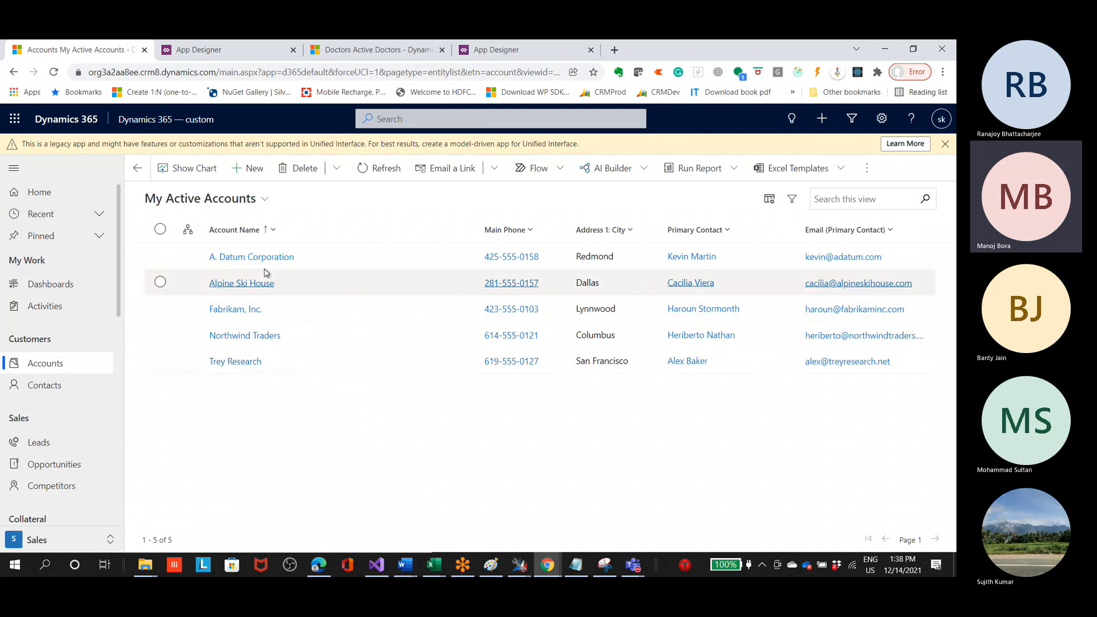
pyautogui.click(269, 257)
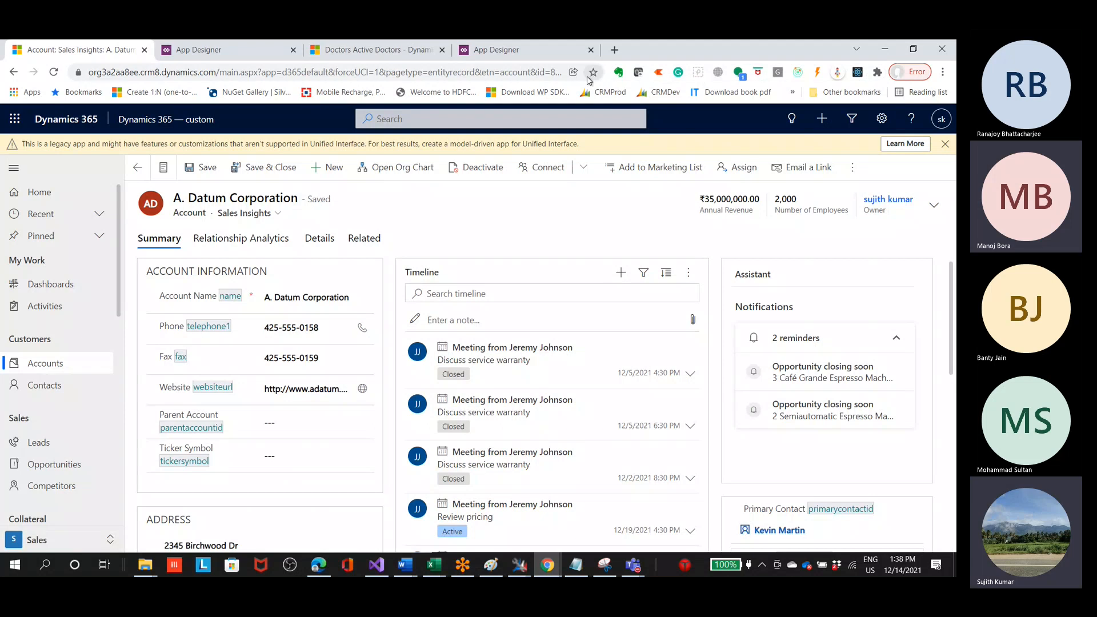
# Step: Display the Dynamics CRM Power Pane commands over the account form and dismiss the pane
pyautogui.click(658, 73)
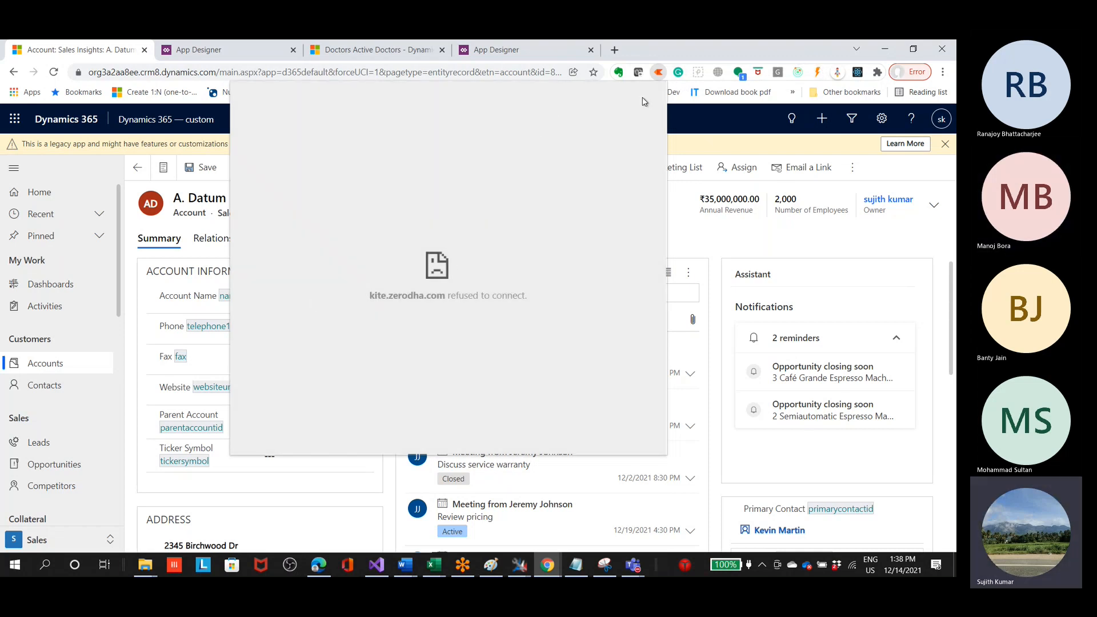
pyautogui.click(817, 71)
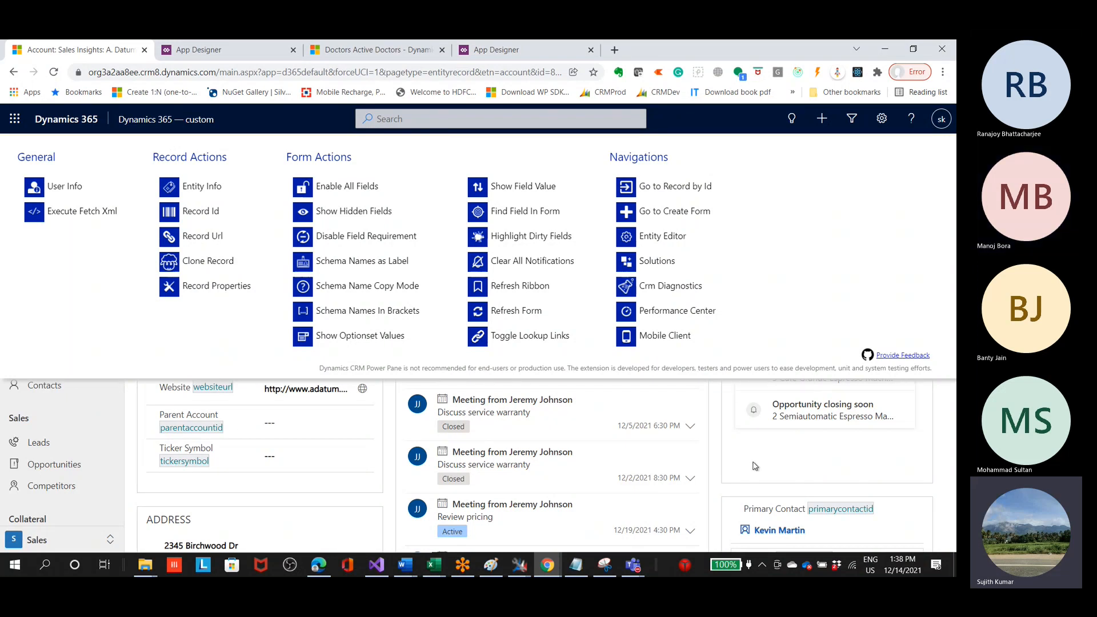
pyautogui.click(118, 436)
# Step: Examine the schema names beside the field labels in the account's Summary, including Account Name and Phone
pyautogui.moveTo(159, 296); pyautogui.dragTo(214, 298)
pyautogui.moveTo(160, 327); pyautogui.dragTo(193, 329)
pyautogui.click(229, 297)
pyautogui.click(215, 330)
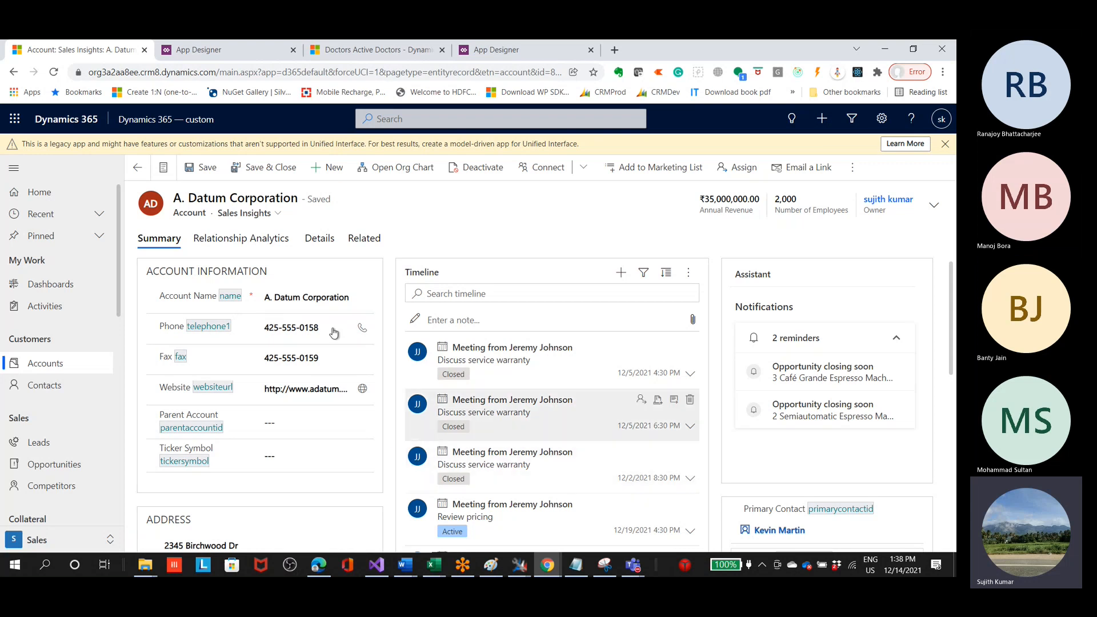
pyautogui.click(211, 339)
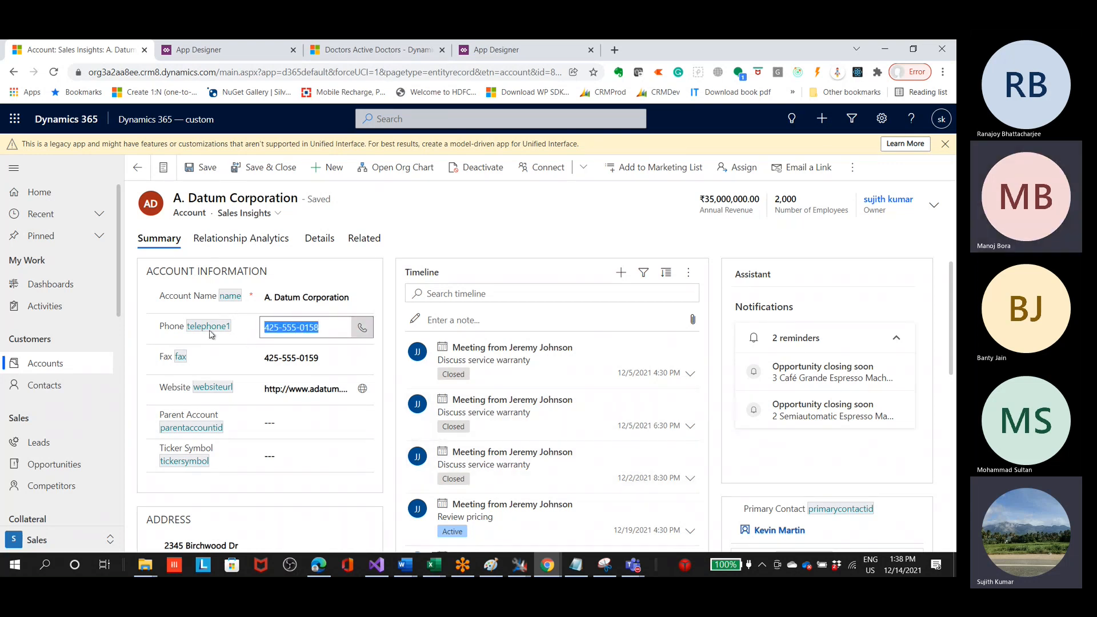
pyautogui.click(174, 329)
pyautogui.click(189, 338)
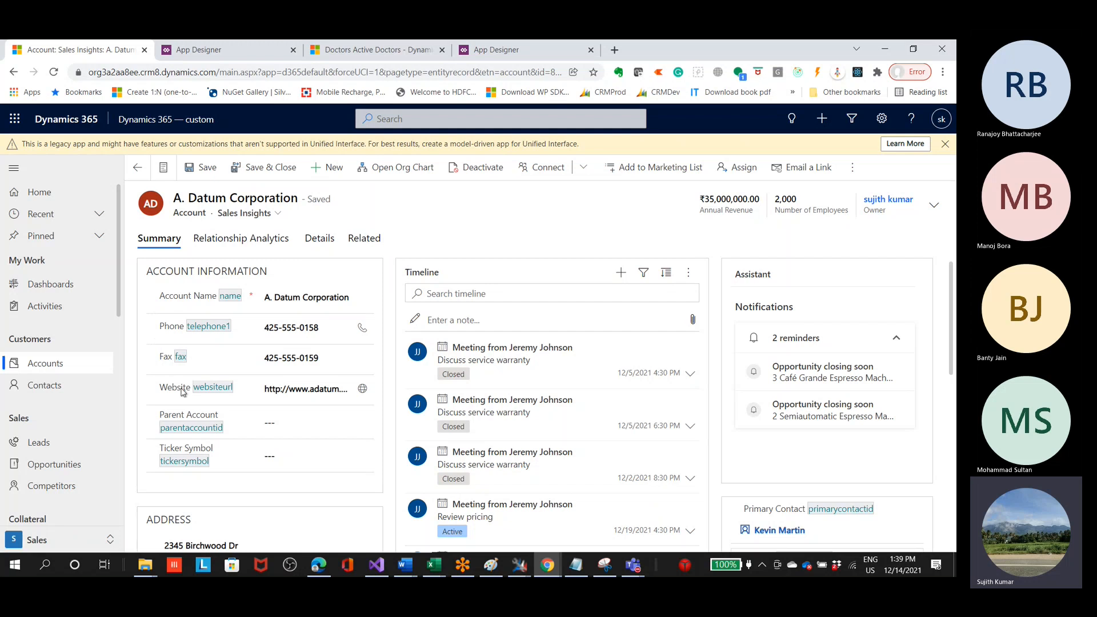
pyautogui.scroll(-4, 306, 419)
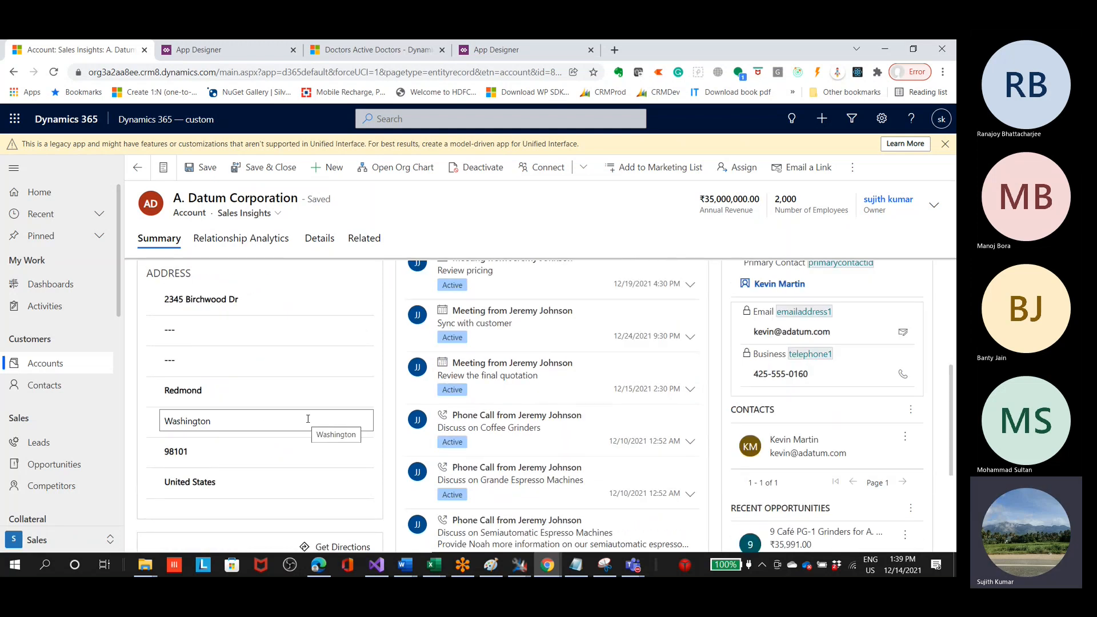
pyautogui.scroll(4, 306, 419)
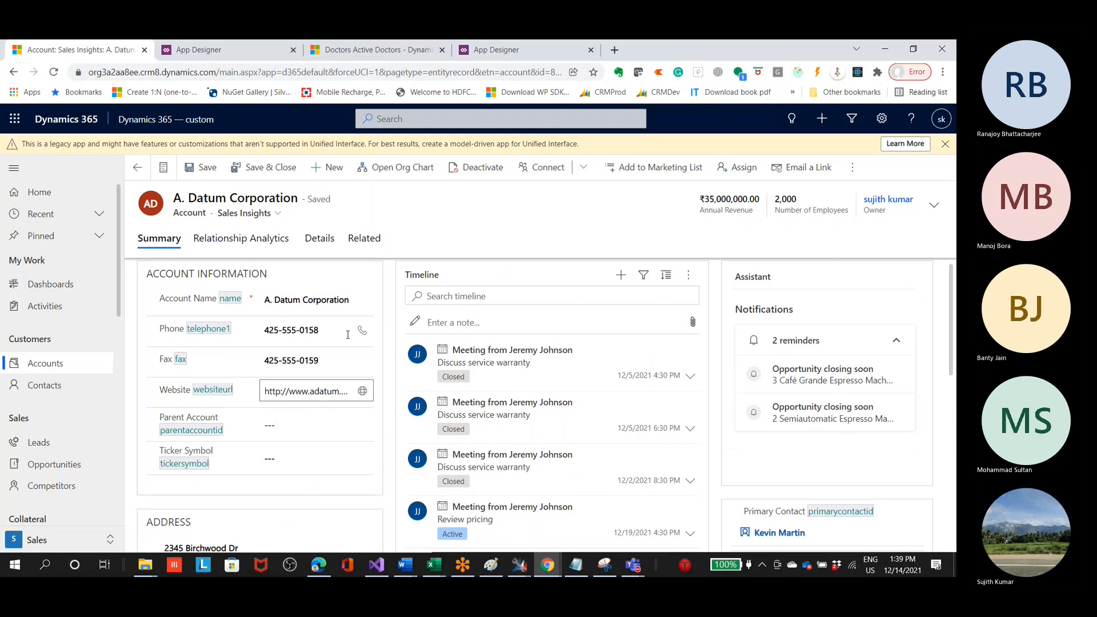
# Step: Switch to the HospitalManagement App Designer and examine its Entities component and the Contact and Doctor rows on the canvas
pyautogui.click(257, 49)
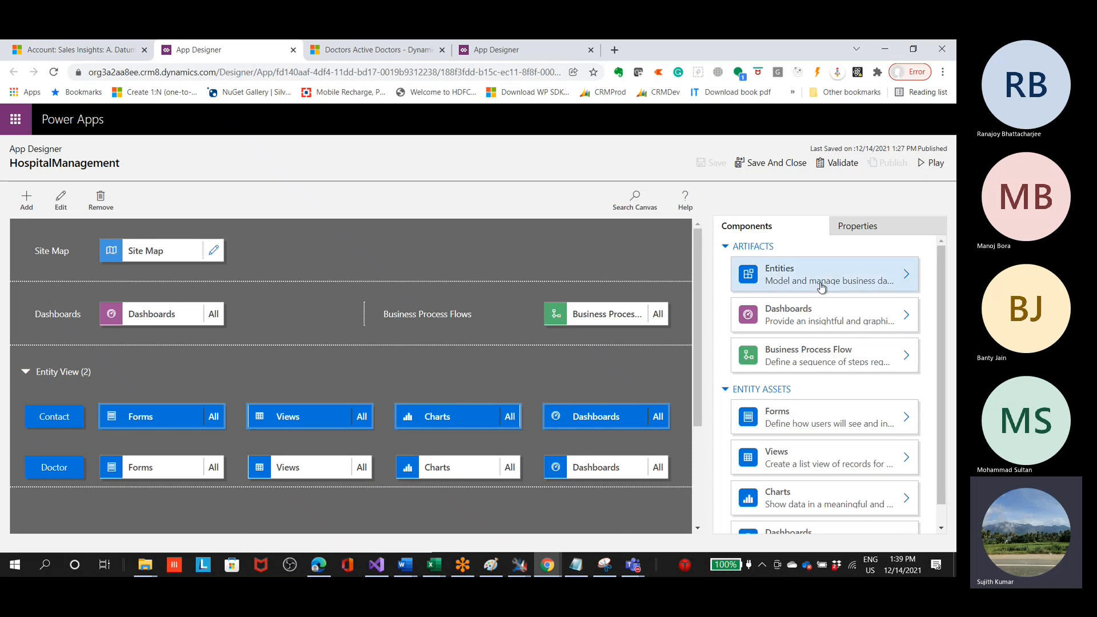
pyautogui.click(794, 277)
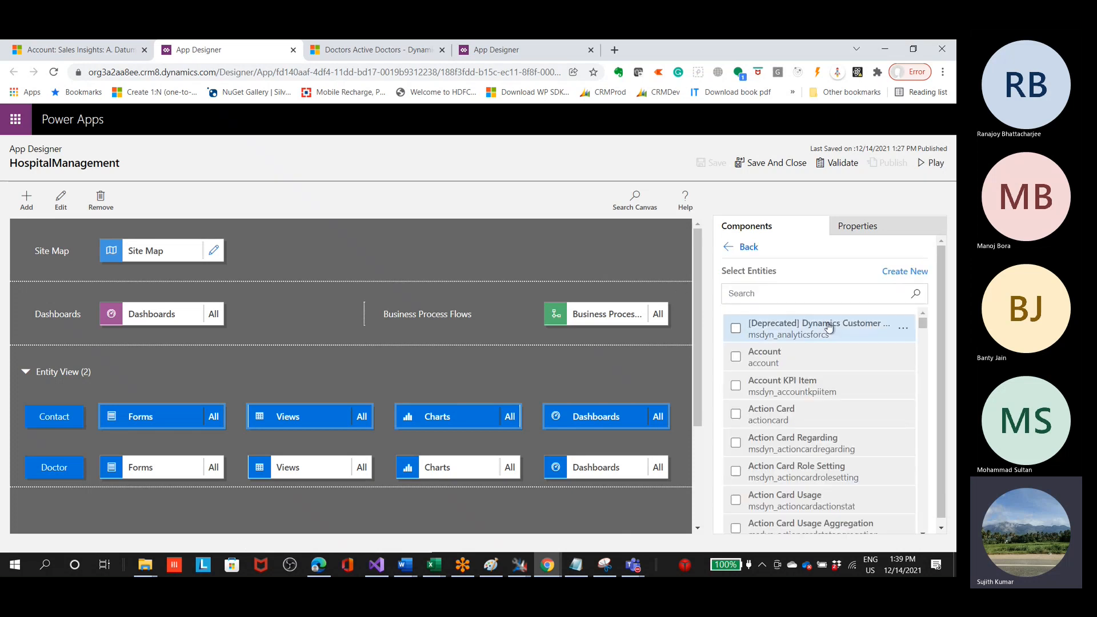
pyautogui.click(733, 255)
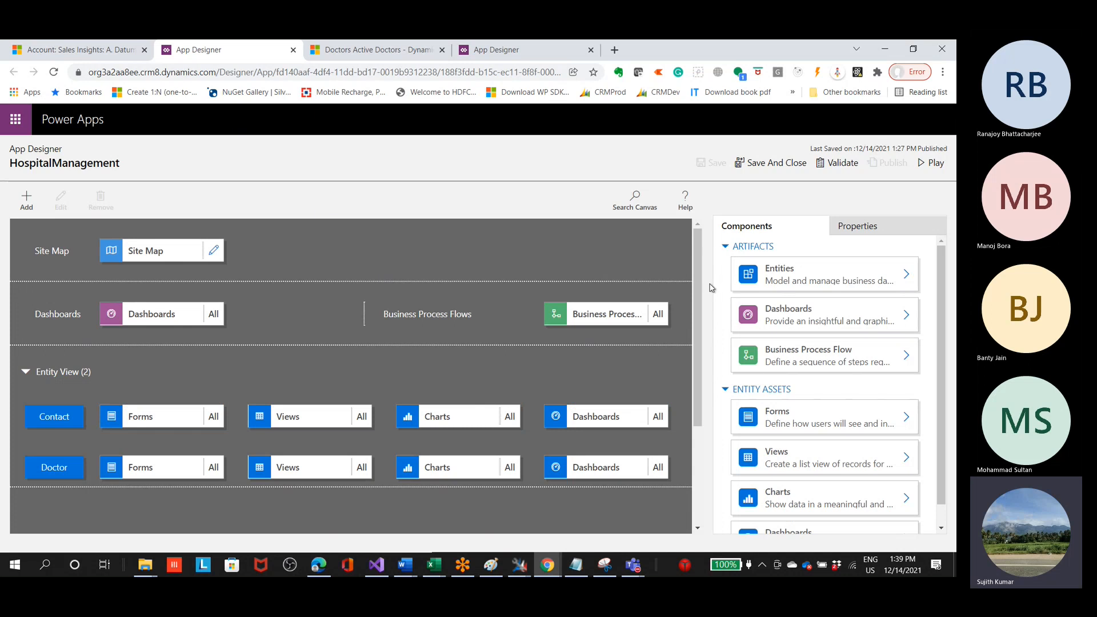
pyautogui.moveTo(697, 320); pyautogui.dragTo(710, 302)
pyautogui.scroll(-2, 62, 437)
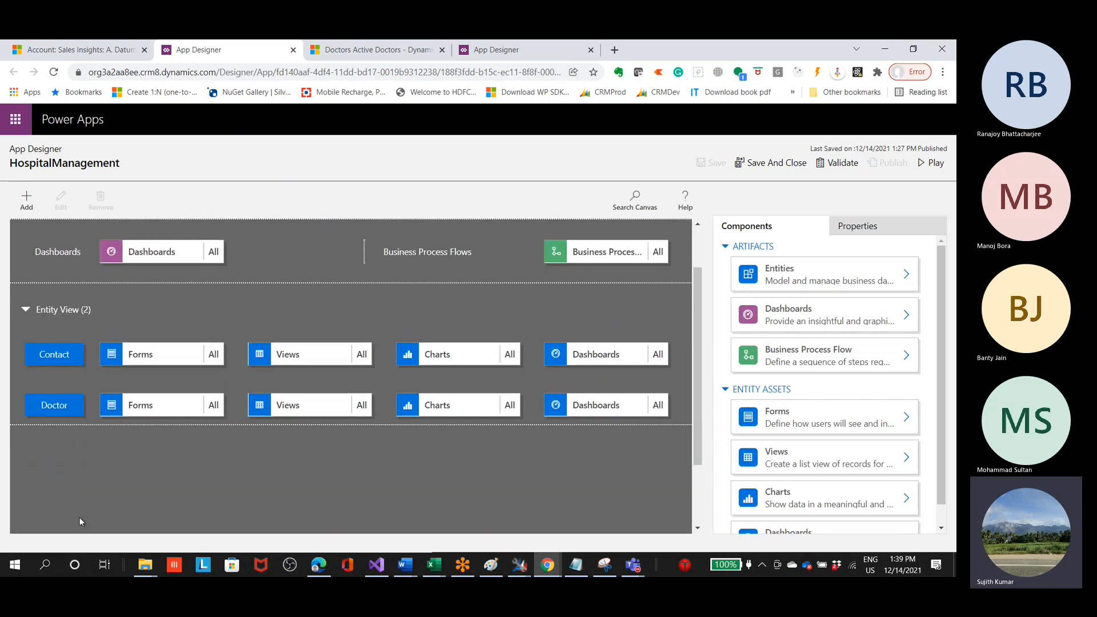
pyautogui.scroll(2, 79, 517)
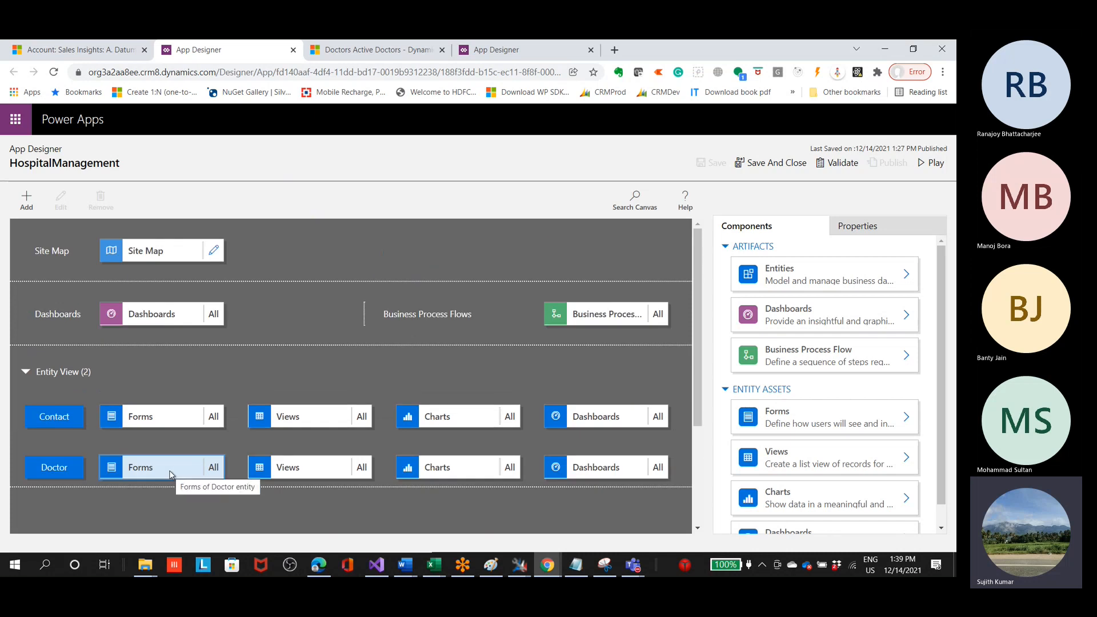
pyautogui.click(51, 415)
pyautogui.click(55, 467)
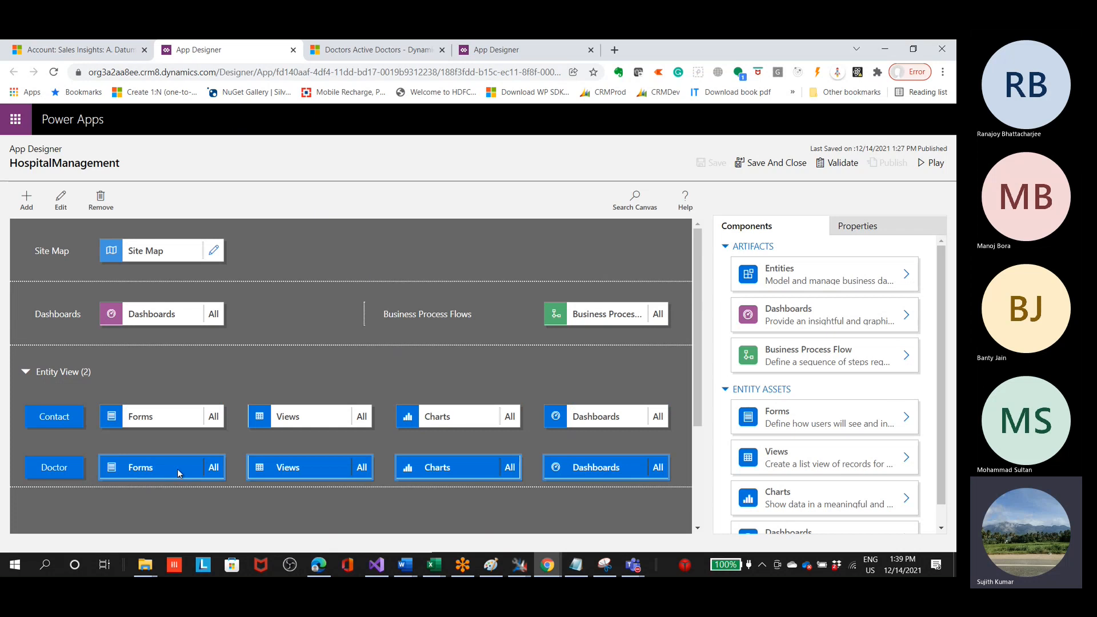
pyautogui.click(216, 494)
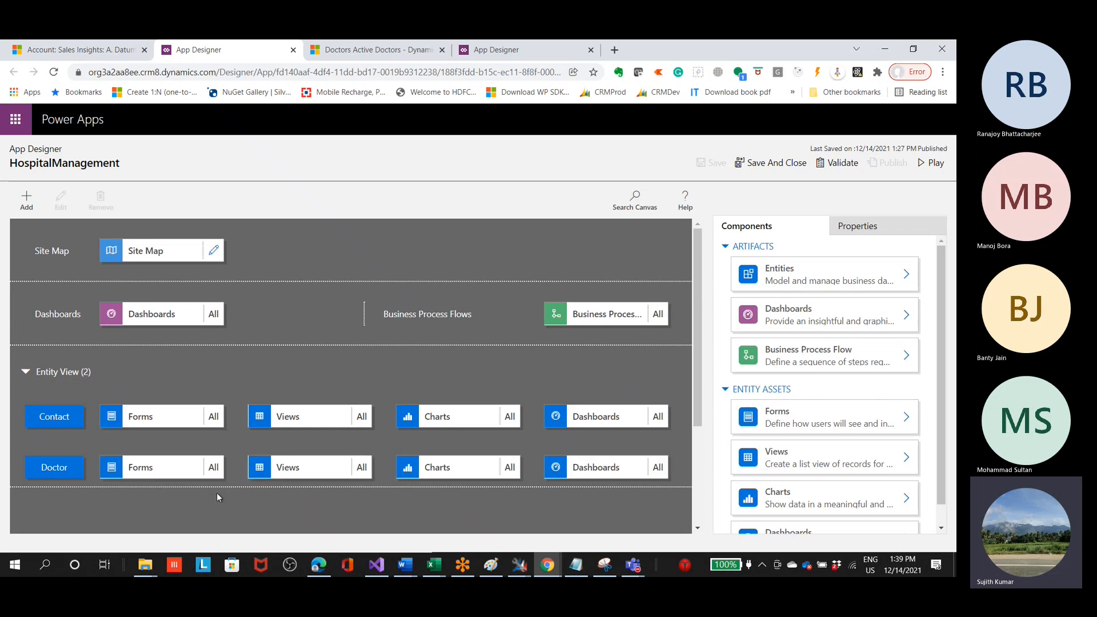
pyautogui.scroll(-3, 56, 381)
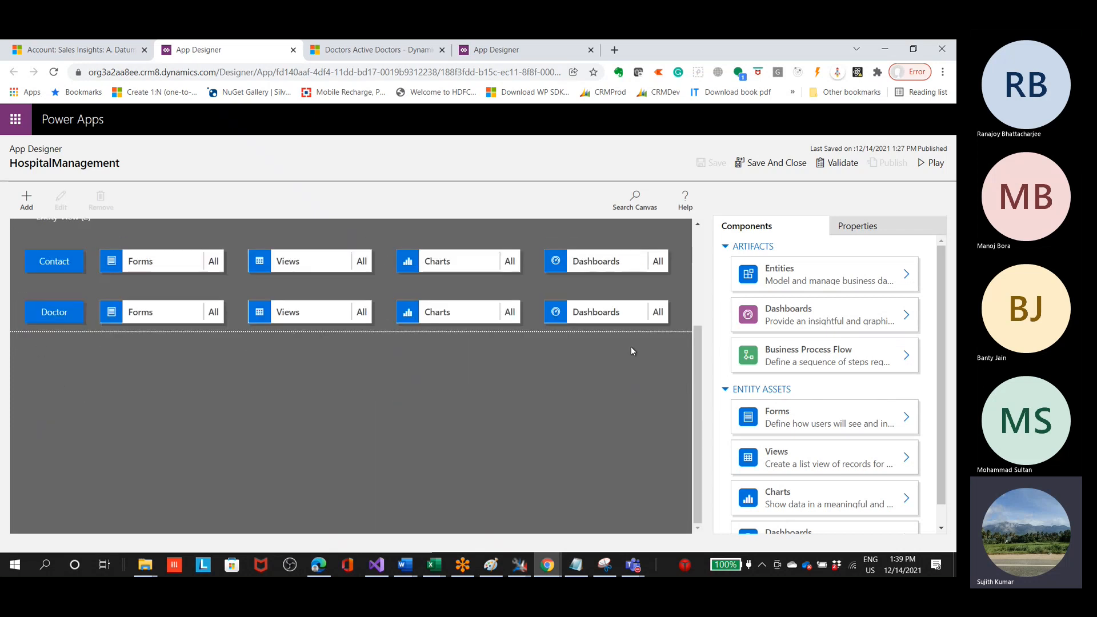
# Step: Browse the list of entities that can be added to the HospitalManagement app
pyautogui.click(799, 292)
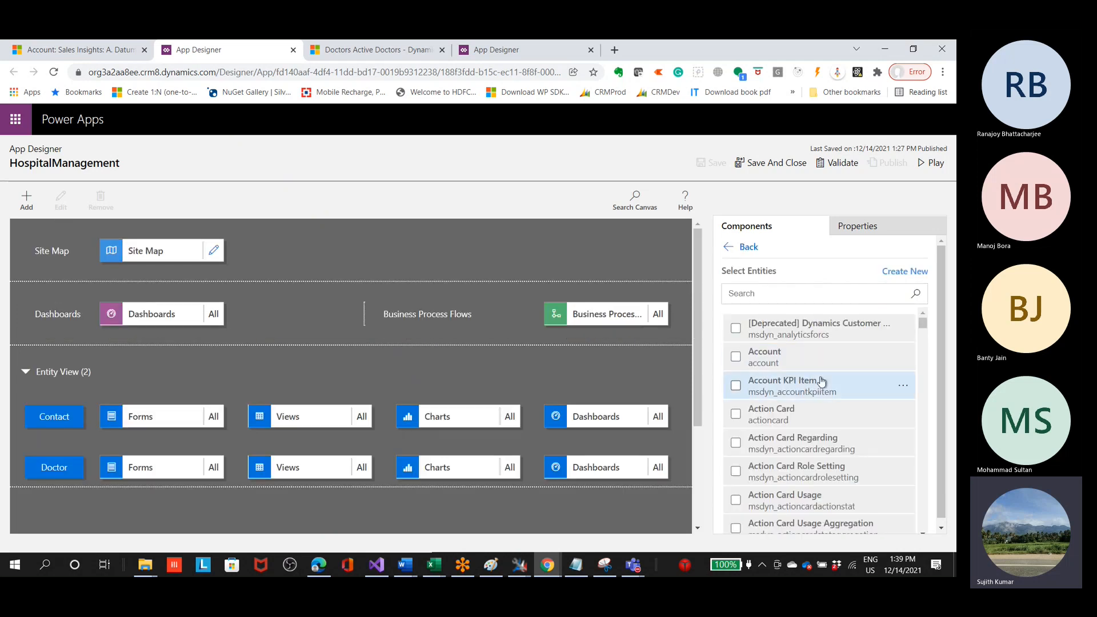
pyautogui.scroll(-4, 803, 400)
pyautogui.scroll(-5, 786, 457)
pyautogui.scroll(-10, 794, 466)
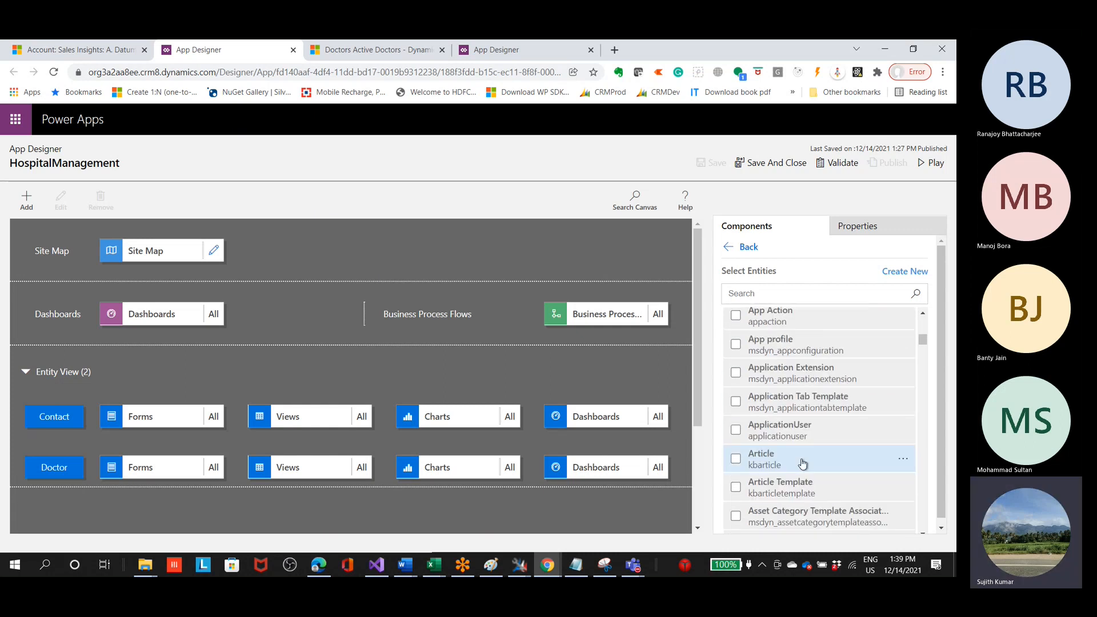
pyautogui.moveTo(926, 355); pyautogui.dragTo(949, 319)
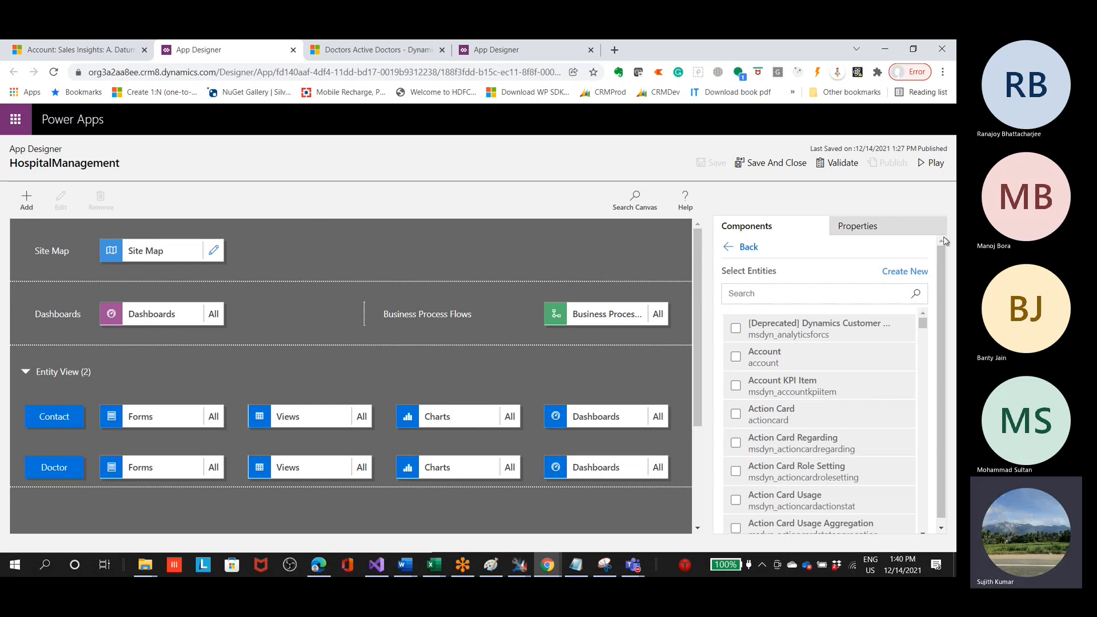
# Step: Start creating a new entity, review its General definition settings, and close the form without saving
pyautogui.click(921, 272)
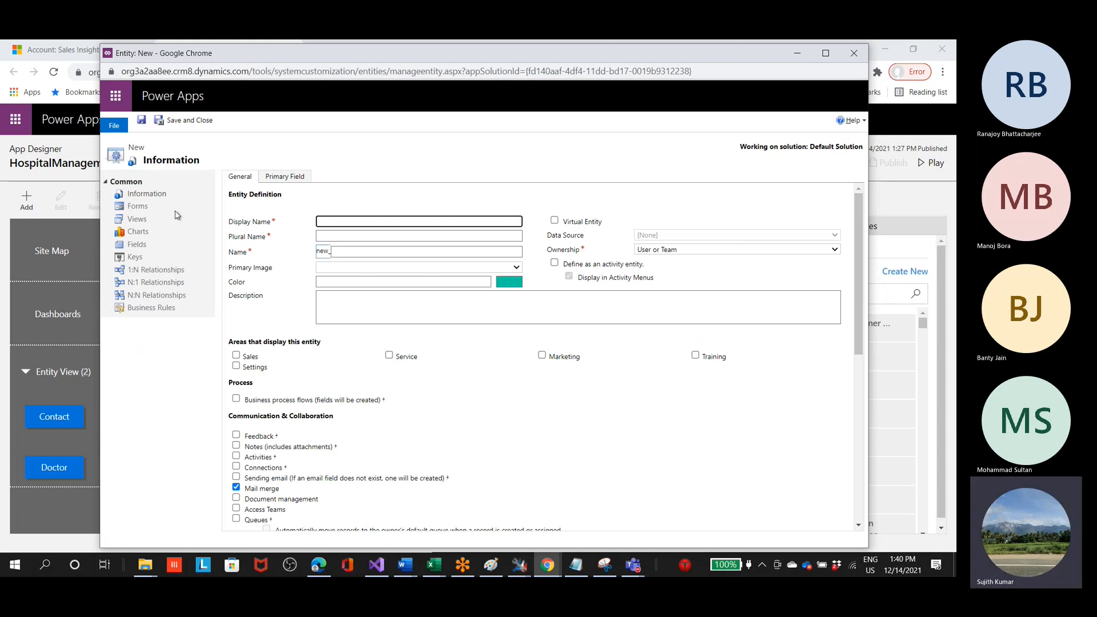
pyautogui.click(341, 236)
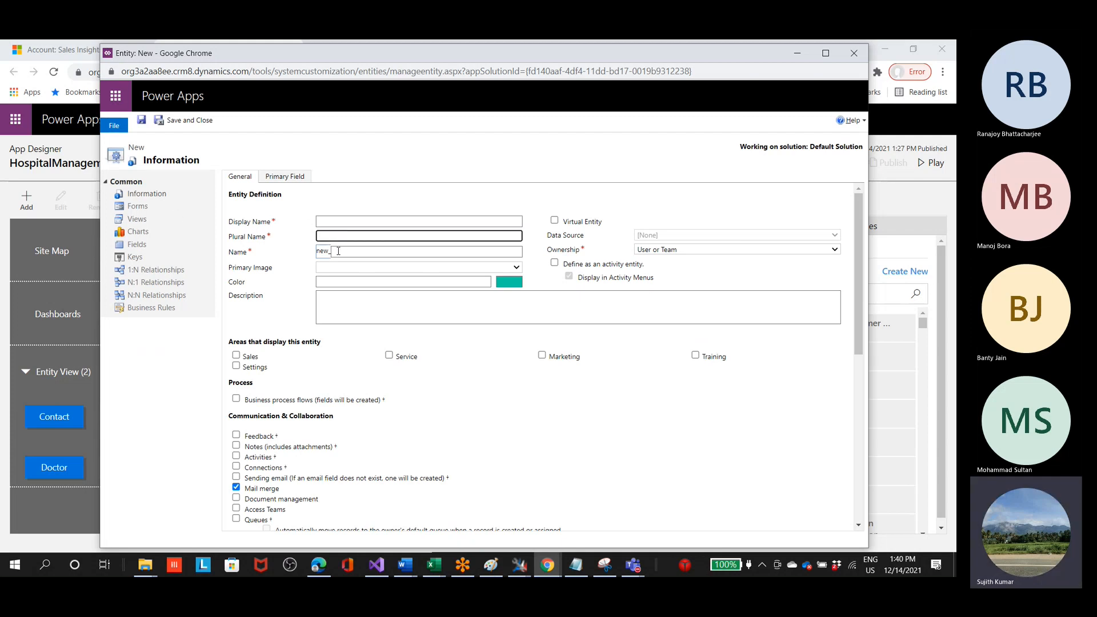
pyautogui.click(351, 268)
pyautogui.scroll(-2, 318, 403)
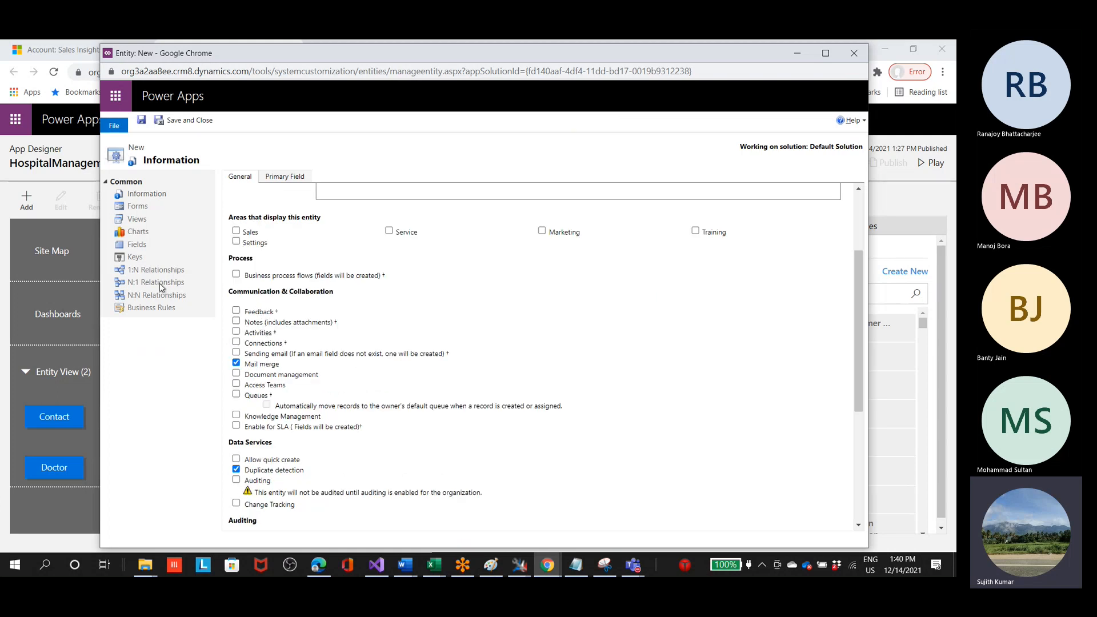
pyautogui.scroll(2, 445, 360)
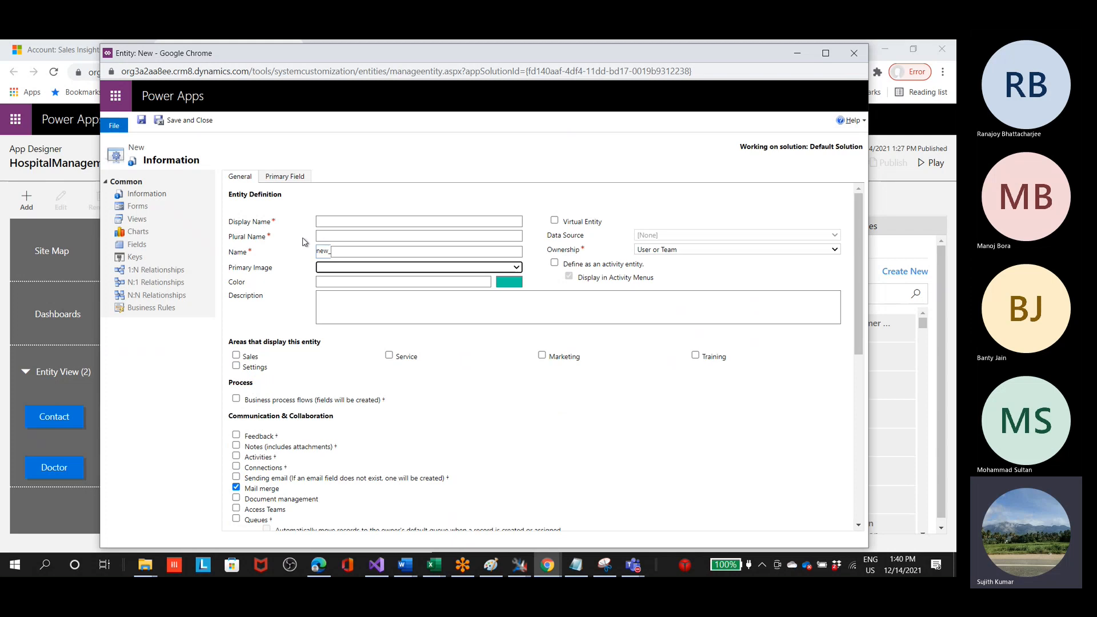
pyautogui.click(854, 54)
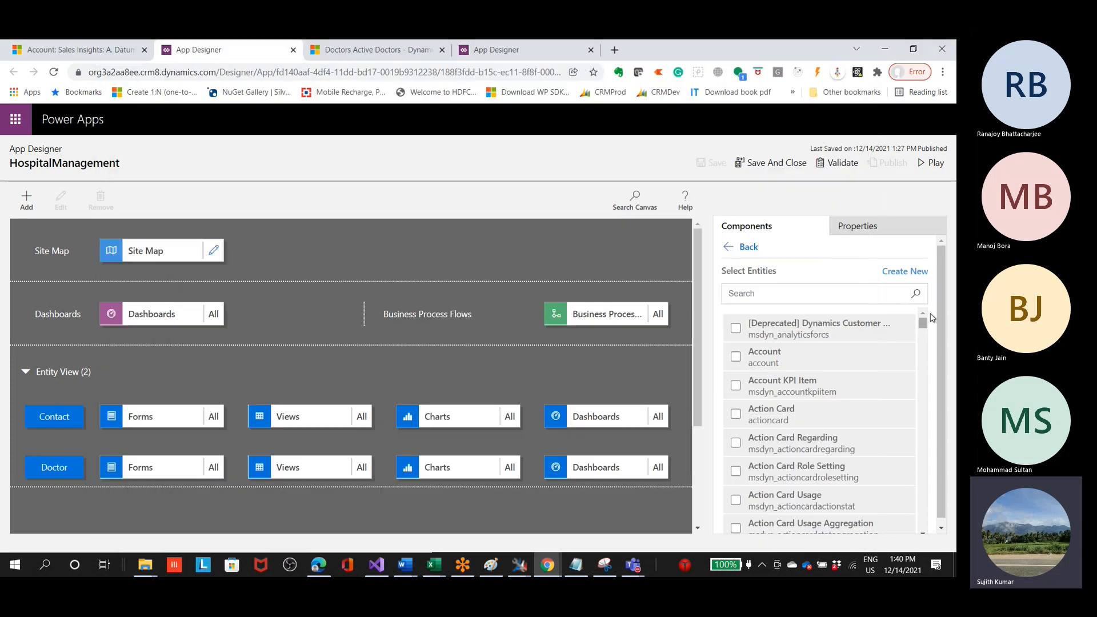
# Step: Search the available entities for "account" and add the Account entity to the HospitalManagement app
pyautogui.scroll(-10, 902, 388)
pyautogui.scroll(6, 906, 387)
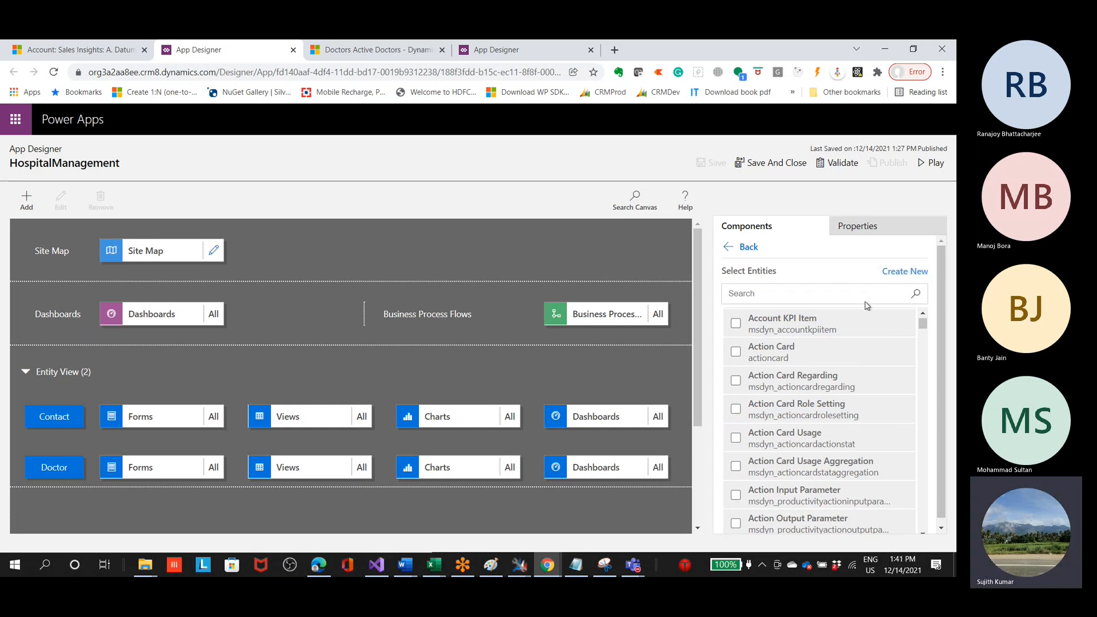
pyautogui.scroll(-6, 926, 466)
pyautogui.scroll(-10, 908, 457)
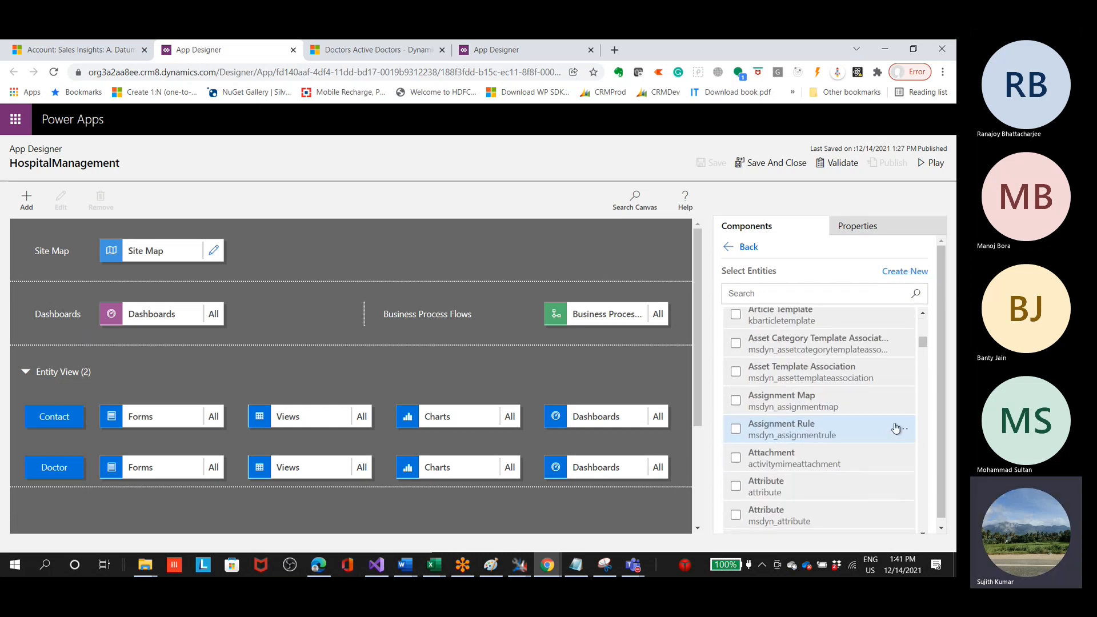
pyautogui.scroll(-3, 753, 450)
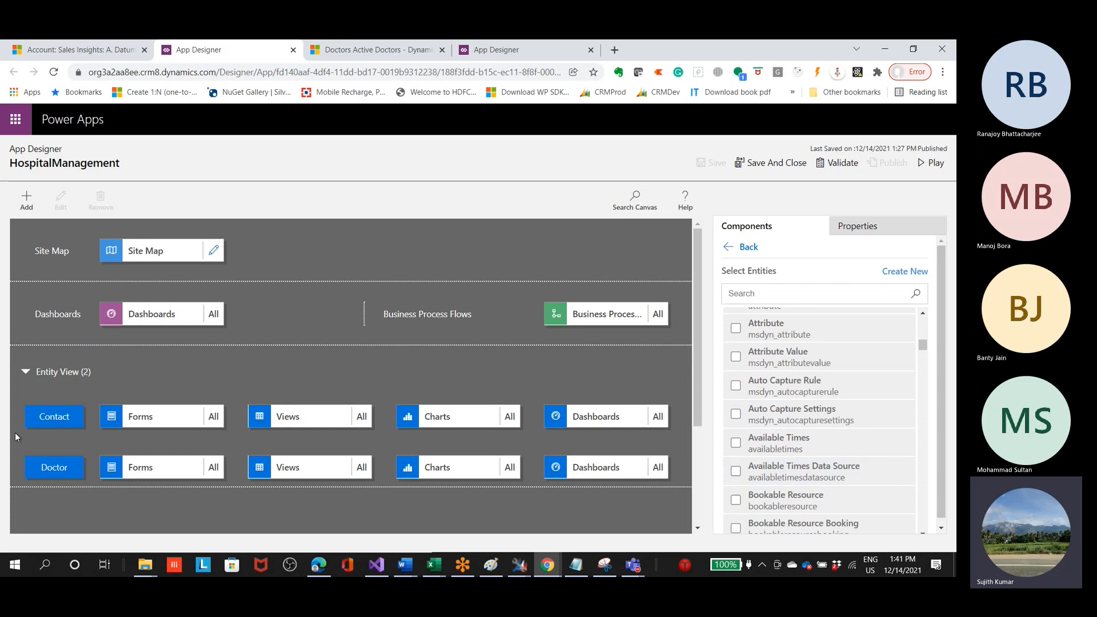
pyautogui.click(772, 292)
pyautogui.write('acc')
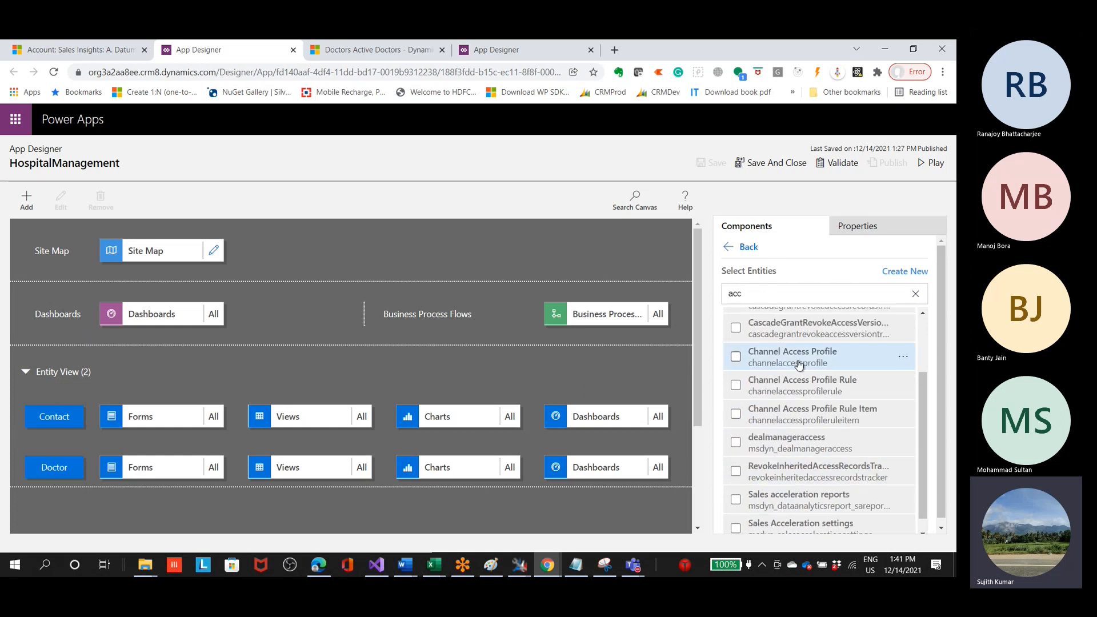
pyautogui.write('ount')
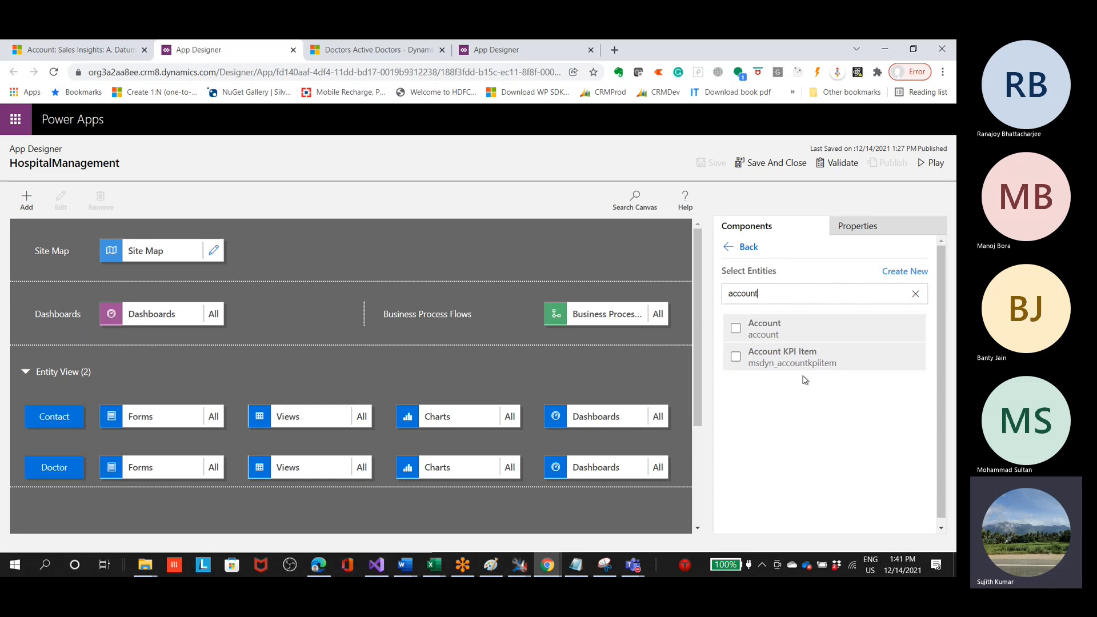
pyautogui.click(735, 329)
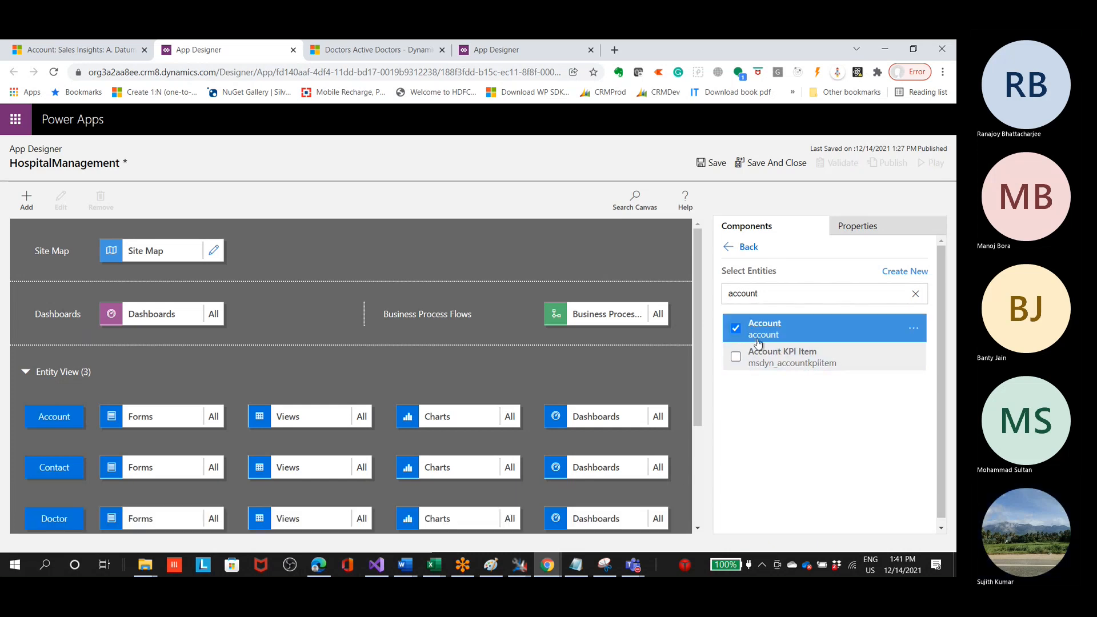
pyautogui.scroll(-3, 234, 427)
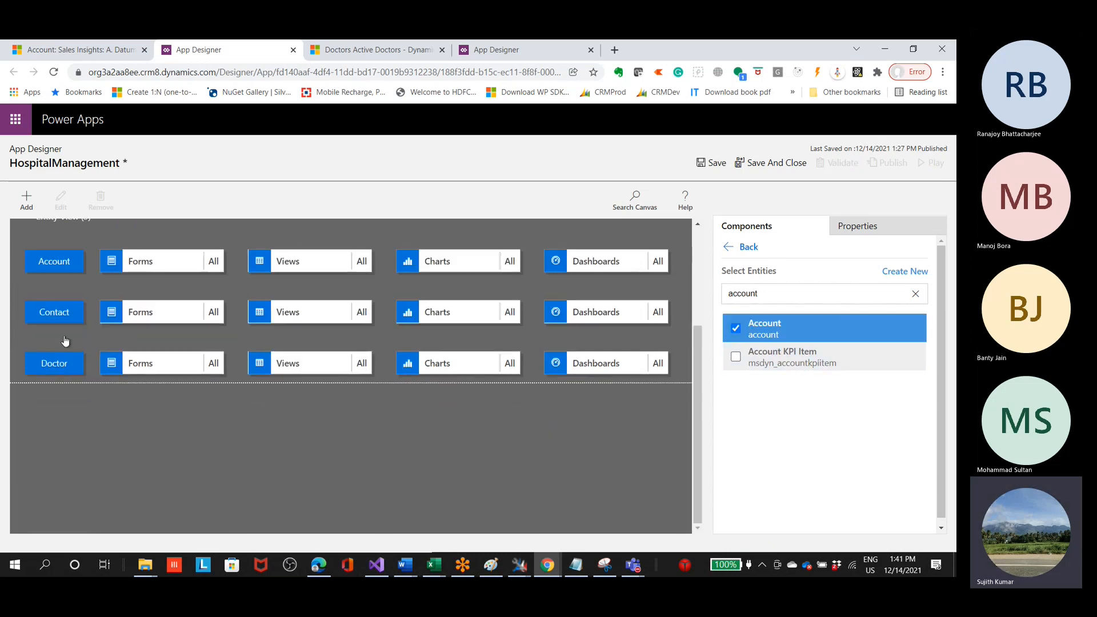
pyautogui.scroll(3, 158, 278)
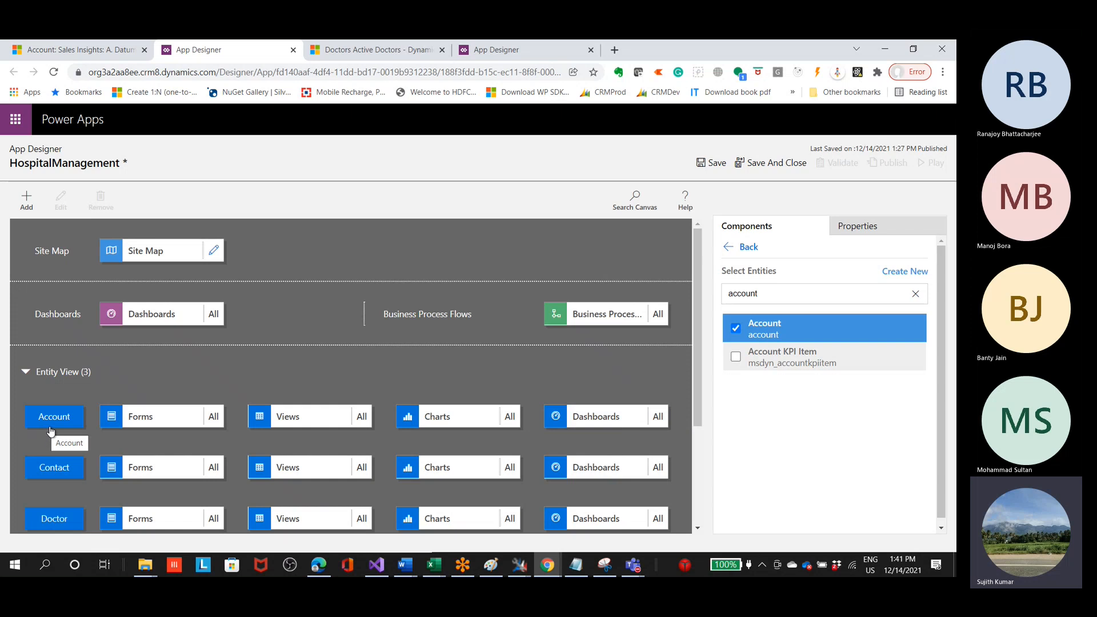
# Step: Save the HospitalManagement app and open its site map for editing
pyautogui.click(215, 250)
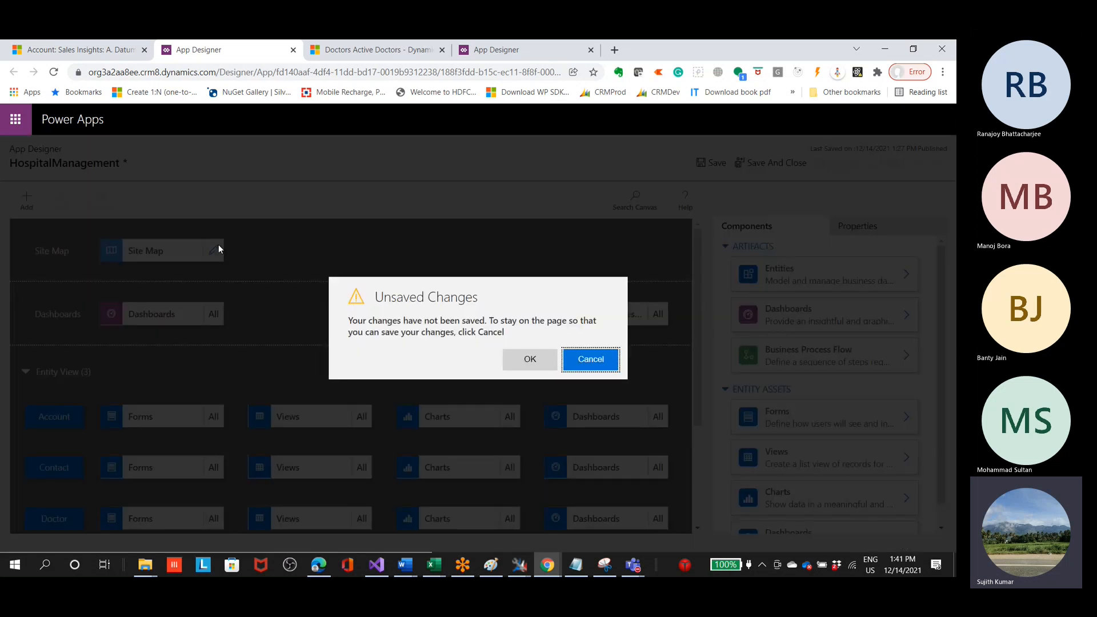
pyautogui.click(581, 370)
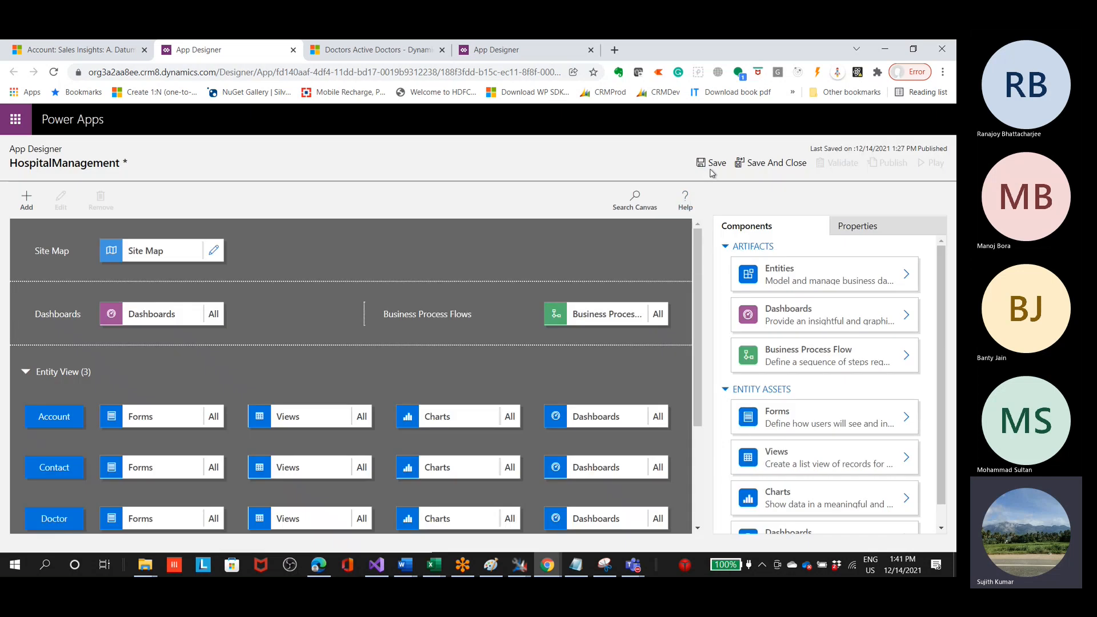
pyautogui.click(712, 165)
pyautogui.click(214, 251)
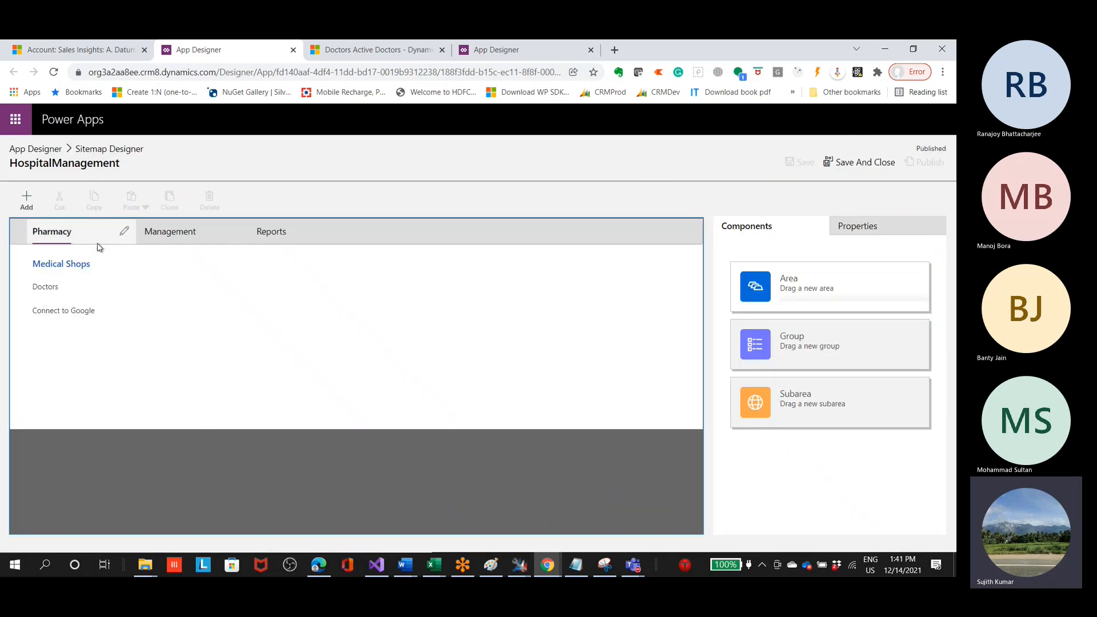
# Step: Look through the Pharmacy and Management areas of the site map and add a new group to the Reports area
pyautogui.click(71, 236)
pyautogui.click(174, 231)
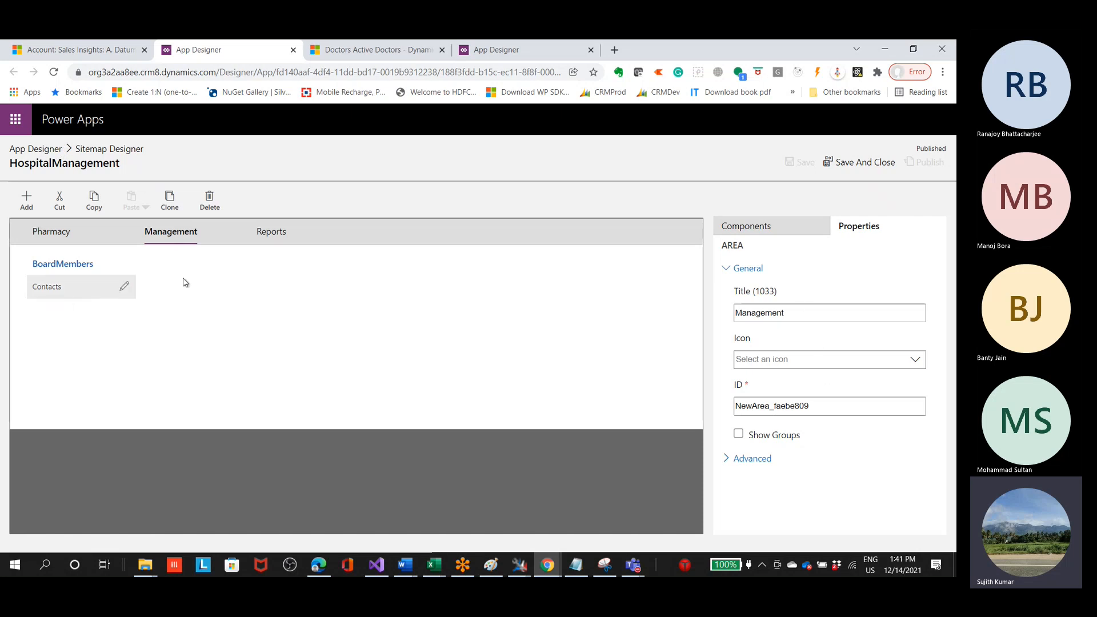
pyautogui.click(353, 237)
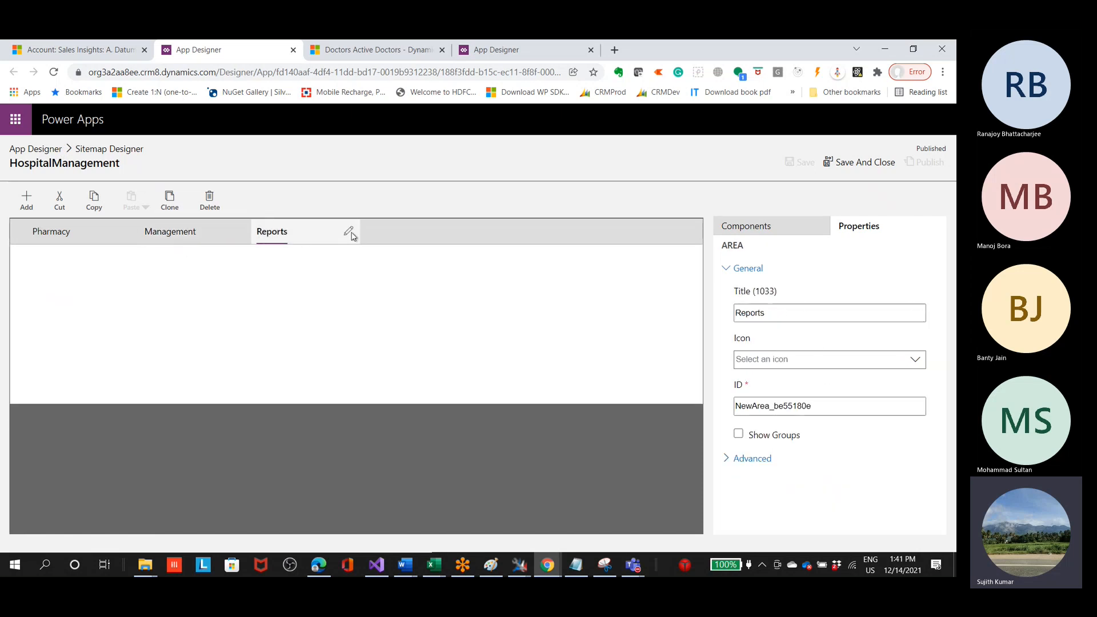
pyautogui.click(26, 201)
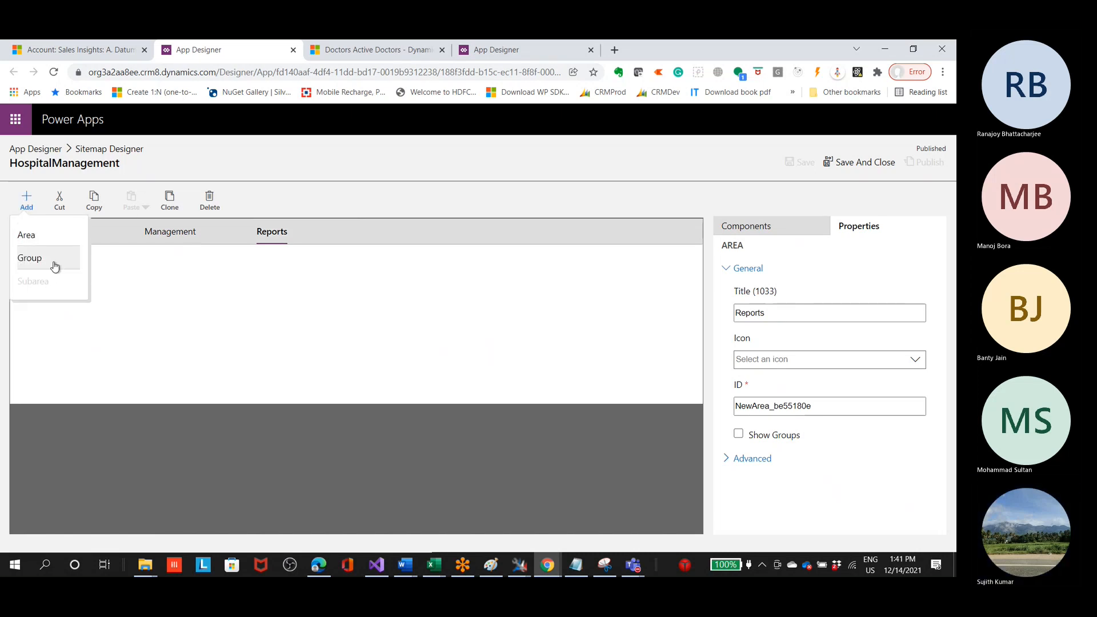
pyautogui.click(47, 258)
pyautogui.click(73, 268)
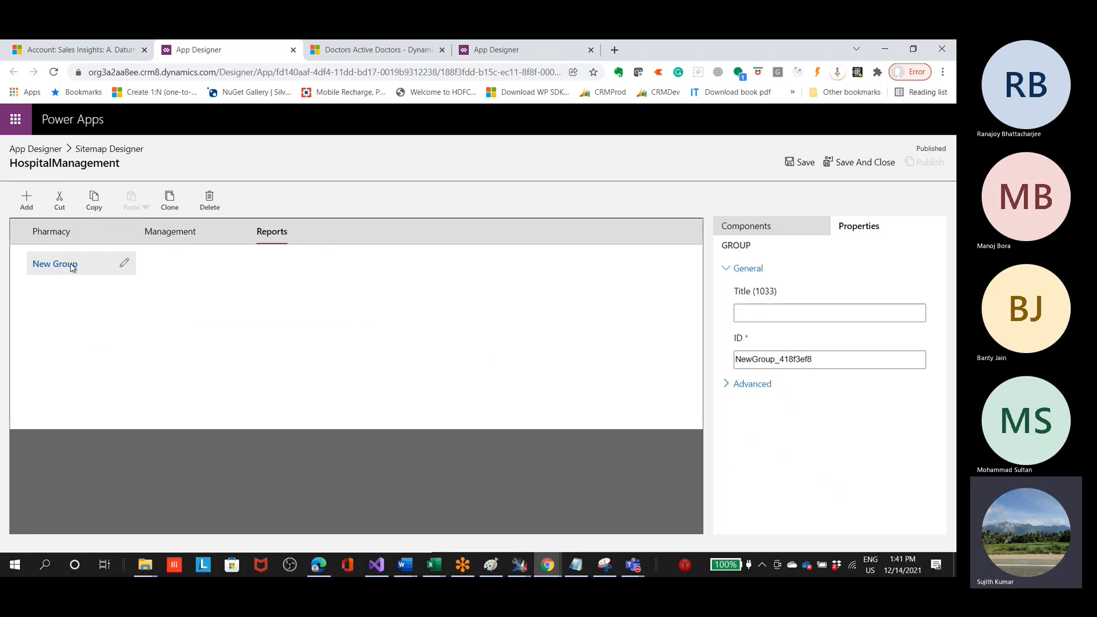
pyautogui.click(124, 264)
pyautogui.click(81, 278)
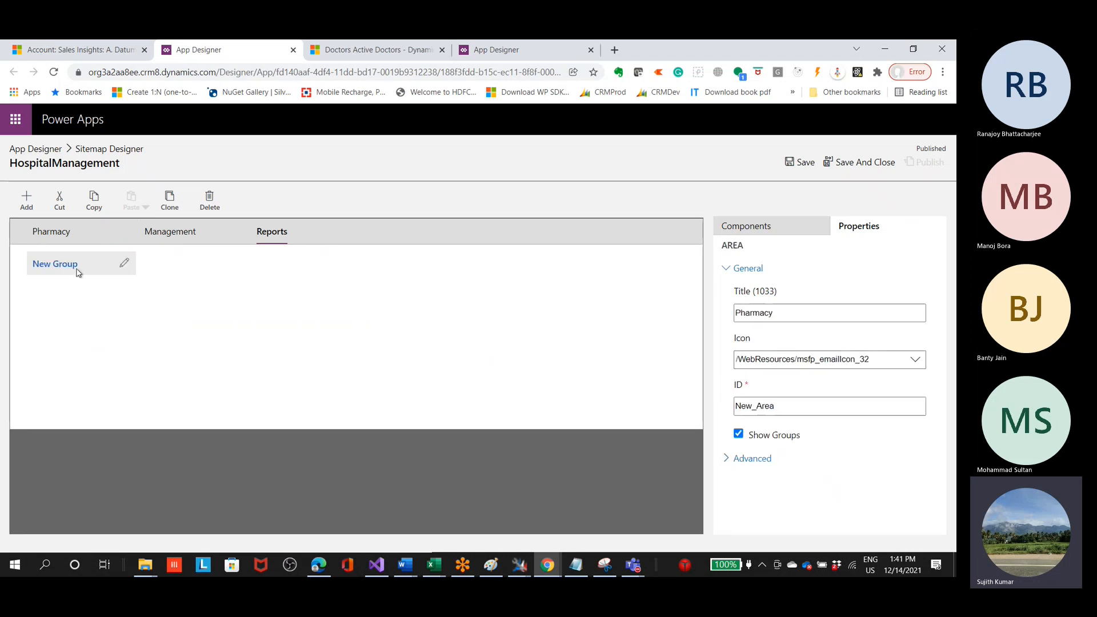
# Step: Add a subarea to the new group in Reports with type Entity and the Account entity
pyautogui.click(26, 200)
pyautogui.click(53, 282)
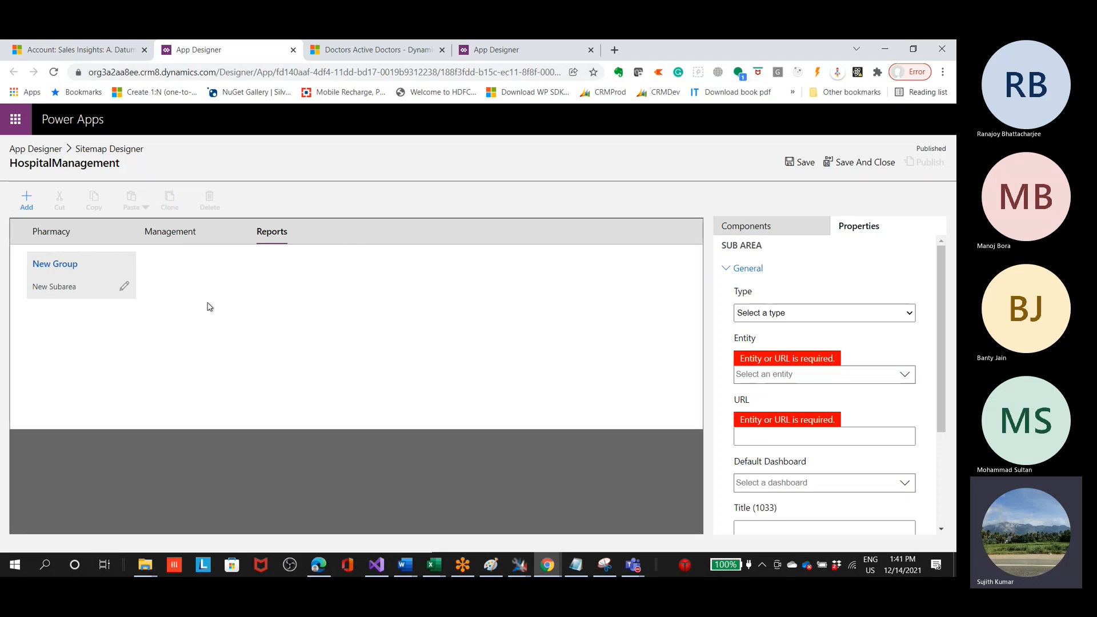
pyautogui.click(780, 318)
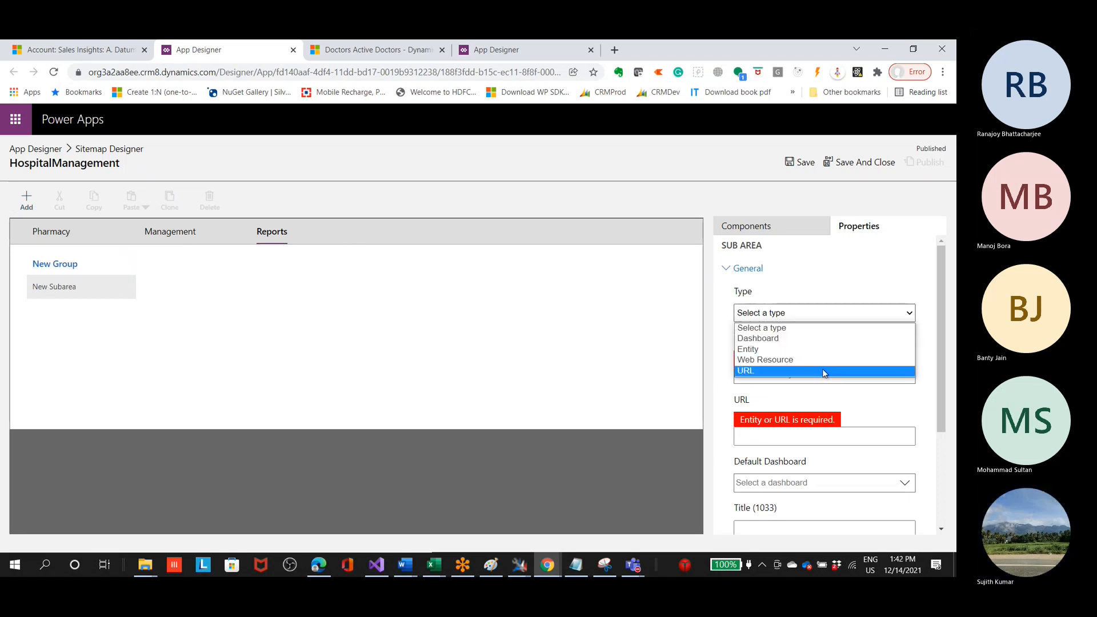
pyautogui.click(832, 355)
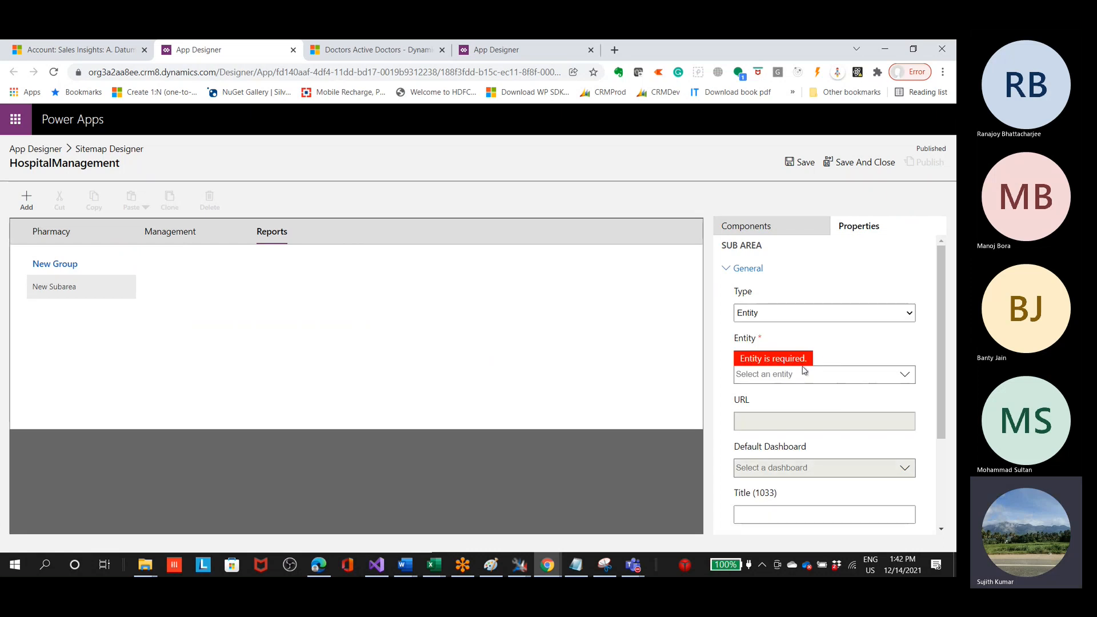
pyautogui.click(907, 379)
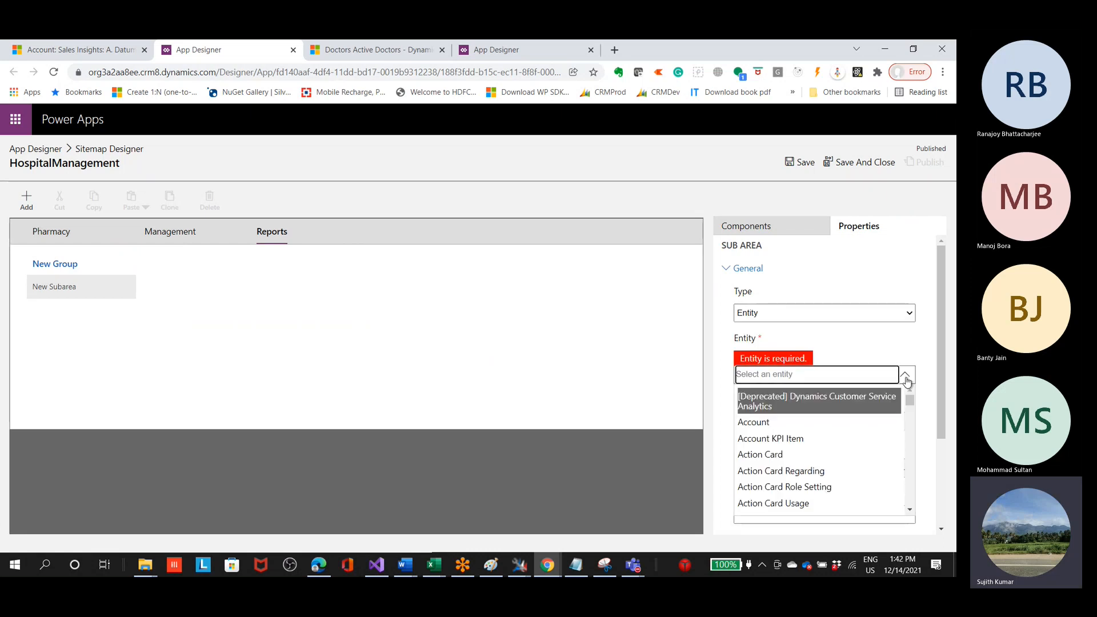
pyautogui.write('acco')
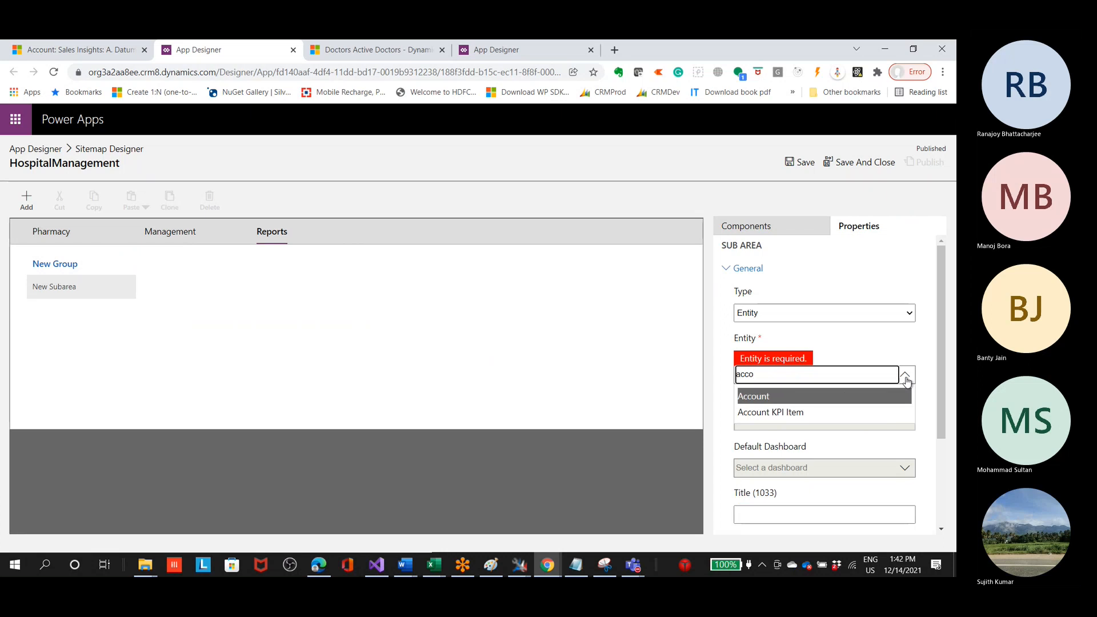
pyautogui.press('Return')
pyautogui.scroll(-2, 894, 380)
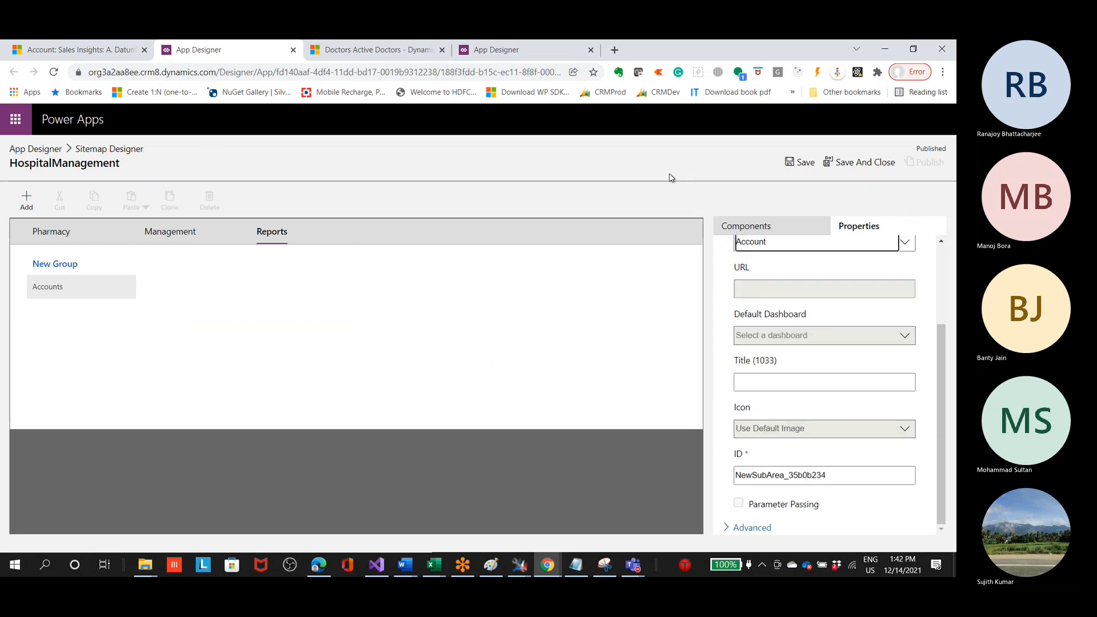
# Step: Save and publish the site map, return to the app canvas, and save and close the app
pyautogui.click(798, 162)
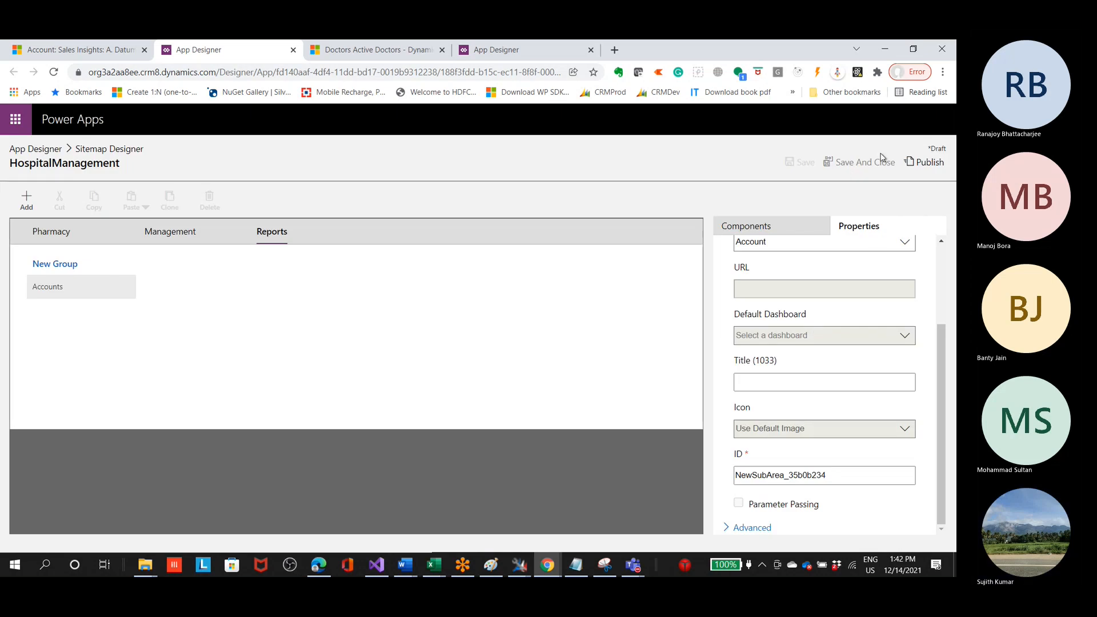
pyautogui.click(924, 162)
pyautogui.click(850, 165)
pyautogui.scroll(-3, 281, 269)
pyautogui.scroll(2, 244, 365)
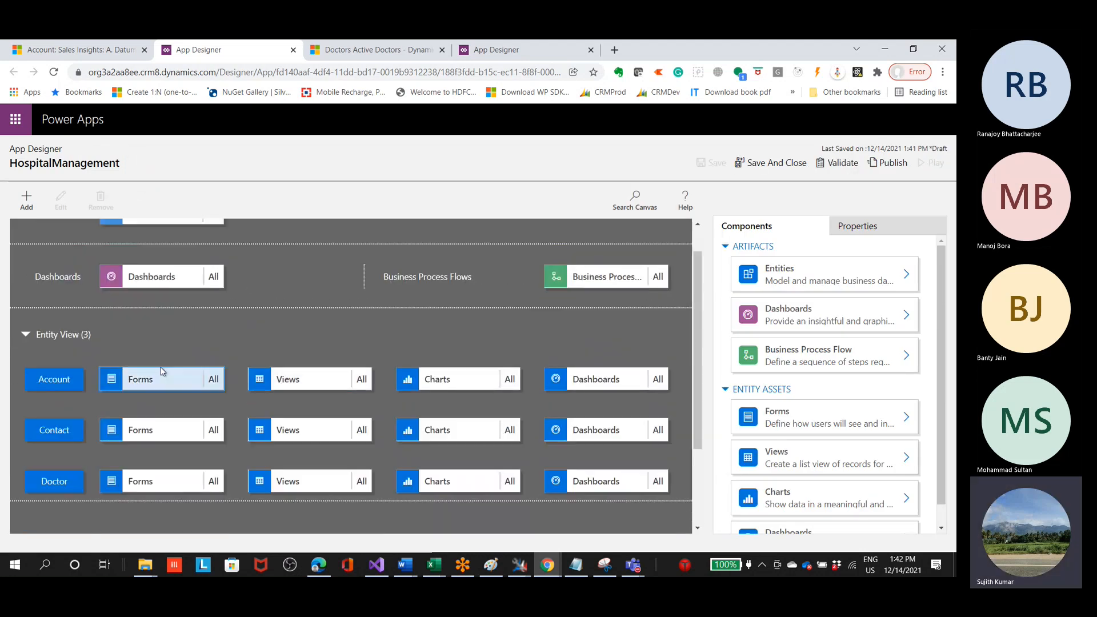
pyautogui.scroll(1, 95, 366)
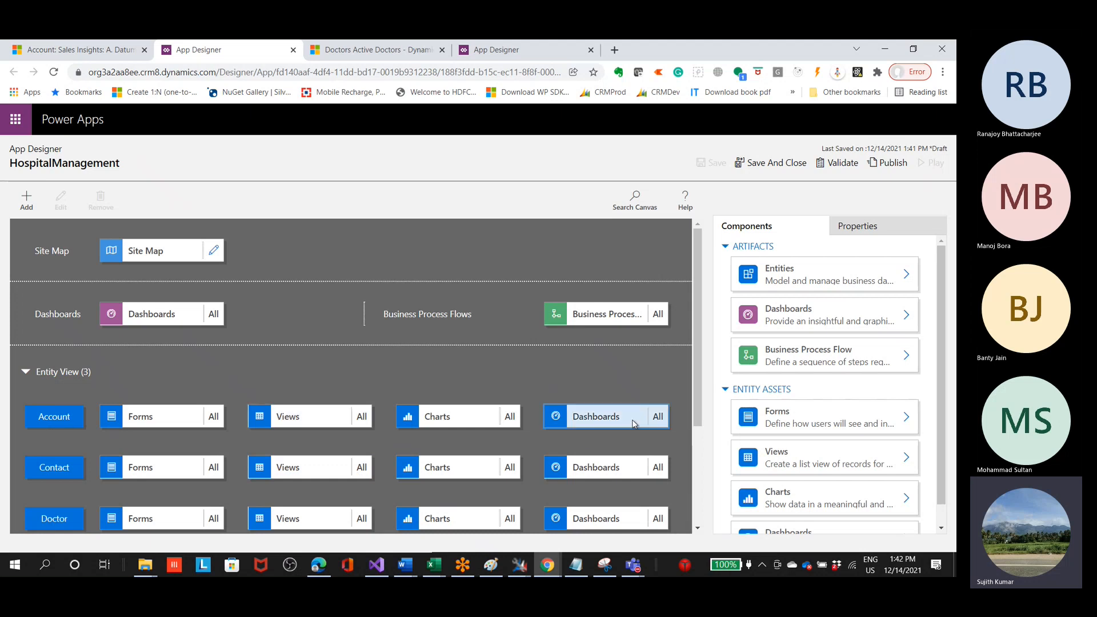
pyautogui.click(762, 164)
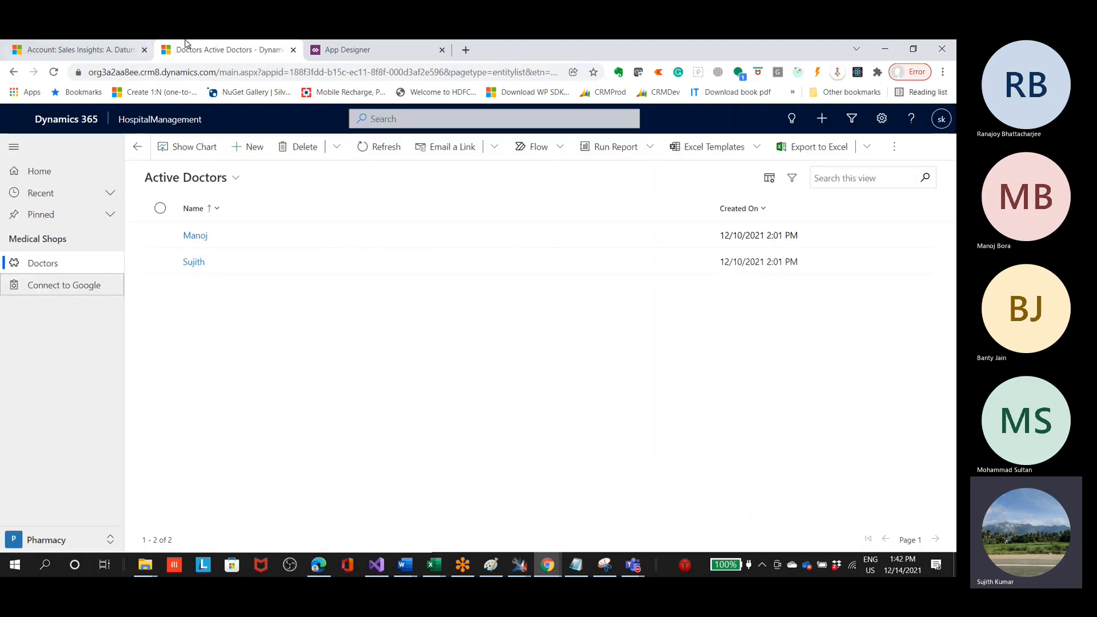
# Step: Switch to the remaining App Designer tab, close its Sitemap Designer, and save and publish the HospitalManagement app
pyautogui.click(373, 52)
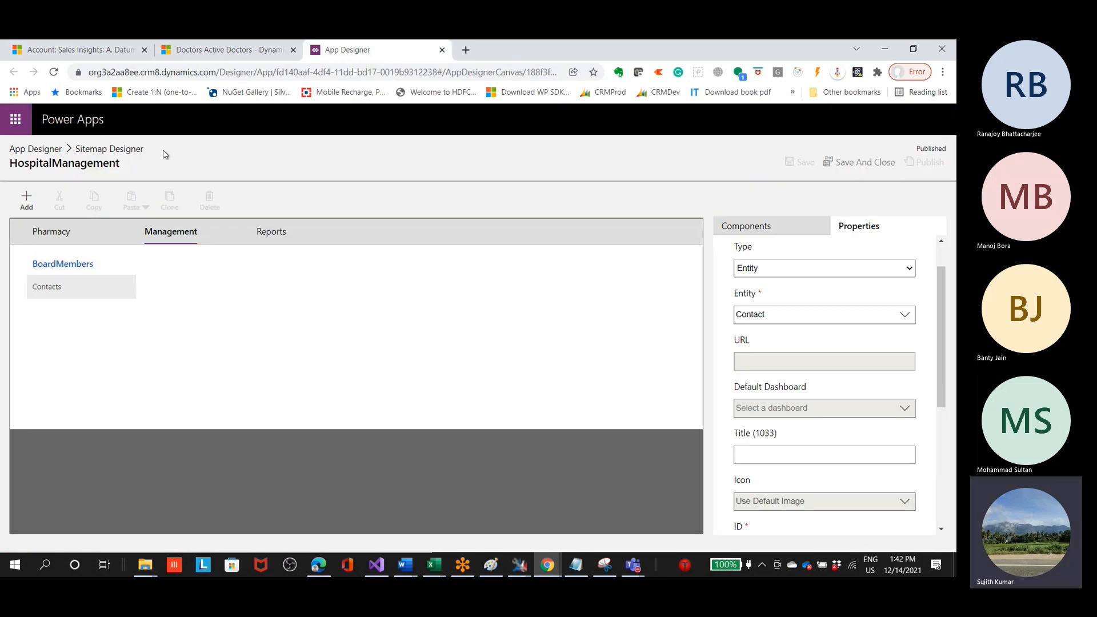
pyautogui.click(852, 164)
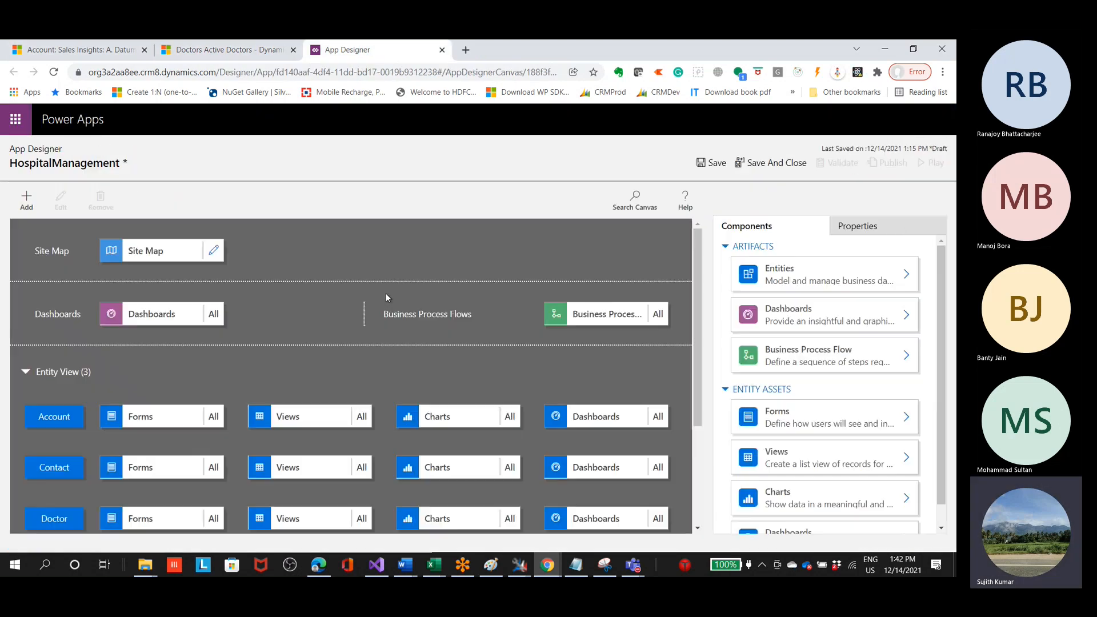
pyautogui.click(712, 167)
pyautogui.click(890, 163)
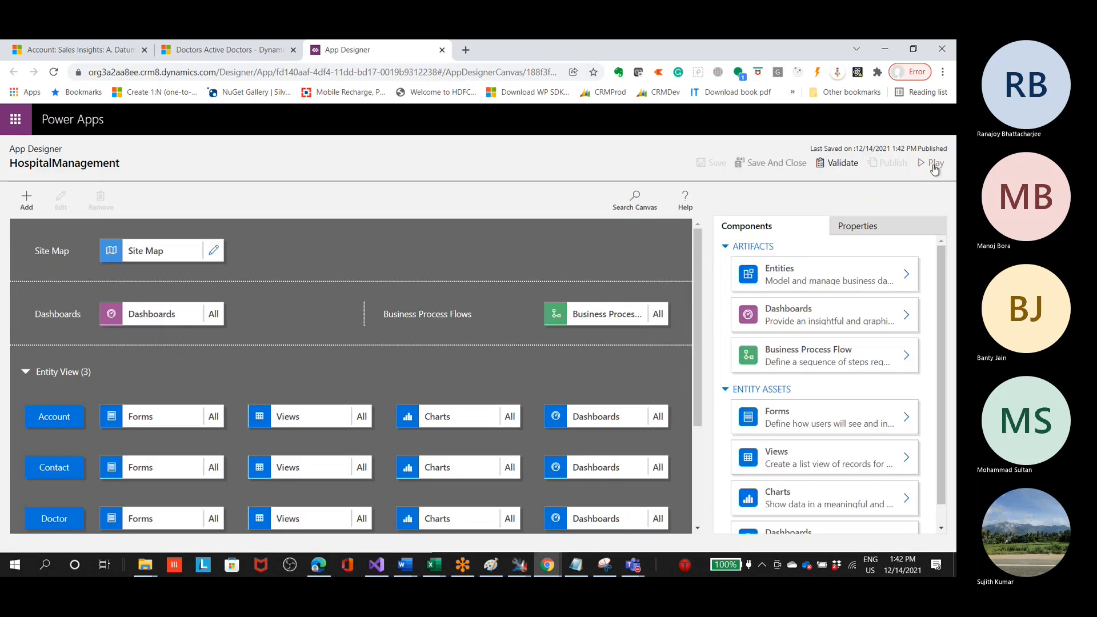
# Step: Play the published HospitalManagement app and switch from the Pharmacy area to Management
pyautogui.click(937, 167)
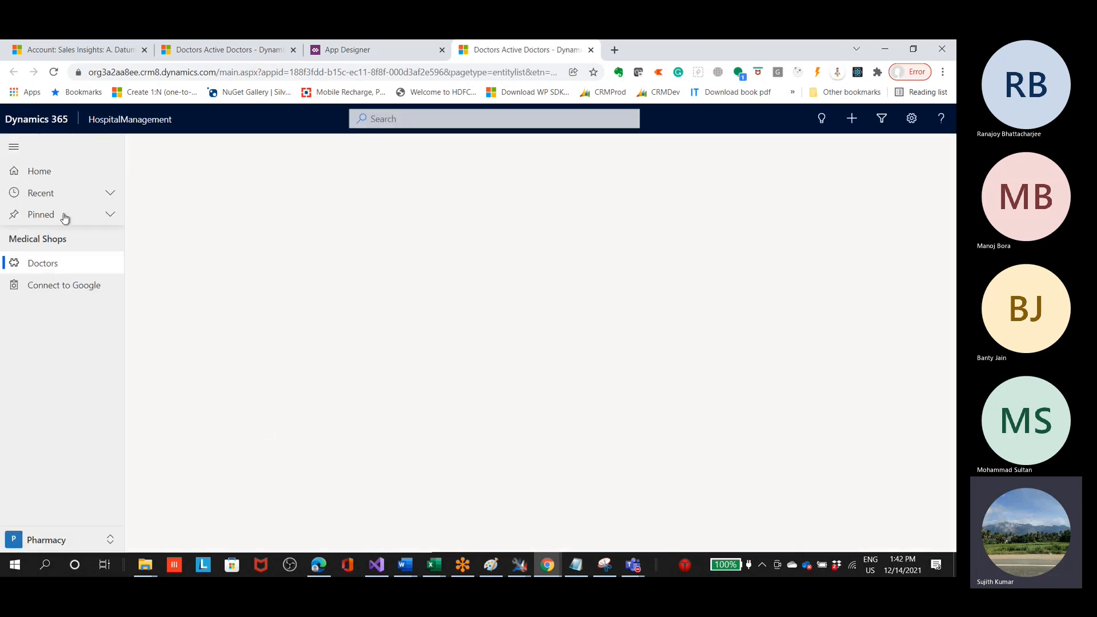
pyautogui.click(57, 539)
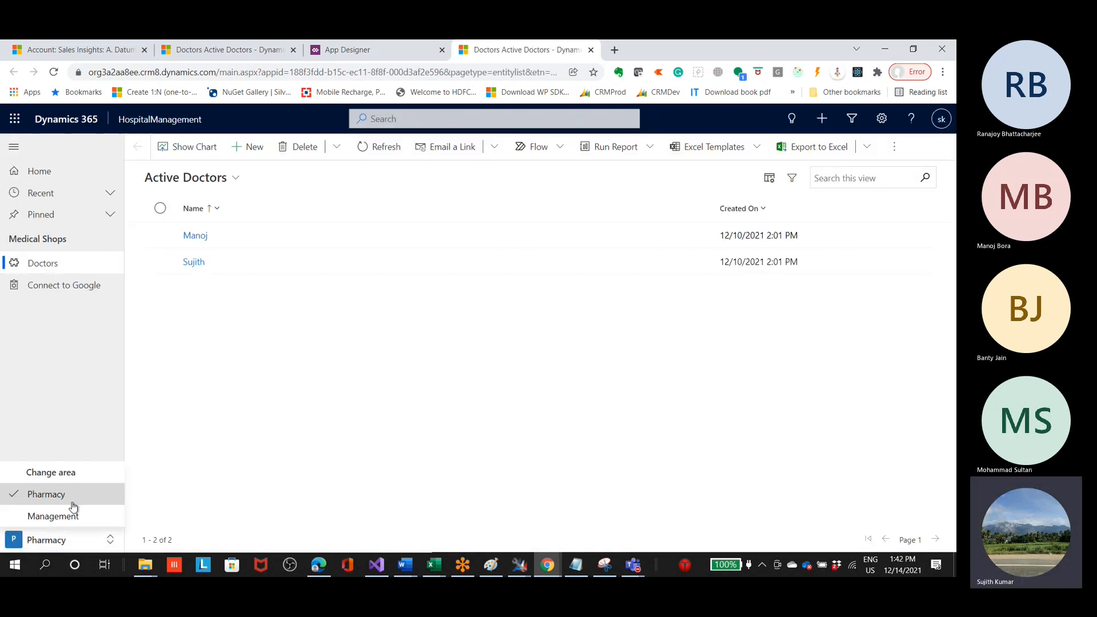
pyautogui.click(52, 516)
# Step: Check the app's list of areas for Reports, reload the page, and open the list again
pyautogui.click(37, 541)
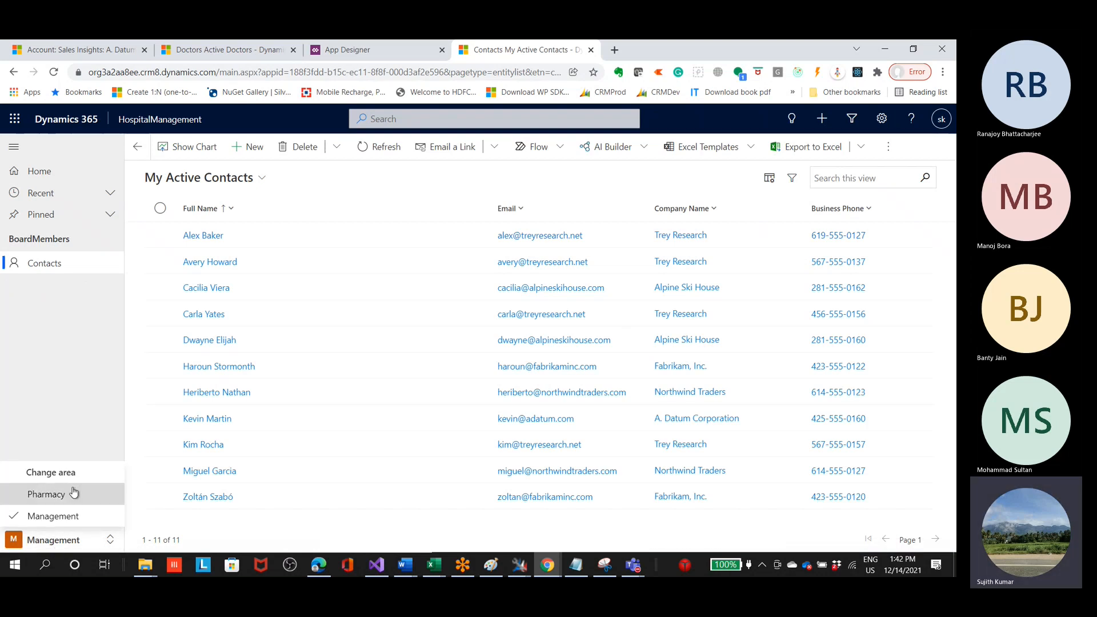
pyautogui.click(66, 397)
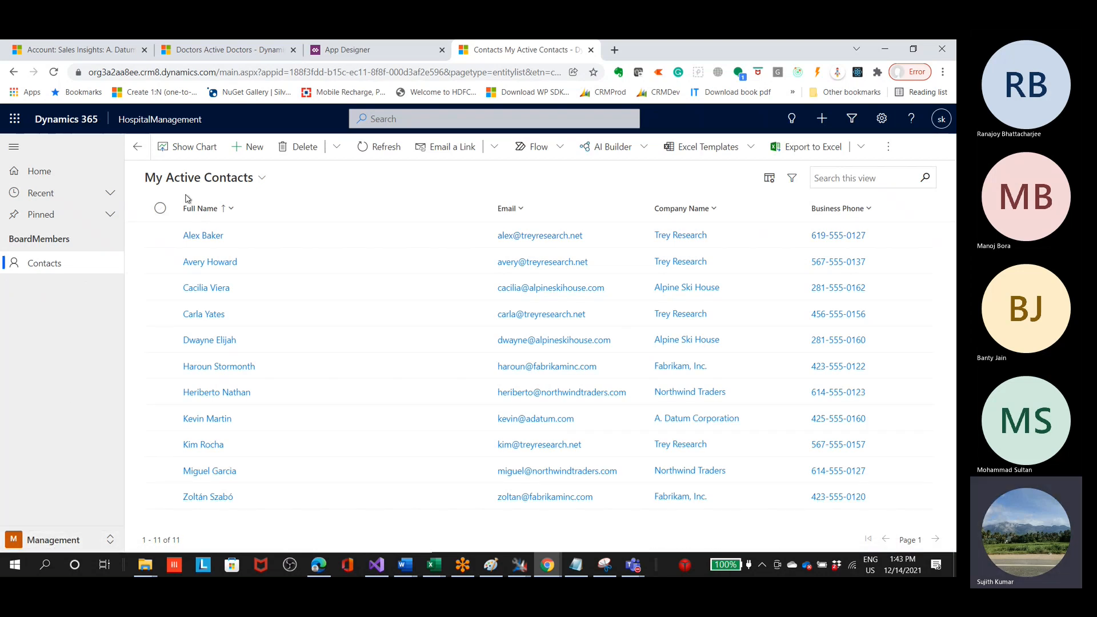
pyautogui.click(204, 238)
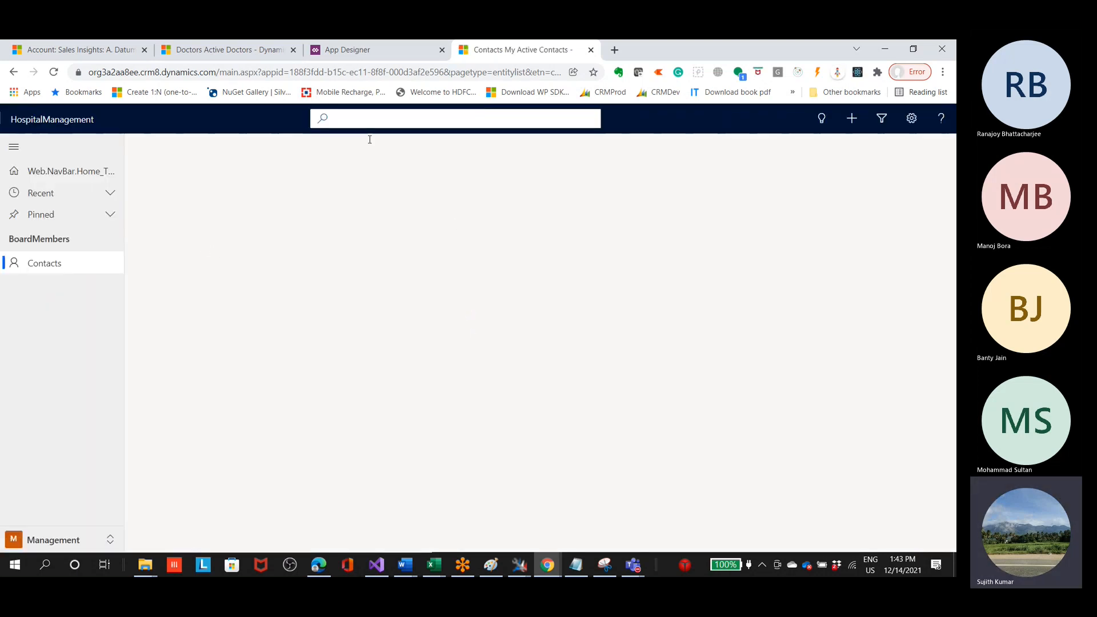
pyautogui.click(73, 539)
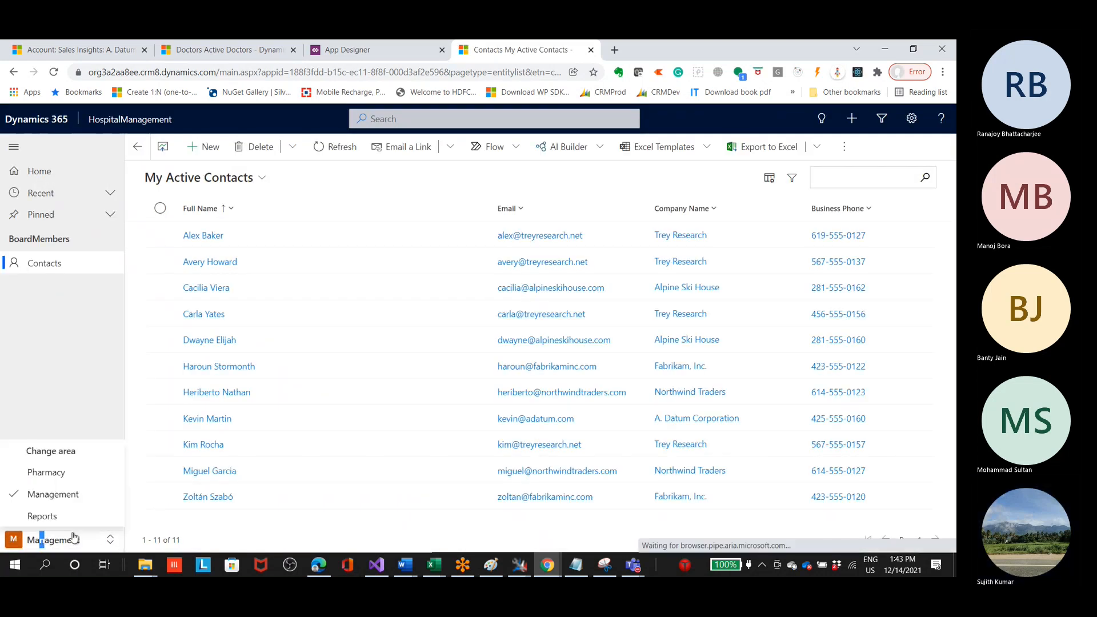
# Step: Switch the HospitalManagement app to the Reports area and open its Accounts list
pyautogui.click(41, 516)
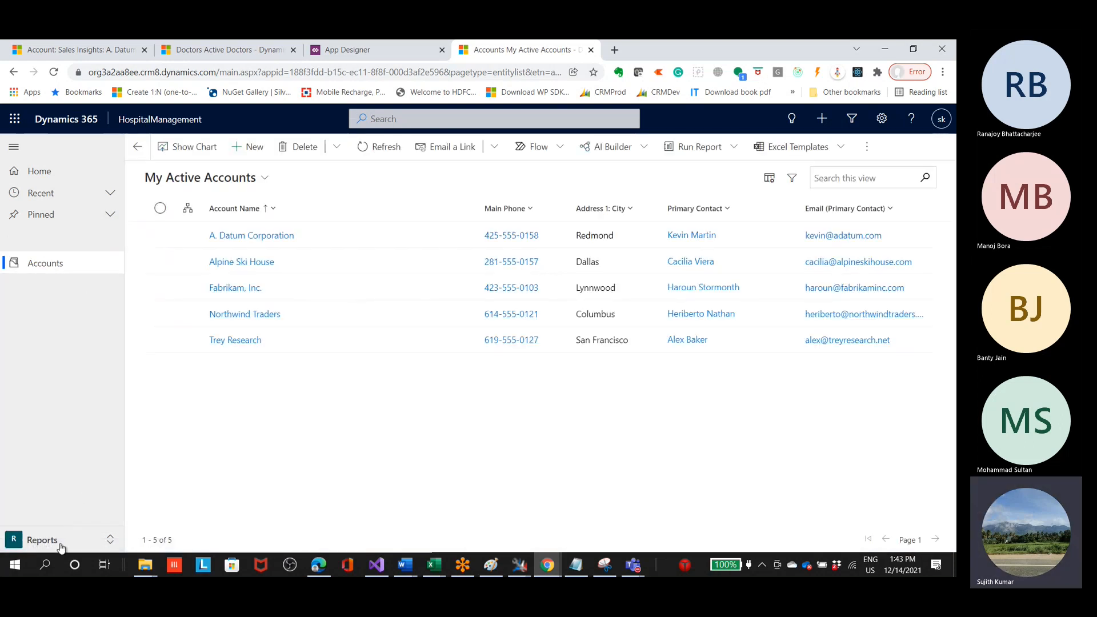
pyautogui.click(47, 263)
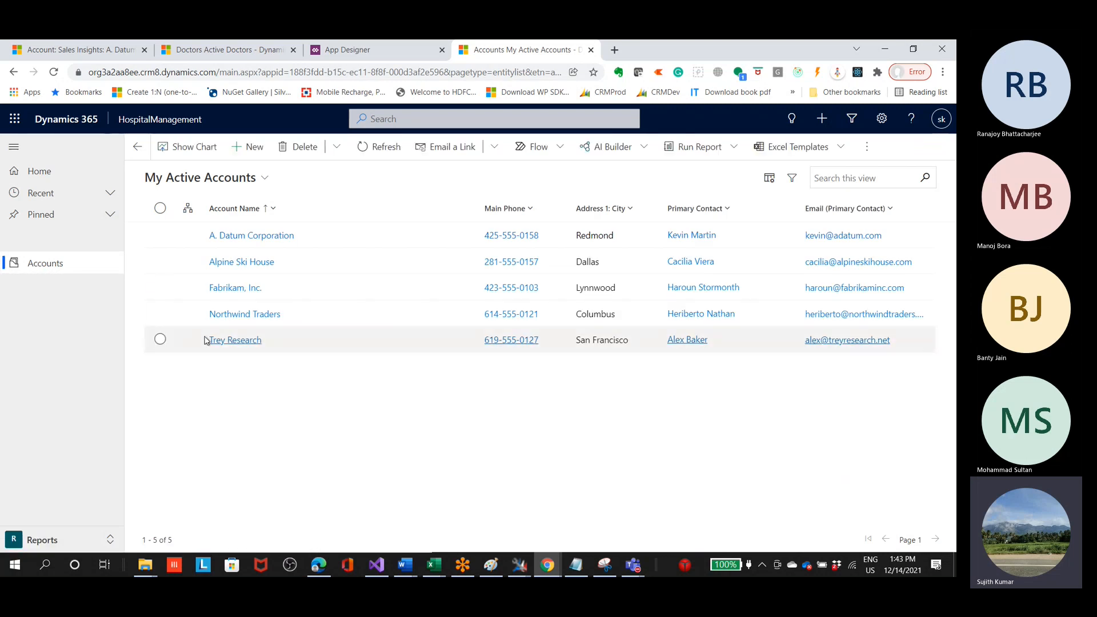
pyautogui.click(265, 72)
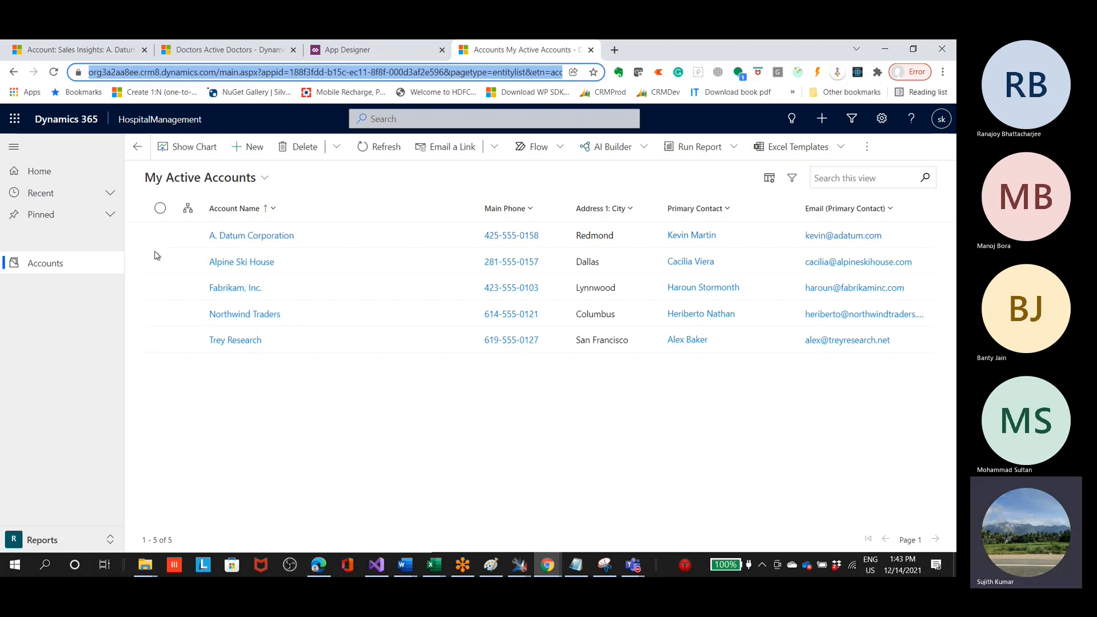
# Step: Look through the open App Designer and Dynamics 365 tabs, and check the list of published apps from Dynamics 365 — custom
pyautogui.click(411, 57)
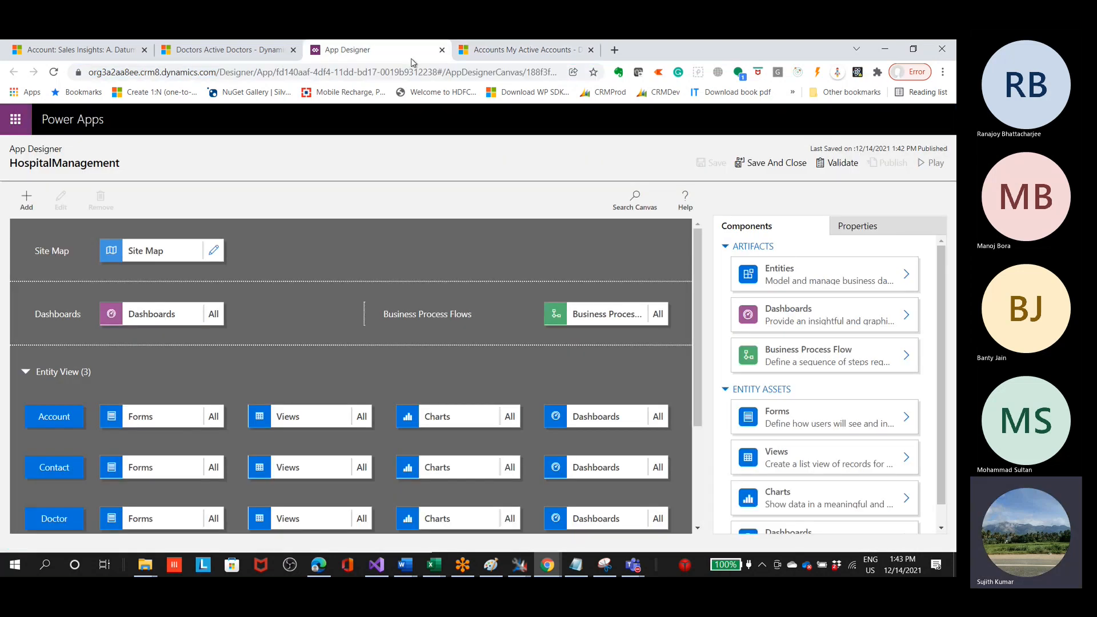
pyautogui.click(545, 54)
pyautogui.click(251, 53)
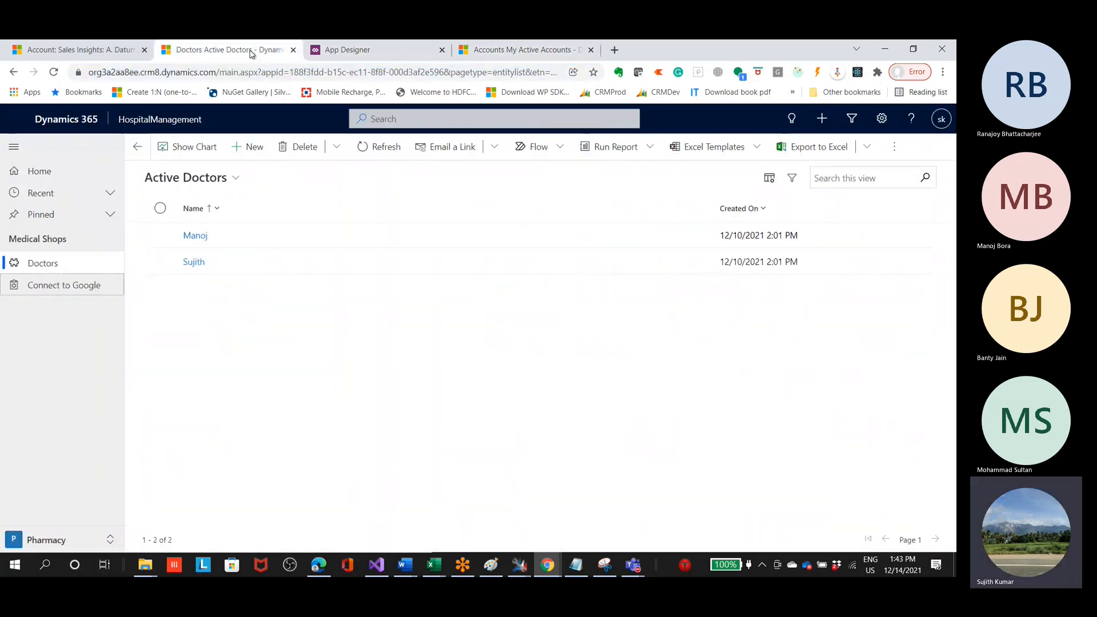
pyautogui.click(115, 51)
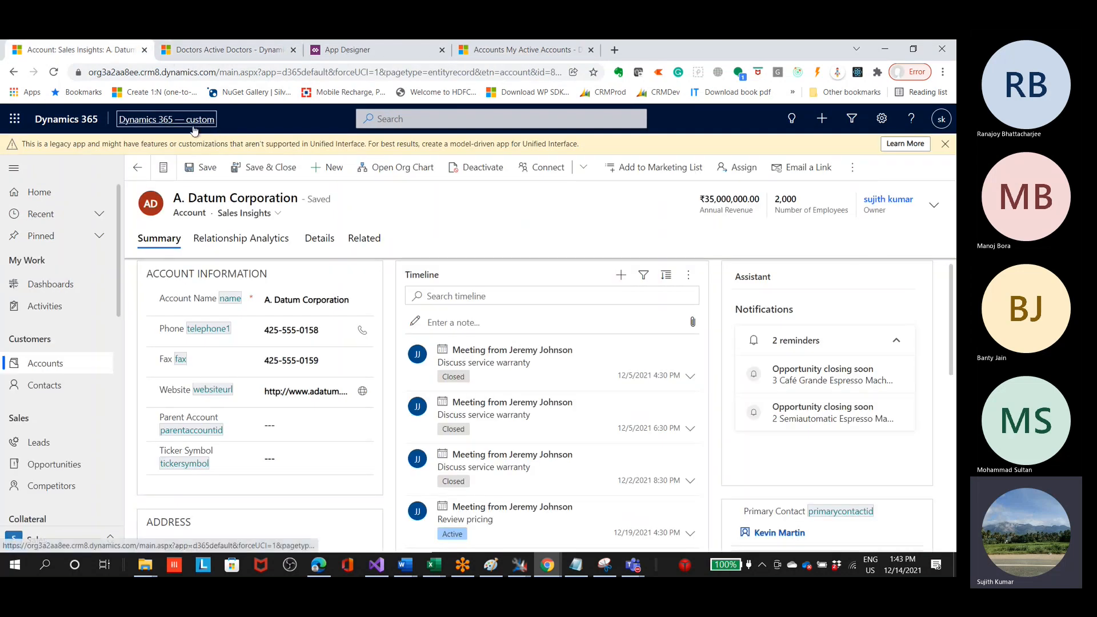
pyautogui.click(193, 128)
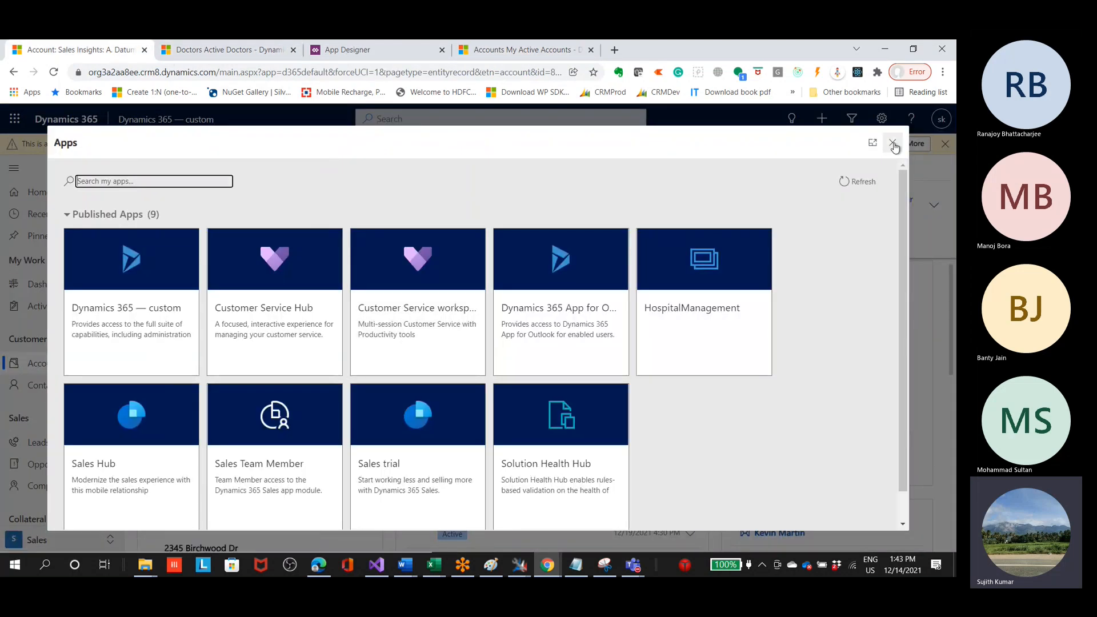
pyautogui.click(893, 144)
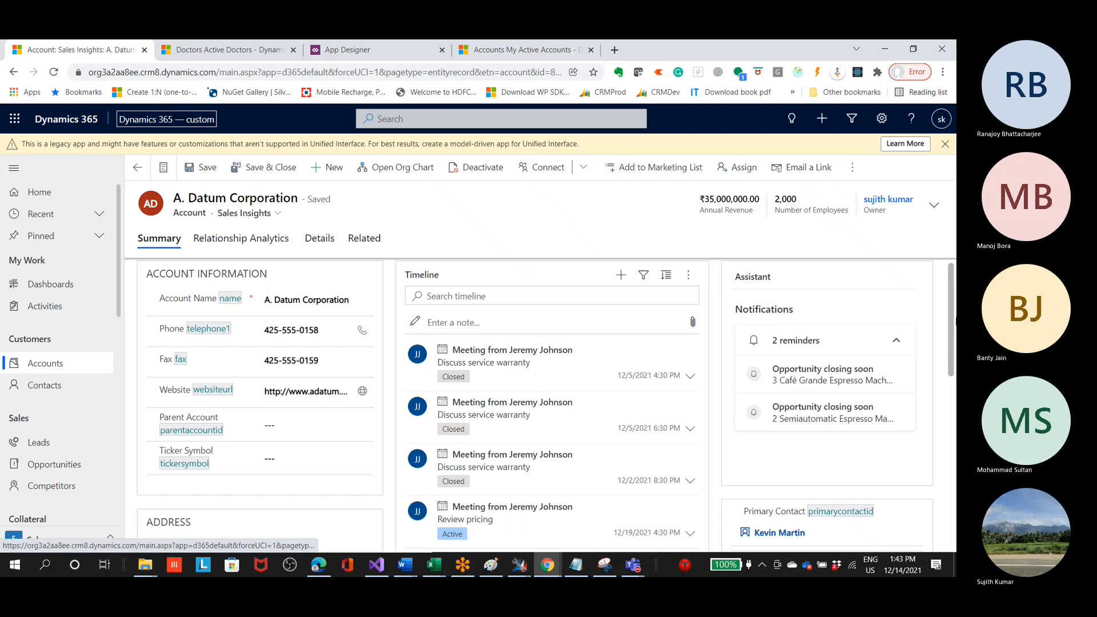
# Step: Open an incognito browser window and go to make.powerapps.com
pyautogui.click(942, 72)
pyautogui.click(880, 119)
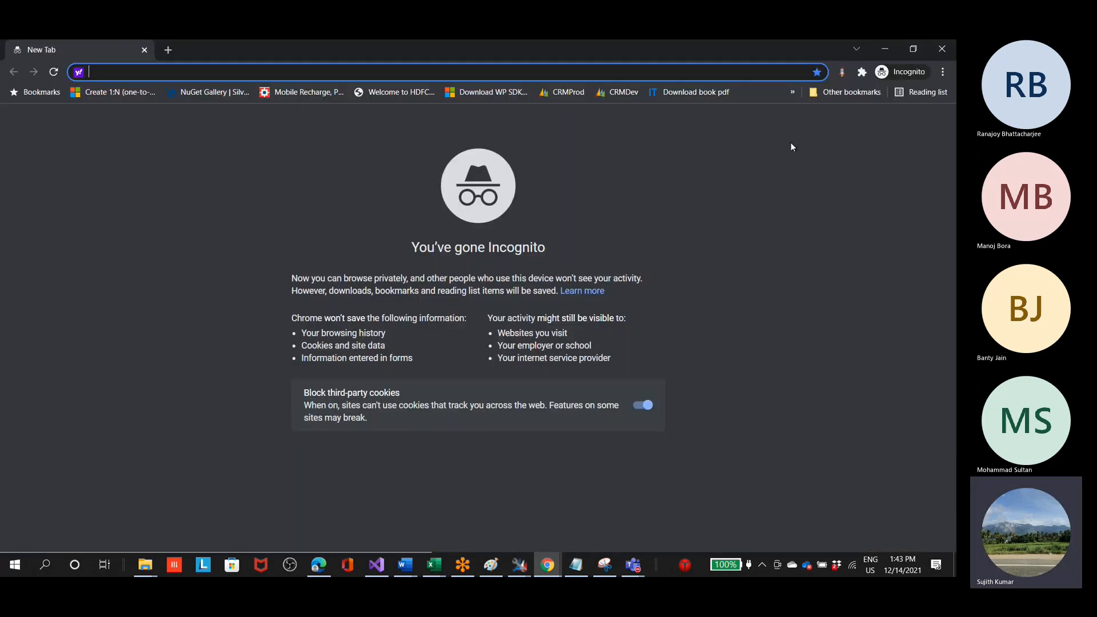
pyautogui.write('make.powerapps.com')
pyautogui.press('Return')
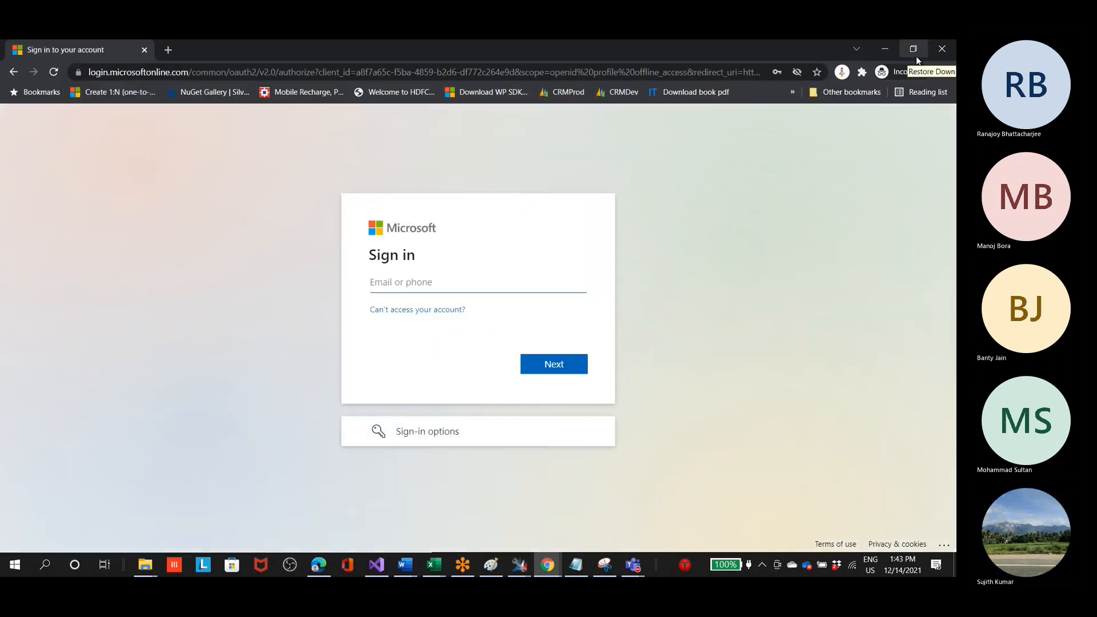
# Step: Copy the admin account's e-mail from Trial instance.txt in Notepad and submit it on the Microsoft sign-in page
pyautogui.click(576, 565)
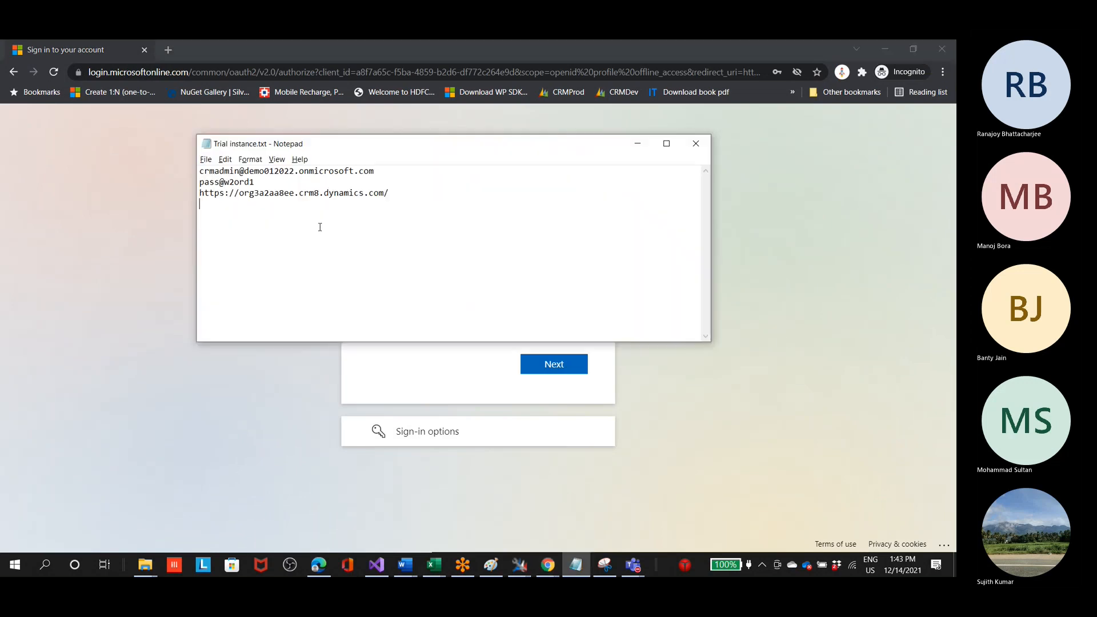
pyautogui.moveTo(393, 170); pyautogui.dragTo(197, 173)
pyautogui.hotkey('ctrl', 'c')
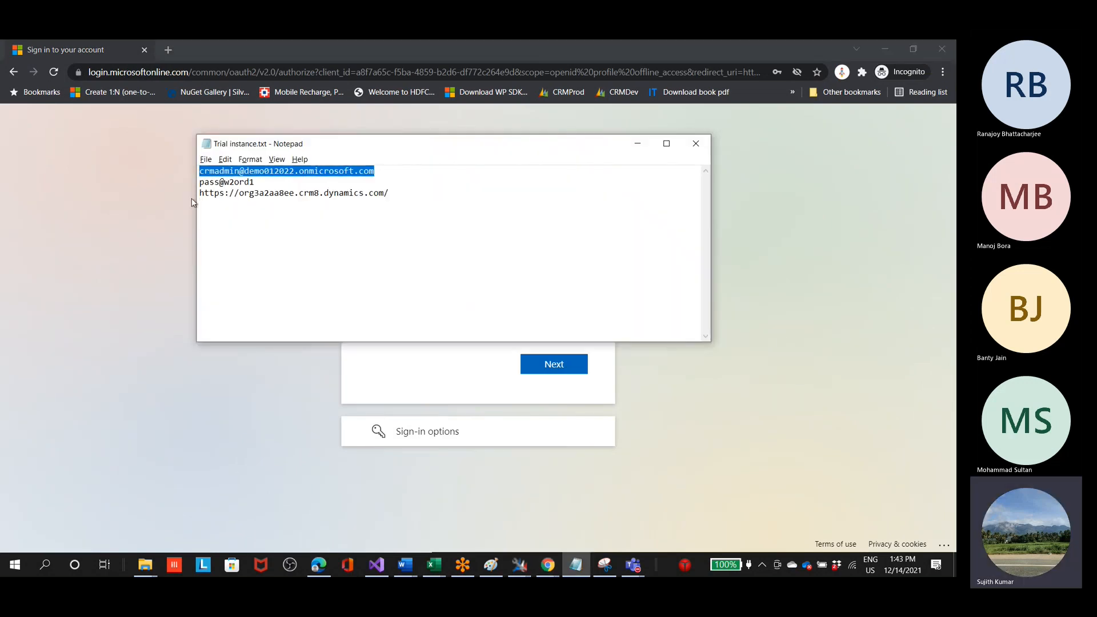
pyautogui.click(469, 377)
pyautogui.click(395, 284)
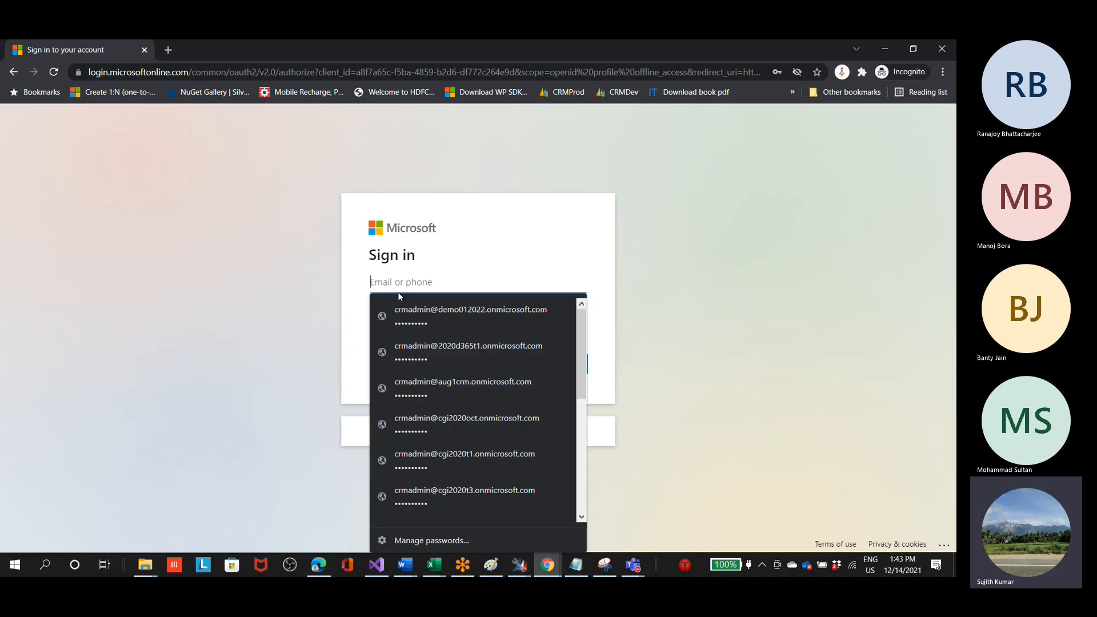
pyautogui.hotkey('ctrl', 'v')
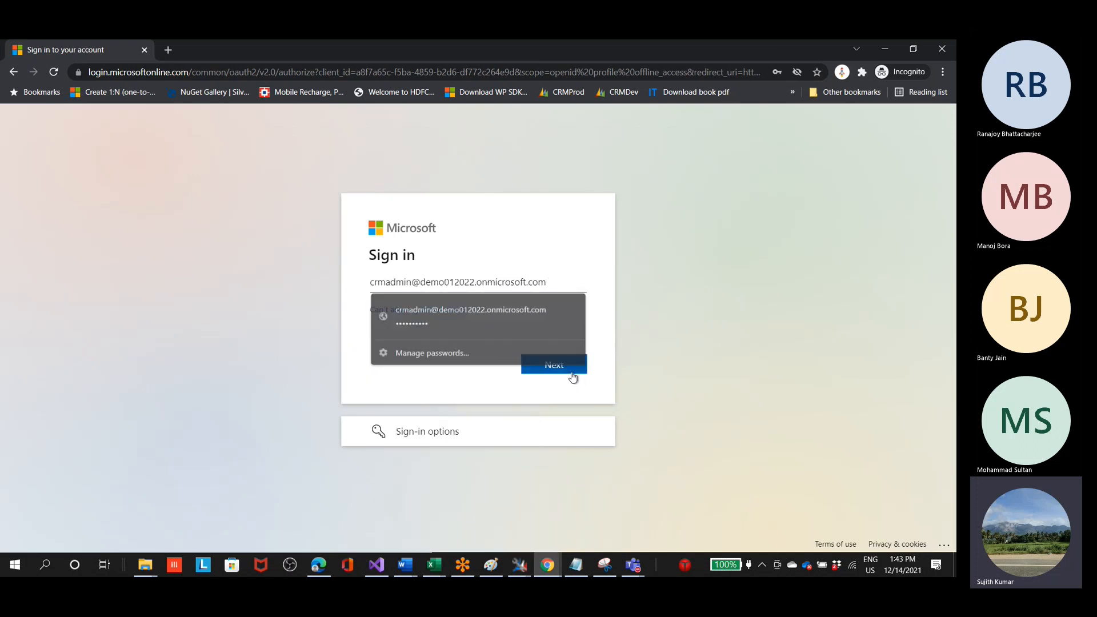
pyautogui.click(571, 374)
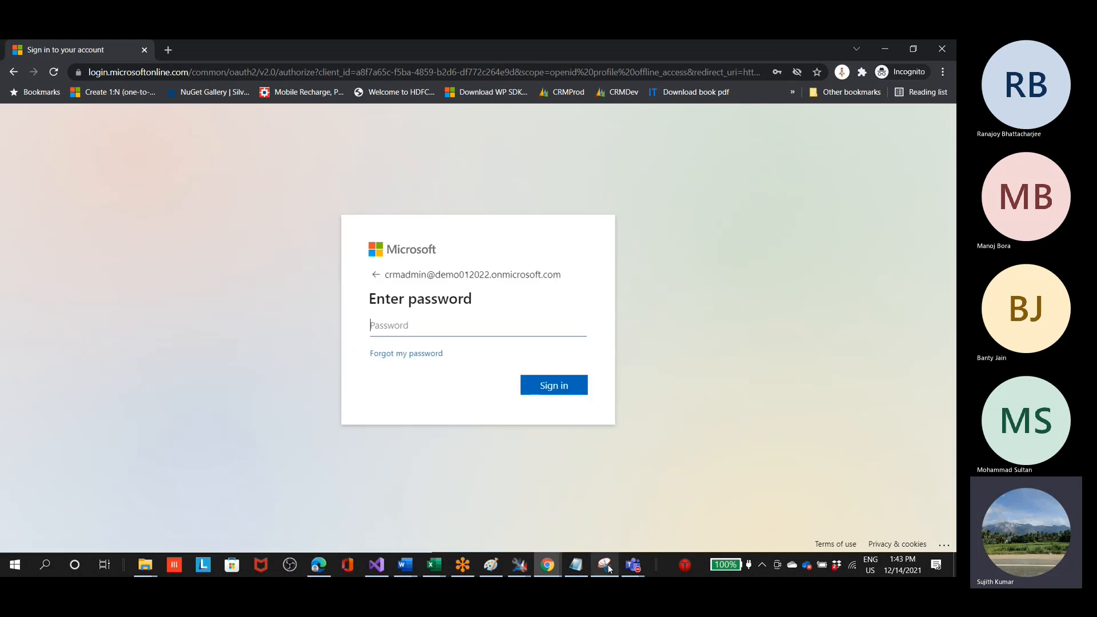
# Step: Enter the account password, skip the security defaults setup for now, and complete the sign-in to Power Apps
pyautogui.moveTo(607, 566)
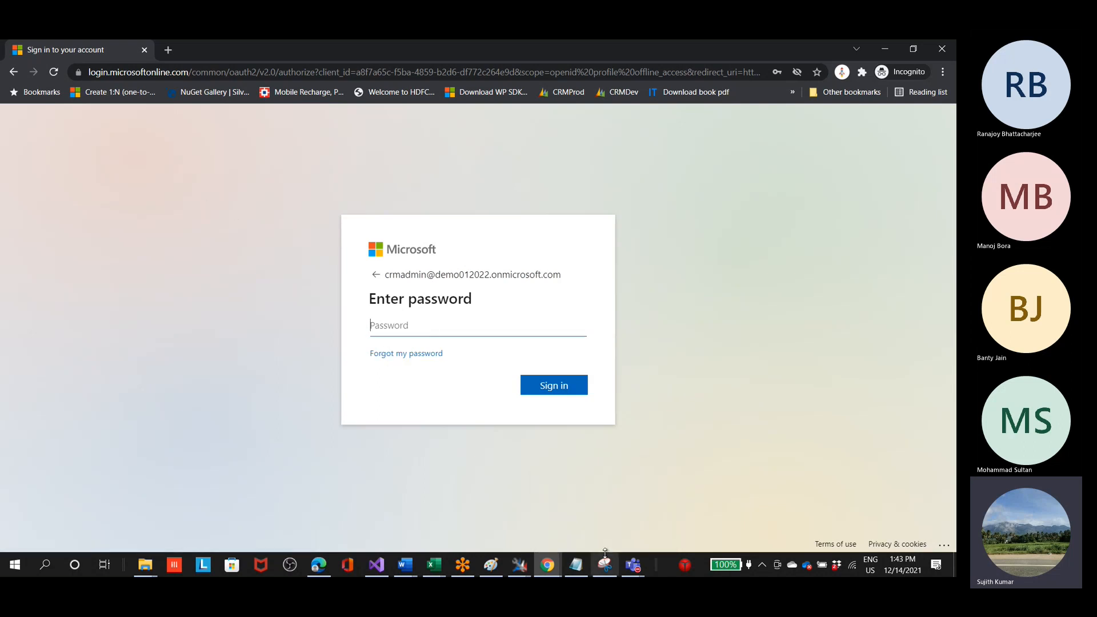
pyautogui.write('•••••')
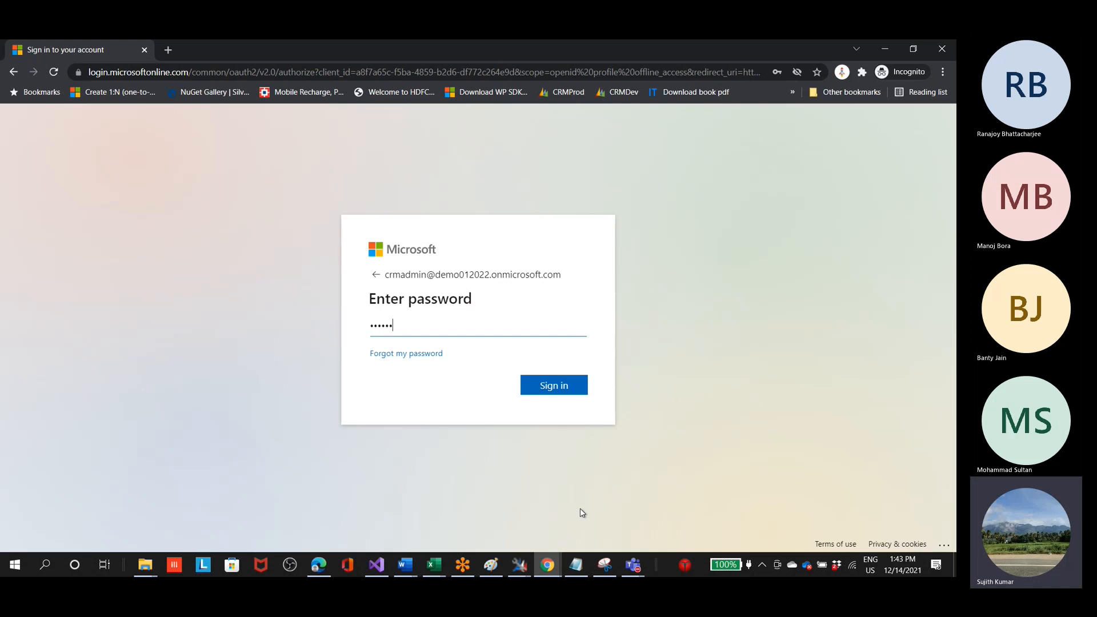
pyautogui.write('•••')
pyautogui.press('Return')
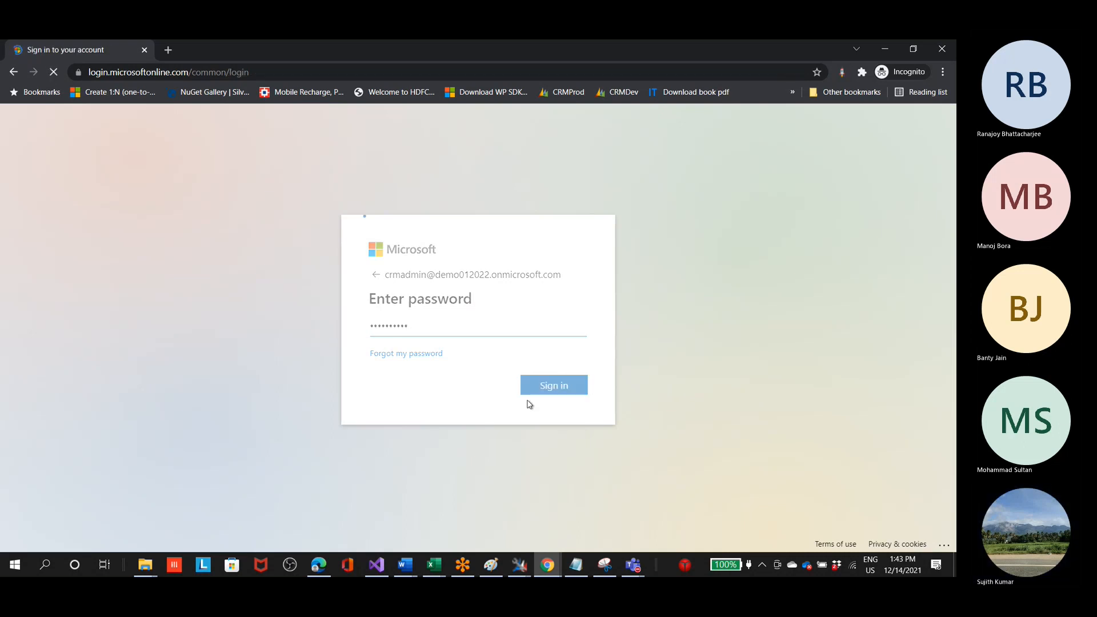
pyautogui.click(474, 342)
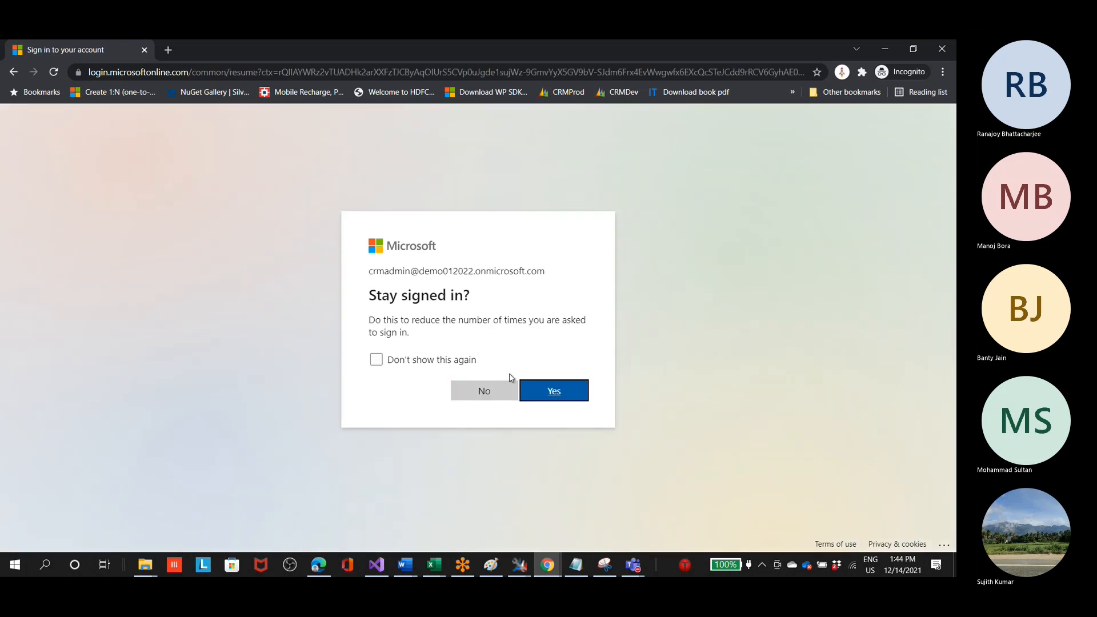
pyautogui.click(552, 390)
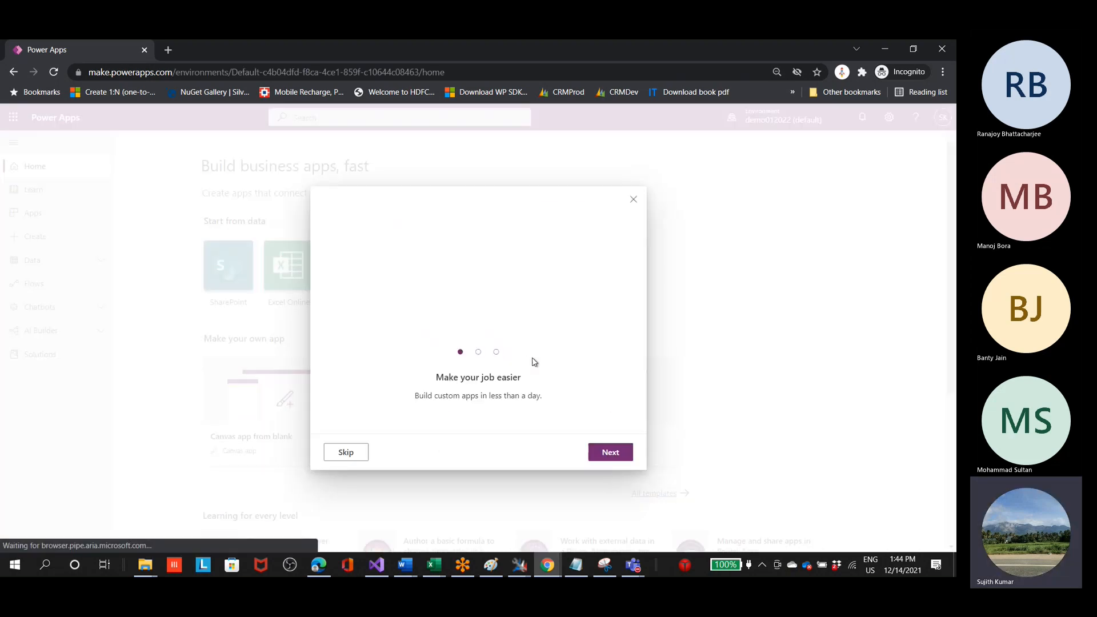
# Step: Close the Power Apps welcome dialog and dismiss the three-part introductory tour on the home page
pyautogui.click(629, 203)
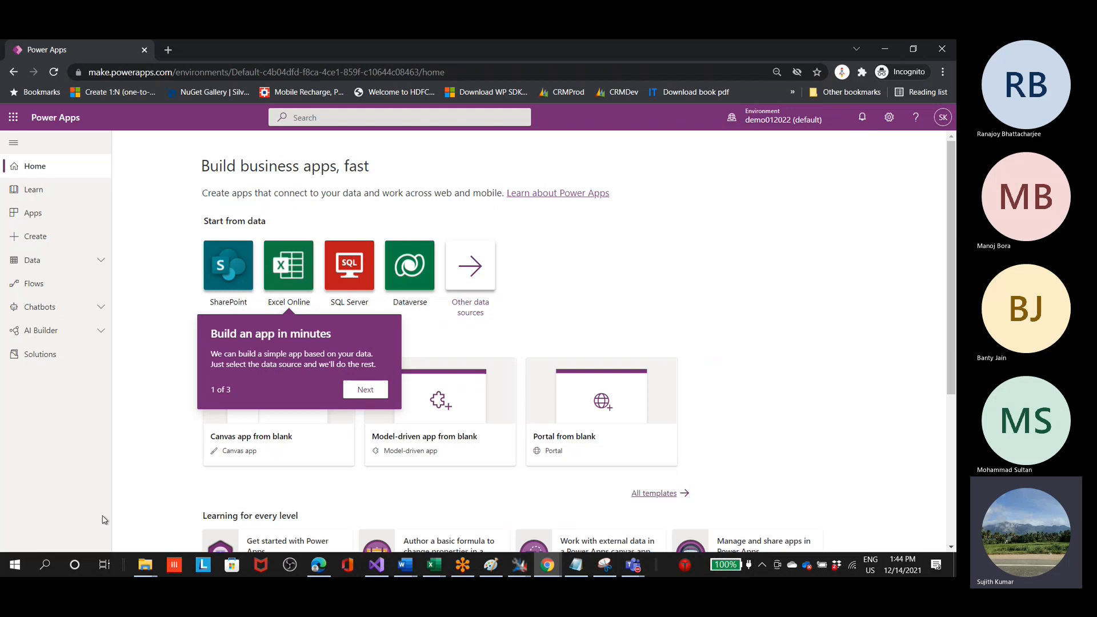
pyautogui.click(21, 569)
pyautogui.click(20, 567)
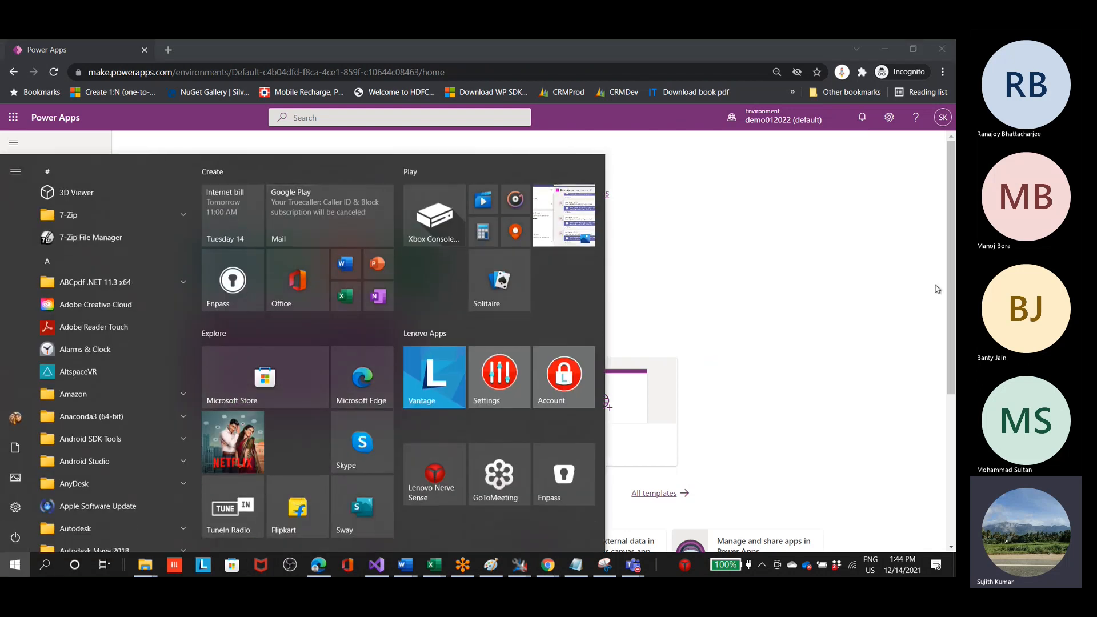
pyautogui.click(923, 326)
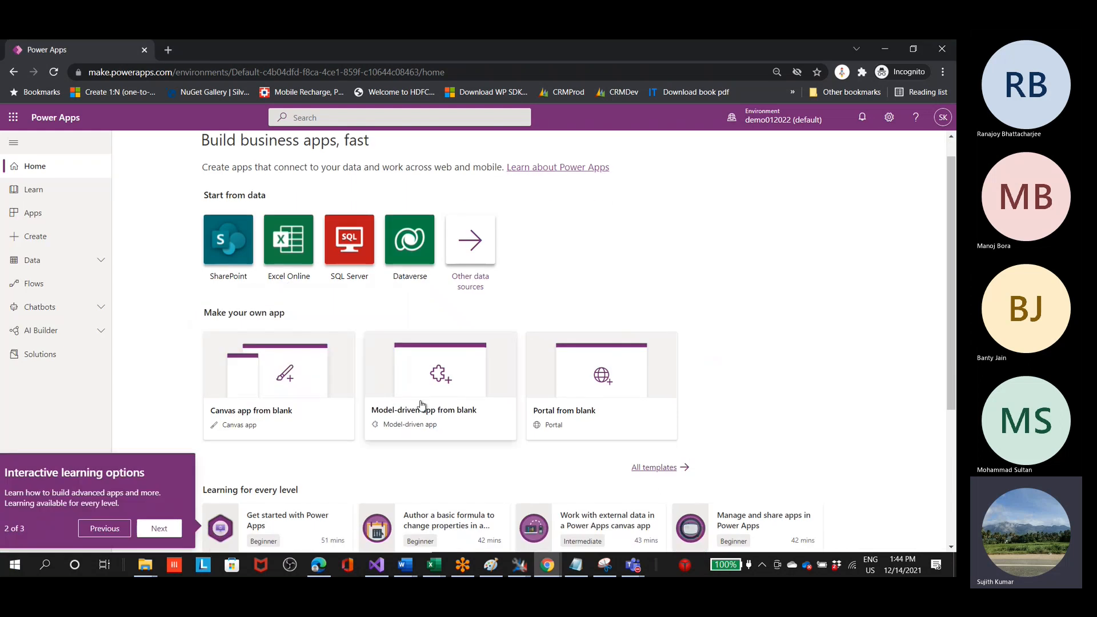
pyautogui.click(159, 528)
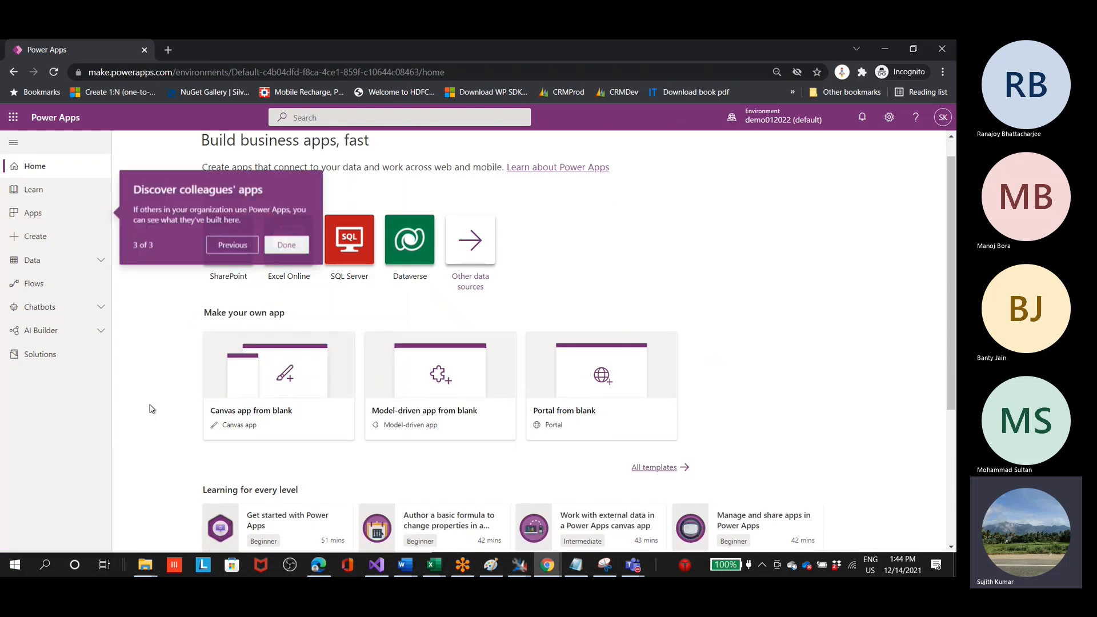
pyautogui.click(846, 282)
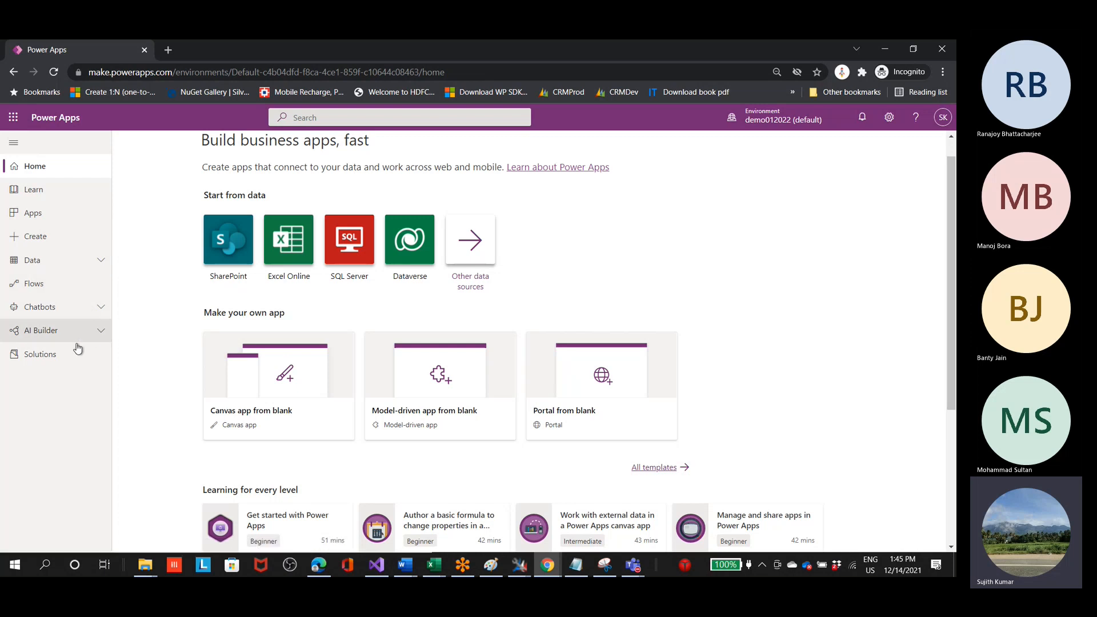
# Step: View the Solutions page of the default environment, and switch the environment to Sales Trial
pyautogui.moveTo(176, 70); pyautogui.dragTo(86, 73)
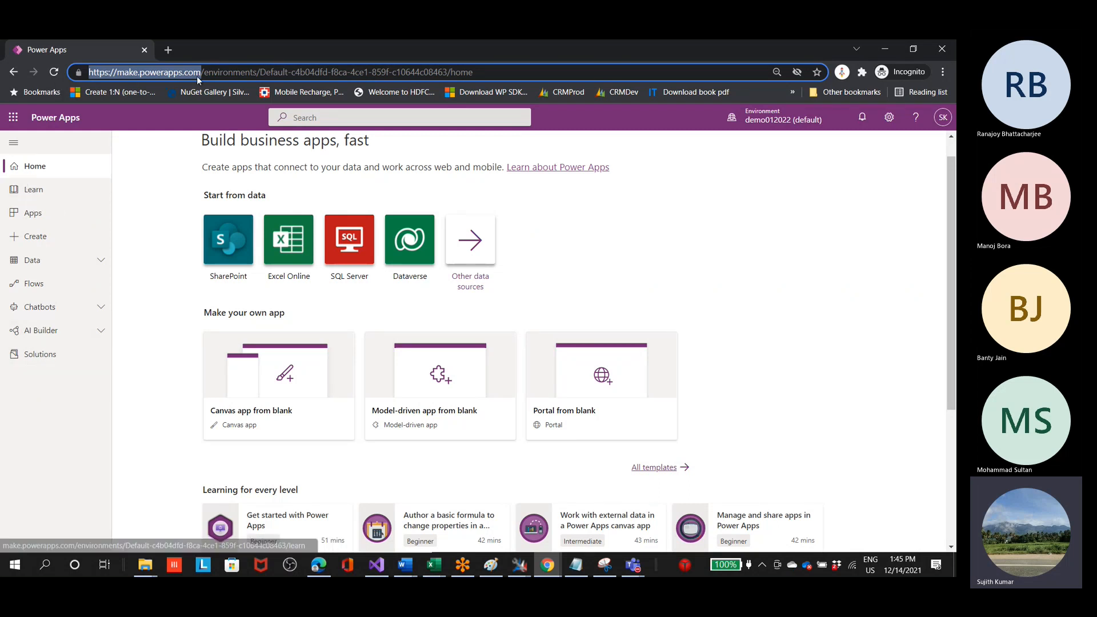
pyautogui.click(54, 354)
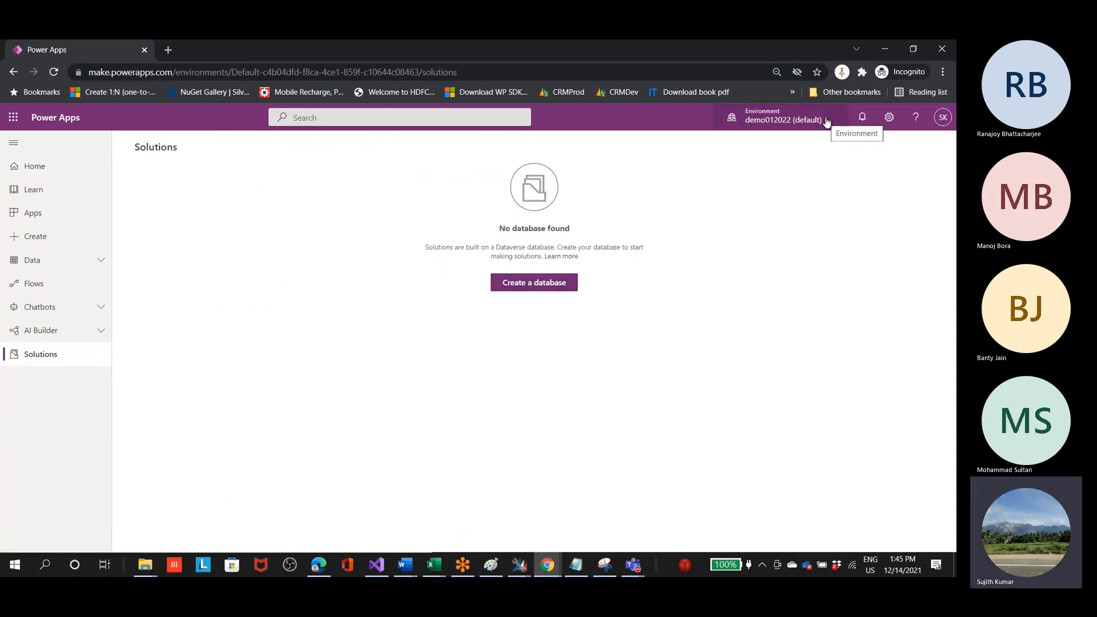
pyautogui.click(172, 72)
pyautogui.click(782, 119)
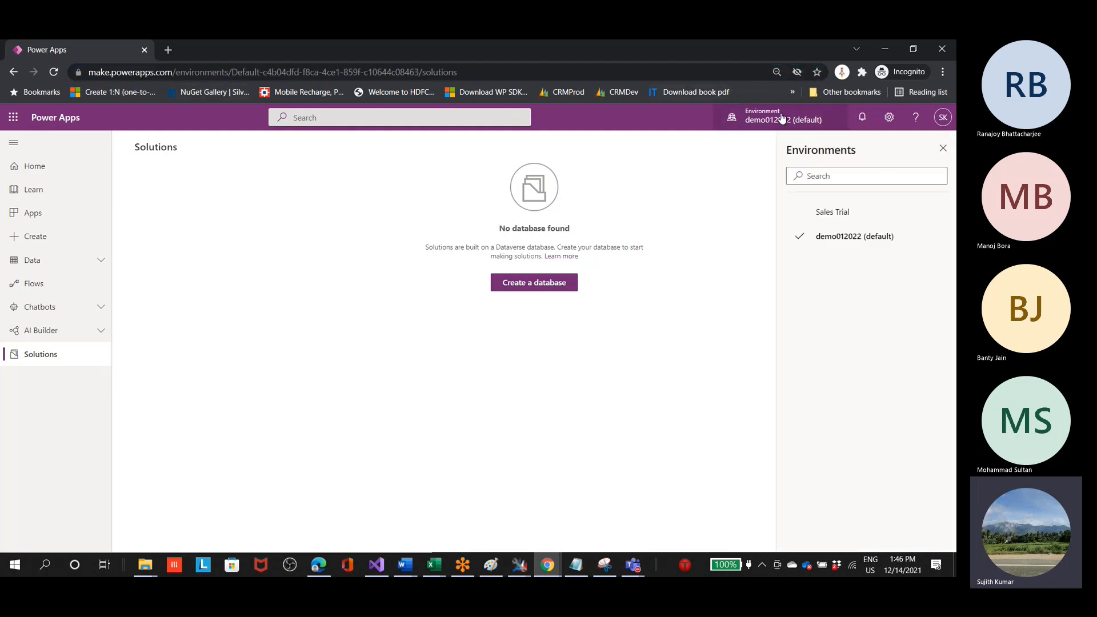
pyautogui.click(828, 213)
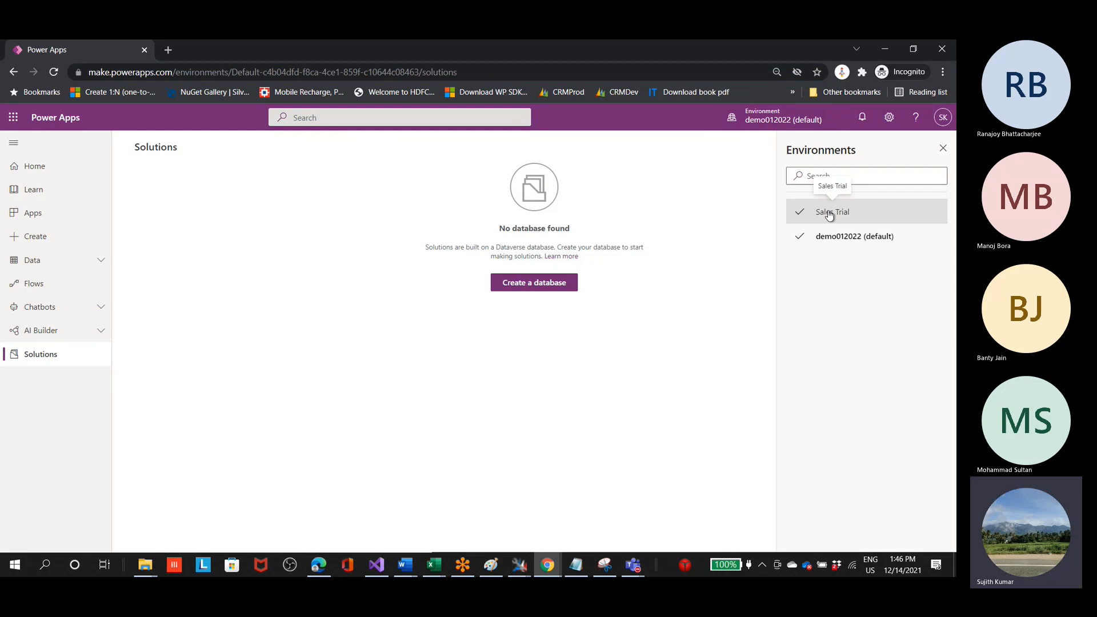
pyautogui.click(860, 215)
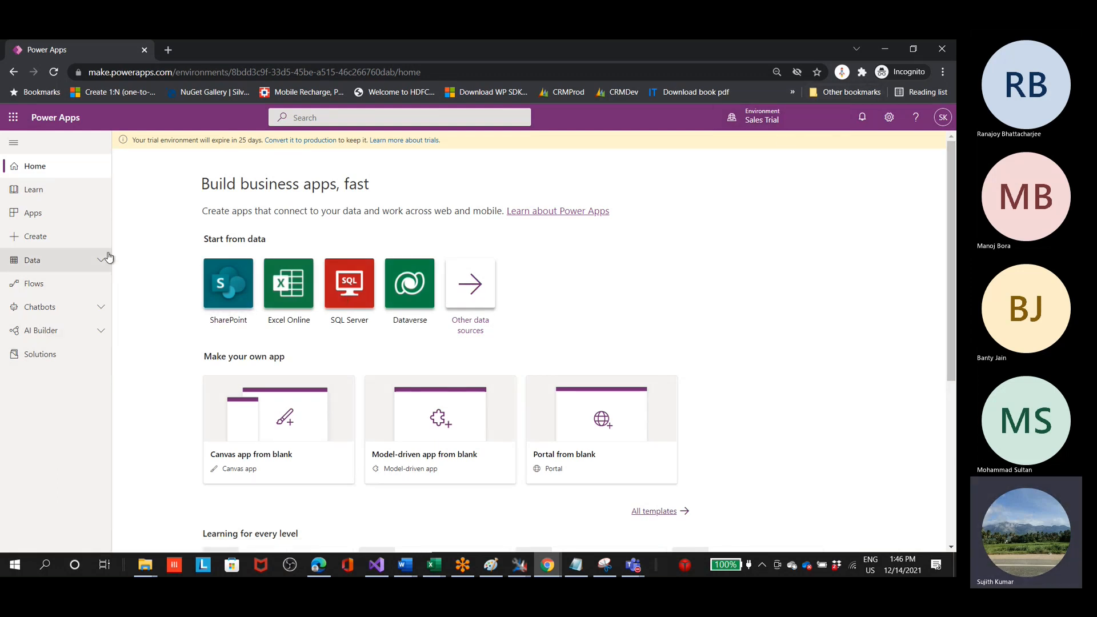
# Step: Go to the Sales Trial environment's solutions, dismiss the new-look tip, and open the Sprint1_core solution
pyautogui.click(67, 355)
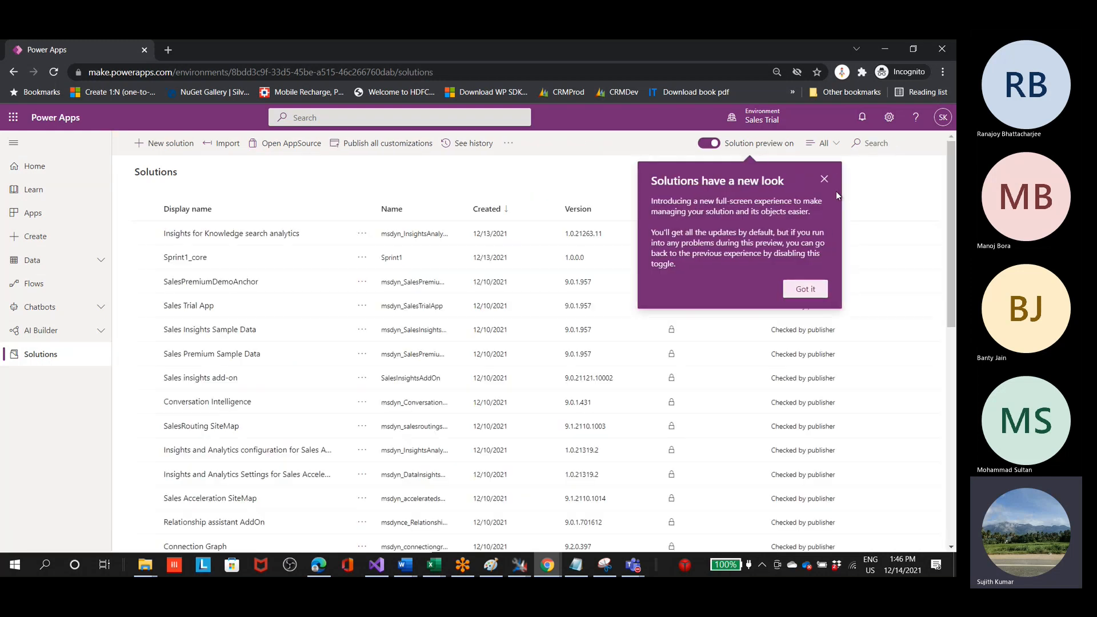
pyautogui.click(824, 180)
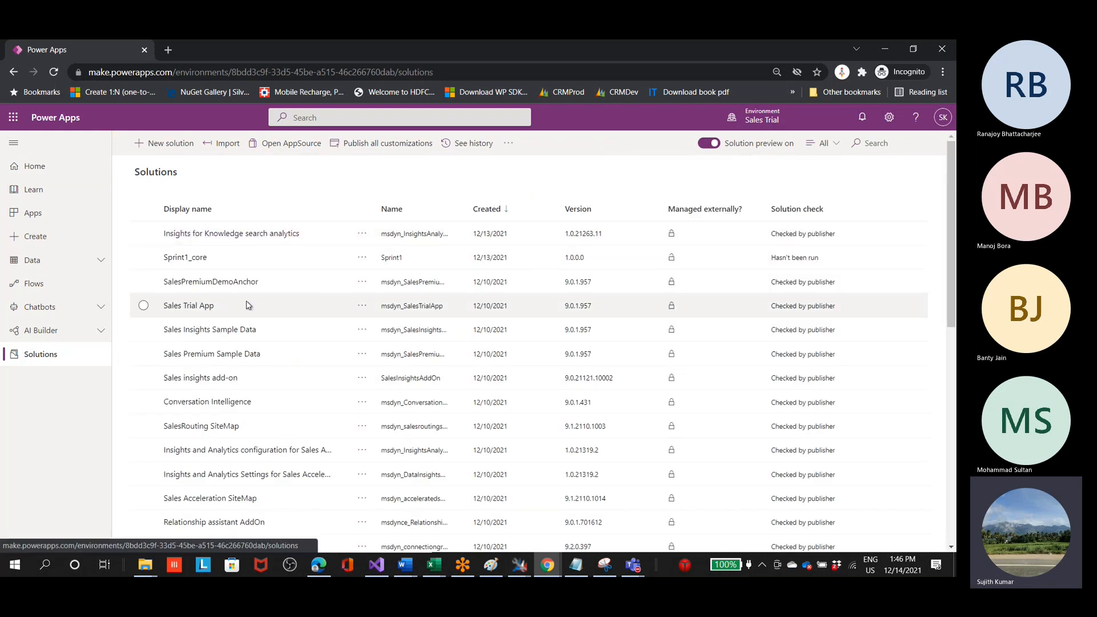
pyautogui.scroll(-5, 298, 370)
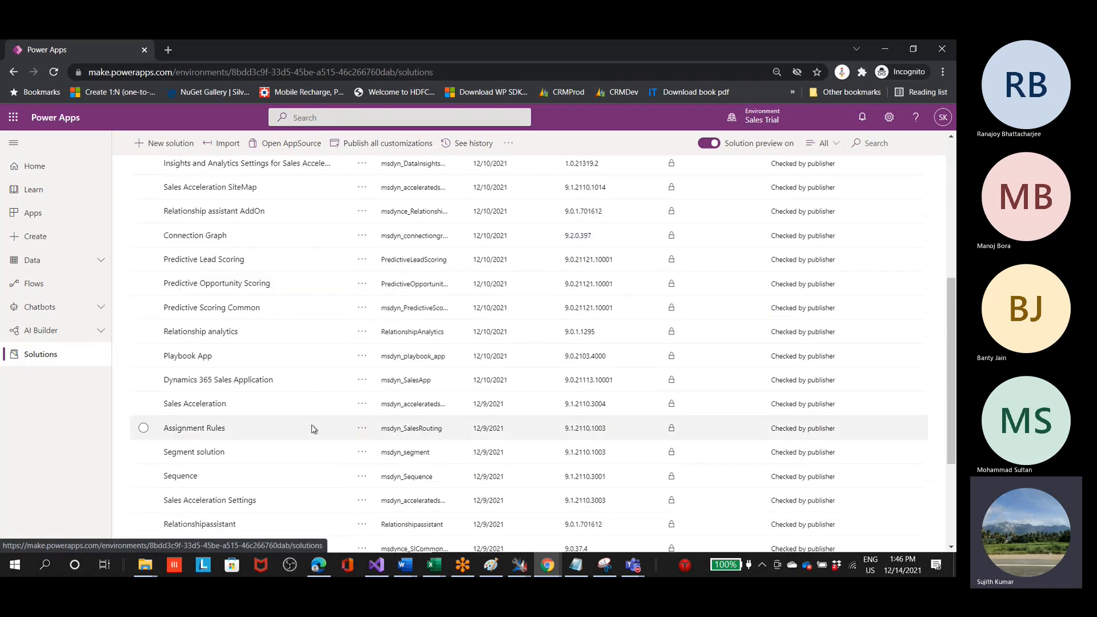
pyautogui.scroll(5, 310, 436)
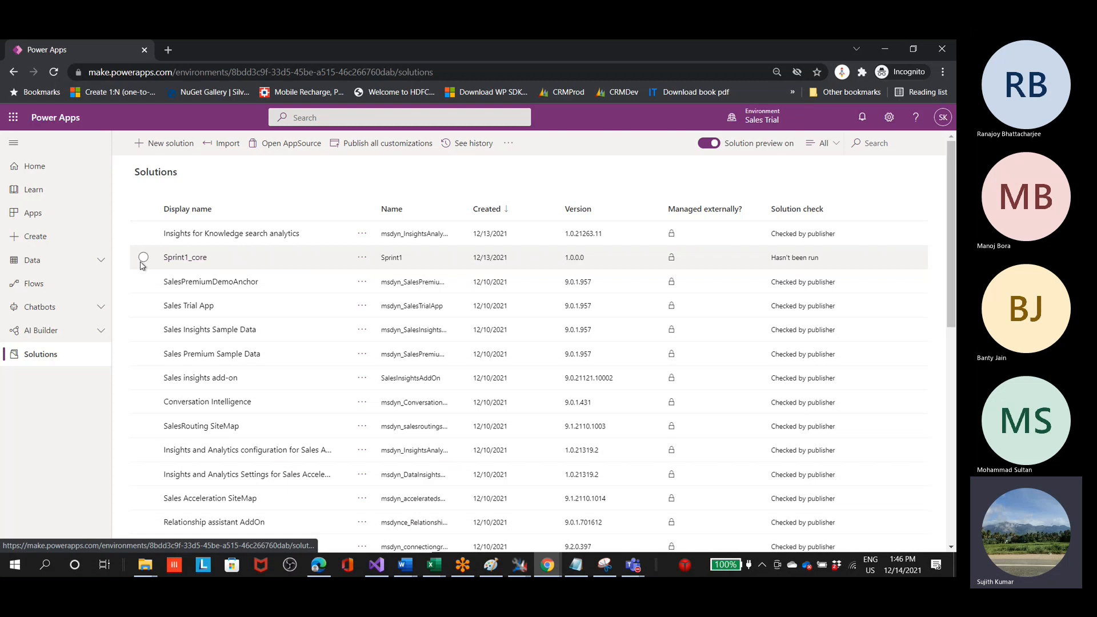
pyautogui.click(174, 258)
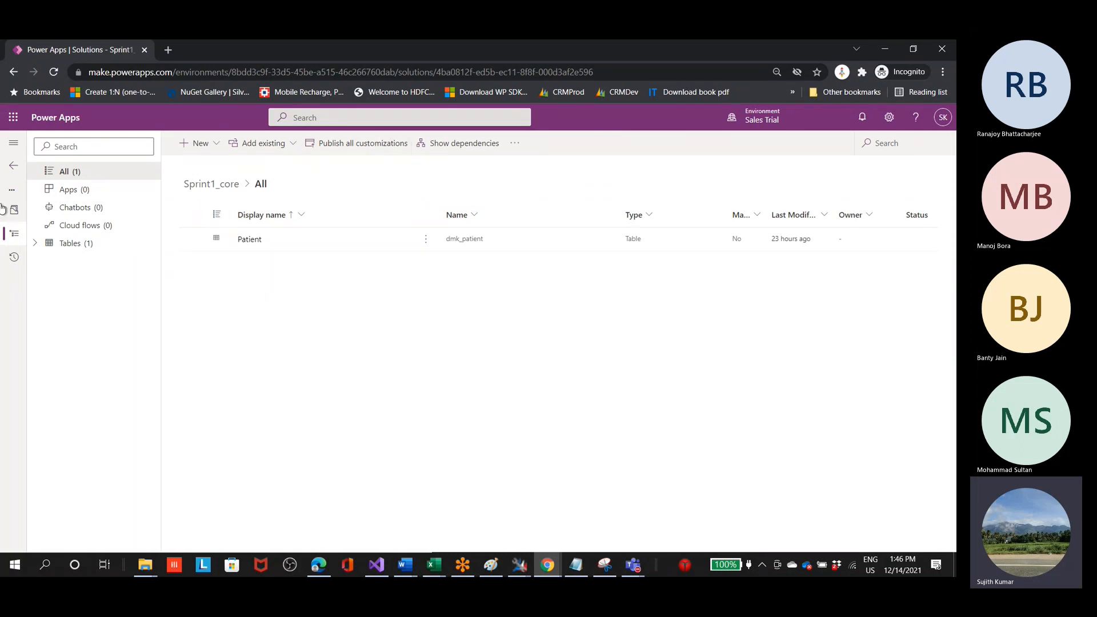
# Step: Check the Apps section of Sprint1_core and the app types available for creation, and return to the Solutions list
pyautogui.click(67, 189)
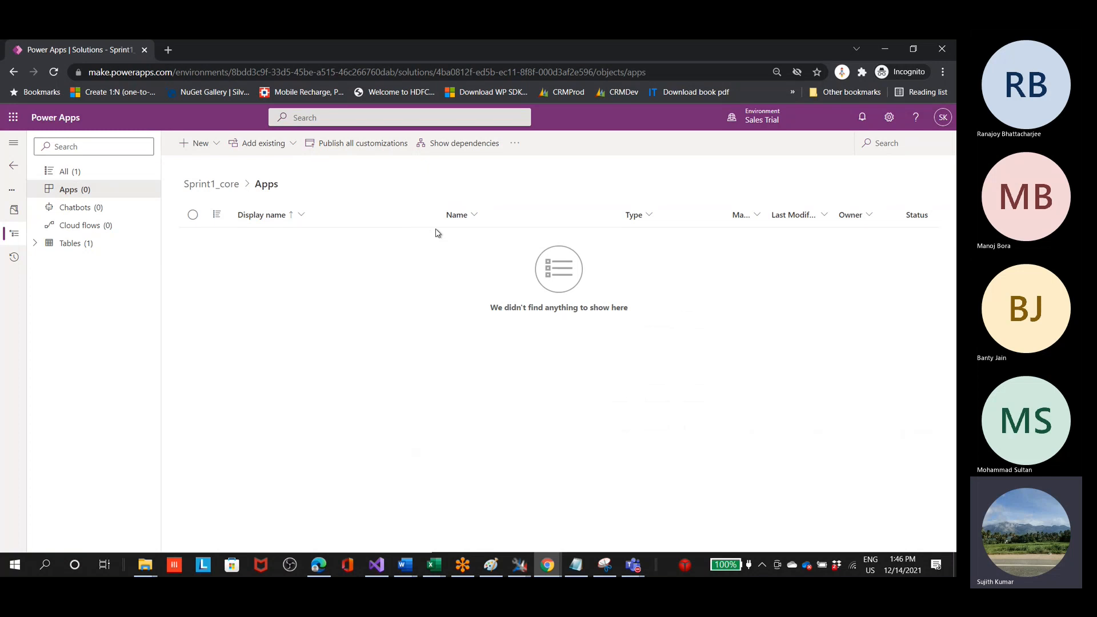
pyautogui.click(217, 144)
pyautogui.moveTo(223, 166)
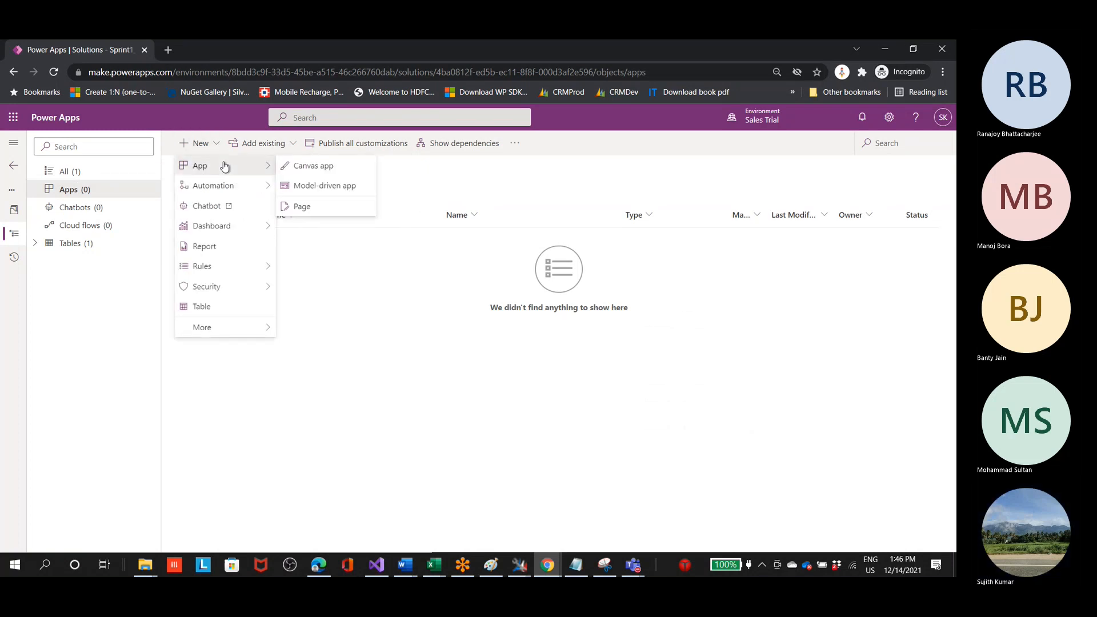
pyautogui.click(553, 178)
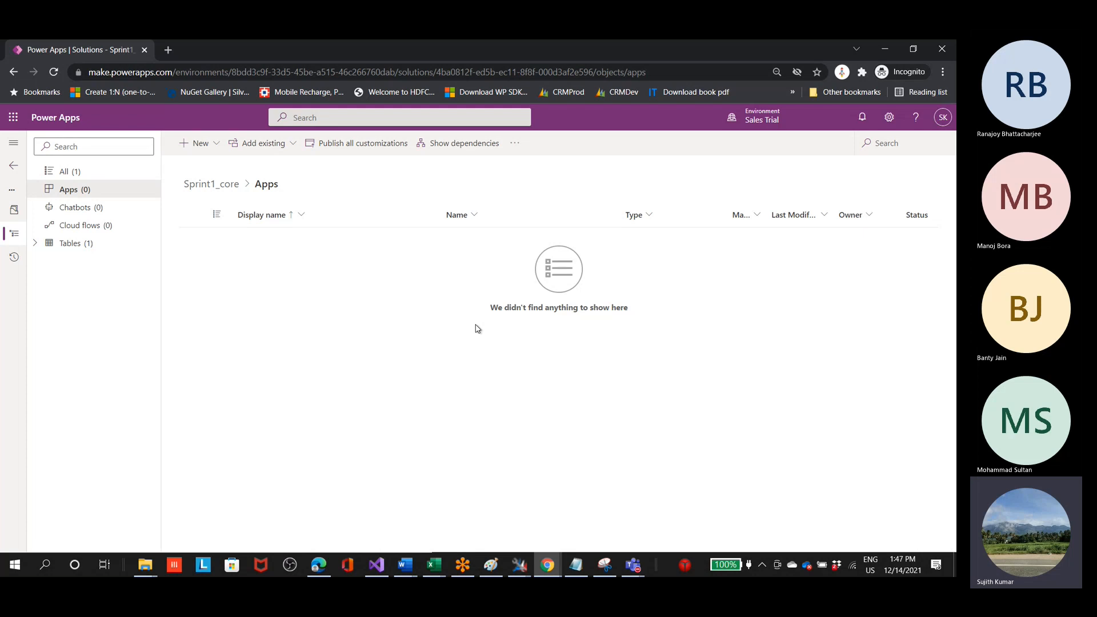
pyautogui.click(17, 171)
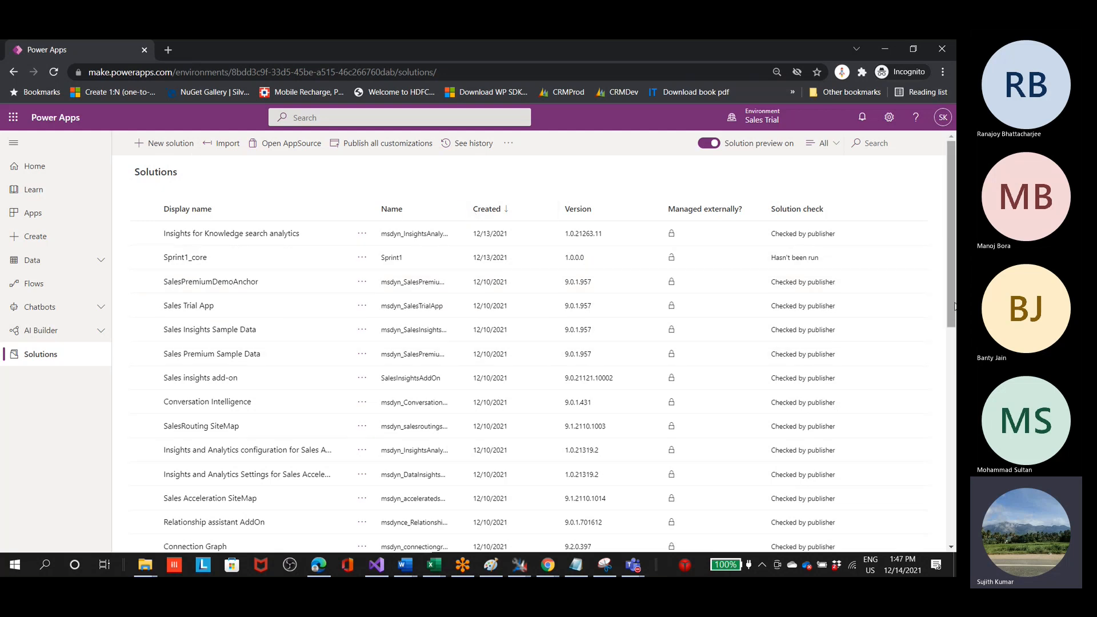
# Step: Review the Sales Trial environment's Solutions list and the maker portal's base address, make.powerapps.com
pyautogui.scroll(-7, 928, 366)
pyautogui.scroll(7, 934, 434)
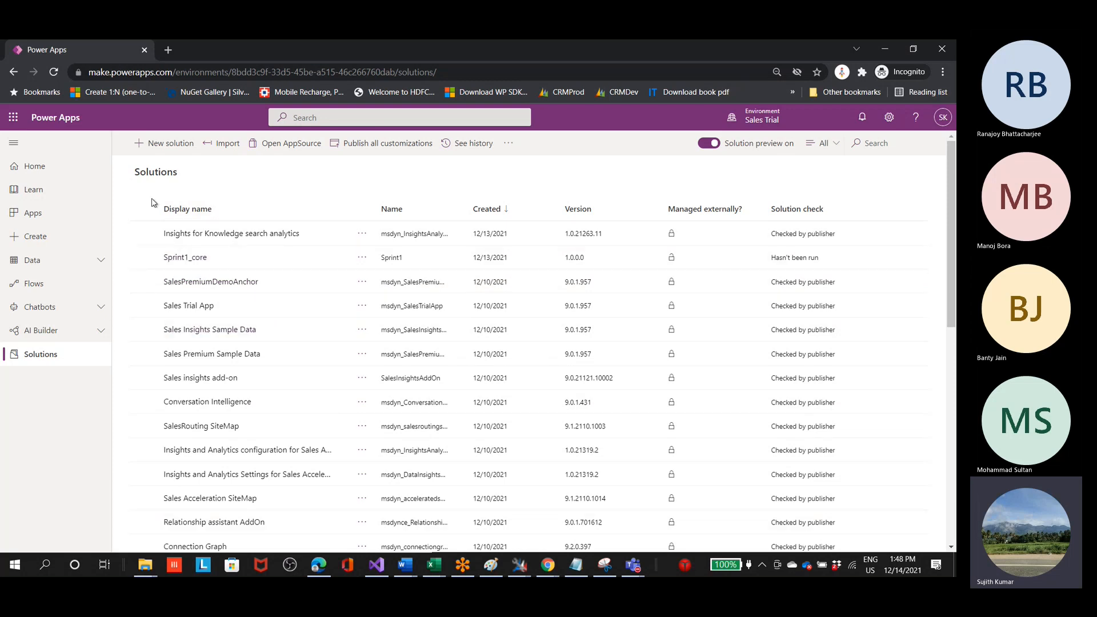
pyautogui.moveTo(953, 207); pyautogui.dragTo(955, 181)
pyautogui.moveTo(172, 72); pyautogui.dragTo(72, 76)
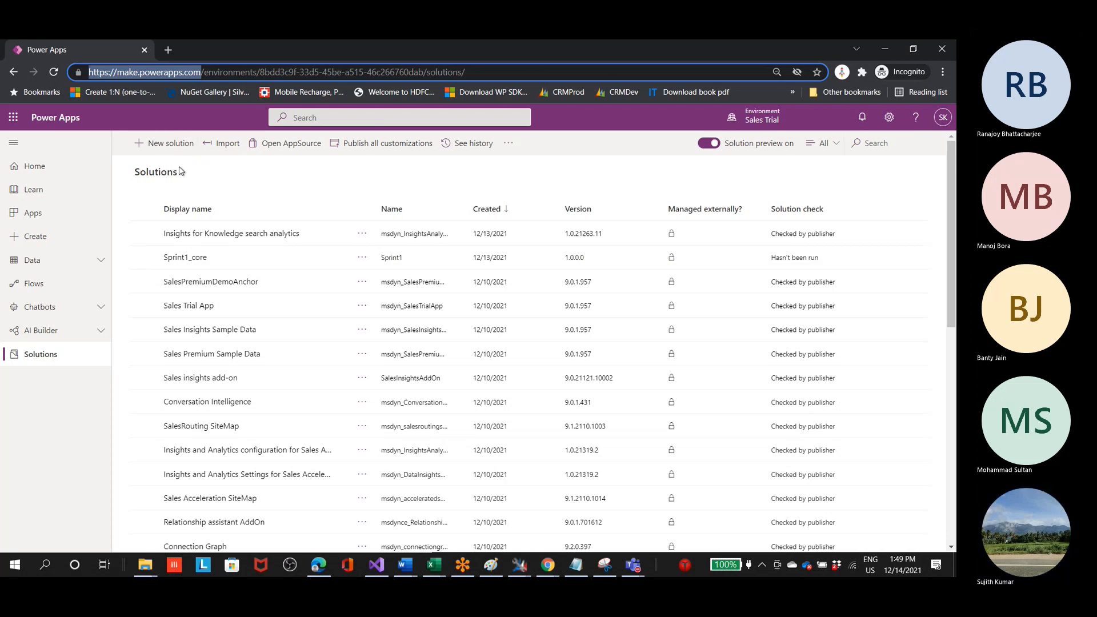
pyautogui.click(36, 362)
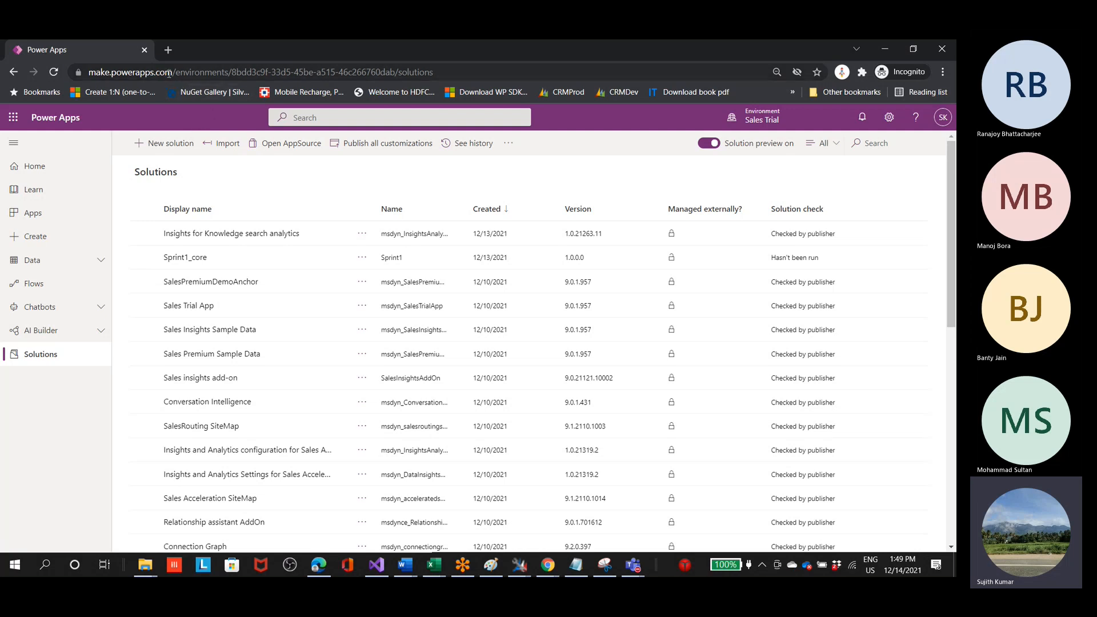
pyautogui.doubleClick(143, 72)
pyautogui.tripleClick(93, 72)
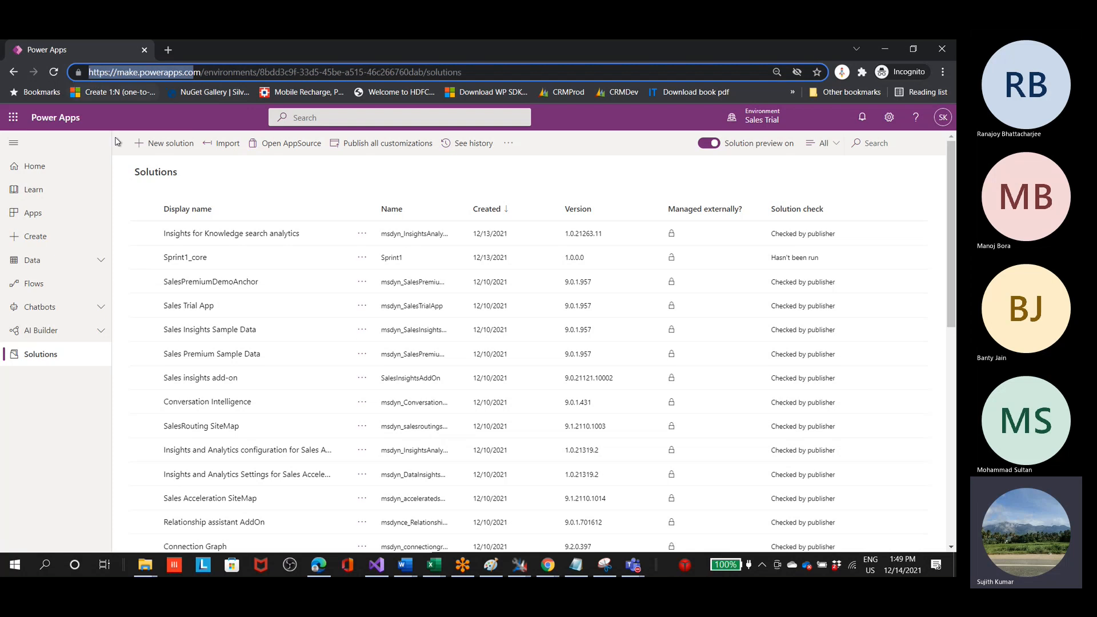
pyautogui.click(249, 181)
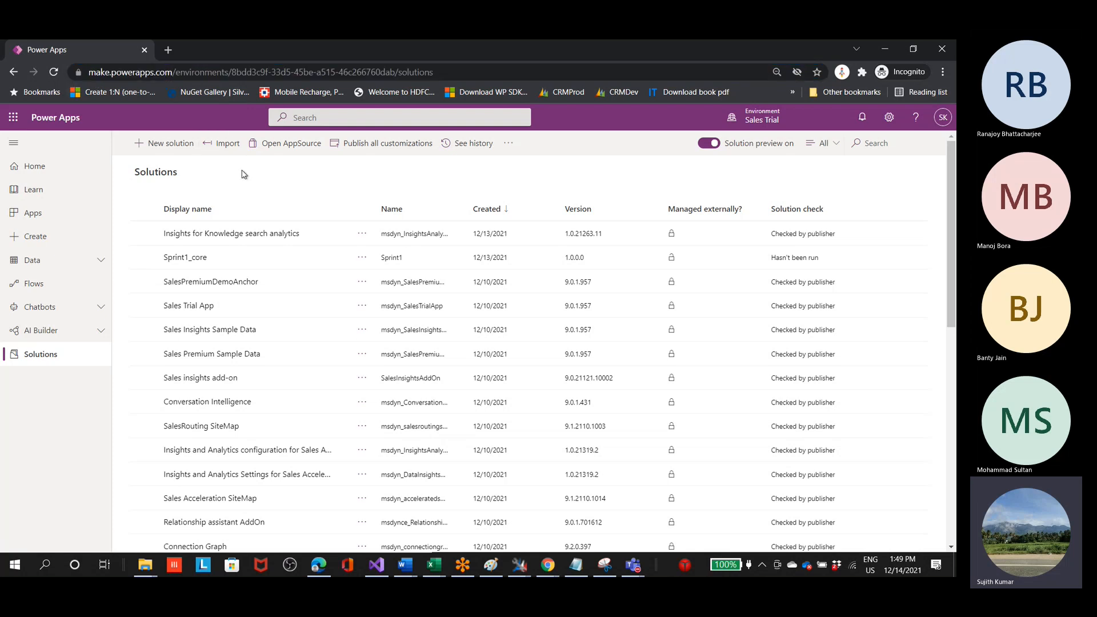
# Step: Start a new solution and give it the display name Sprint1_Webresources
pyautogui.click(167, 150)
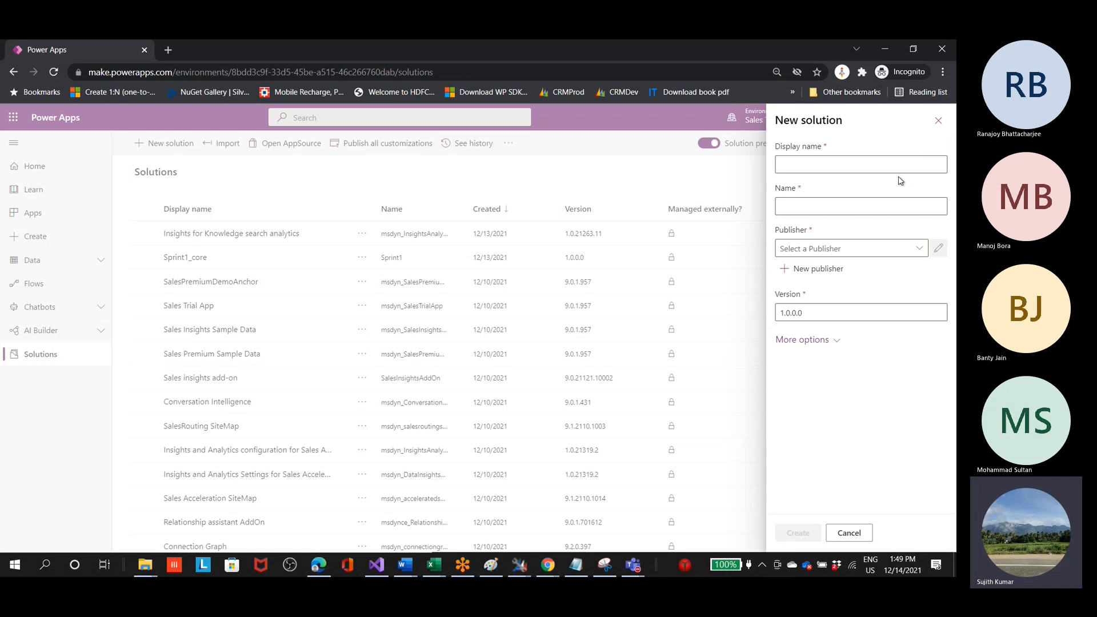
pyautogui.click(865, 168)
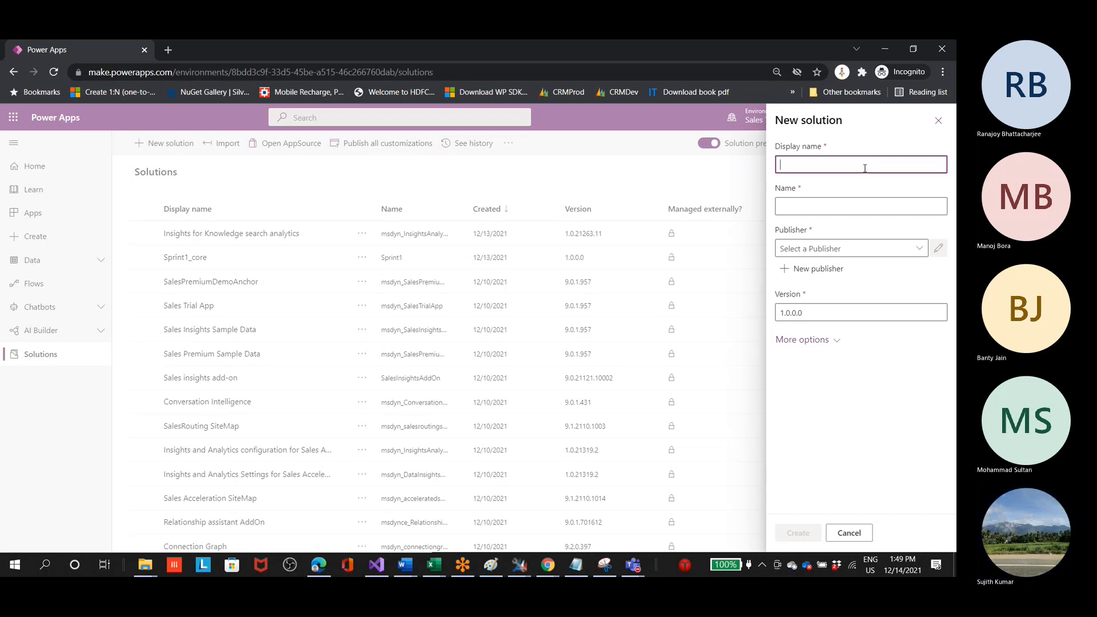
pyautogui.write('Primnyt')
pyautogui.press('BackSpace')
pyautogui.press('BackSpace')
pyautogui.press('BackSpace')
pyautogui.press('BackSpace')
pyautogui.press('BackSpace')
pyautogui.press('BackSpace')
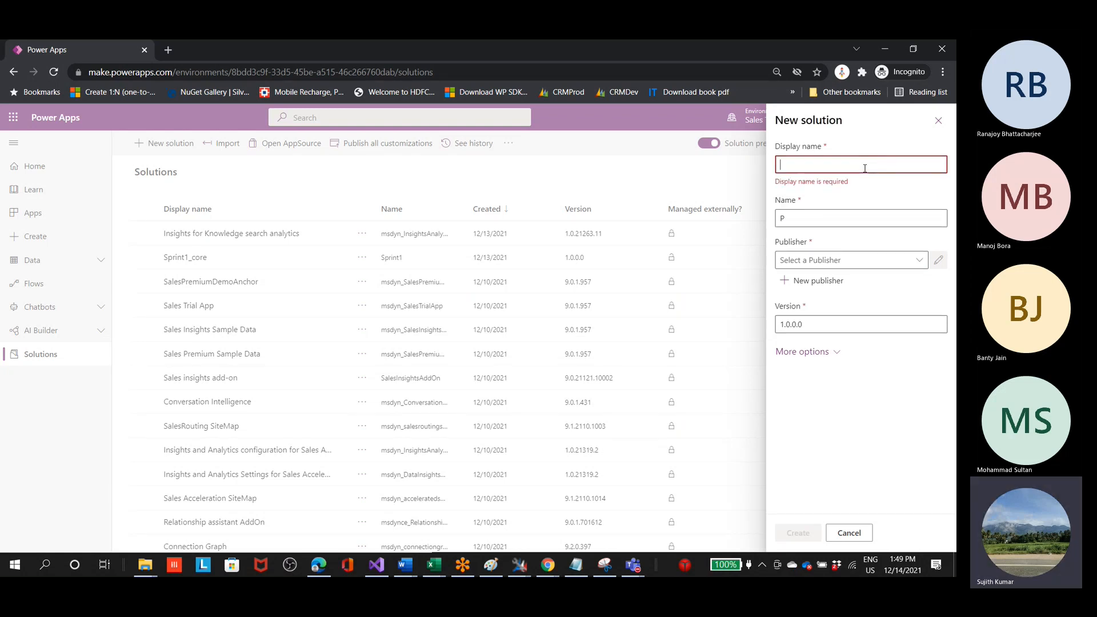
pyautogui.write('Sprint')
pyautogui.press('BackSpace')
pyautogui.press('BackSpace')
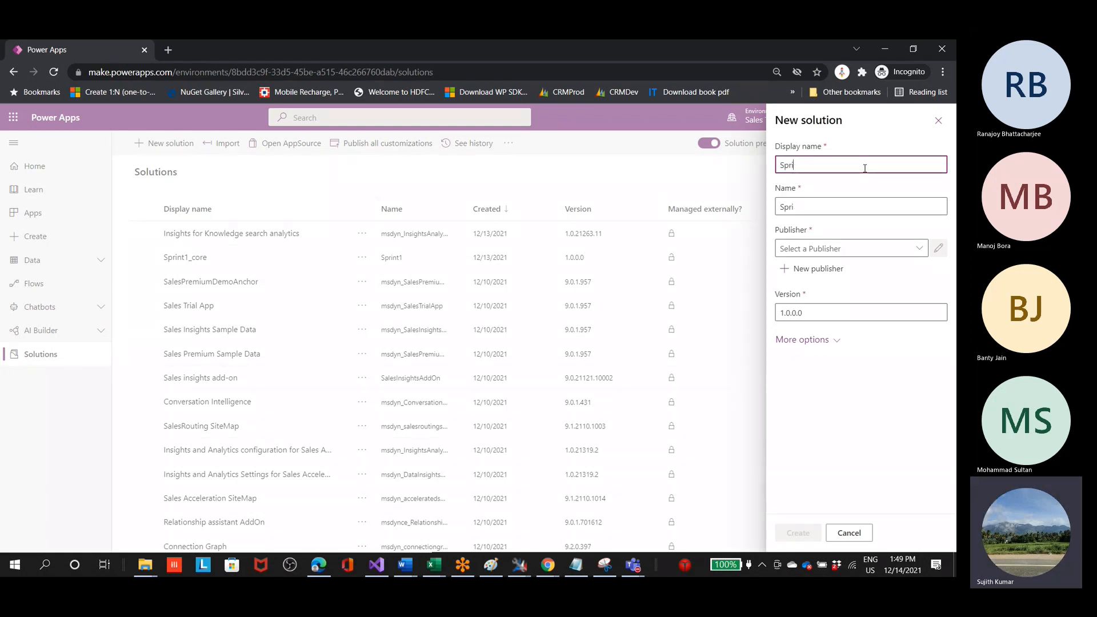
pyautogui.write('nt1_Webresources')
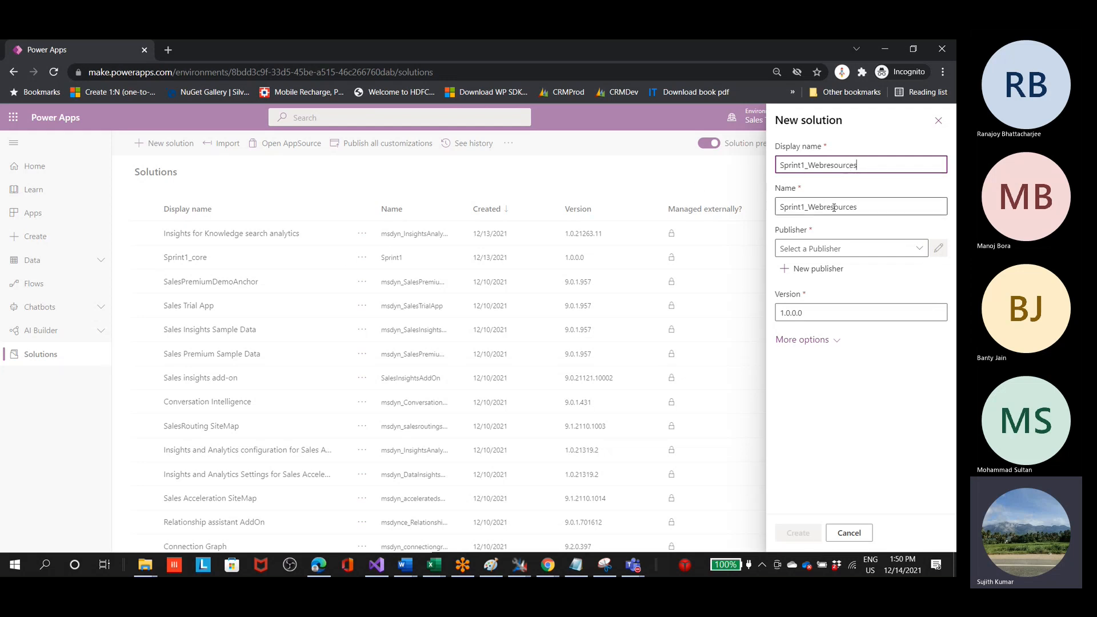
# Step: Select DynamicsMonk as the new solution's publisher and keep version 1.0.0.0
pyautogui.click(841, 247)
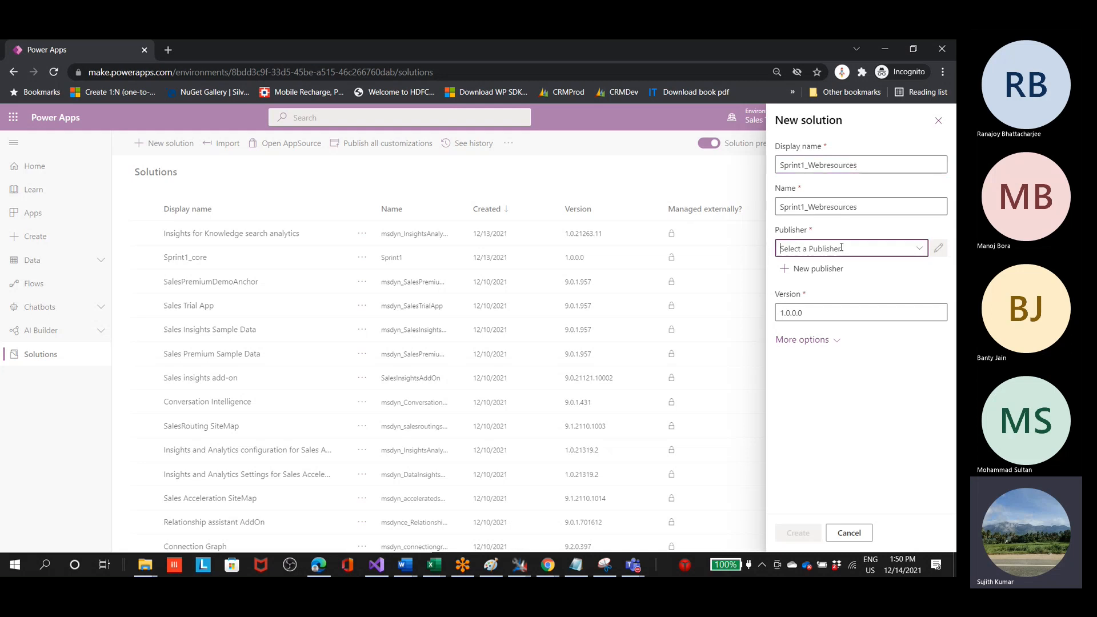
pyautogui.click(919, 249)
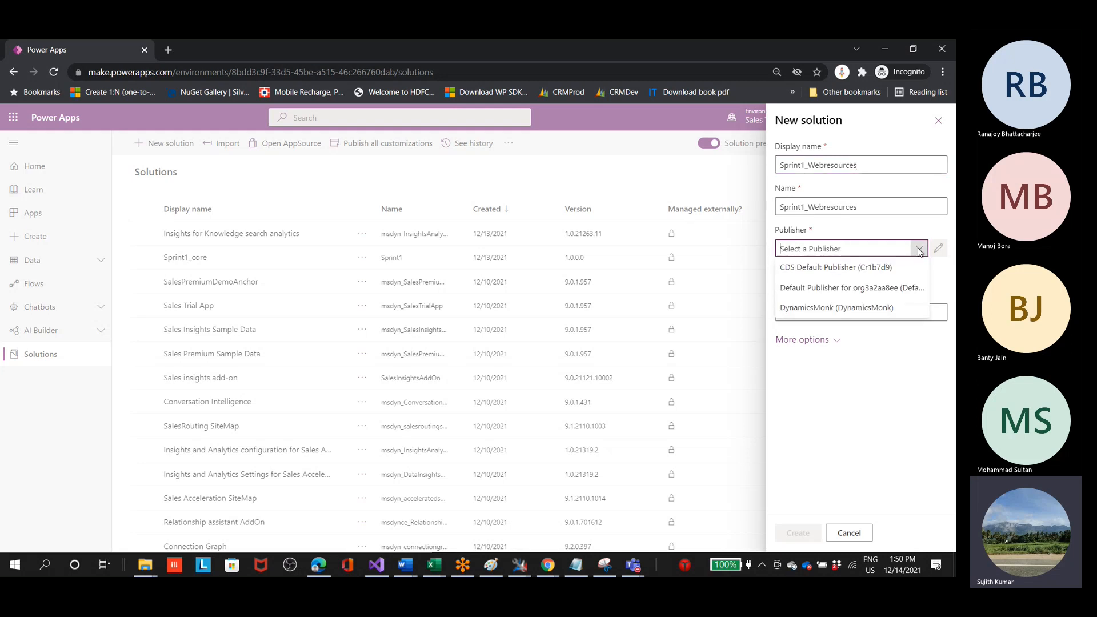
pyautogui.click(869, 308)
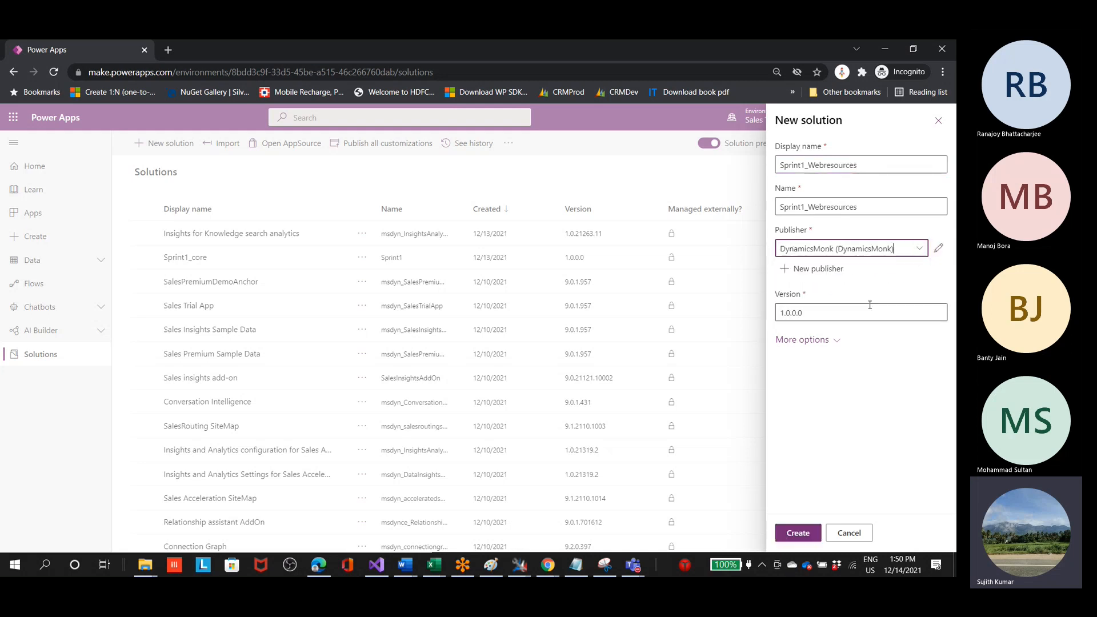
pyautogui.click(822, 313)
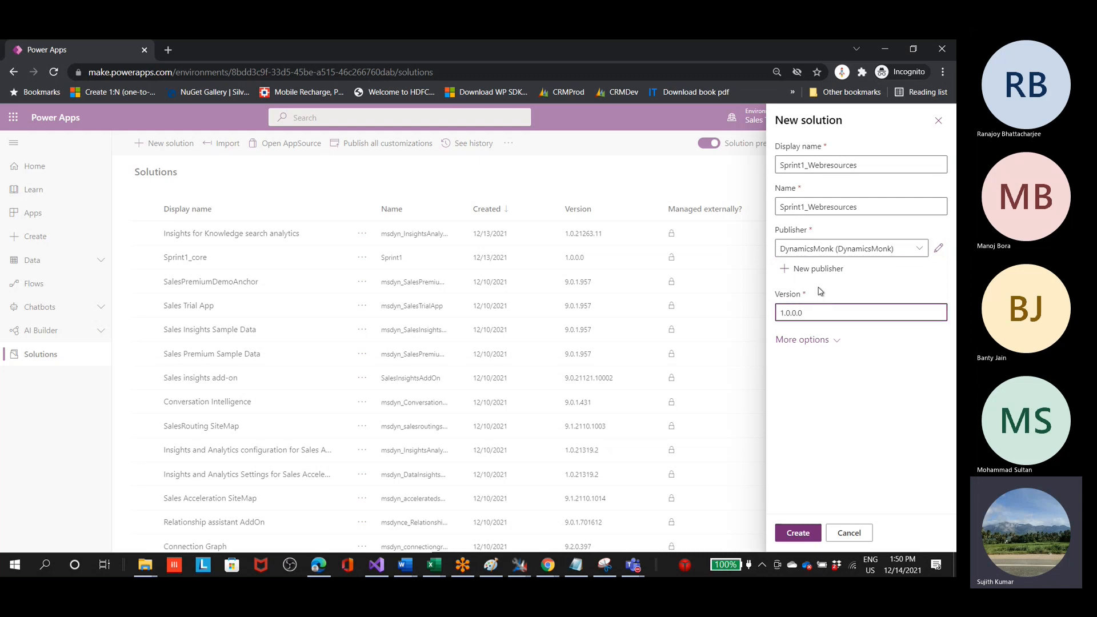
# Step: Review the solution's additional options, leave the configuration page and description empty, and create the solution
pyautogui.click(828, 342)
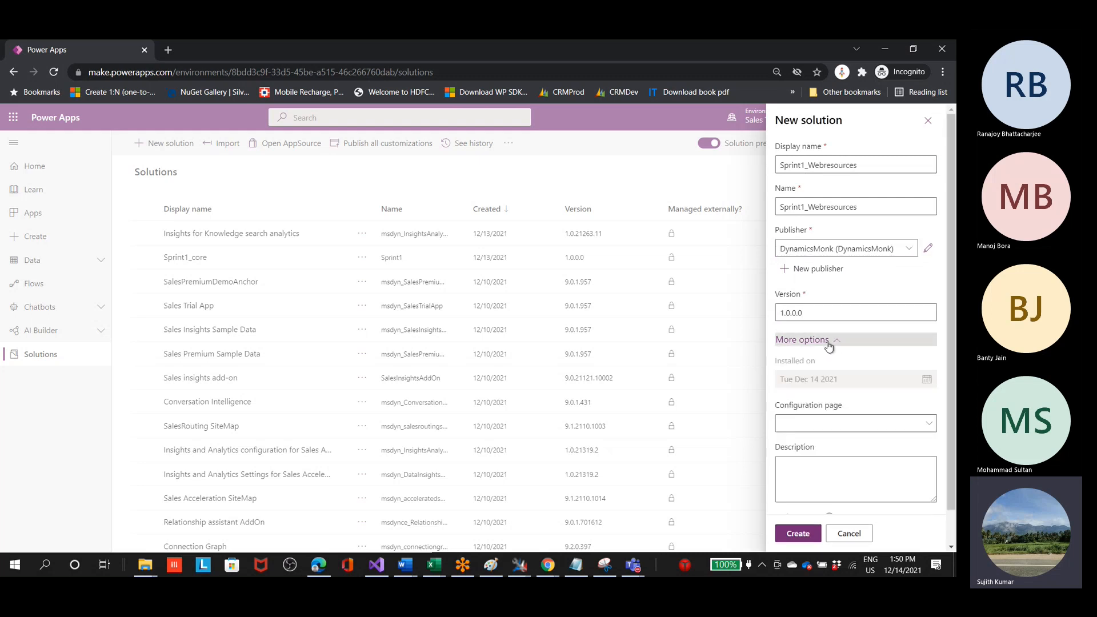
pyautogui.click(928, 424)
pyautogui.click(857, 404)
pyautogui.scroll(-1, 872, 459)
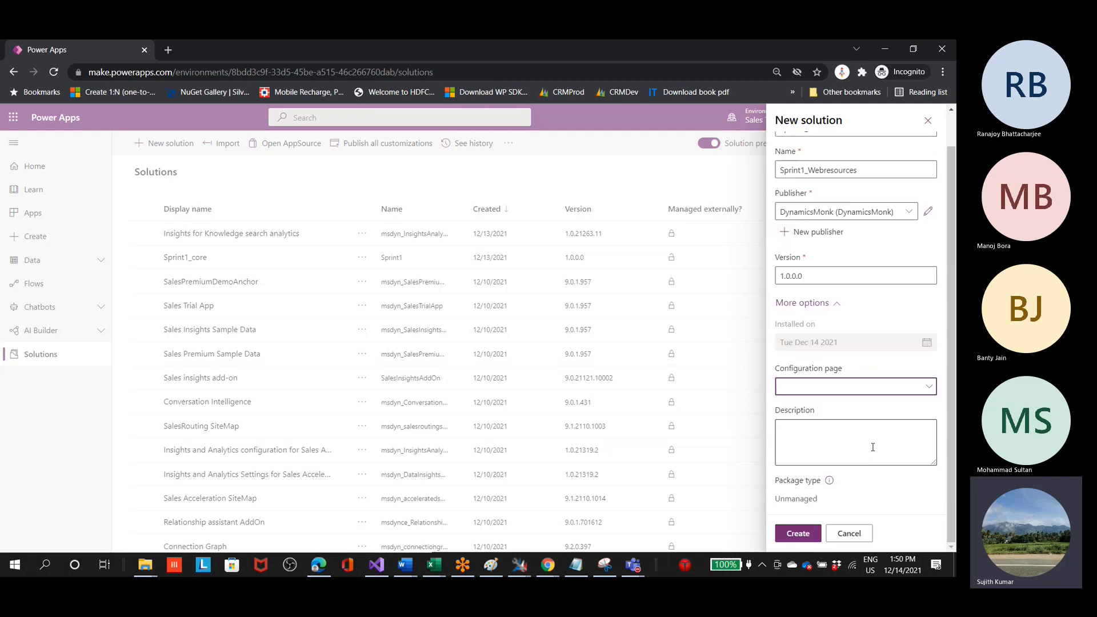
pyautogui.click(805, 422)
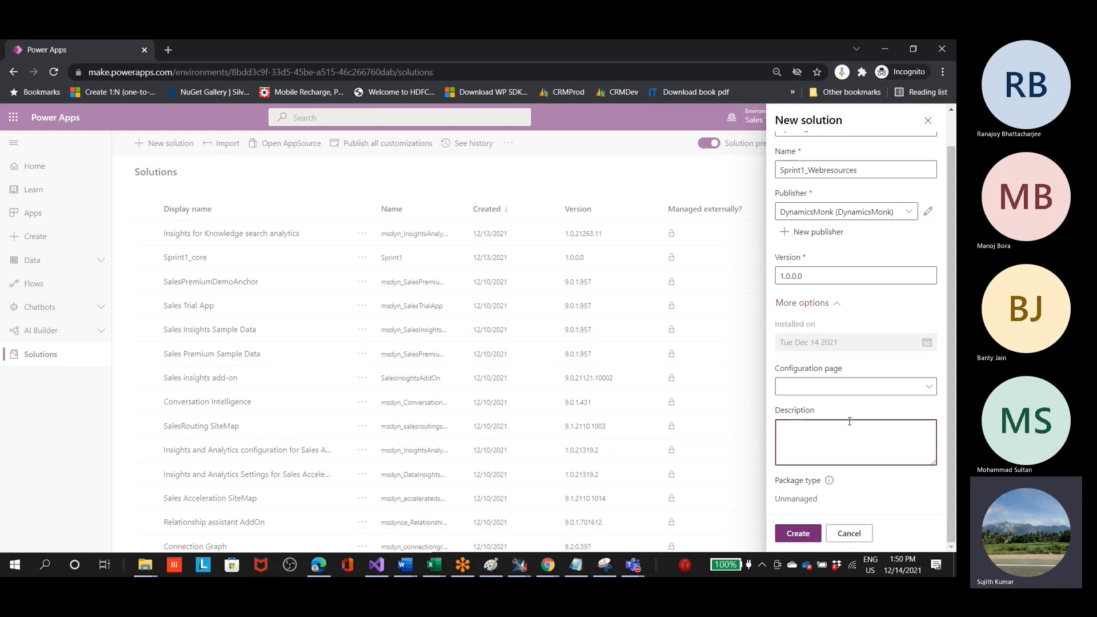
pyautogui.moveTo(823, 501)
pyautogui.mouseDown()
pyautogui.moveTo(757, 513)
pyautogui.moveTo(806, 500)
pyautogui.mouseUp()
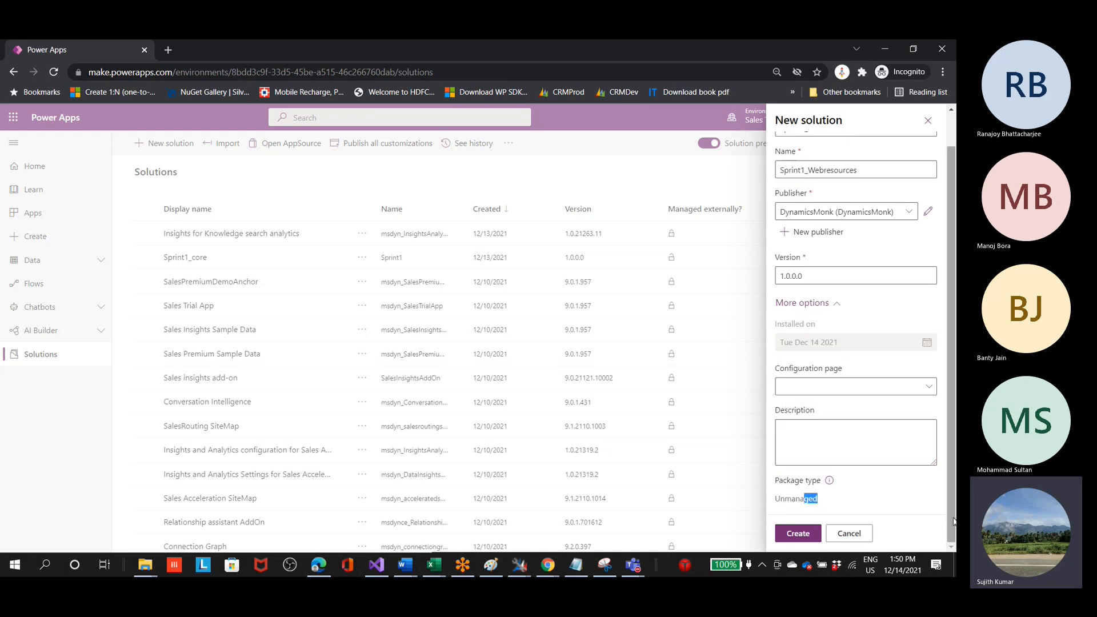
pyautogui.click(798, 533)
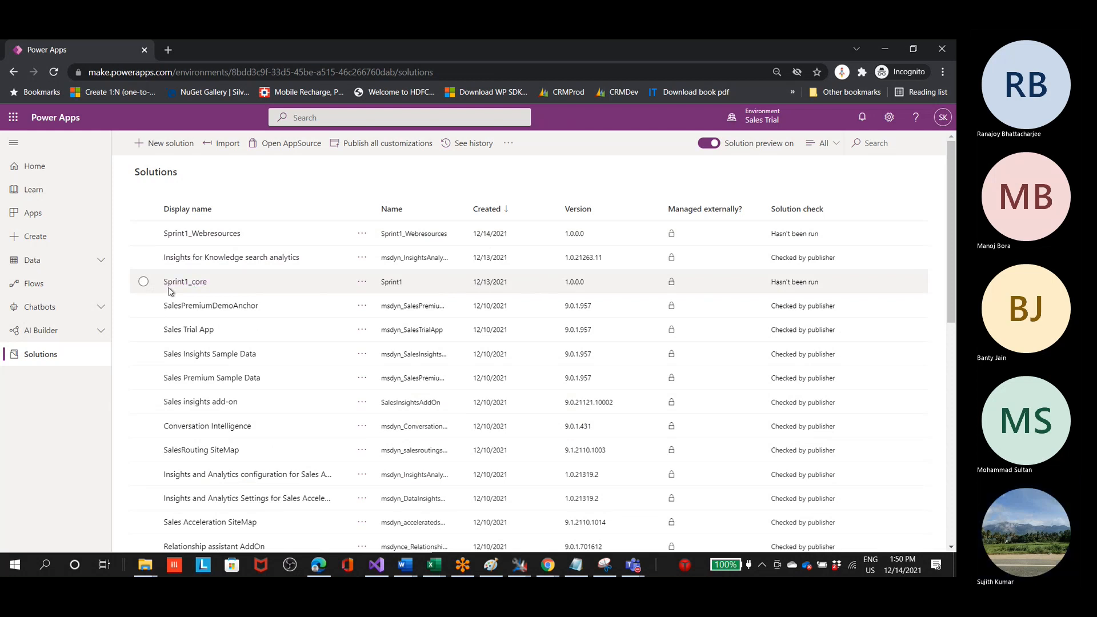
# Step: Create another solution with the display name Sprint1_Apps and DynamicsMonk as its publisher
pyautogui.click(165, 143)
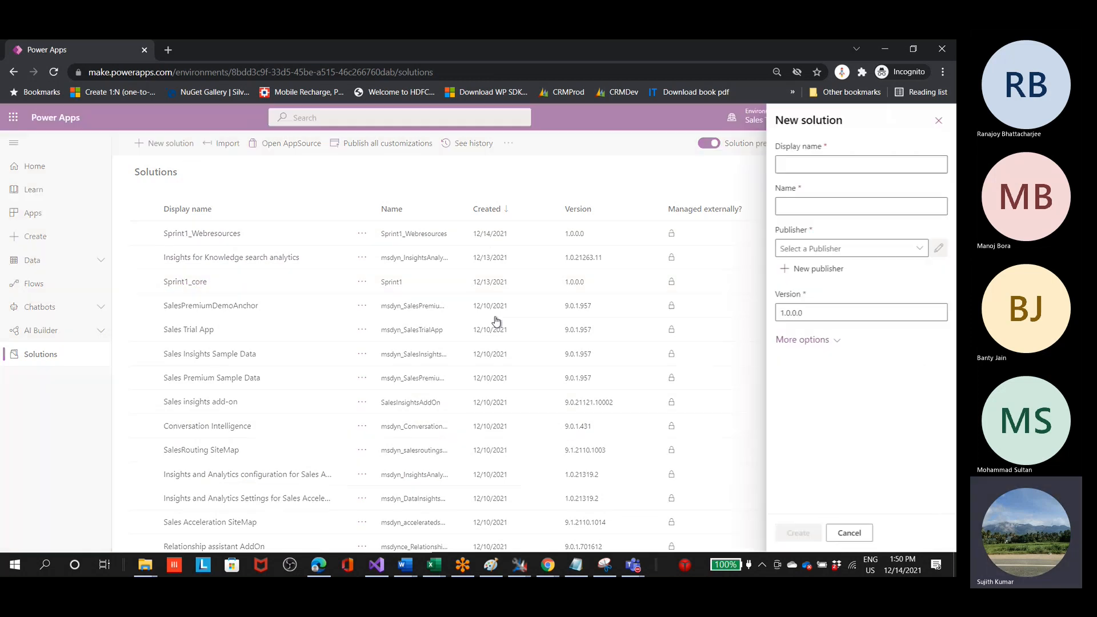
pyautogui.click(805, 167)
pyautogui.write('Pr')
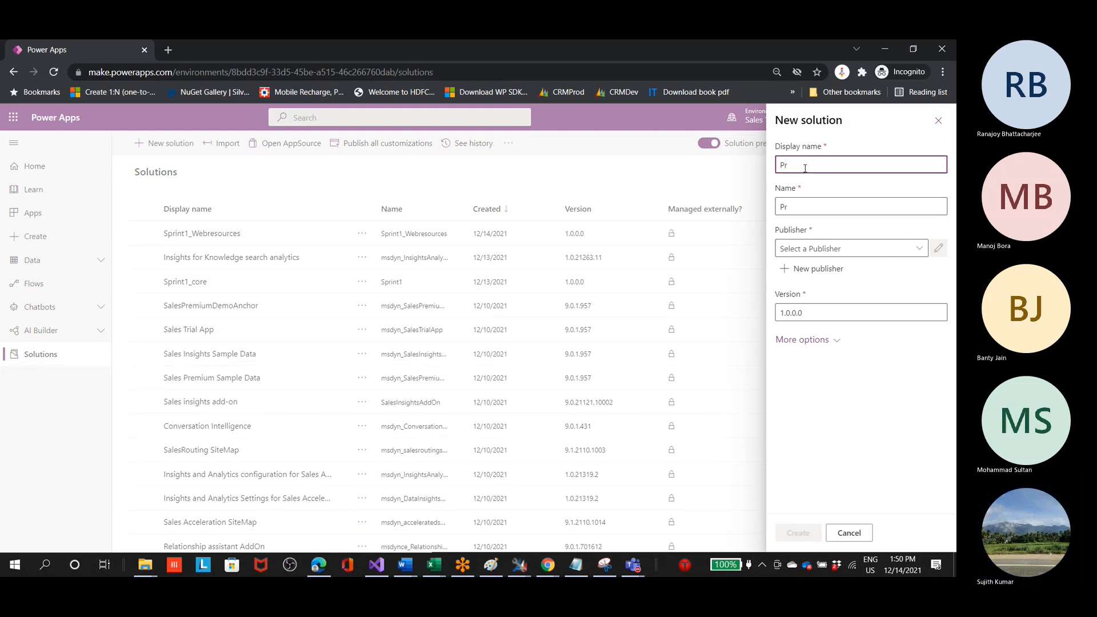
pyautogui.press('BackSpace')
pyautogui.press('BackSpace')
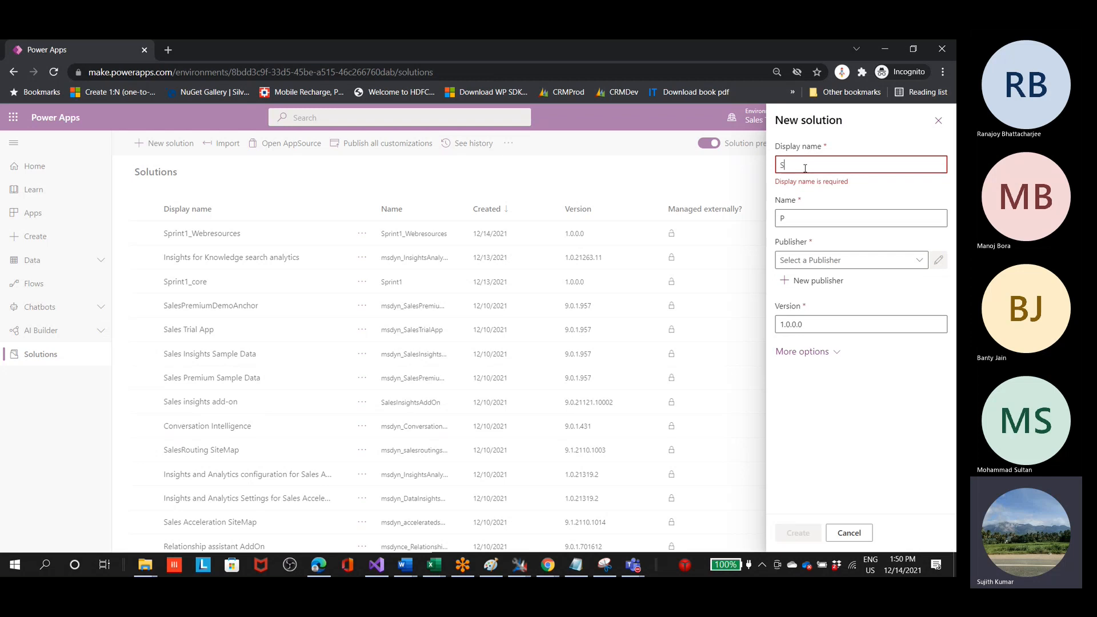
pyautogui.write('Sprint')
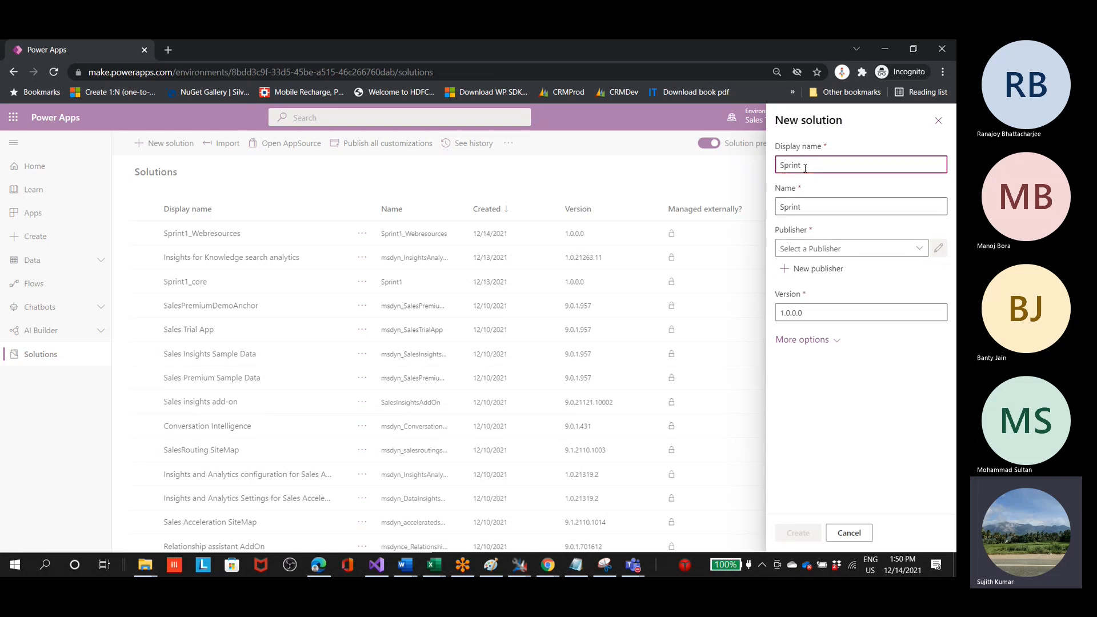
pyautogui.write('1_Apps')
pyautogui.click(919, 248)
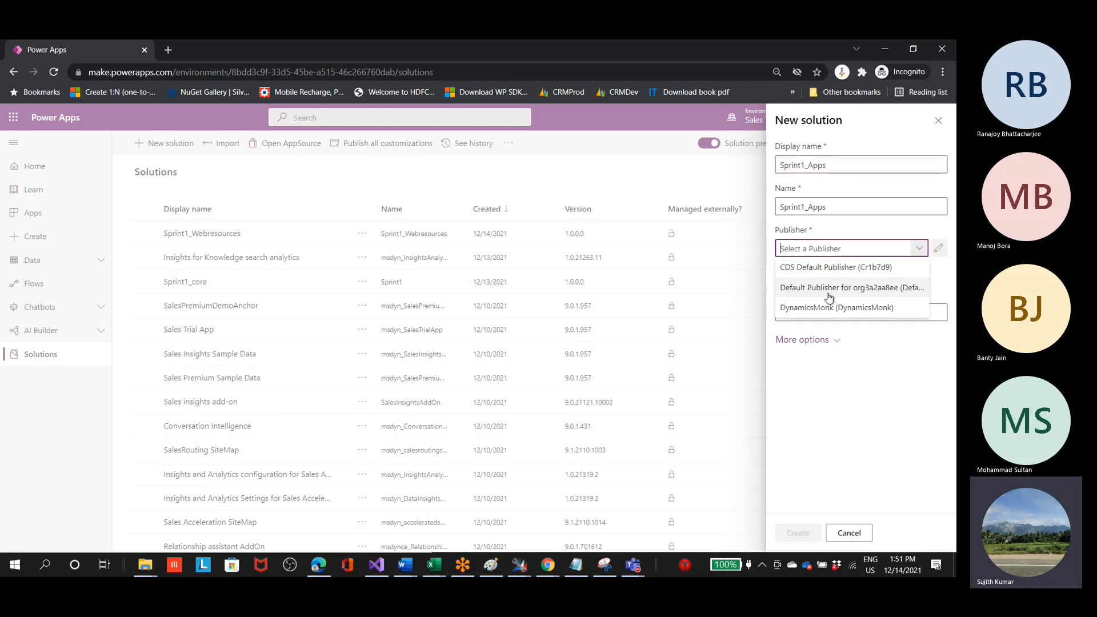
pyautogui.click(825, 309)
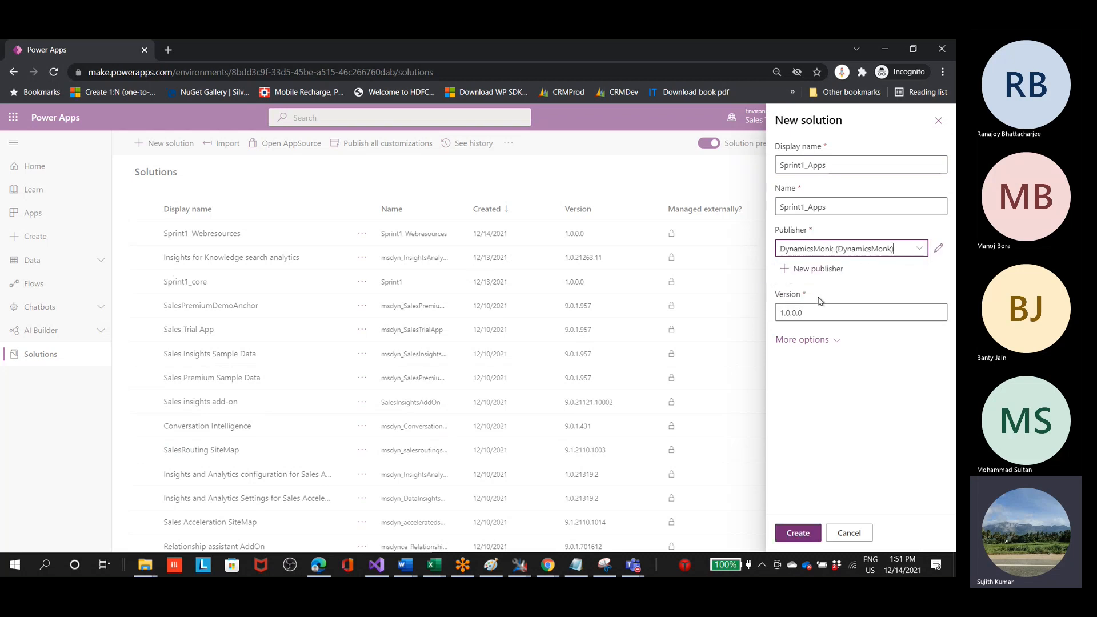
pyautogui.click(797, 533)
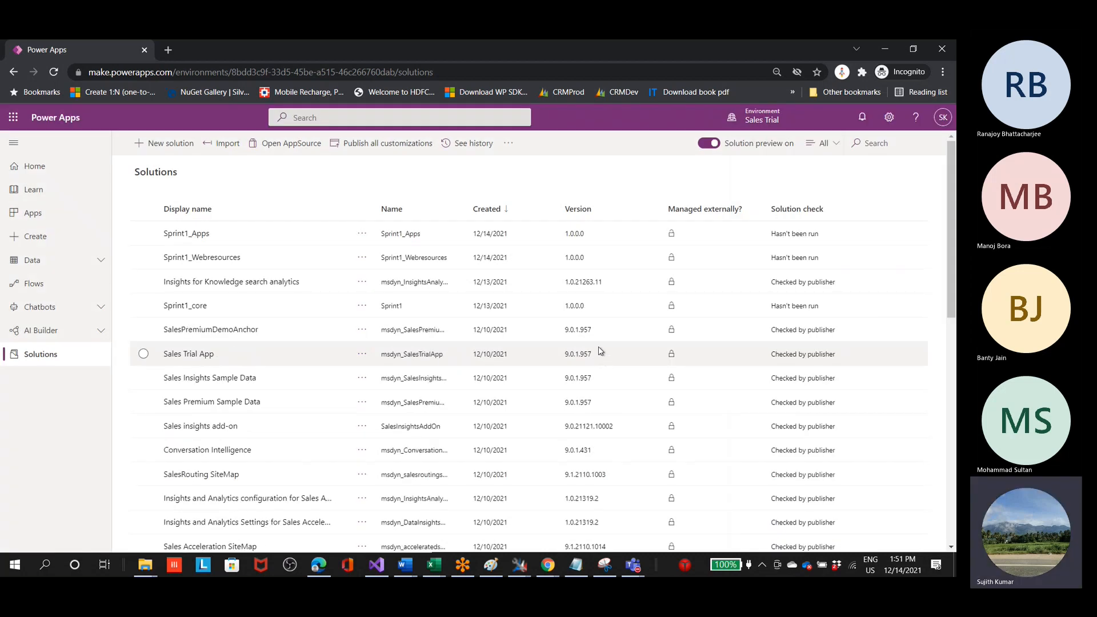
# Step: Sort the solutions by display name in descending order and open the Sprint1_Apps solution
pyautogui.click(216, 214)
pyautogui.click(216, 214)
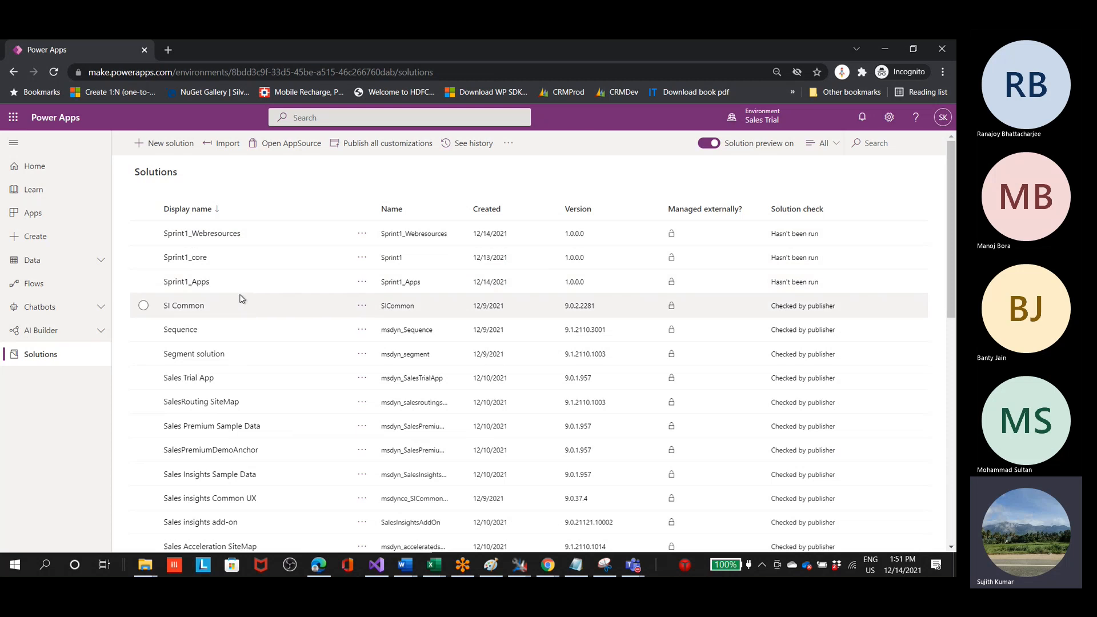
pyautogui.click(201, 282)
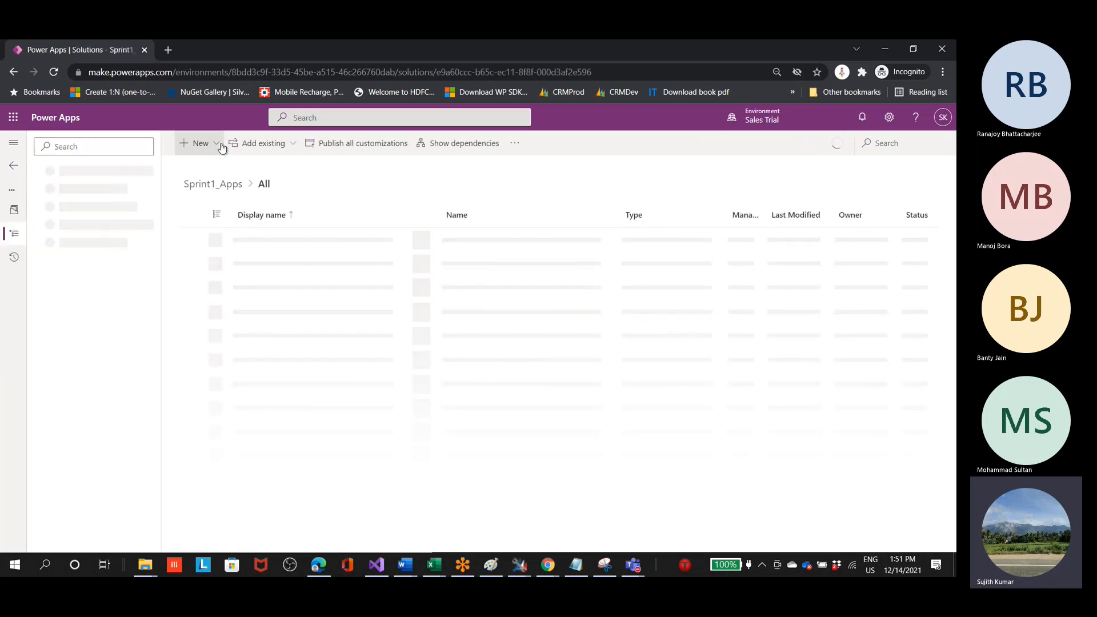
# Step: Start a new model-driven app from blank in the solution, using the Modern app designer (preview)
pyautogui.click(221, 147)
pyautogui.moveTo(221, 167)
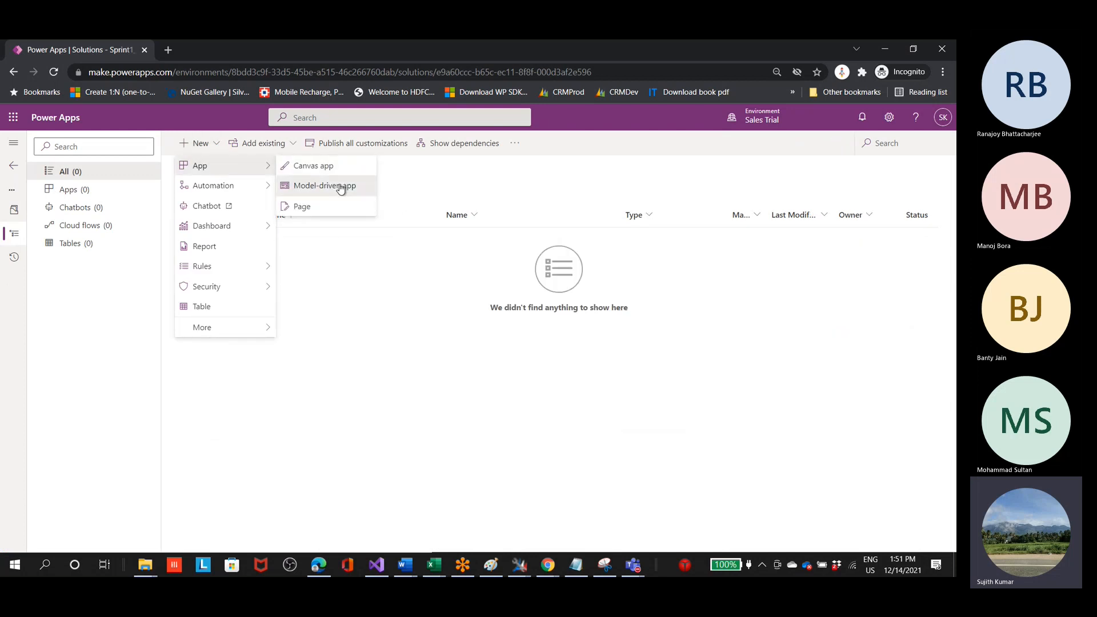
pyautogui.click(340, 187)
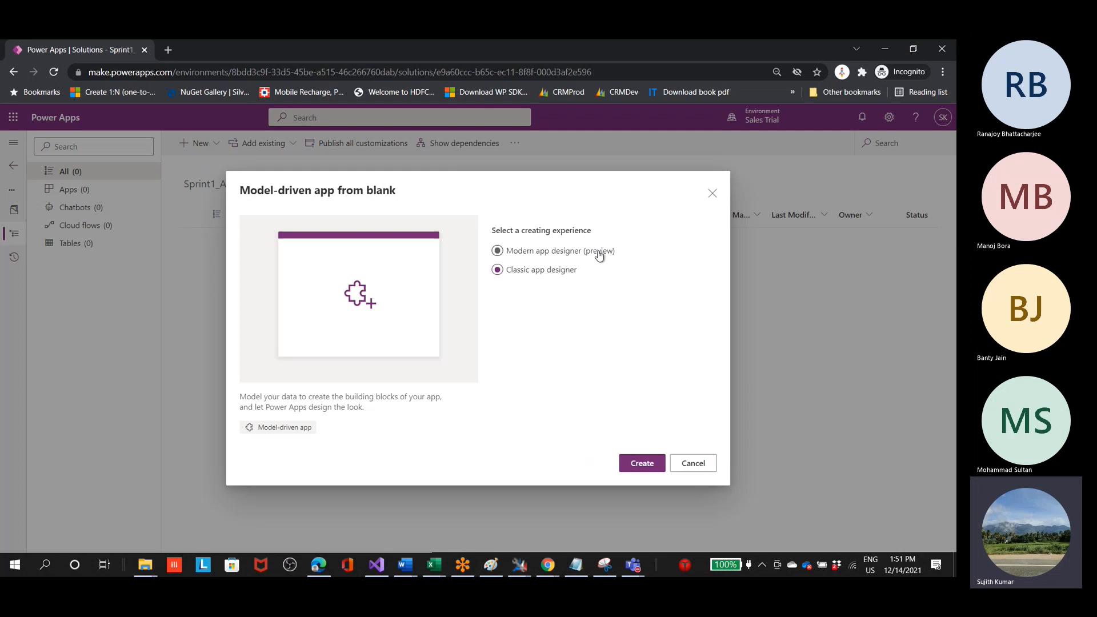
pyautogui.click(554, 256)
pyautogui.click(522, 273)
pyautogui.click(561, 255)
pyautogui.click(638, 473)
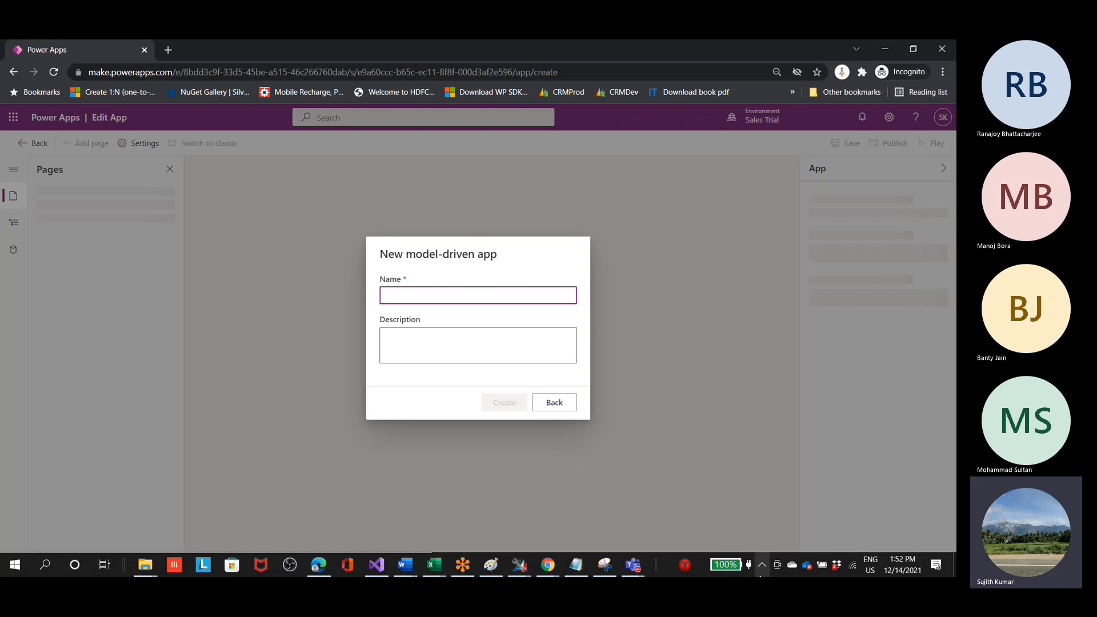
# Step: Name the new model-driven app Telecom and create it
pyautogui.write('Telecom')
pyautogui.click(521, 400)
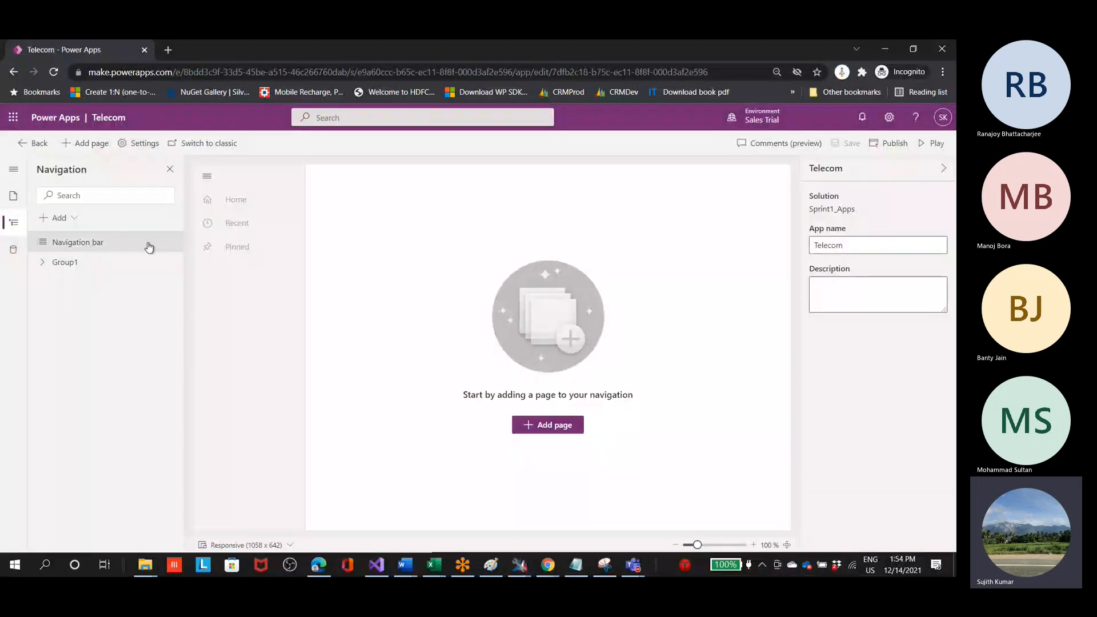
# Step: Examine the app's default navigation group and the list of data tables available in the environment
pyautogui.click(70, 265)
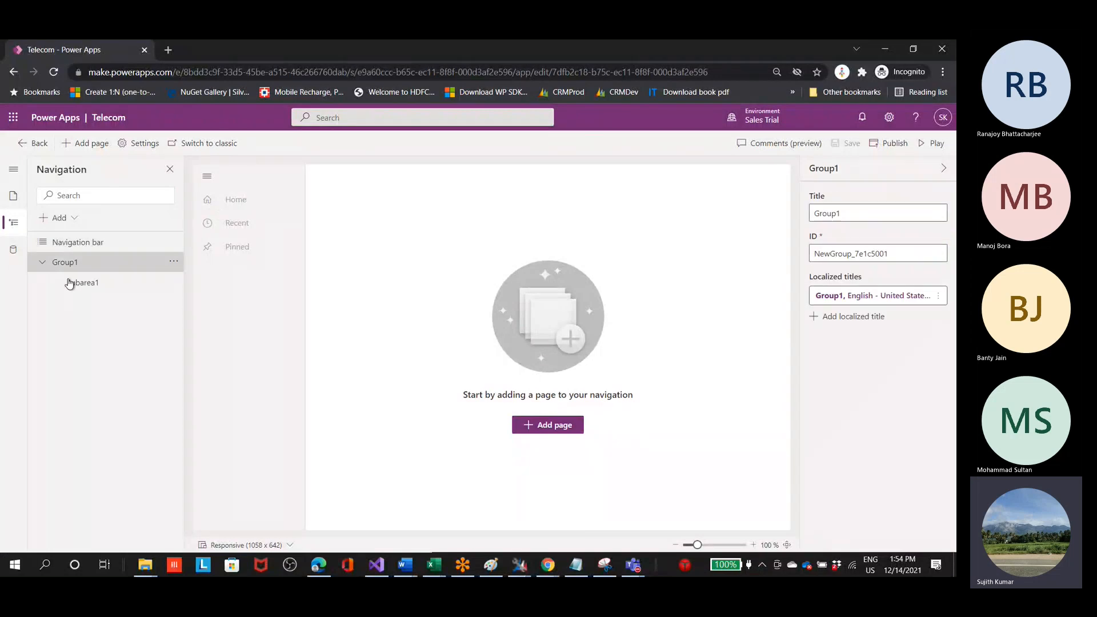
pyautogui.click(15, 254)
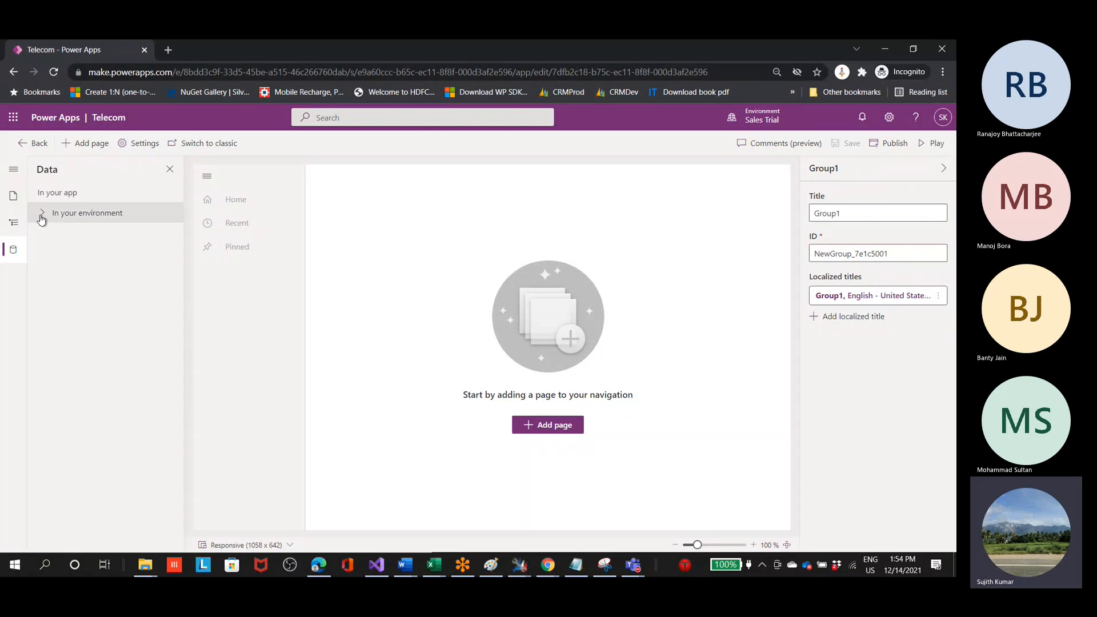
pyautogui.click(42, 216)
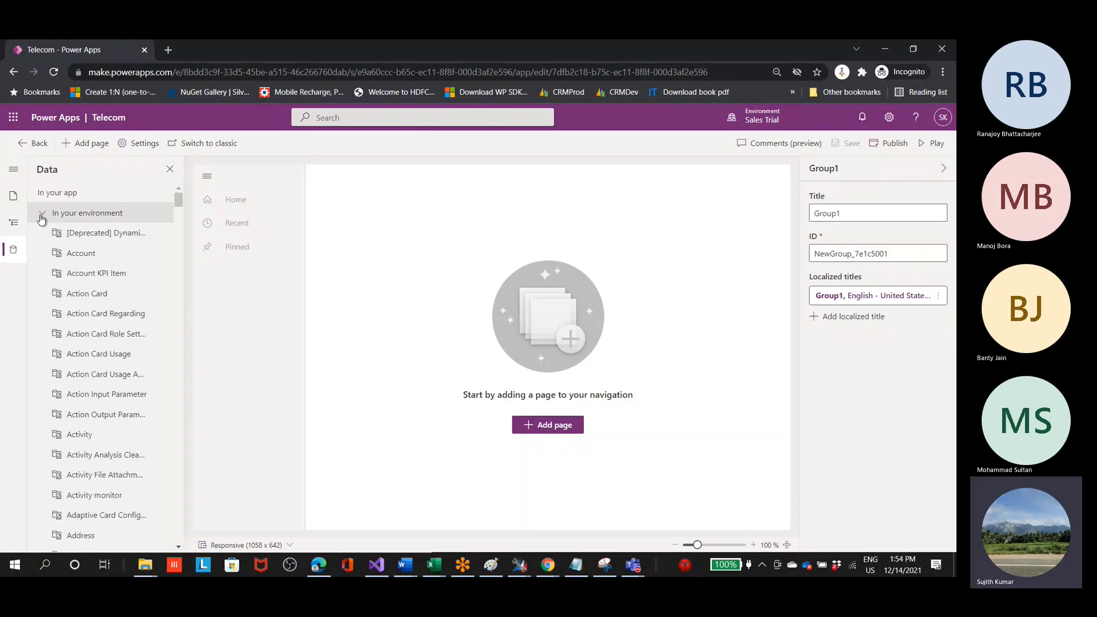
pyautogui.scroll(-1, 125, 303)
pyautogui.scroll(-7, 125, 305)
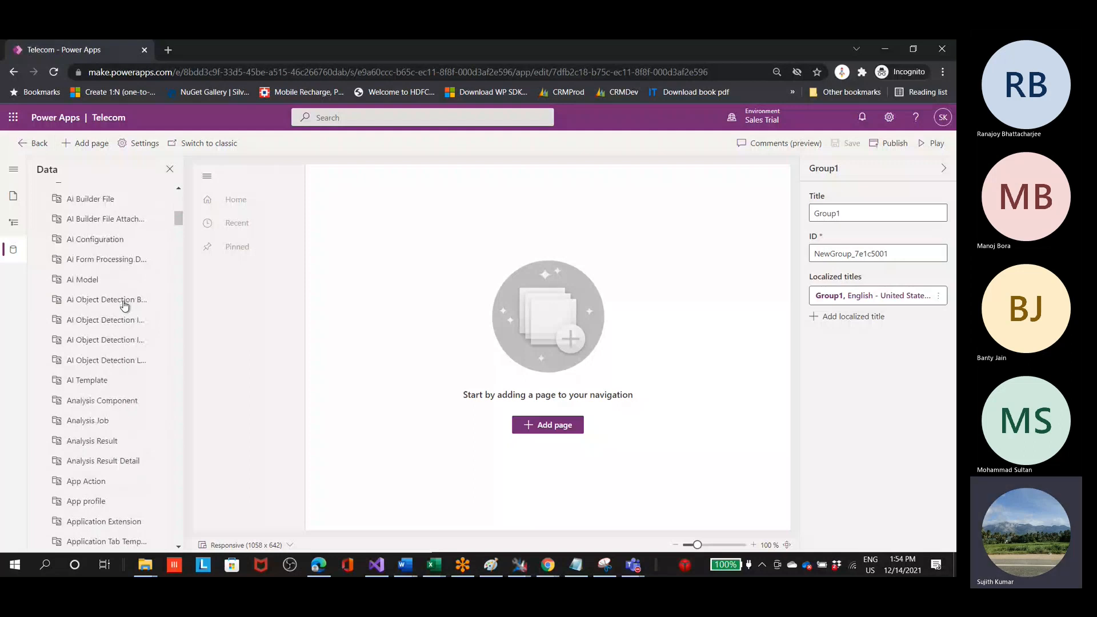
pyautogui.click(13, 169)
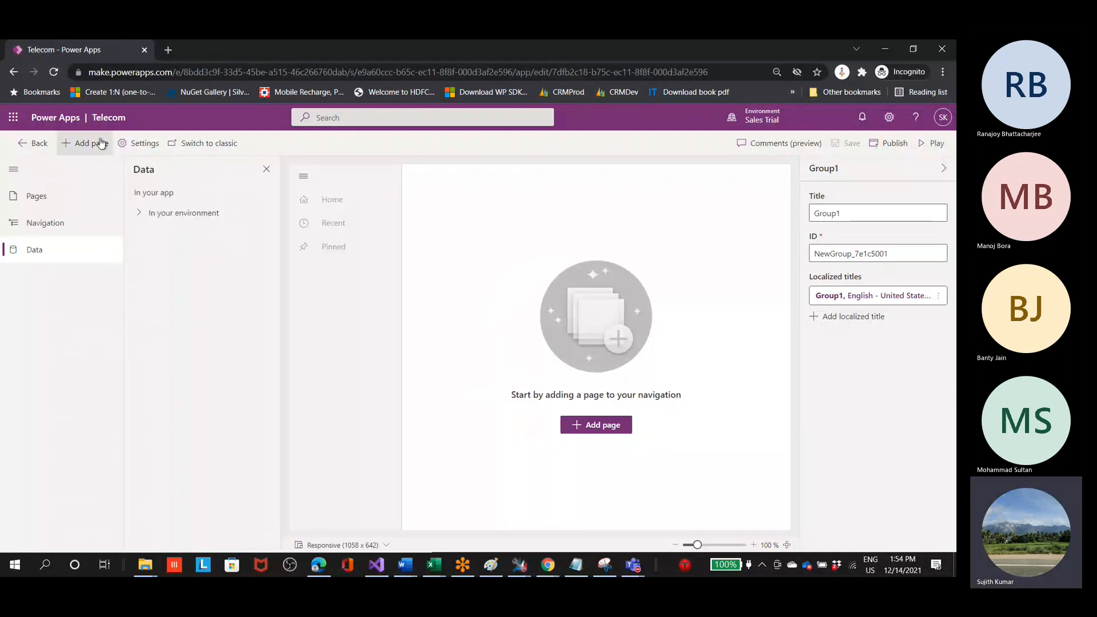
# Step: Review the page types offered for a new page, comparing Custom (preview) with Table based view and form
pyautogui.click(607, 429)
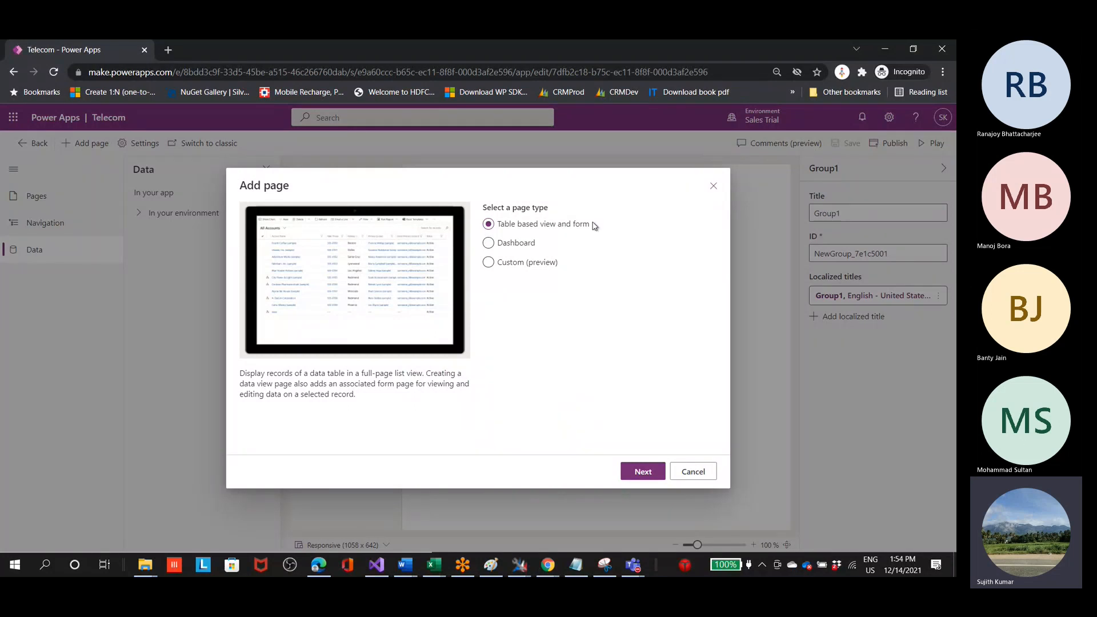
pyautogui.click(488, 270)
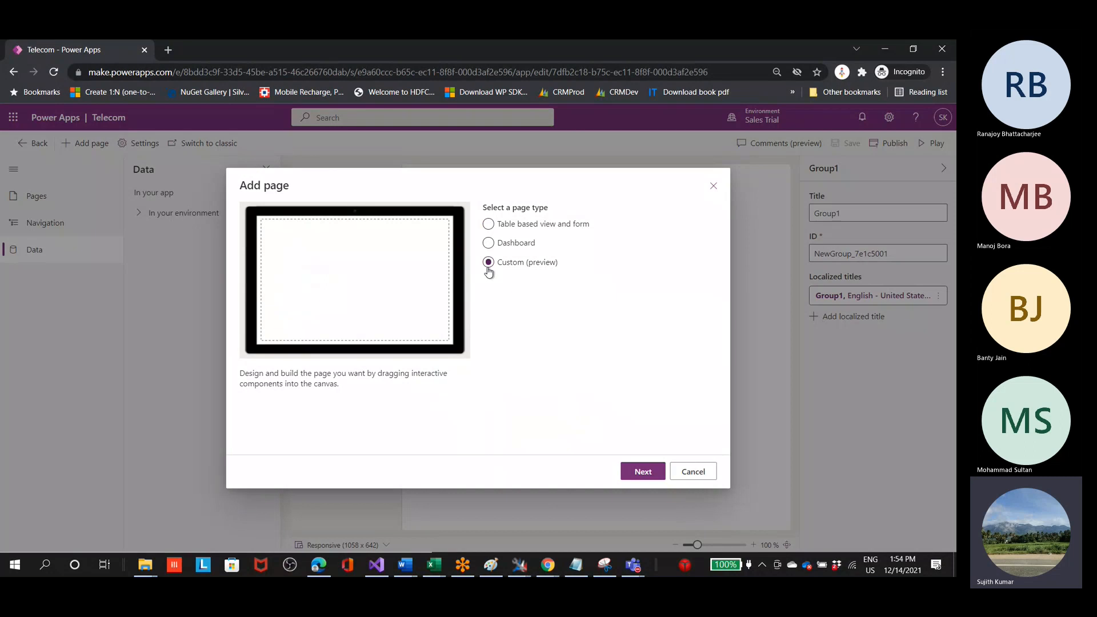
pyautogui.click(489, 224)
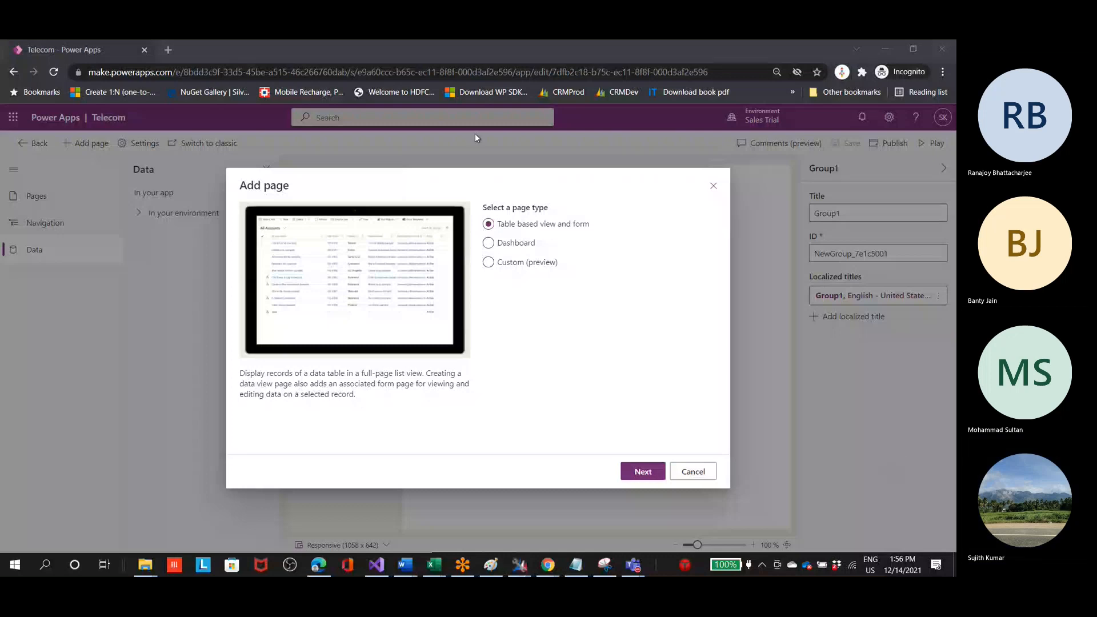
pyautogui.click(929, 459)
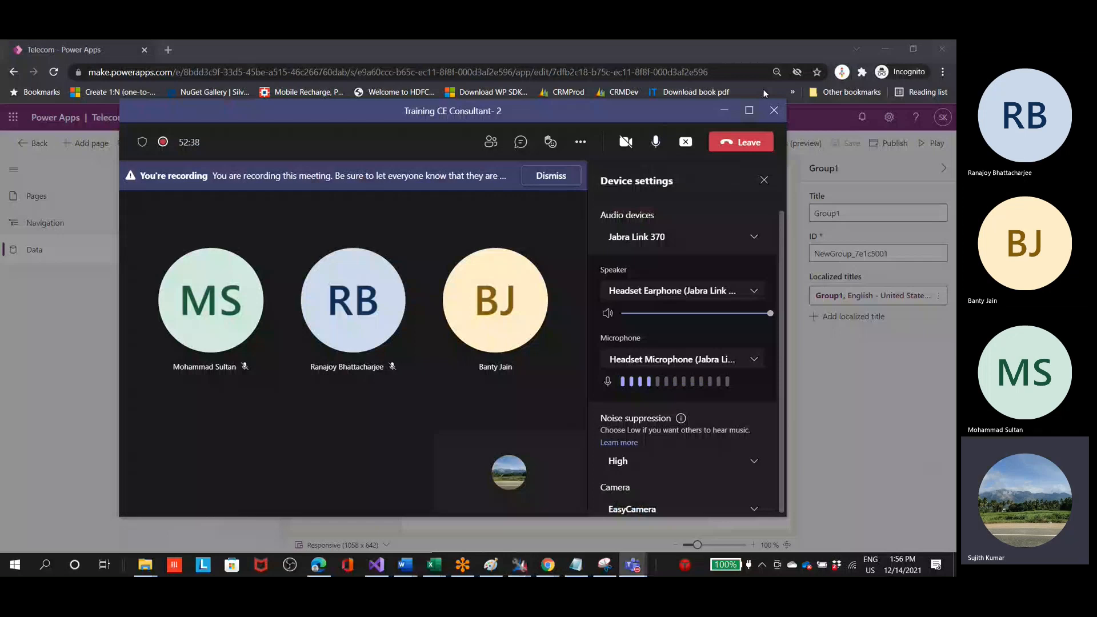
pyautogui.click(750, 111)
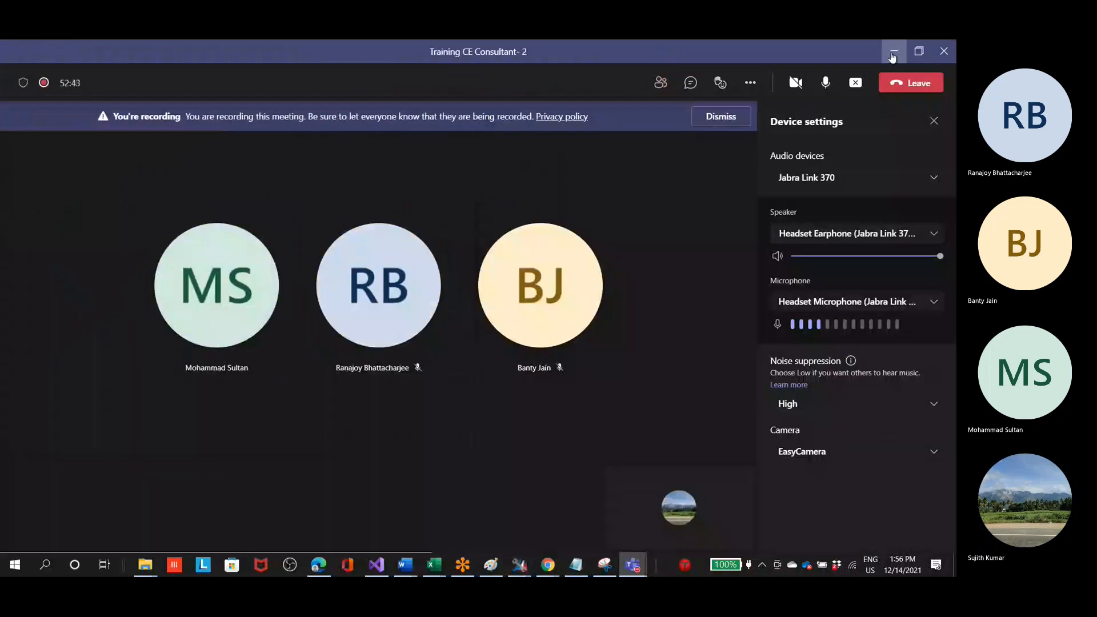
pyautogui.click(892, 53)
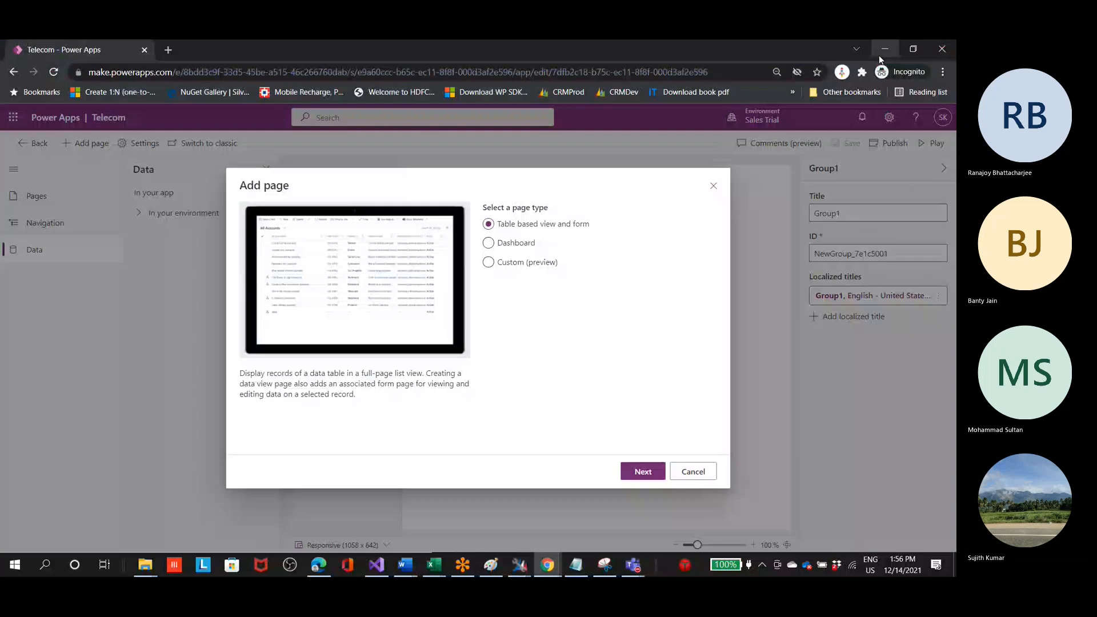
pyautogui.click(900, 491)
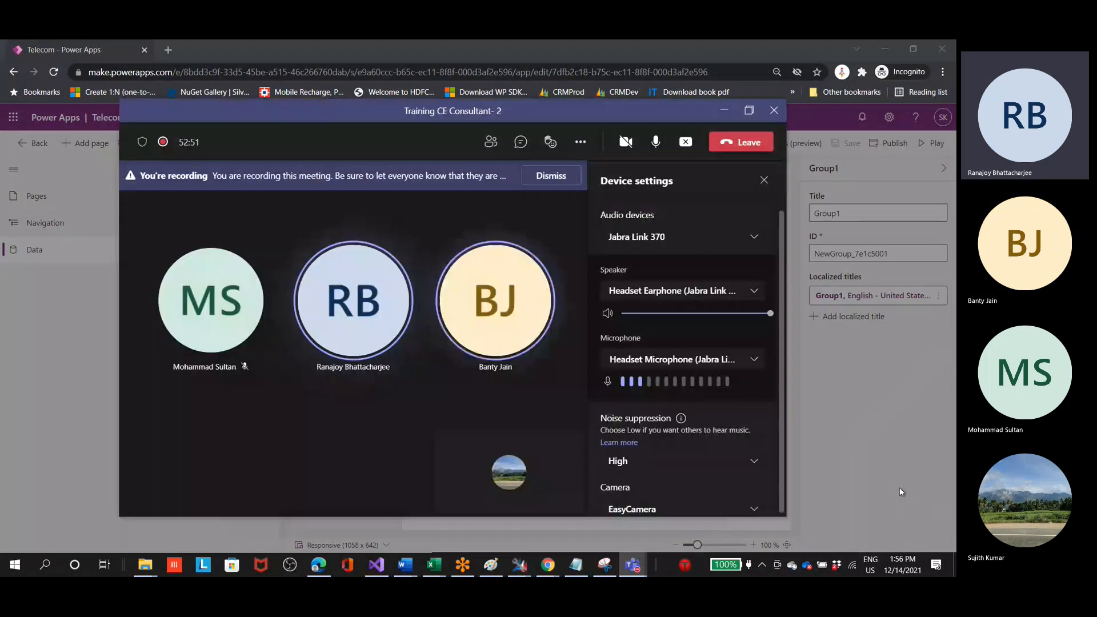
pyautogui.click(724, 110)
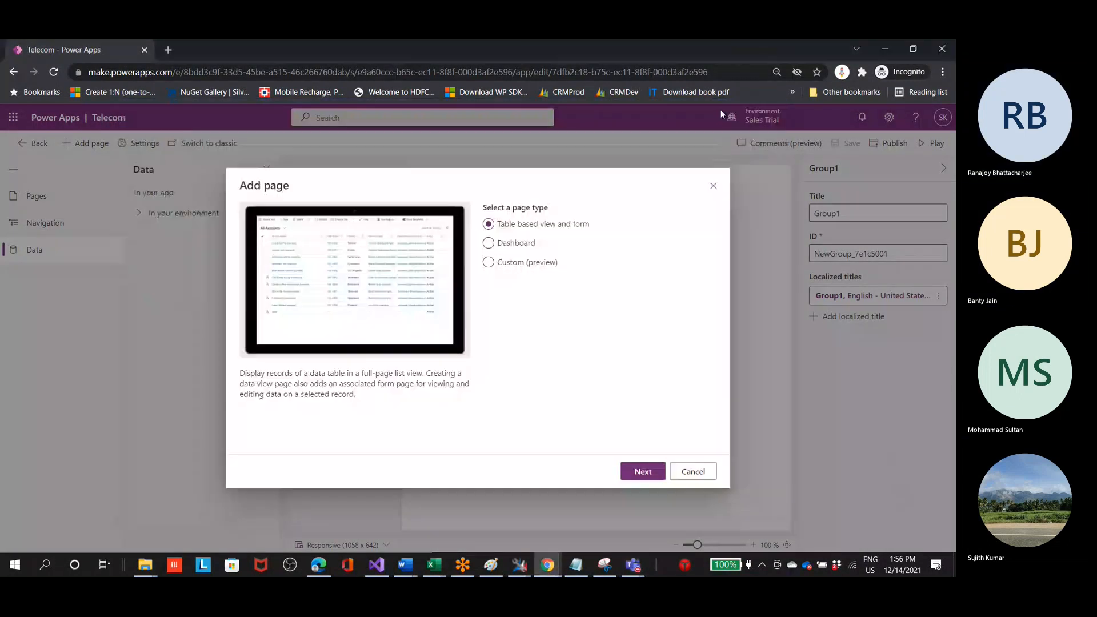
pyautogui.click(909, 482)
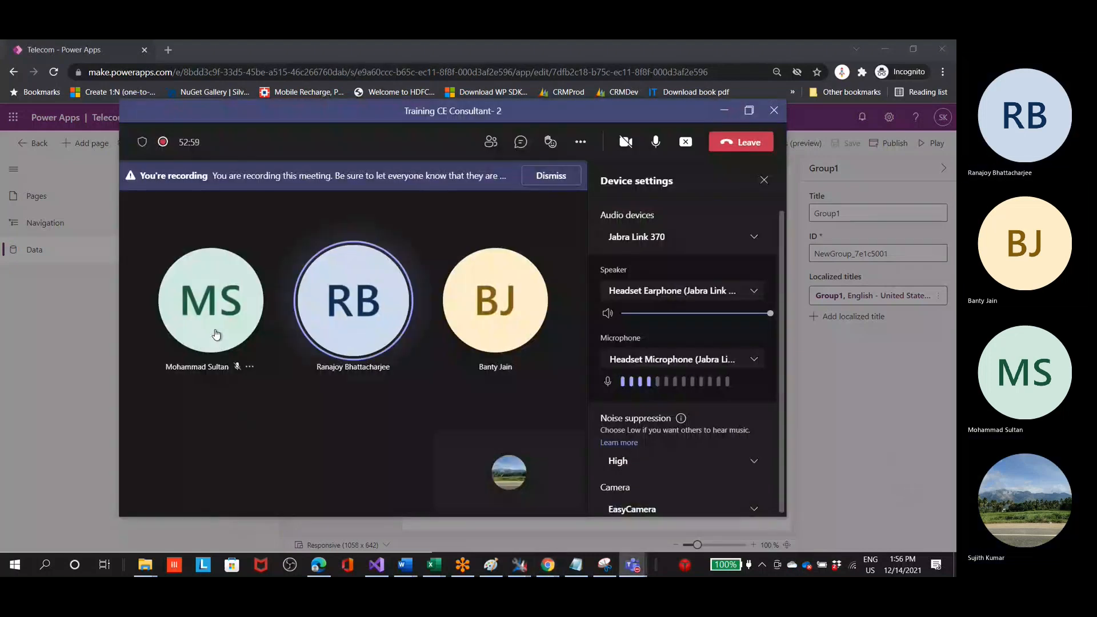
pyautogui.click(724, 111)
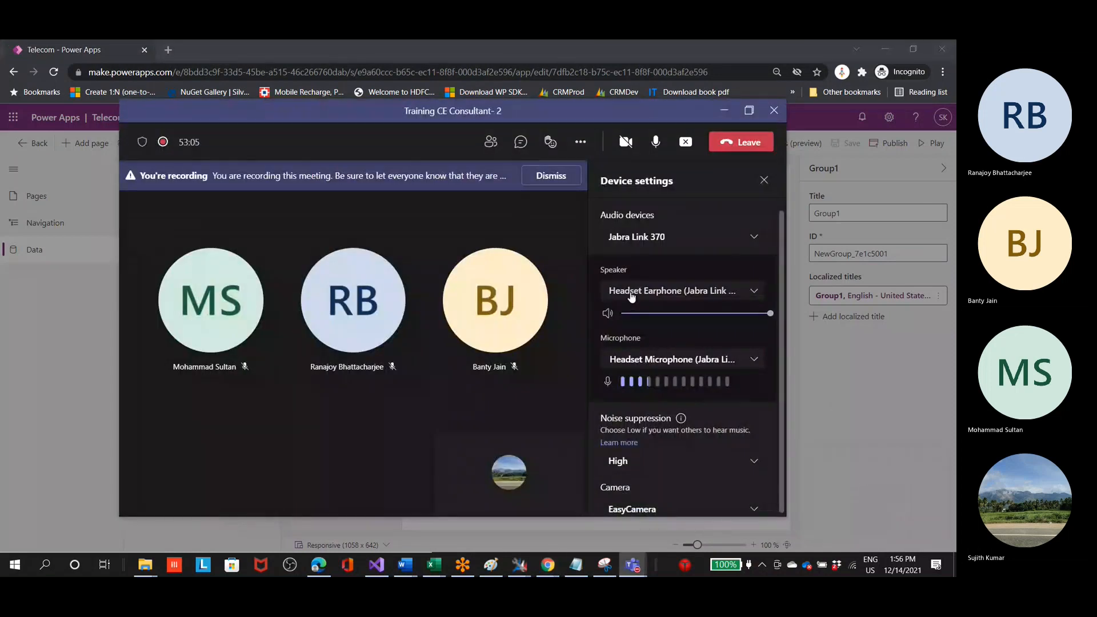
pyautogui.click(723, 110)
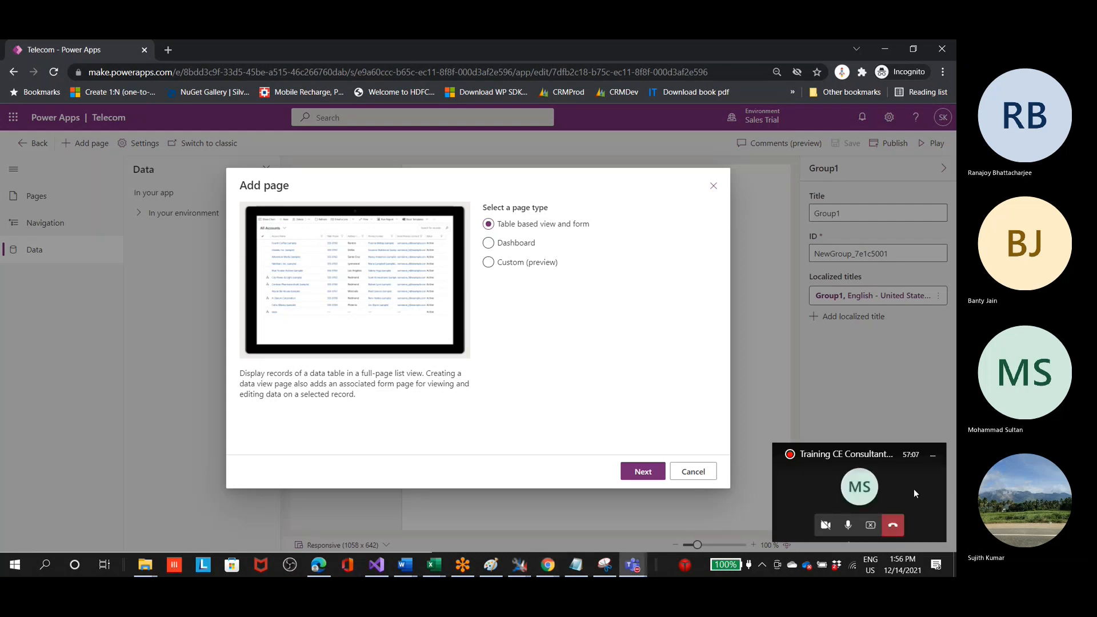
pyautogui.click(914, 488)
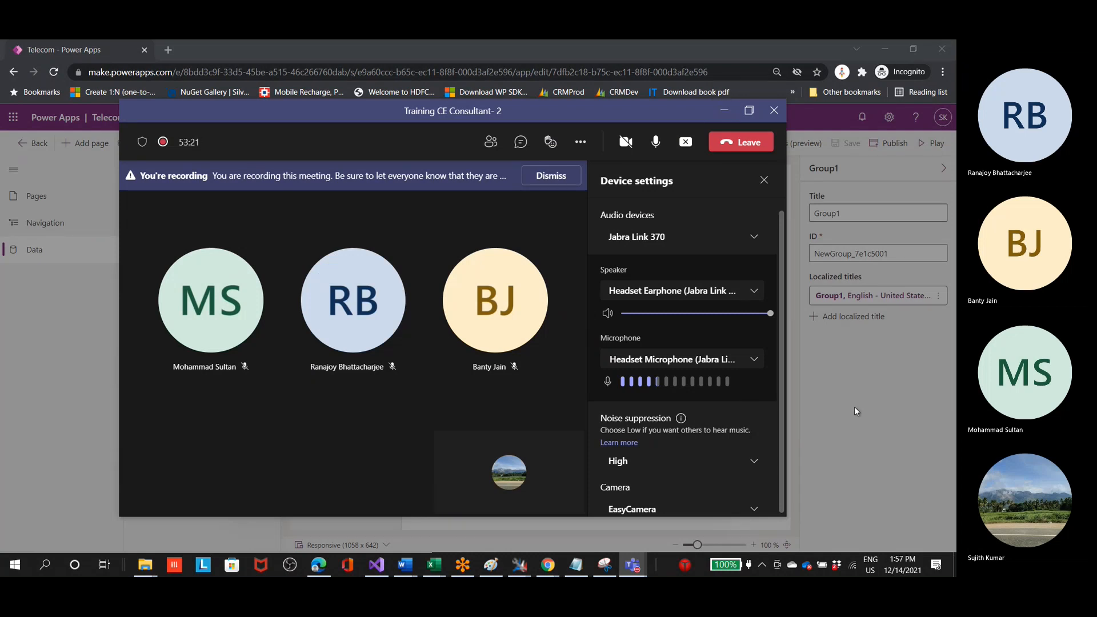
pyautogui.click(103, 368)
pyautogui.click(102, 368)
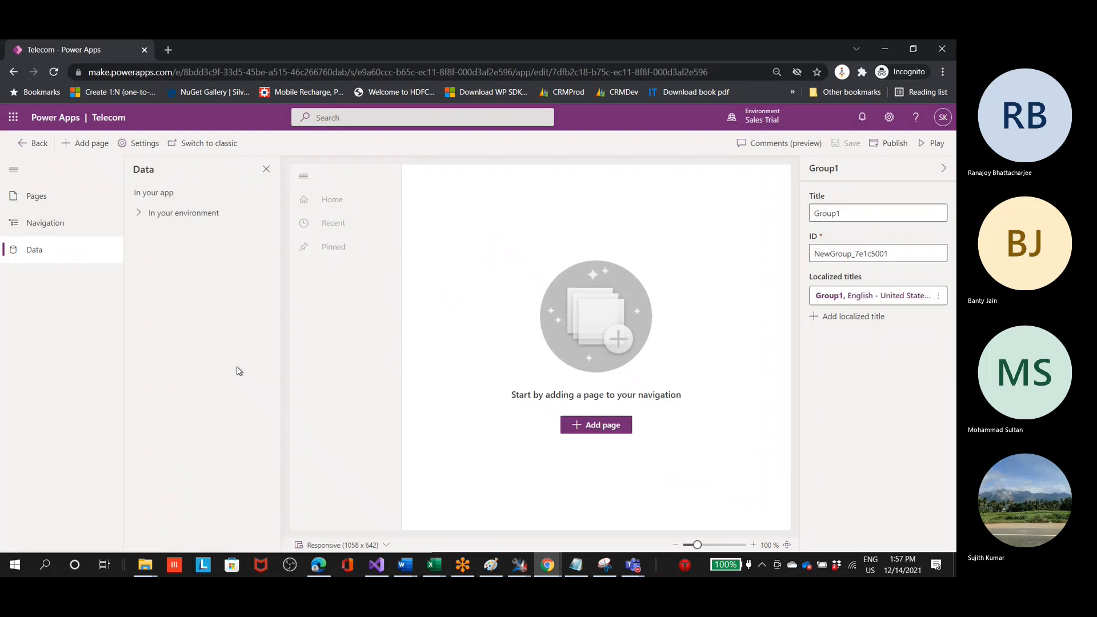
pyautogui.click(575, 424)
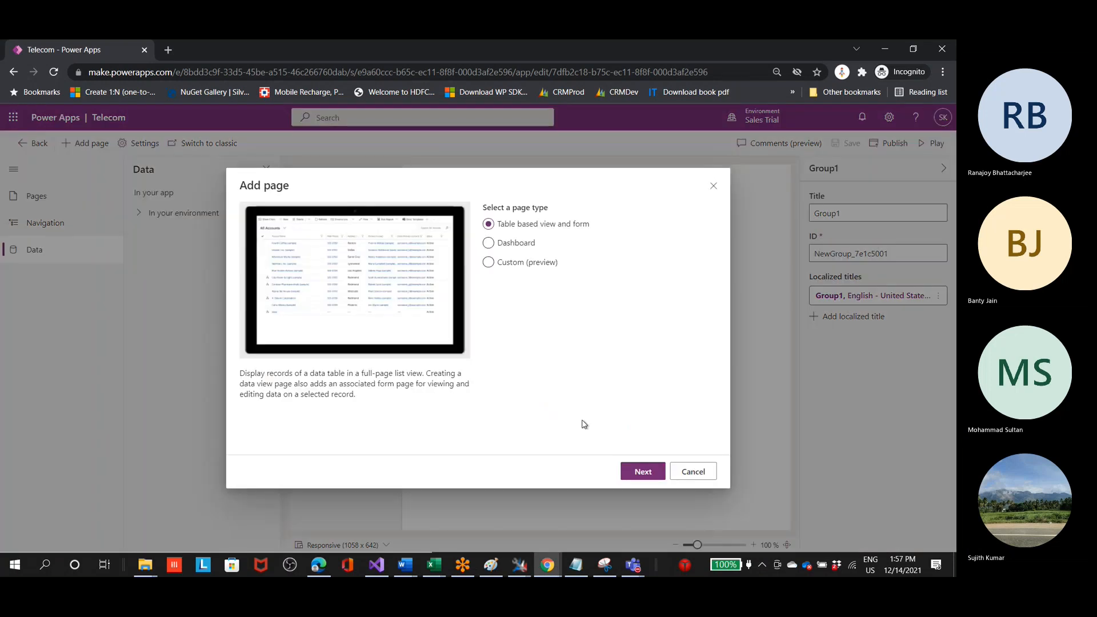
pyautogui.click(632, 565)
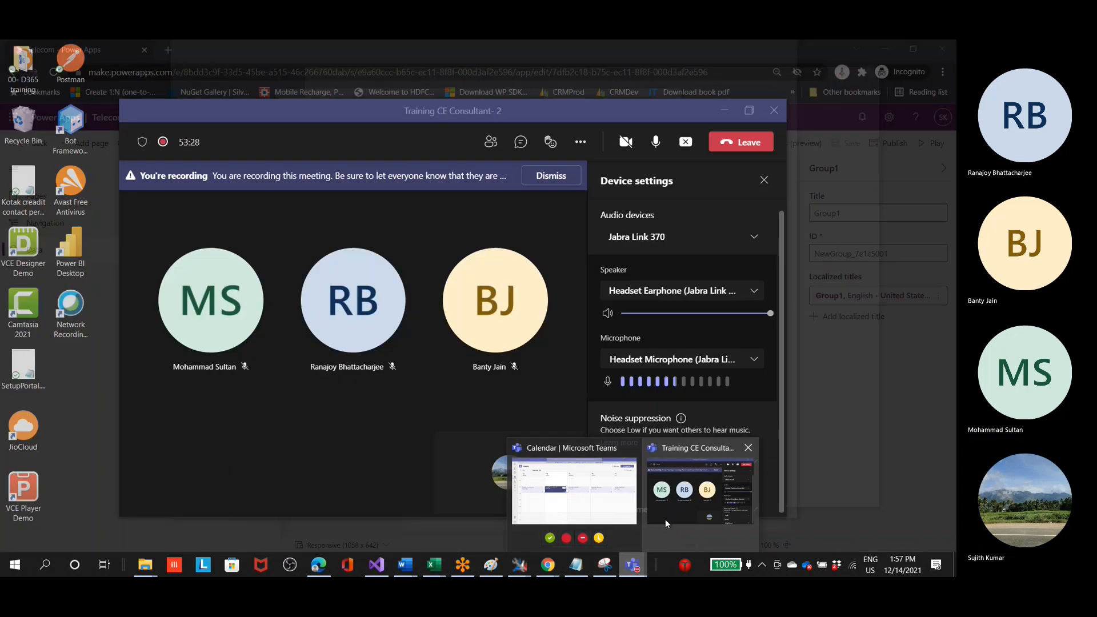
pyautogui.click(665, 519)
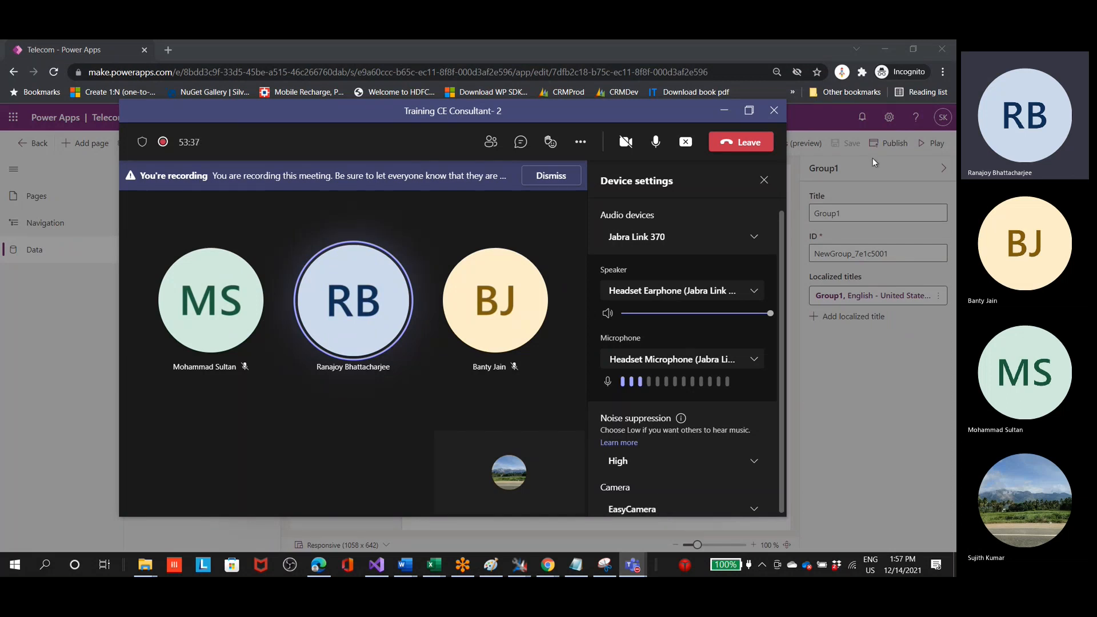
pyautogui.click(732, 115)
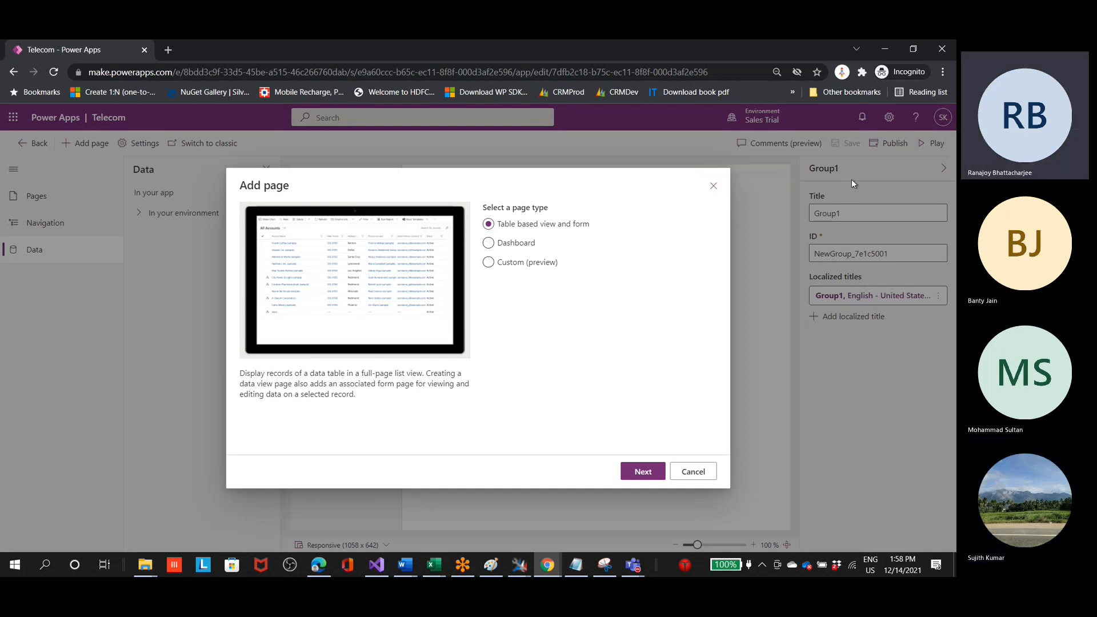
pyautogui.click(714, 186)
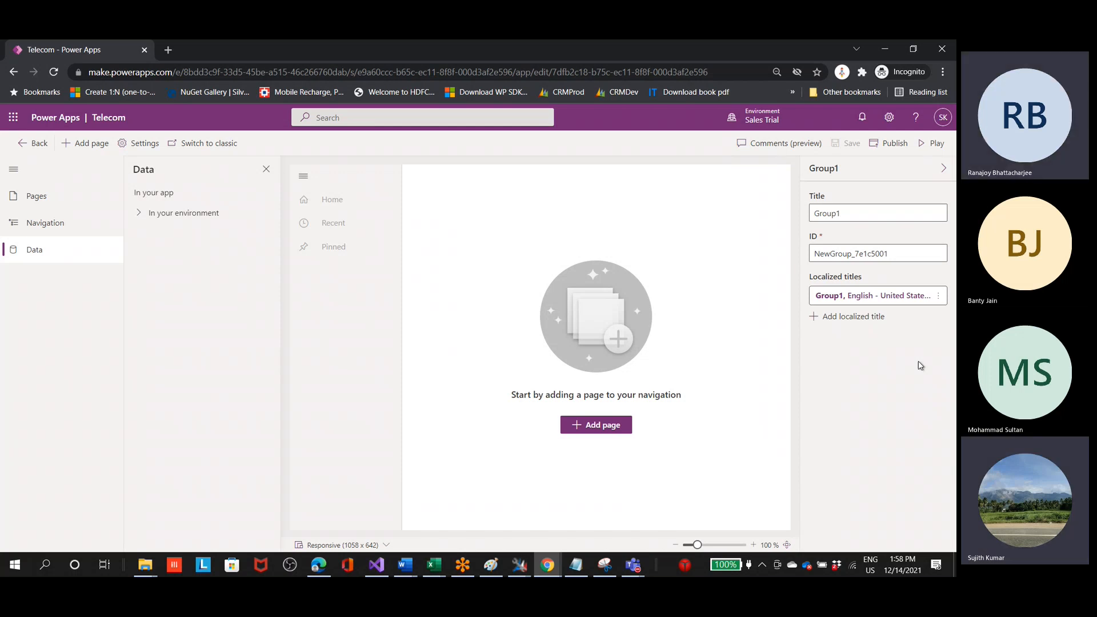
pyautogui.hotkey('alt', 'Tab')
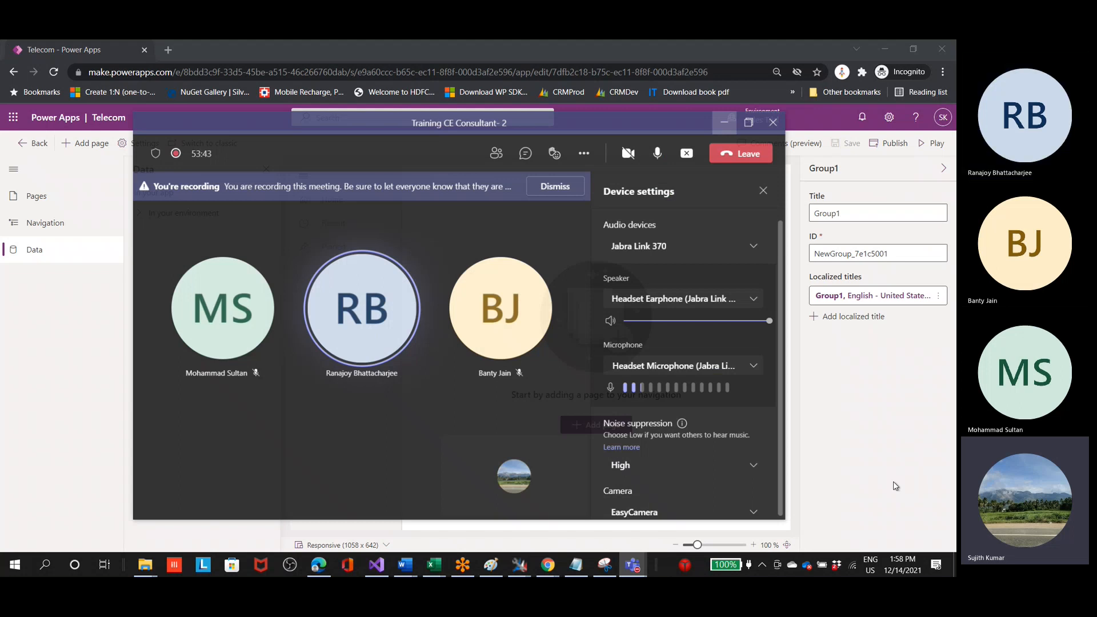
pyautogui.hotkey('alt', 'Tab')
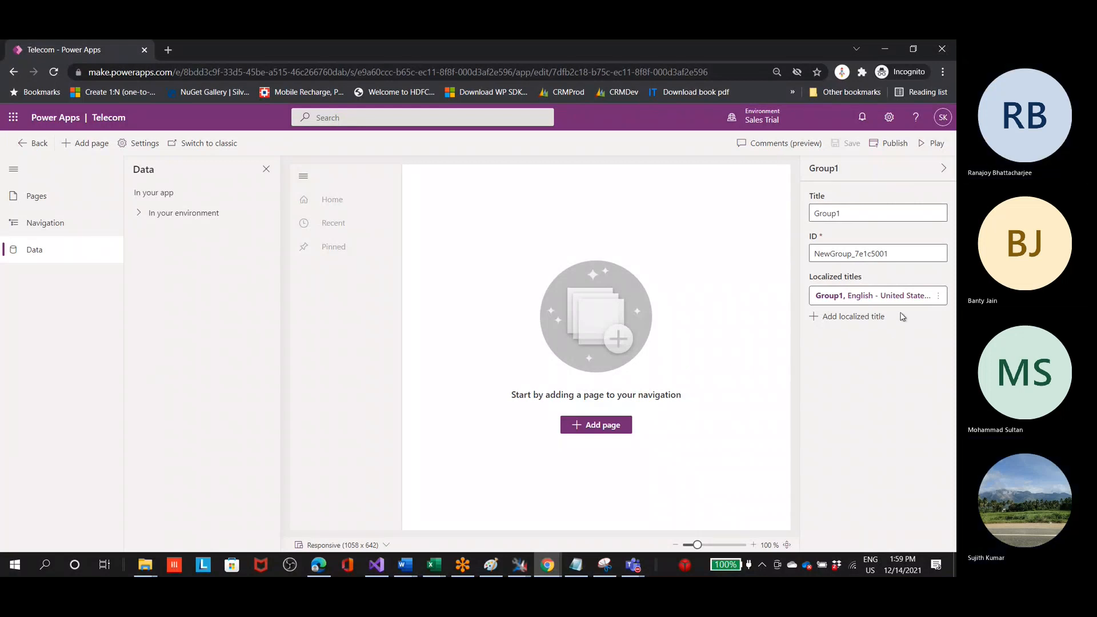
# Step: Add a table based view and form page for the Account table, shown in the app's navigation
pyautogui.click(577, 424)
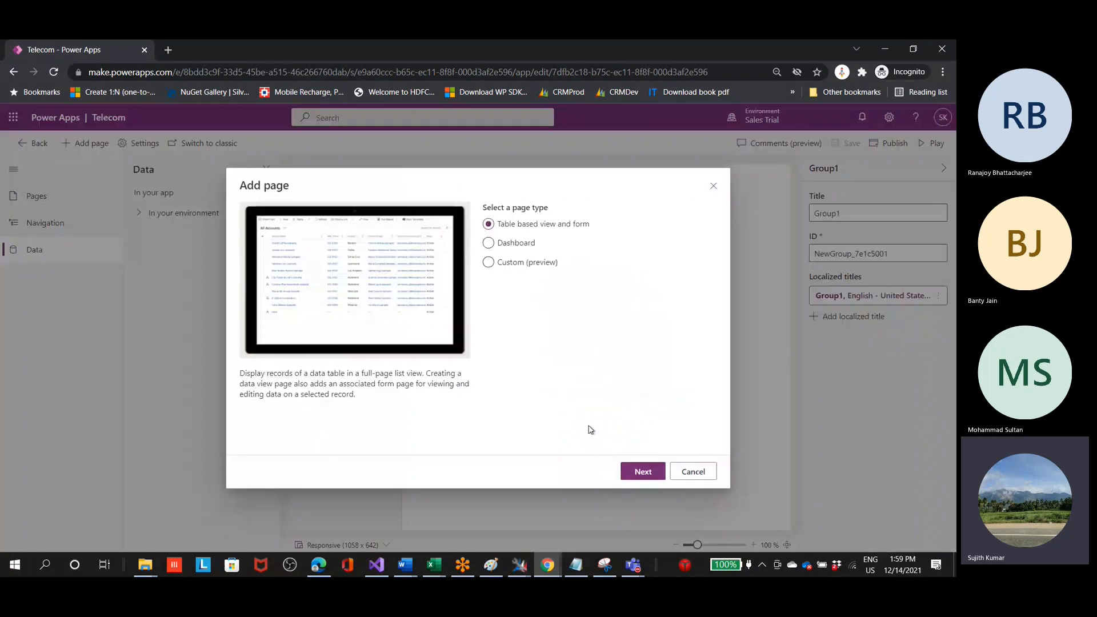
pyautogui.click(515, 241)
pyautogui.click(508, 230)
pyautogui.click(643, 471)
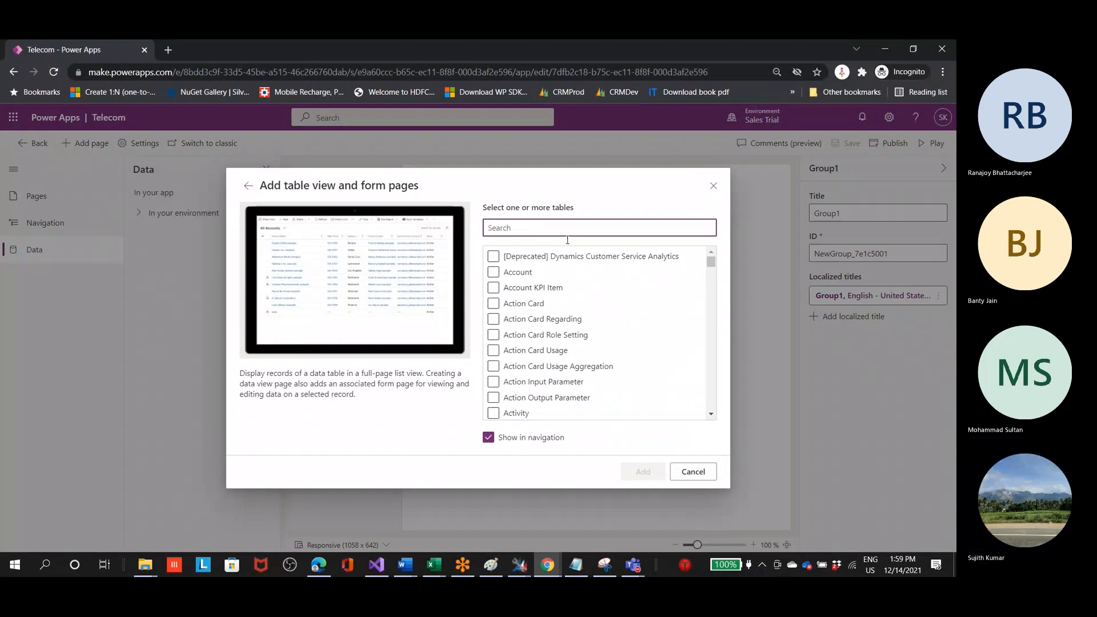
pyautogui.click(494, 274)
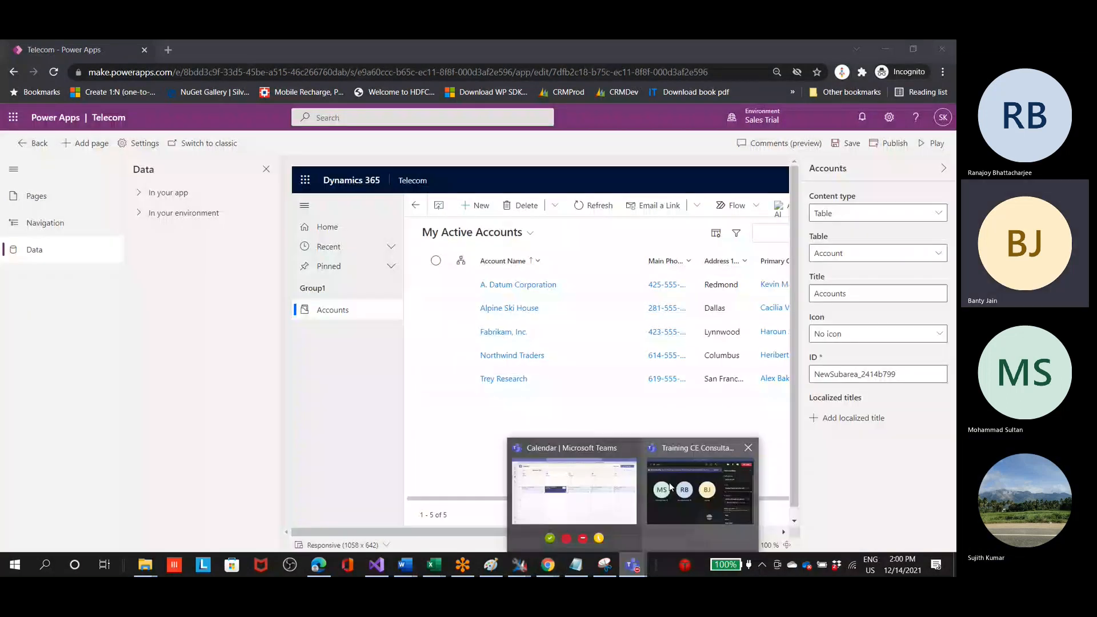
pyautogui.click(671, 486)
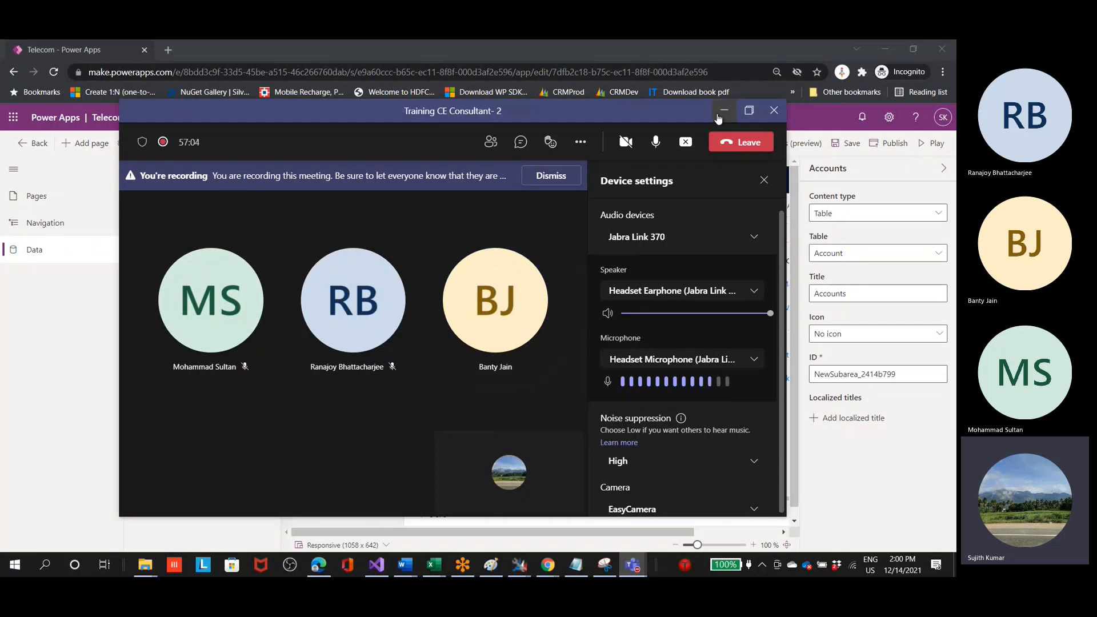
pyautogui.moveTo(521, 291)
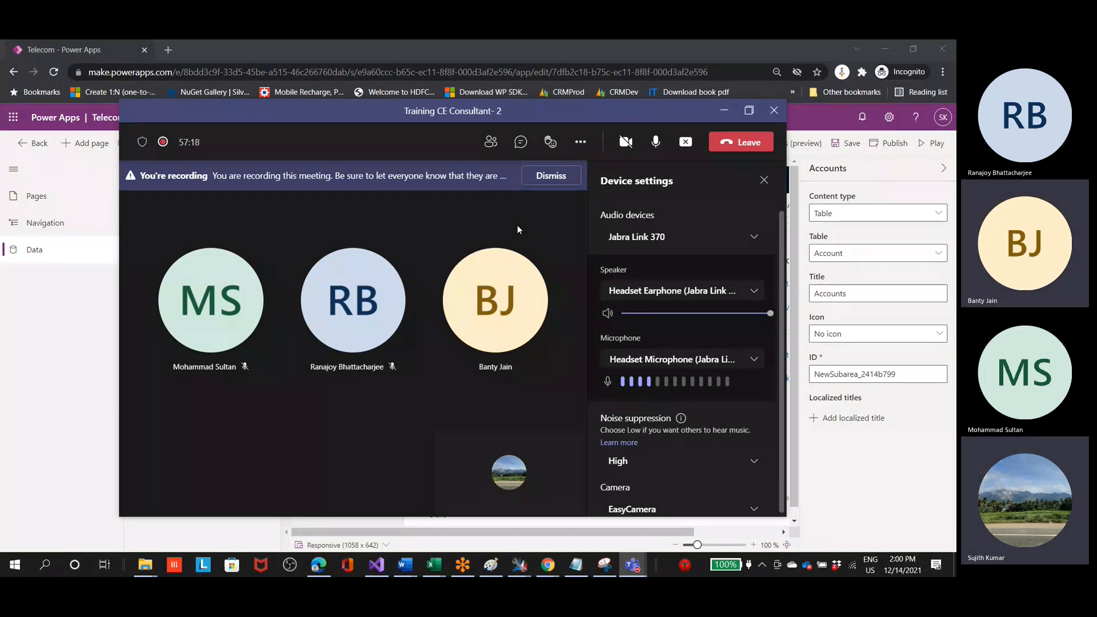
pyautogui.click(728, 113)
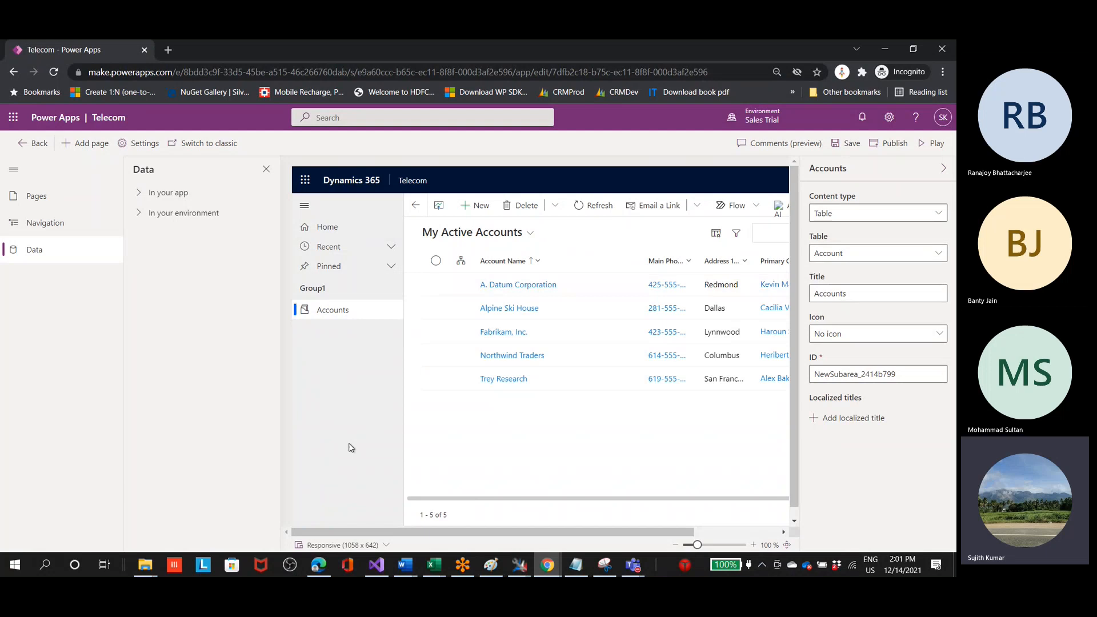
pyautogui.scroll(-1, 366, 457)
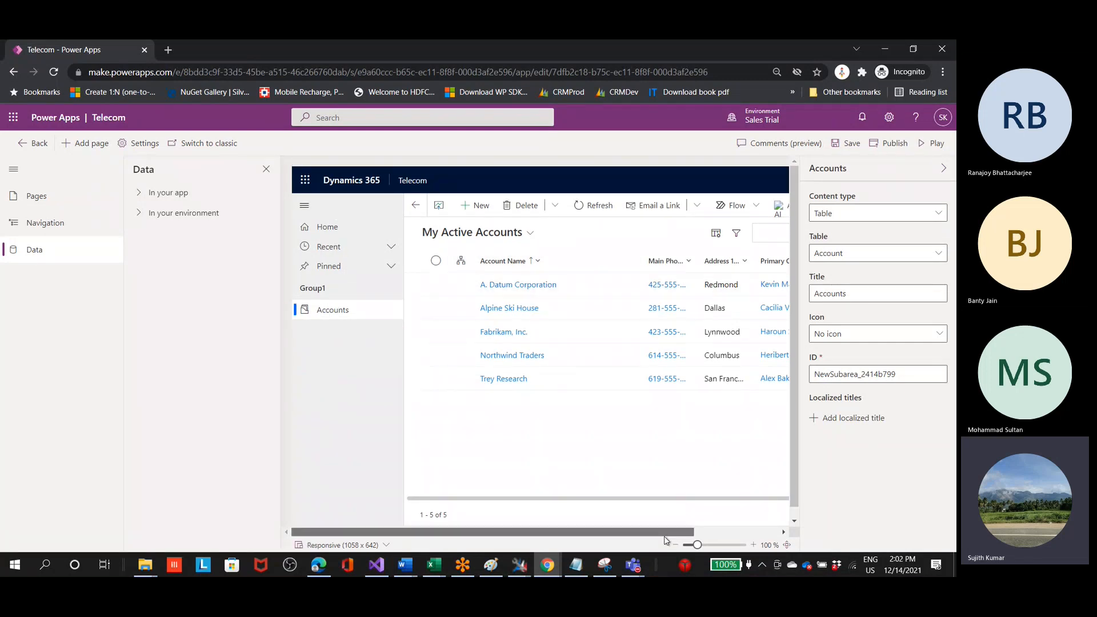
pyautogui.moveTo(666, 534); pyautogui.dragTo(741, 536)
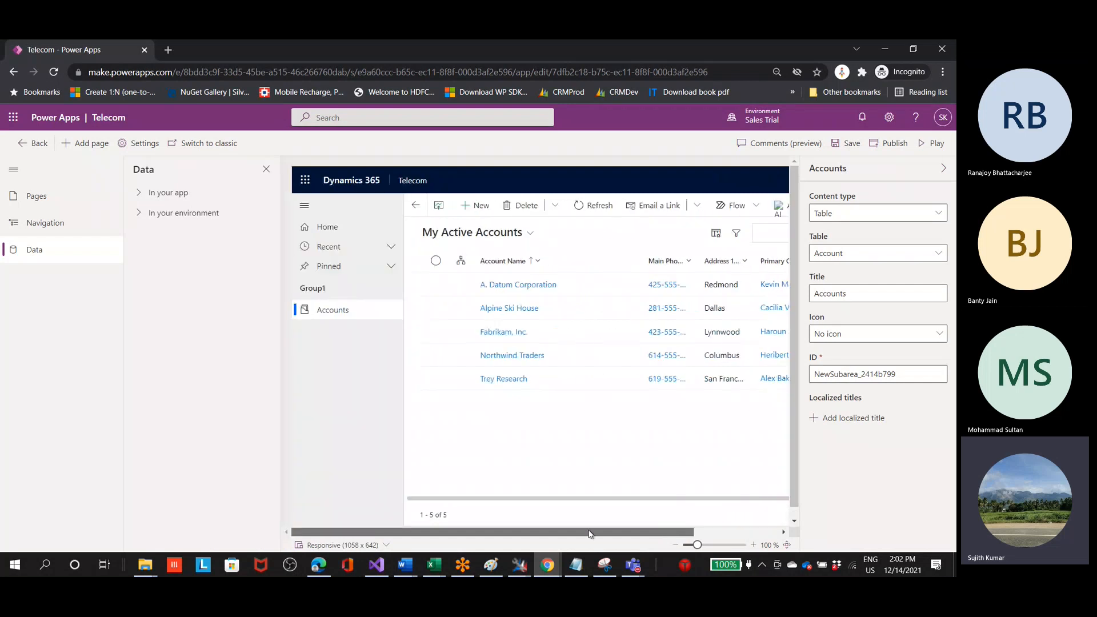